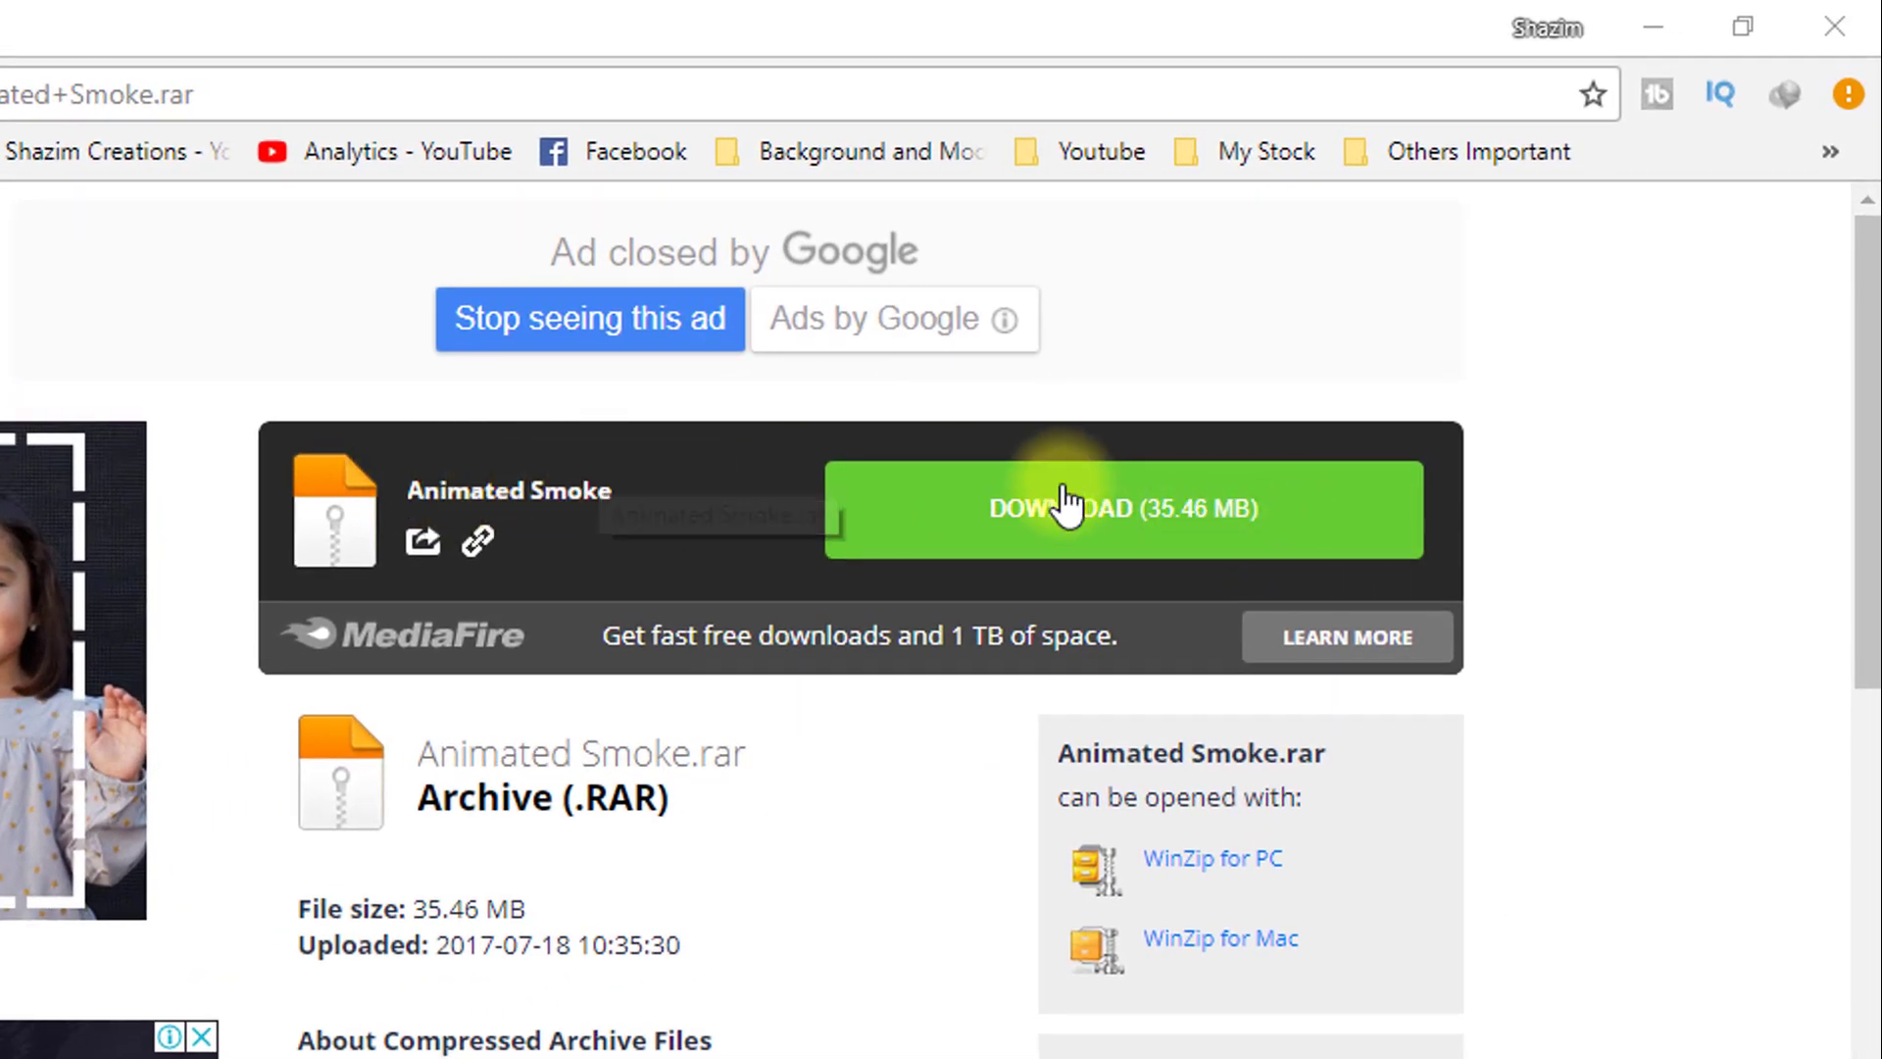
# - Download the Animated Smoke archive from MediaFire, starting the download in IDM
pyautogui.click(966, 534)
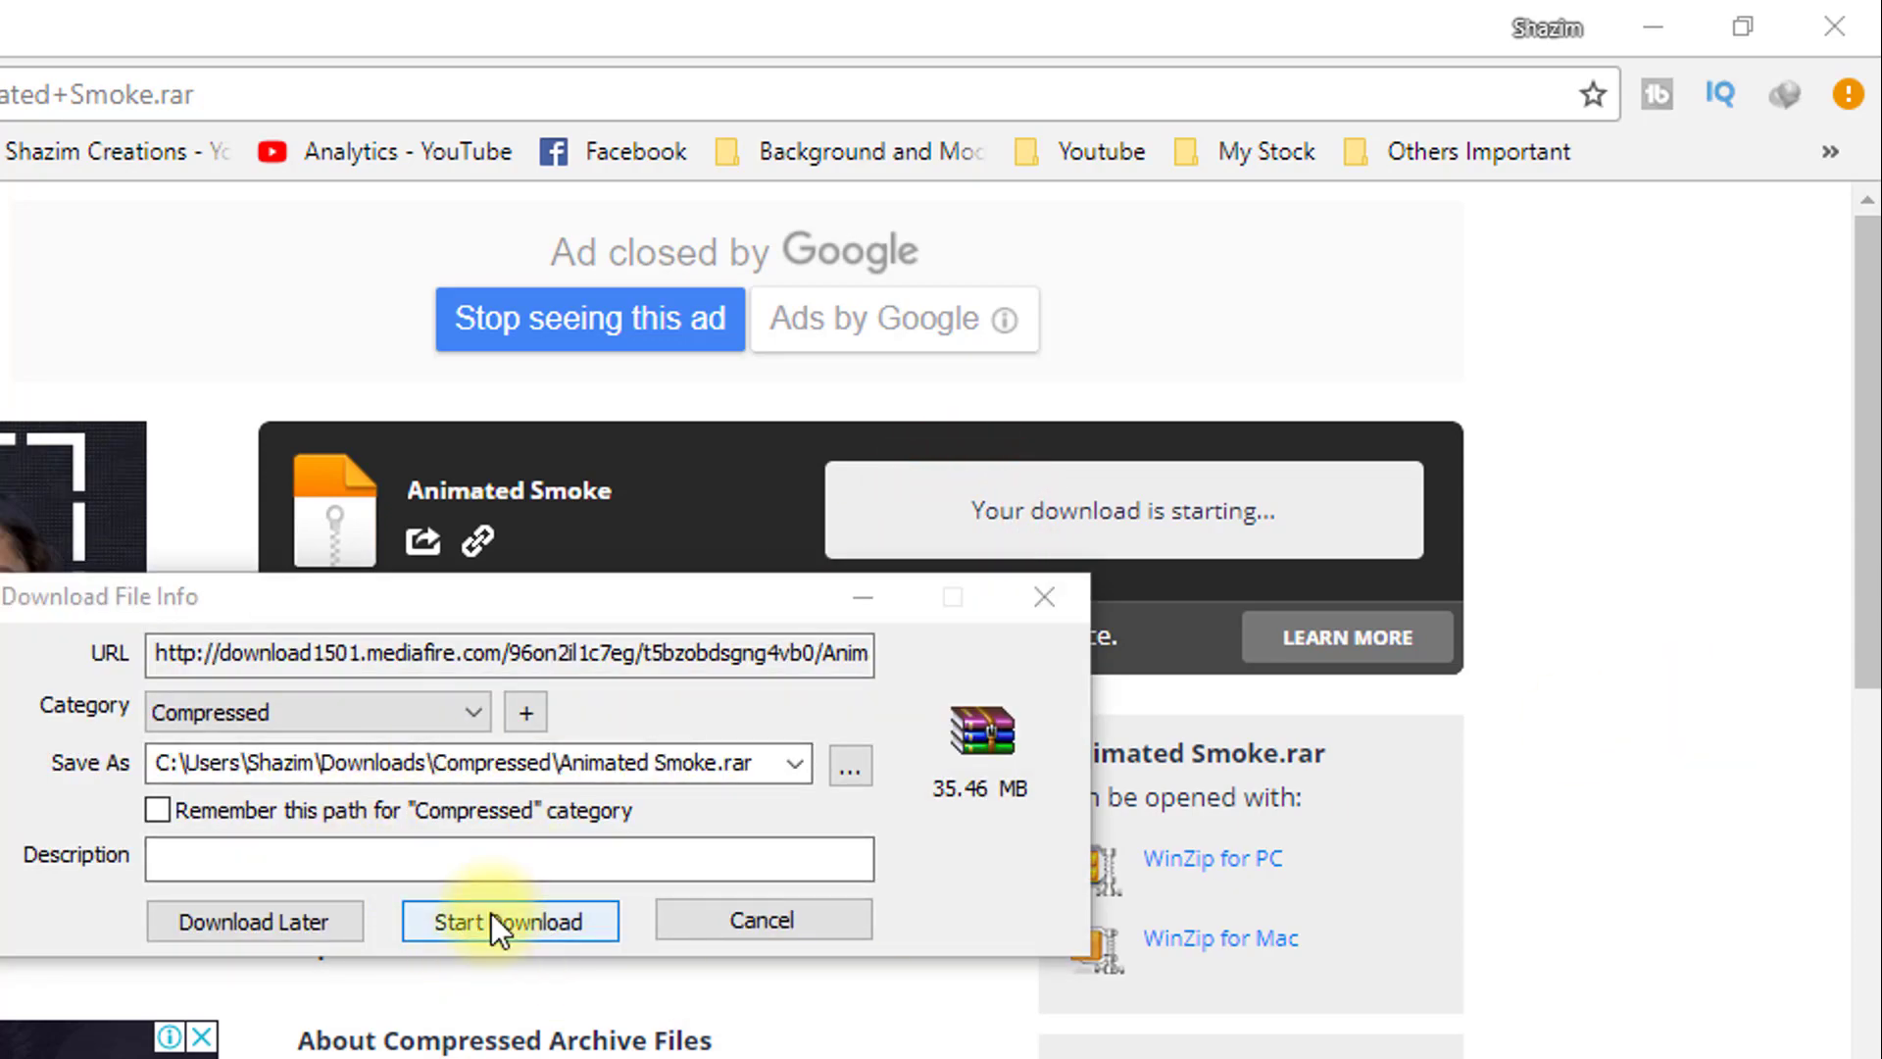
pyautogui.click(492, 914)
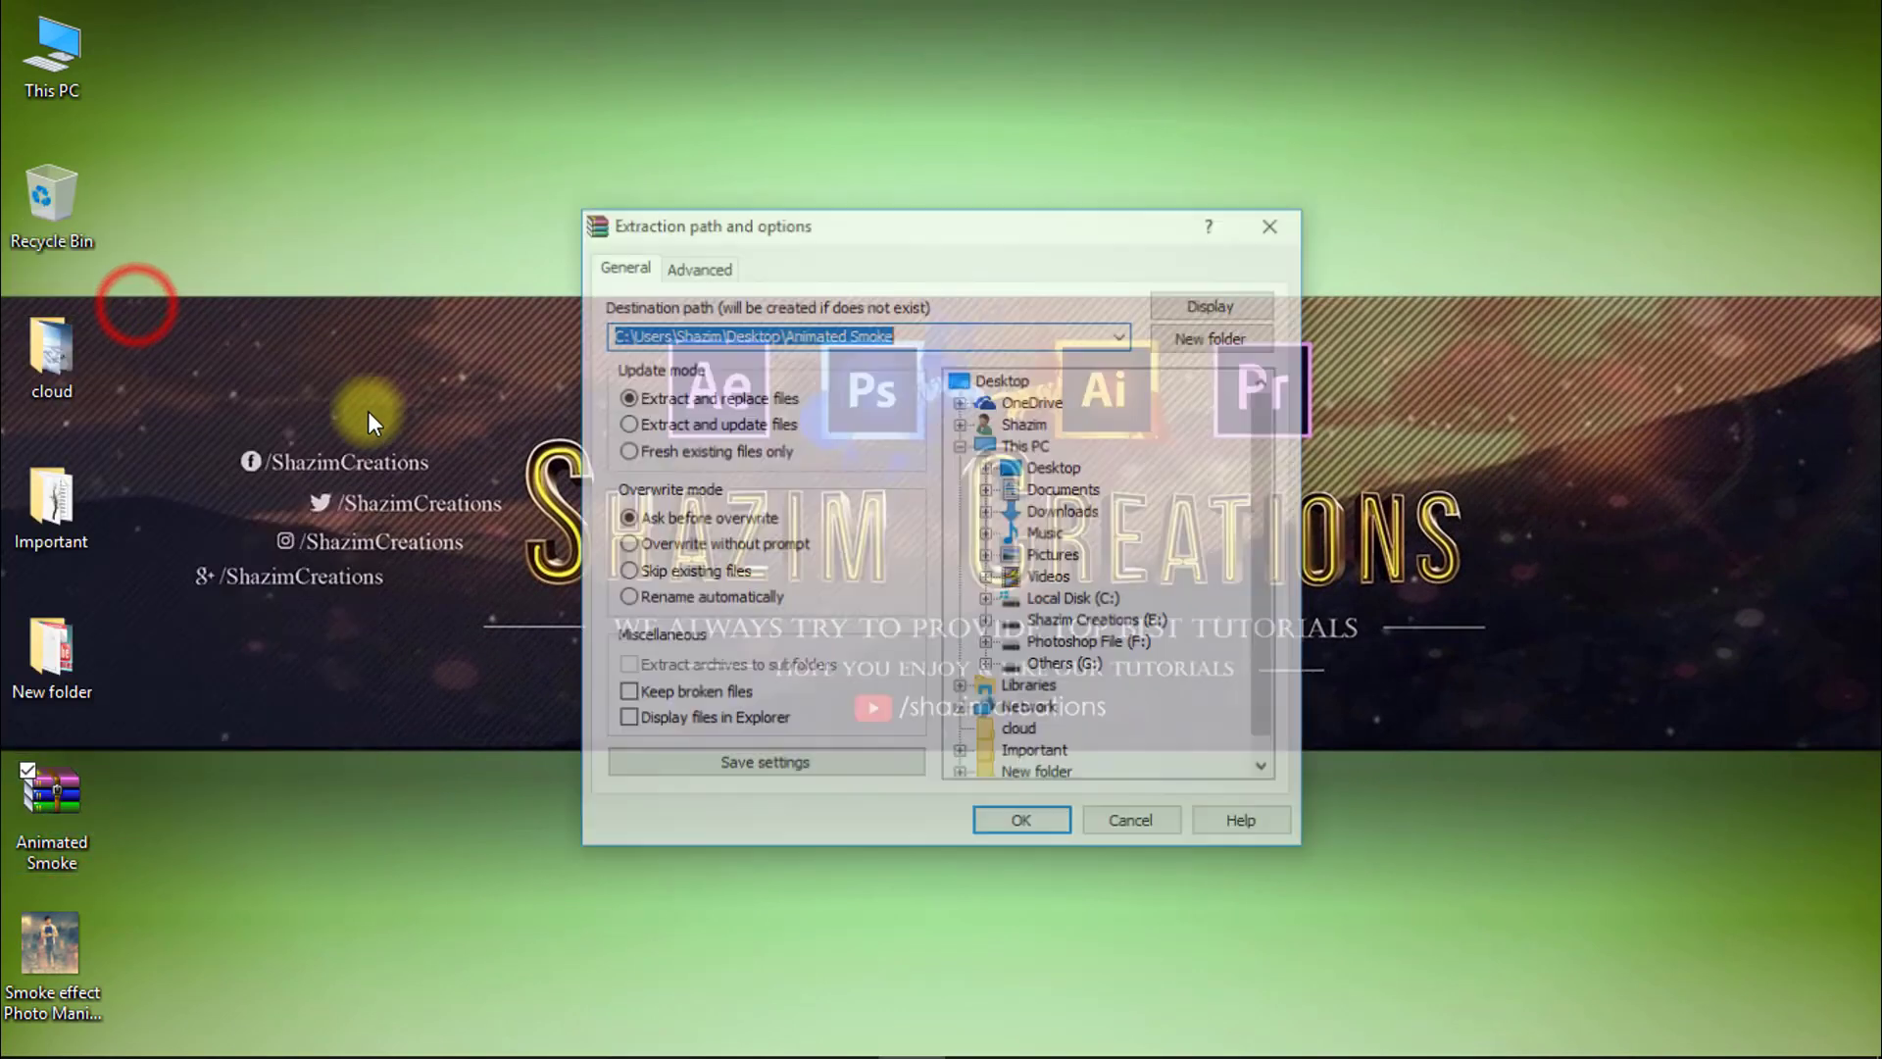
# - Extract the archive into an Animated Smoke folder on the desktop and open it
pyautogui.click(1045, 814)
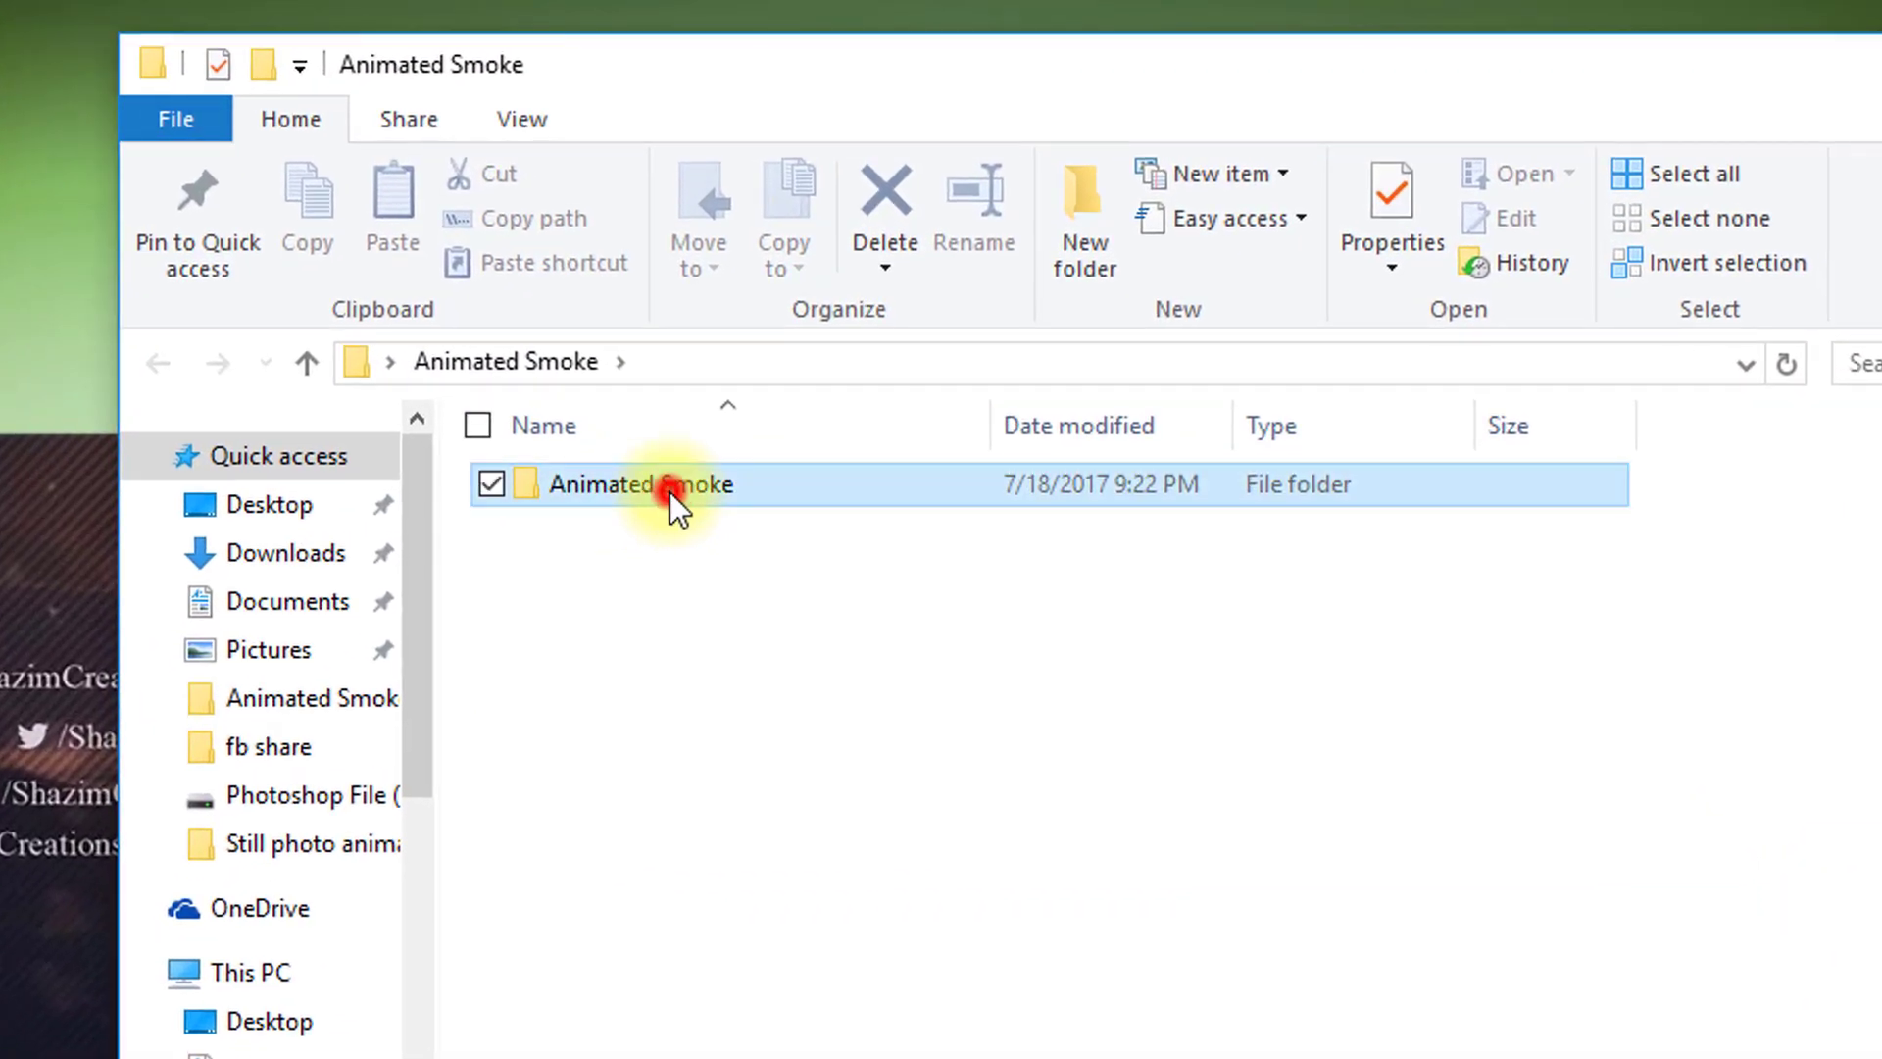
pyautogui.doubleClick(668, 491)
pyautogui.moveTo(869, 669); pyautogui.dragTo(619, 485)
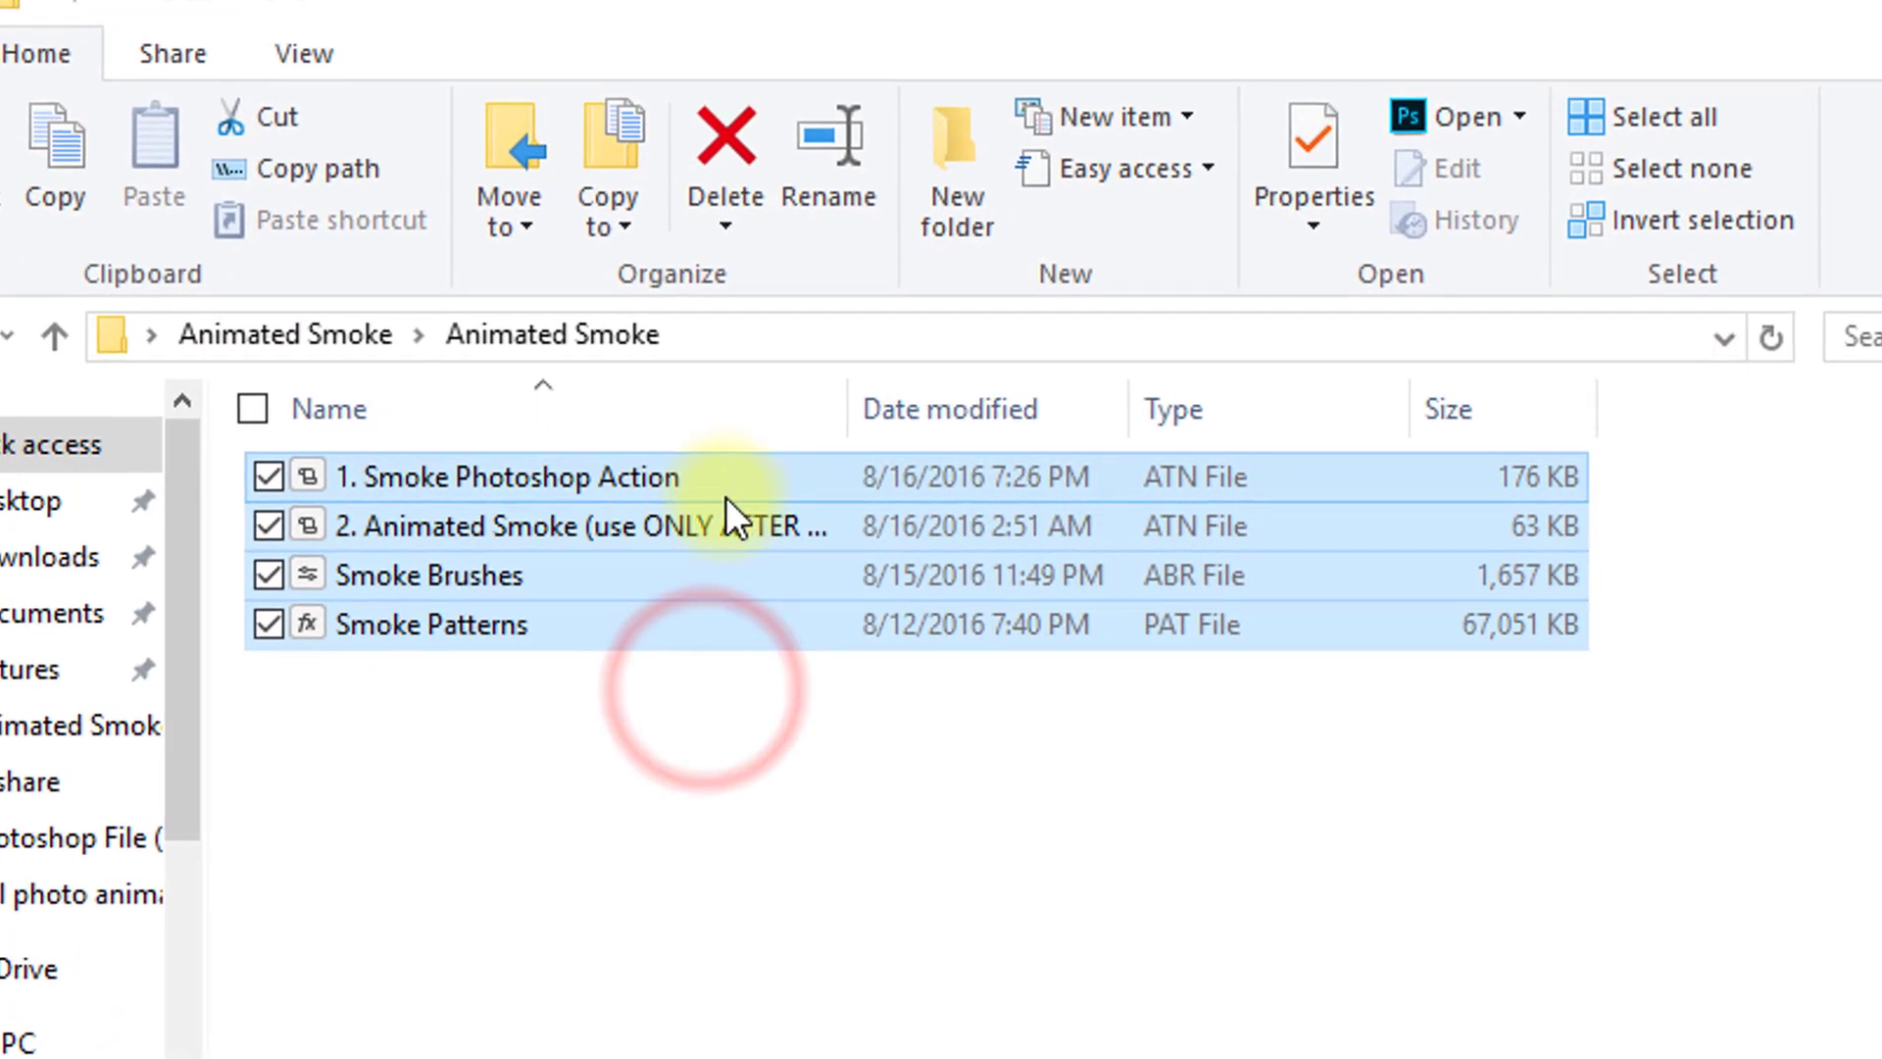
pyautogui.click(505, 690)
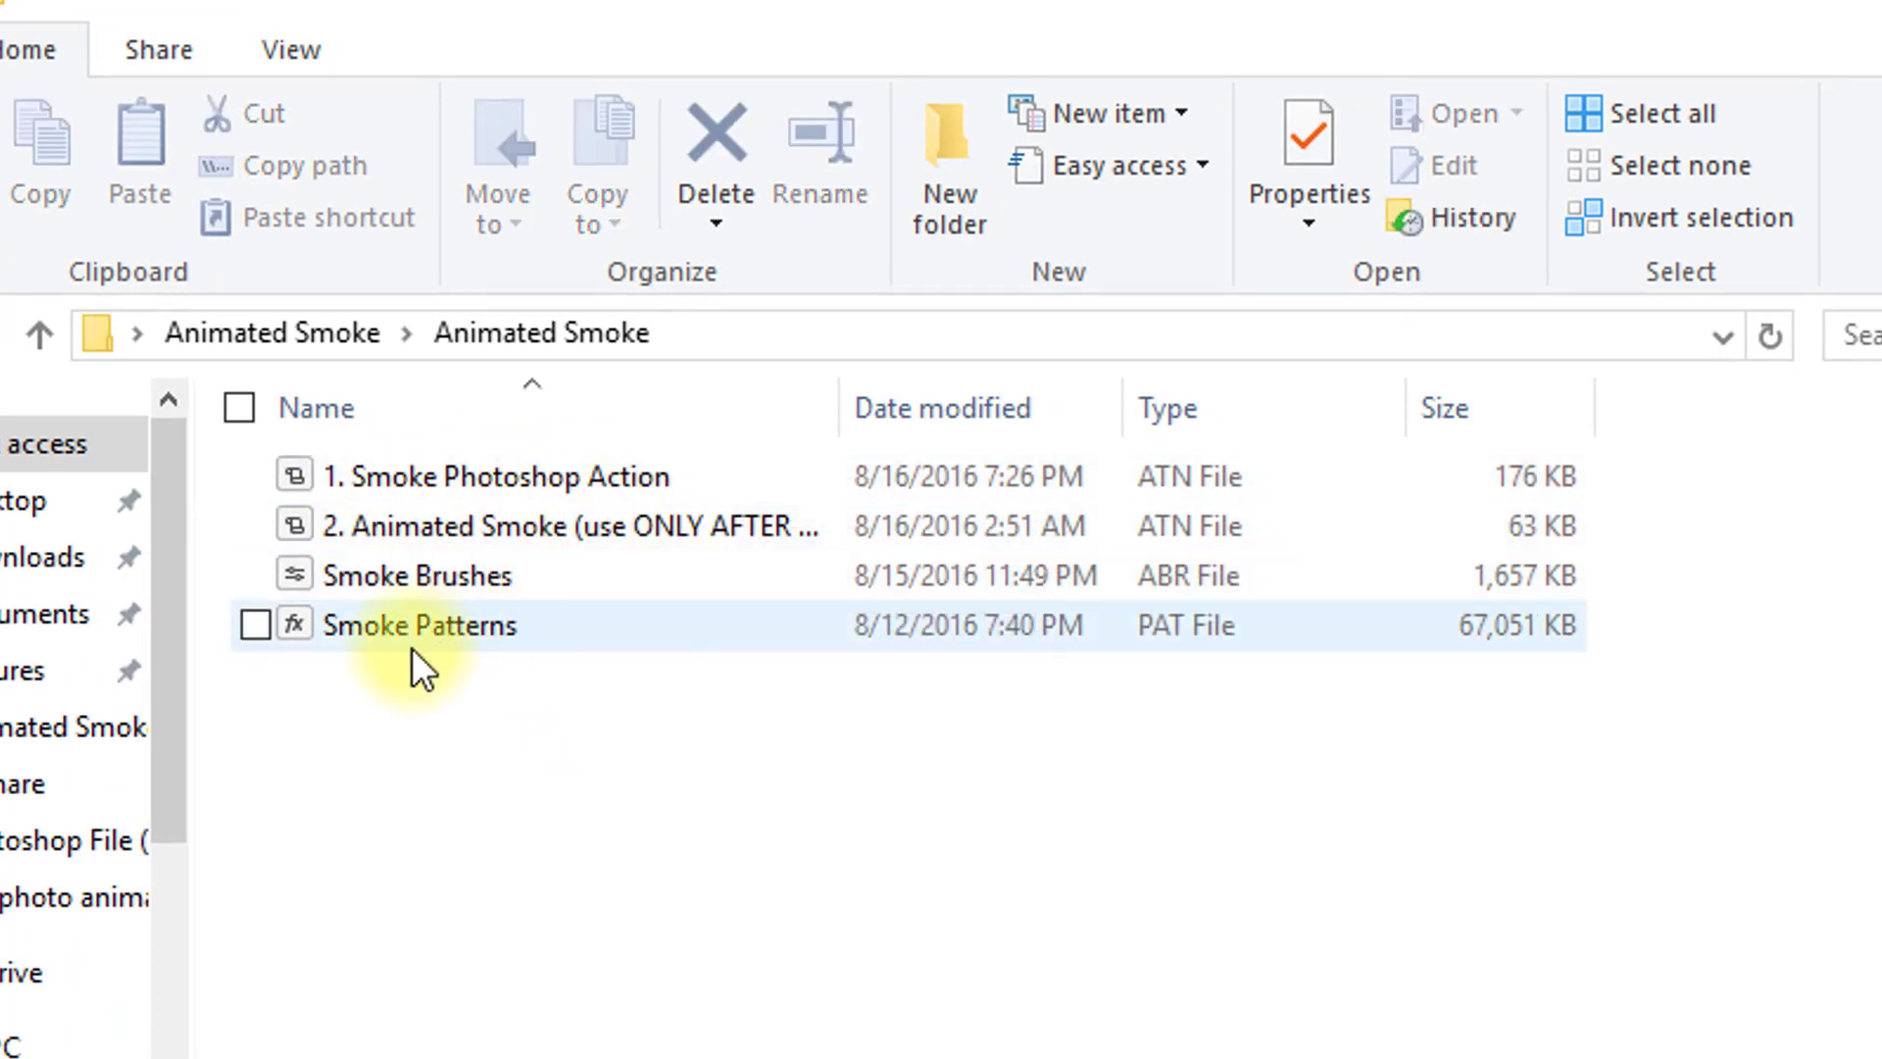
# - Inspect the Smoke Brushes and Smoke Patterns files, then switch to Photoshop
pyautogui.click(421, 576)
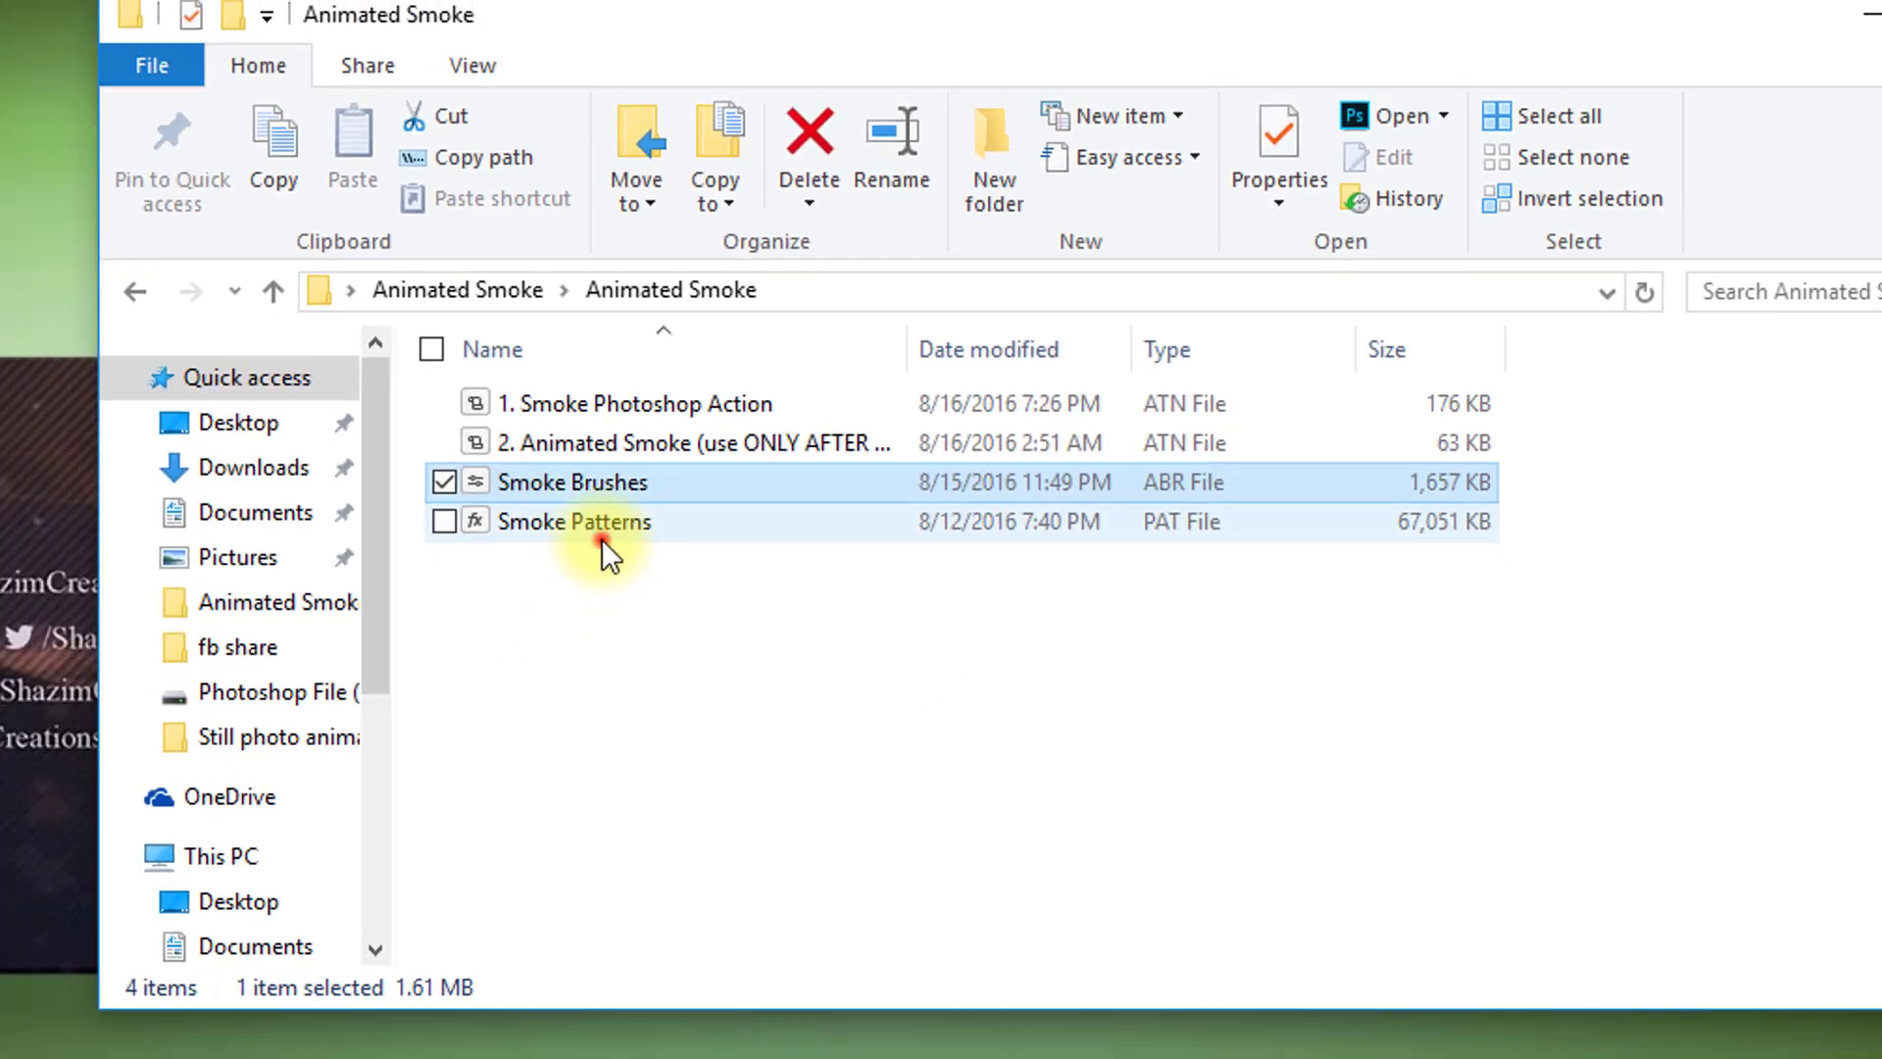
pyautogui.click(747, 428)
pyautogui.click(917, 513)
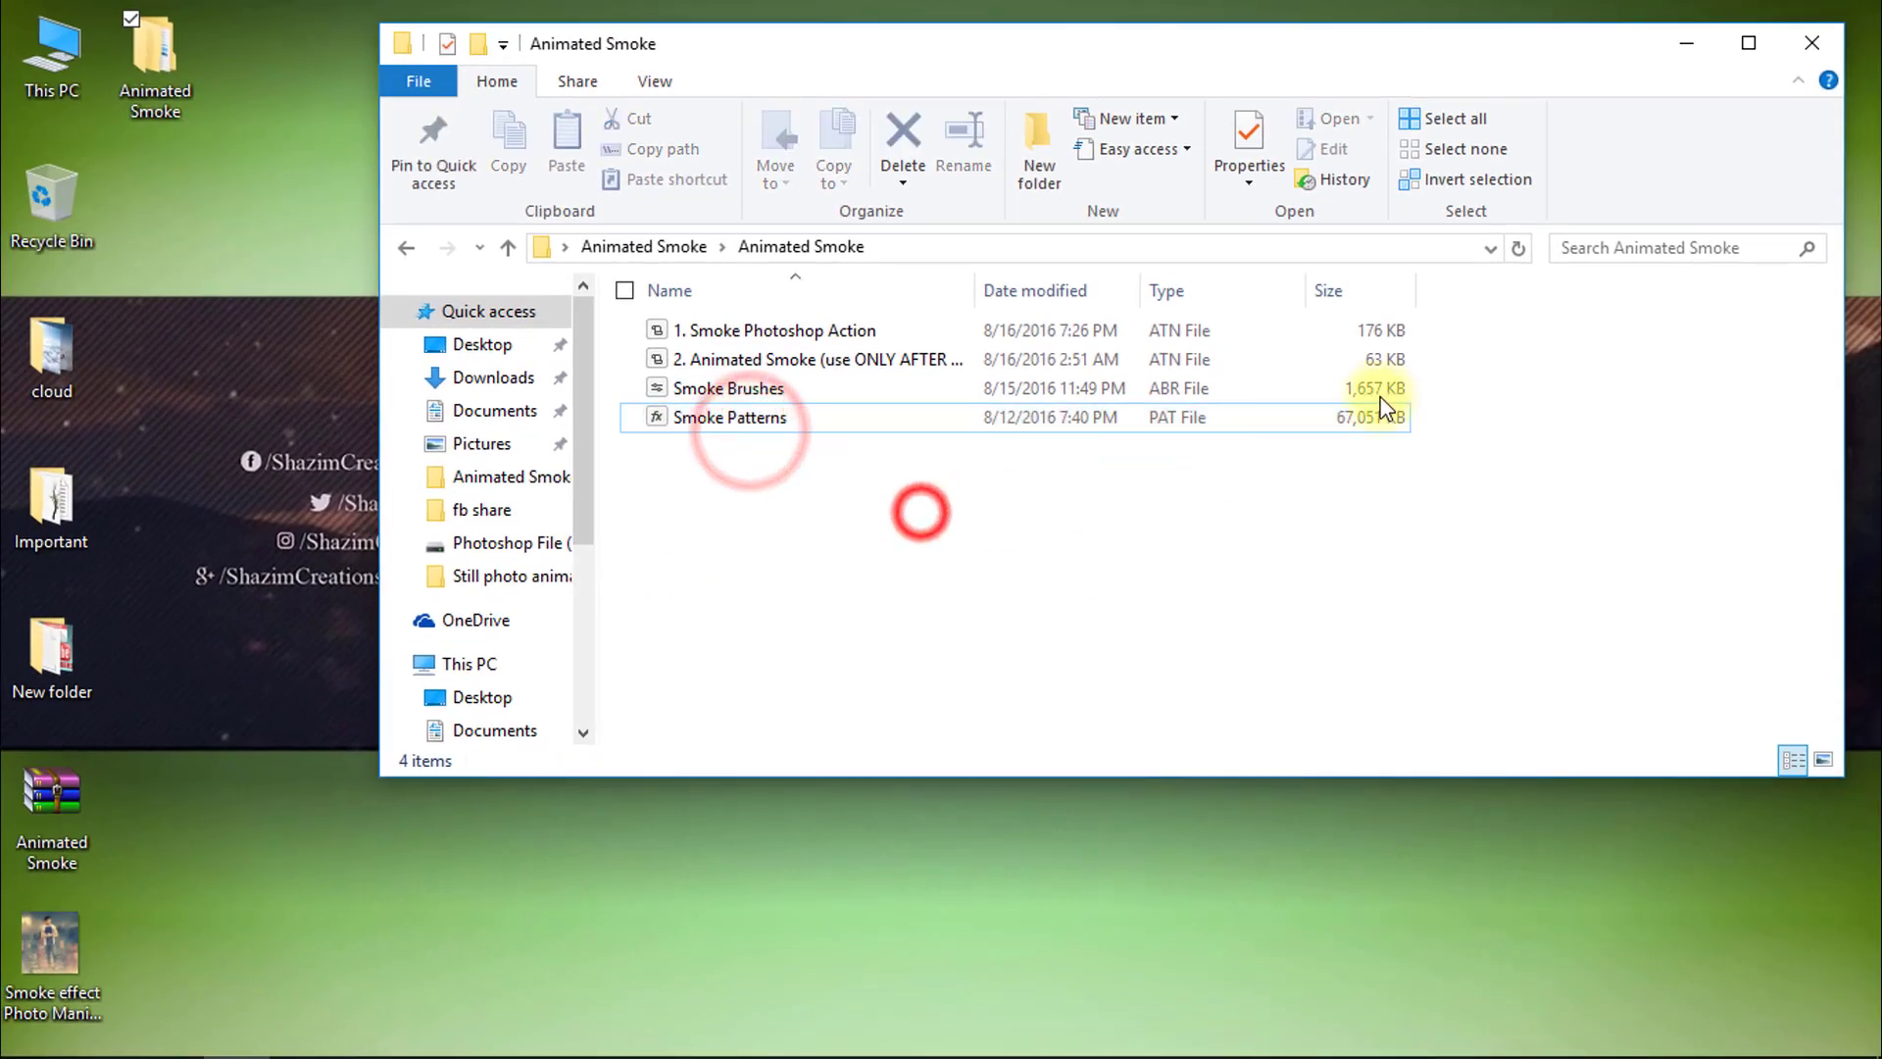
pyautogui.click(1809, 56)
pyautogui.click(776, 1034)
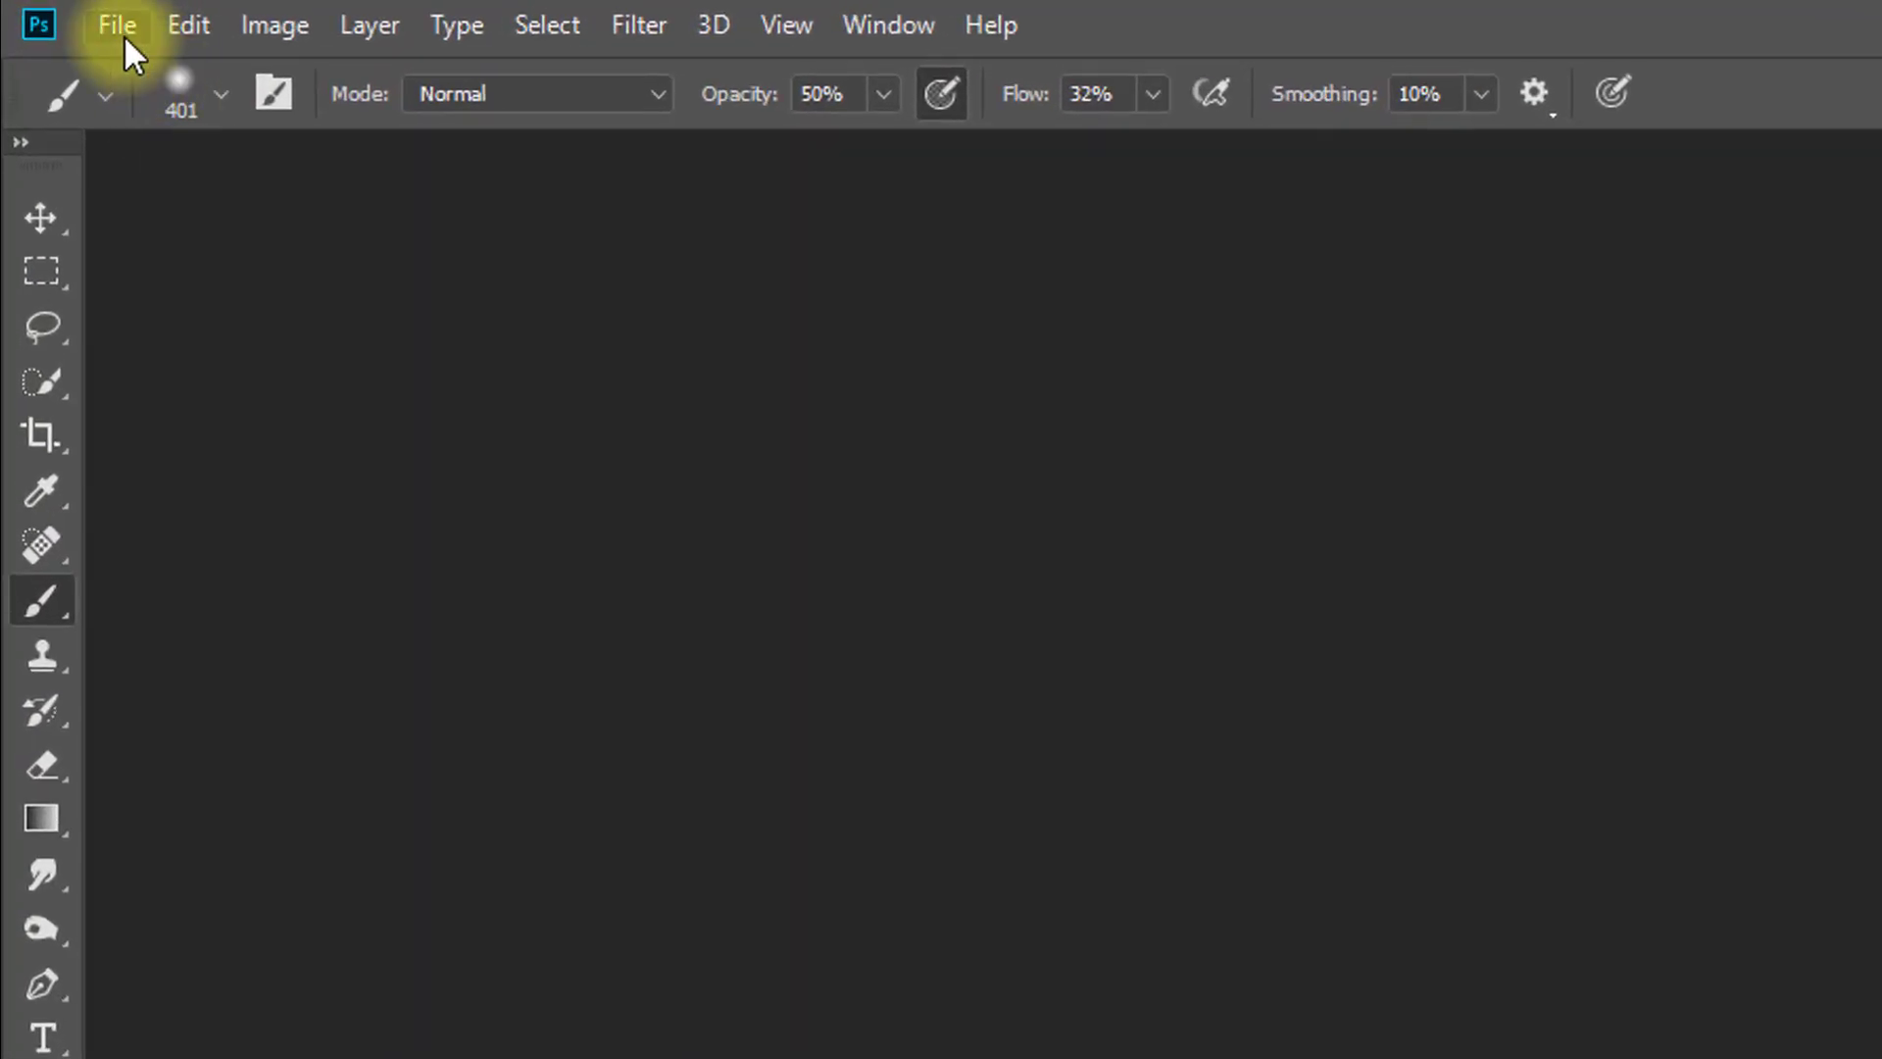
# - Open 'Smoke effect Photo Manipulation 1' from the Desktop
pyautogui.click(77, 15)
pyautogui.click(149, 110)
pyautogui.click(206, 299)
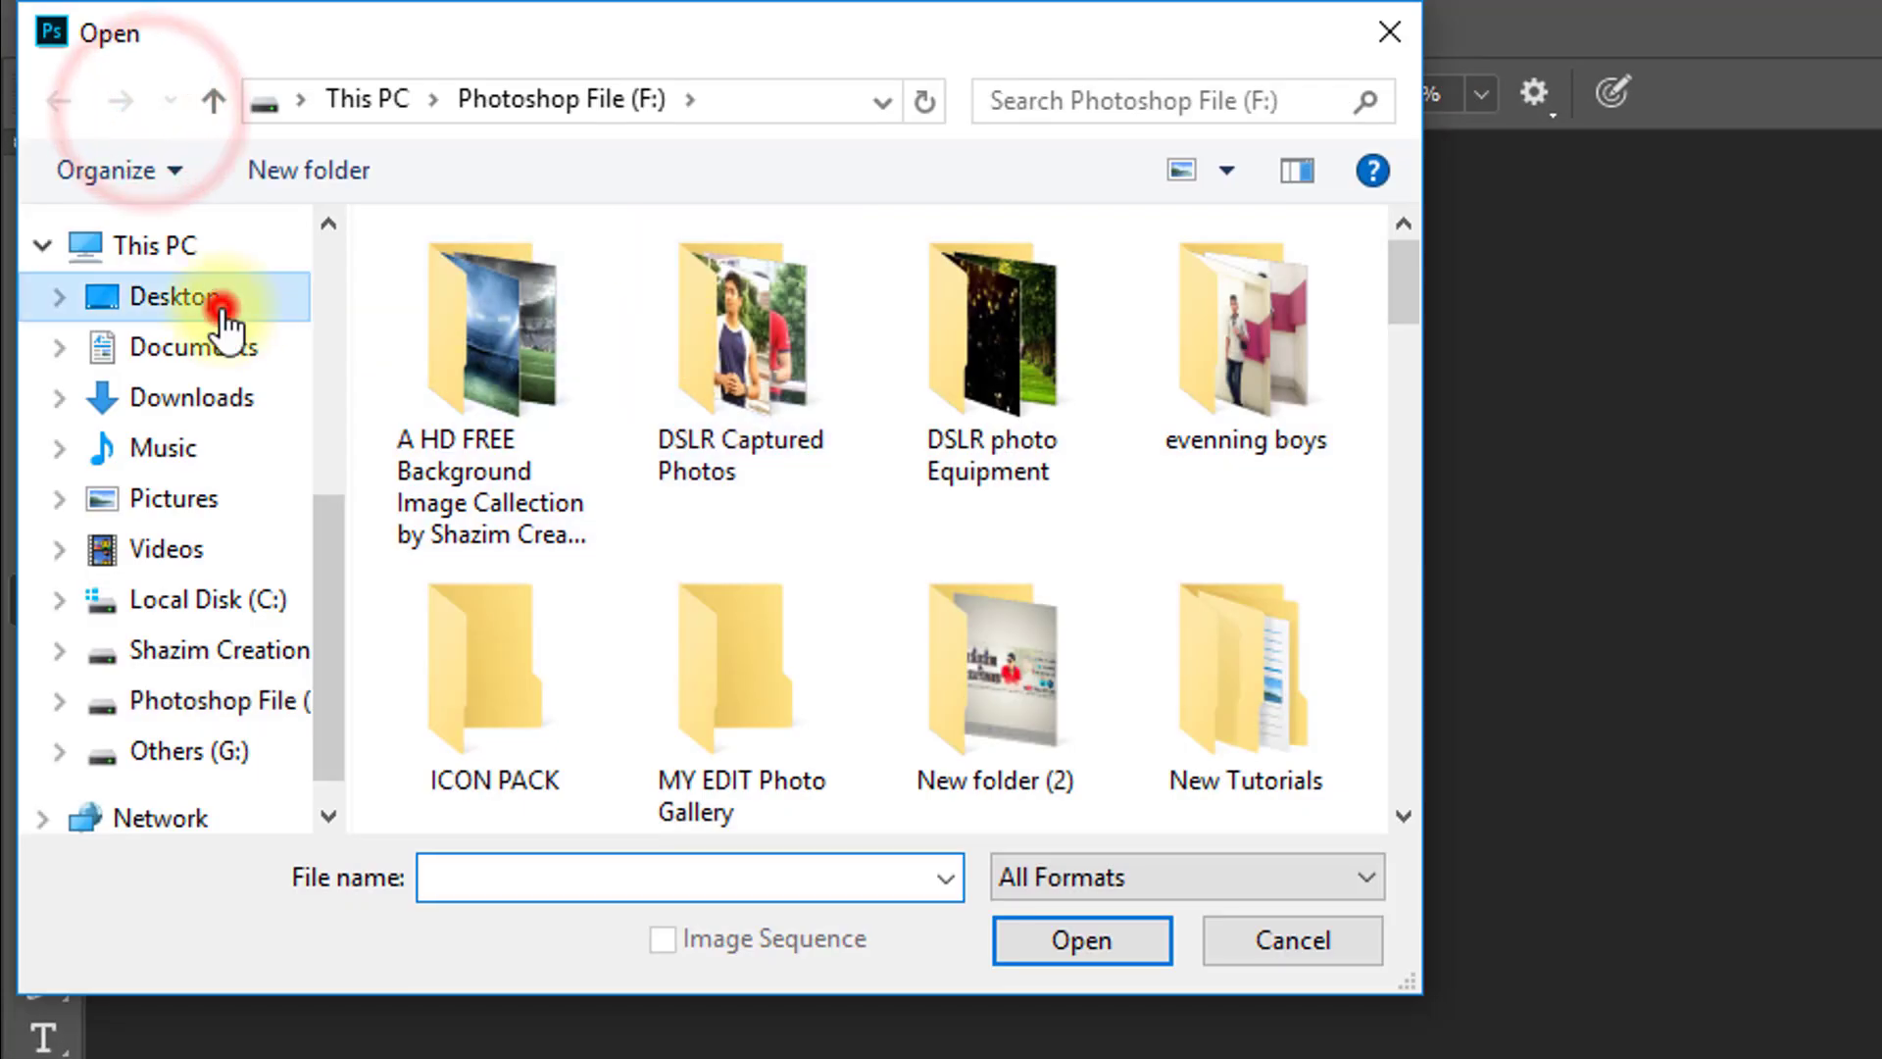
pyautogui.click(762, 548)
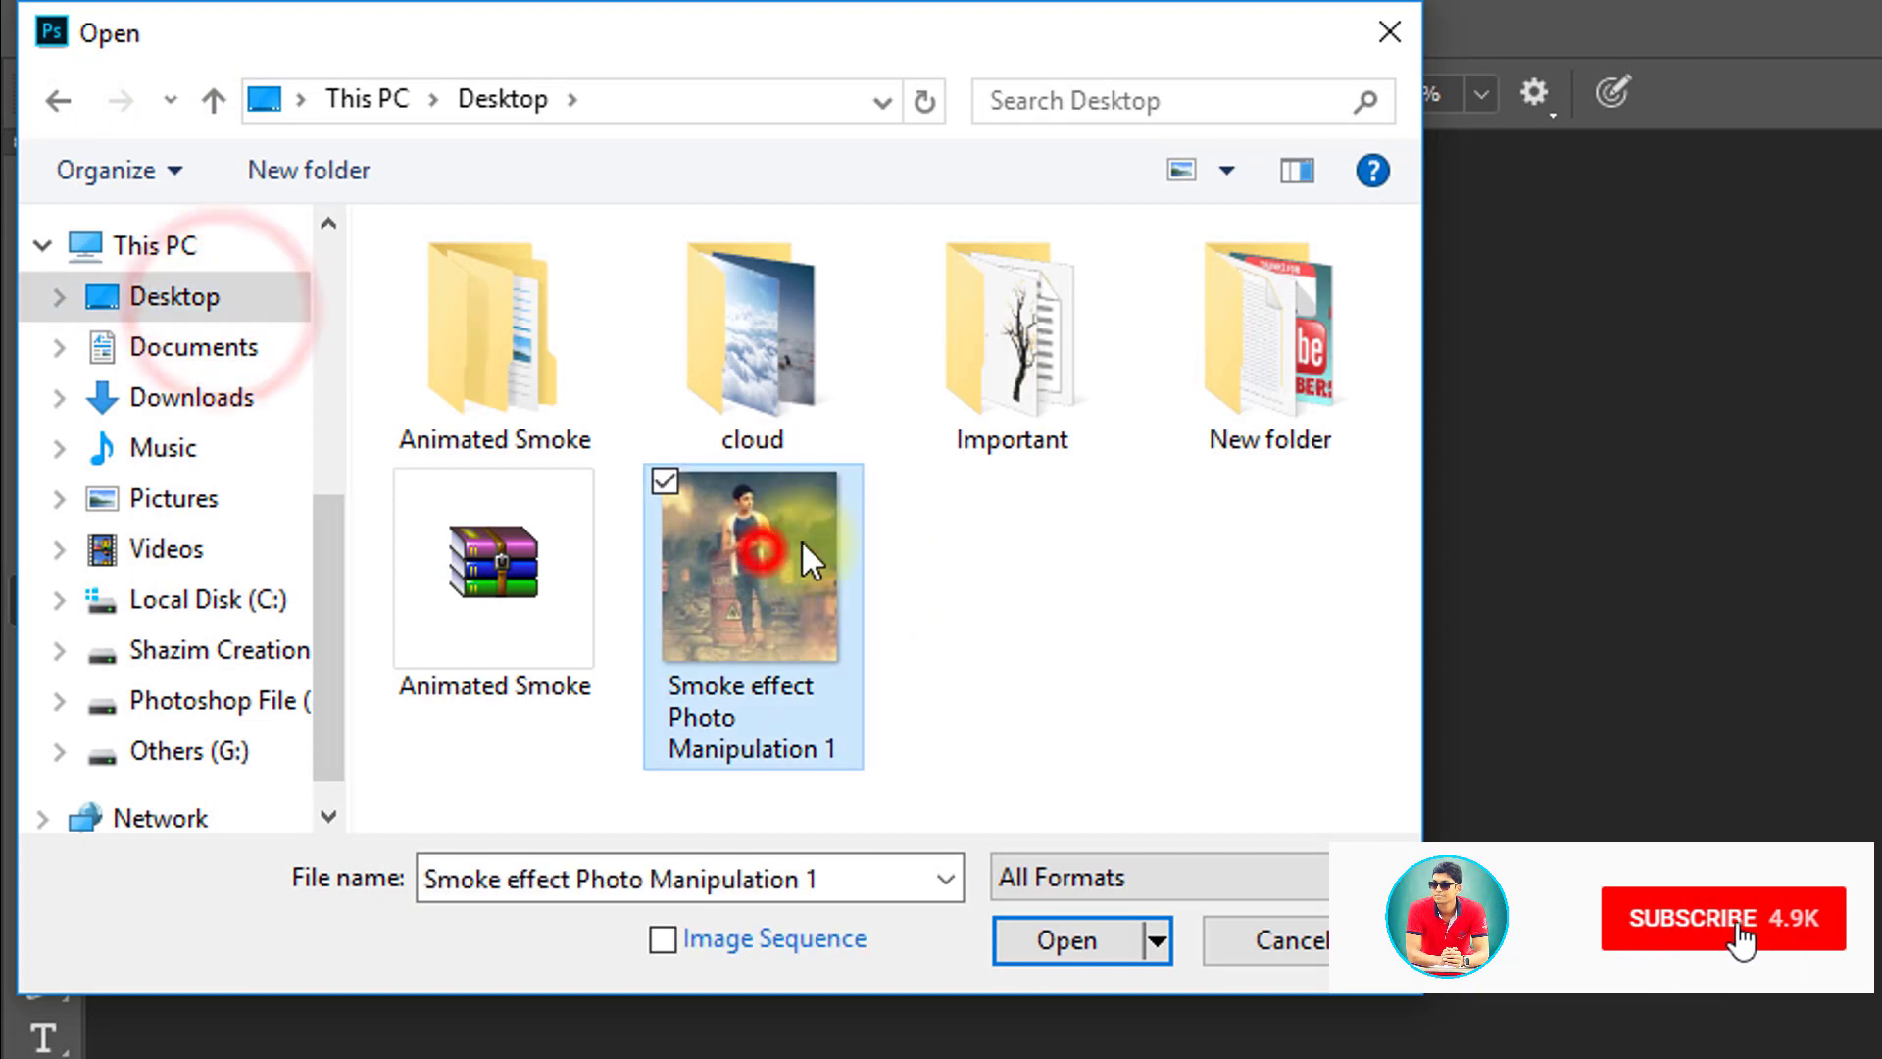
pyautogui.click(1068, 942)
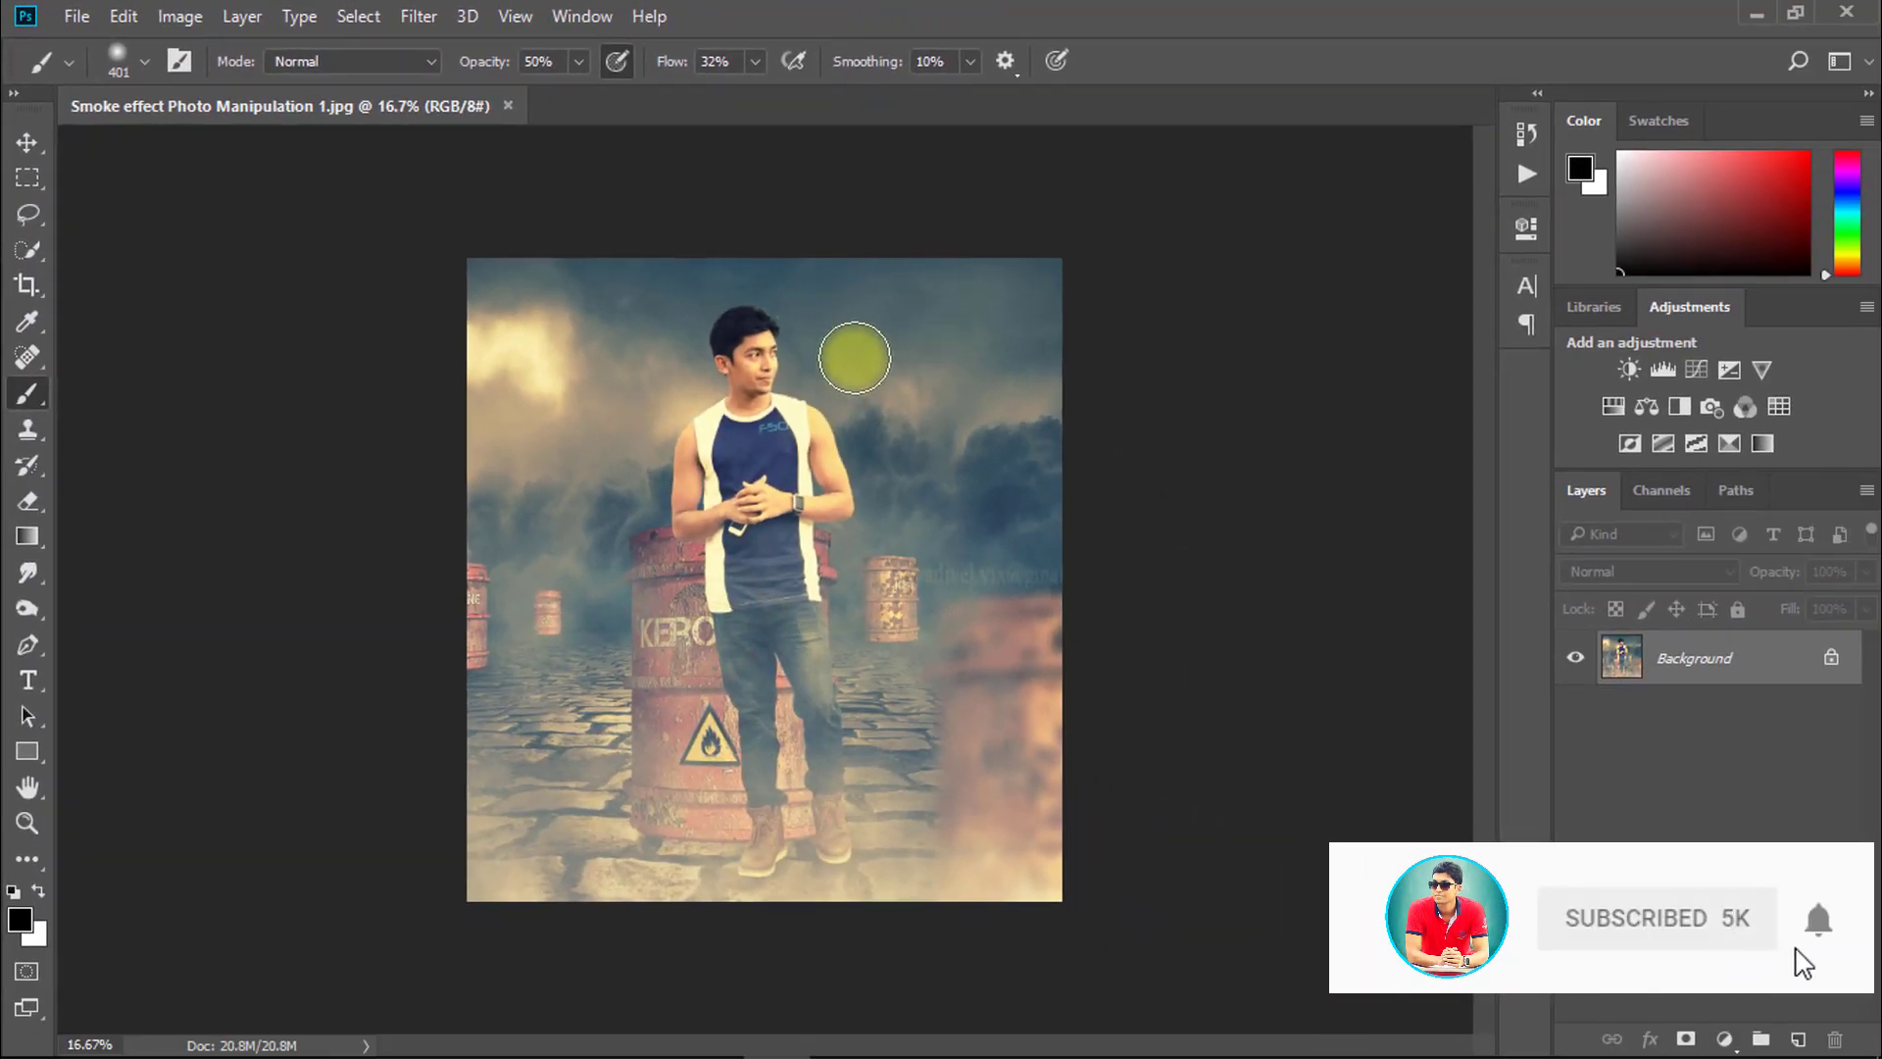
# - Zoom in on the man and set the Brush Tool to 100% opacity and flow
pyautogui.moveTo(769, 381); pyautogui.dragTo(879, 454)
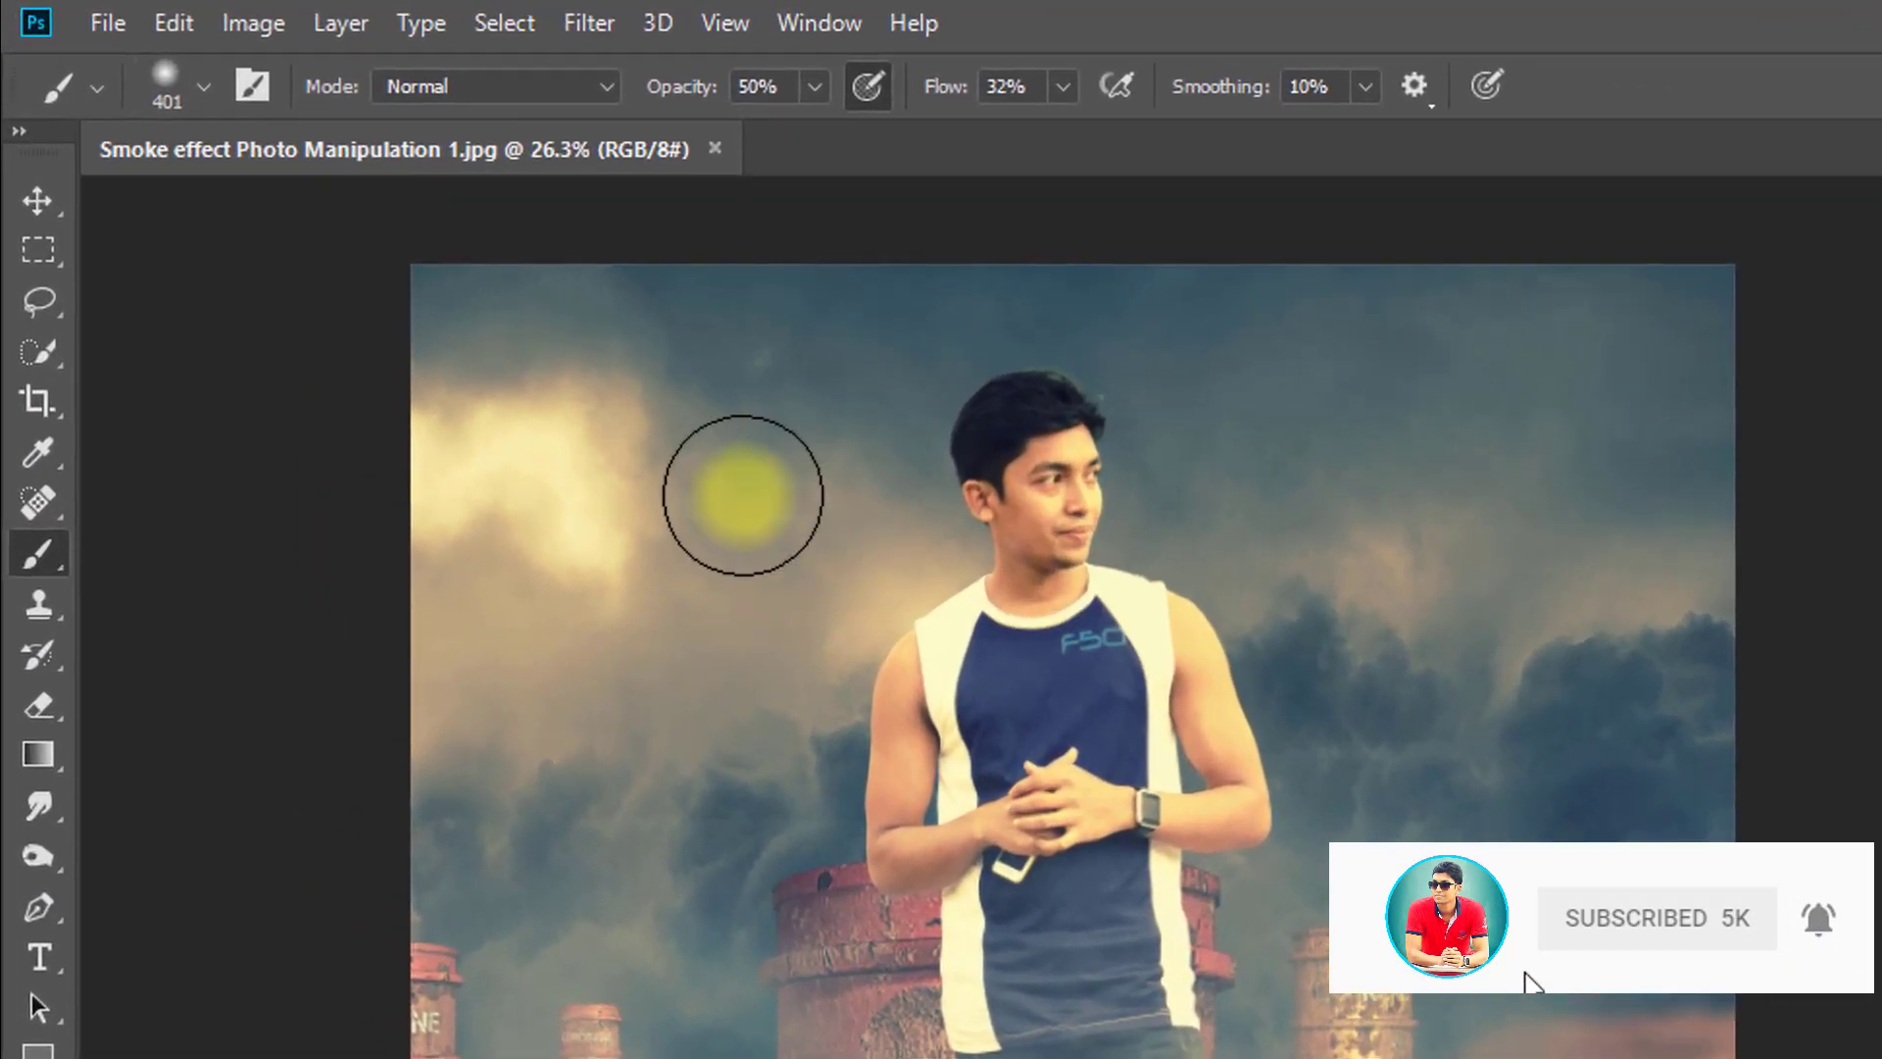
pyautogui.rightClick(42, 568)
pyautogui.click(177, 551)
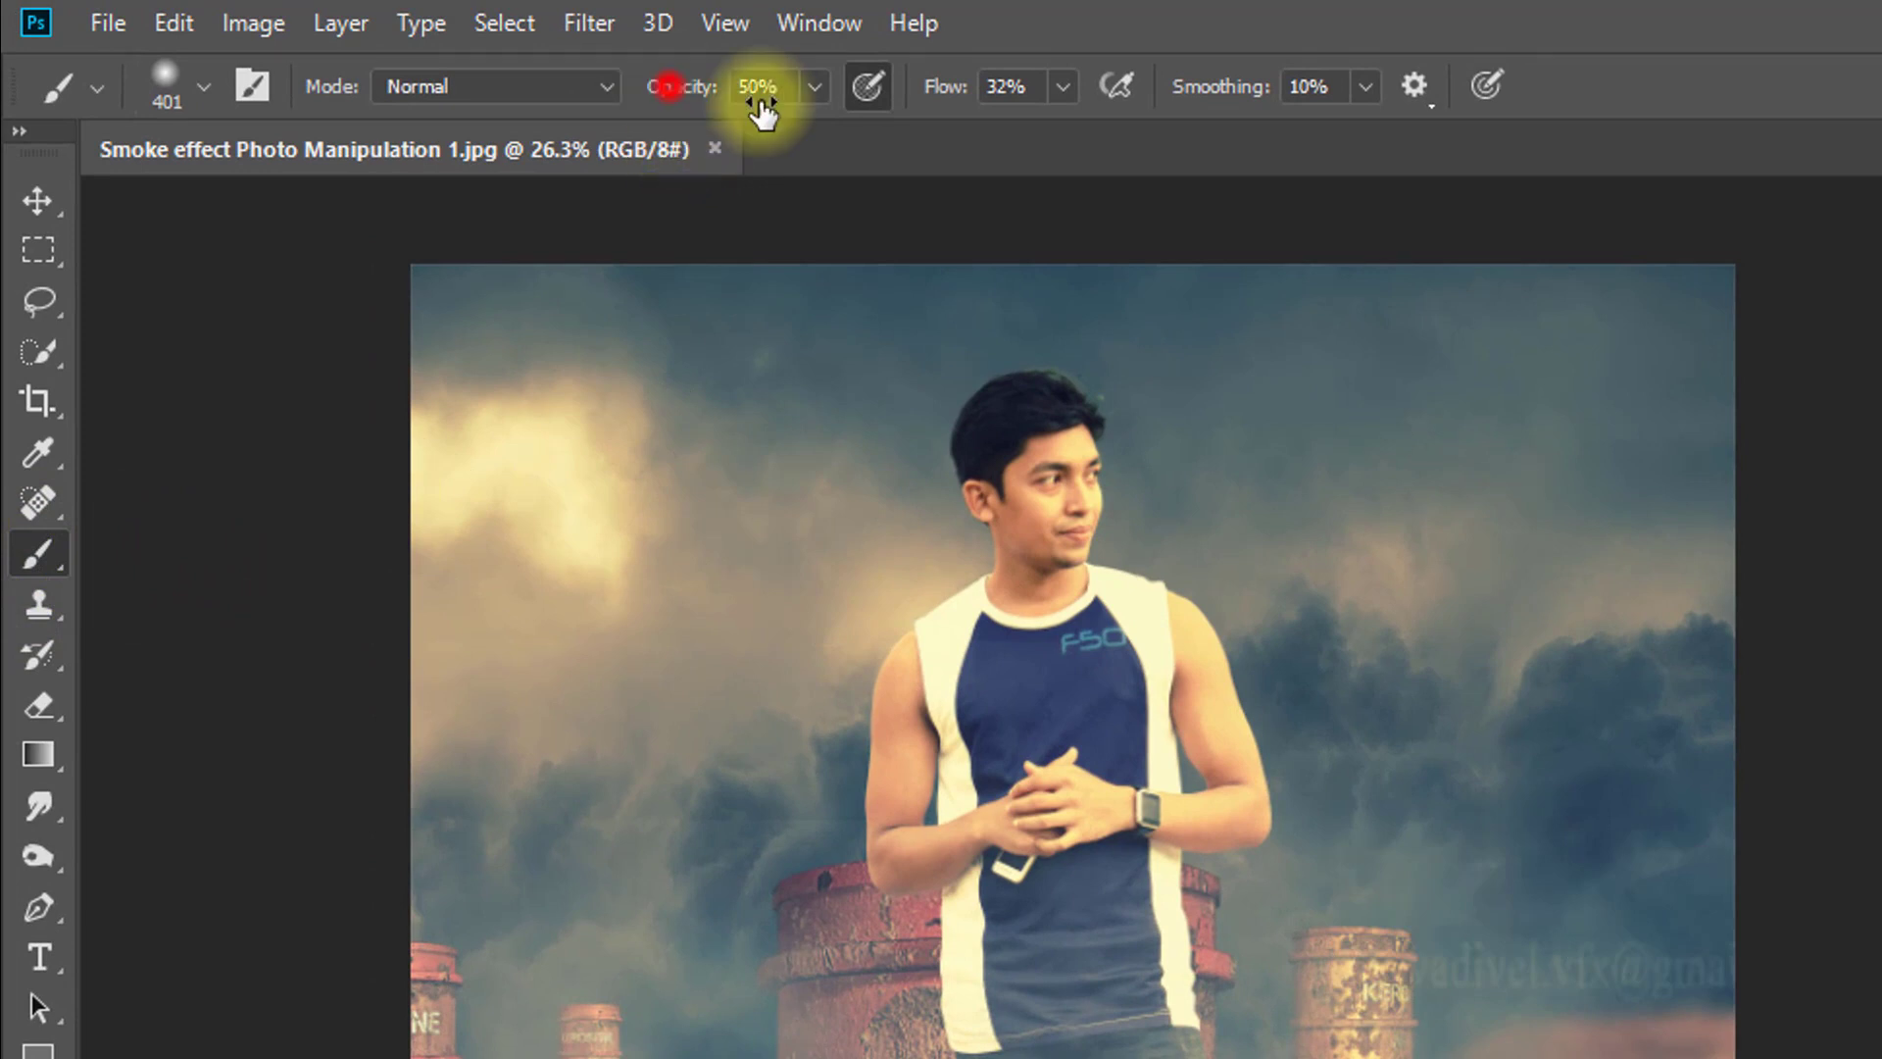
pyautogui.moveTo(761, 113)
pyautogui.mouseDown()
pyautogui.moveTo(994, 133)
pyautogui.moveTo(1702, 84)
pyautogui.mouseUp()
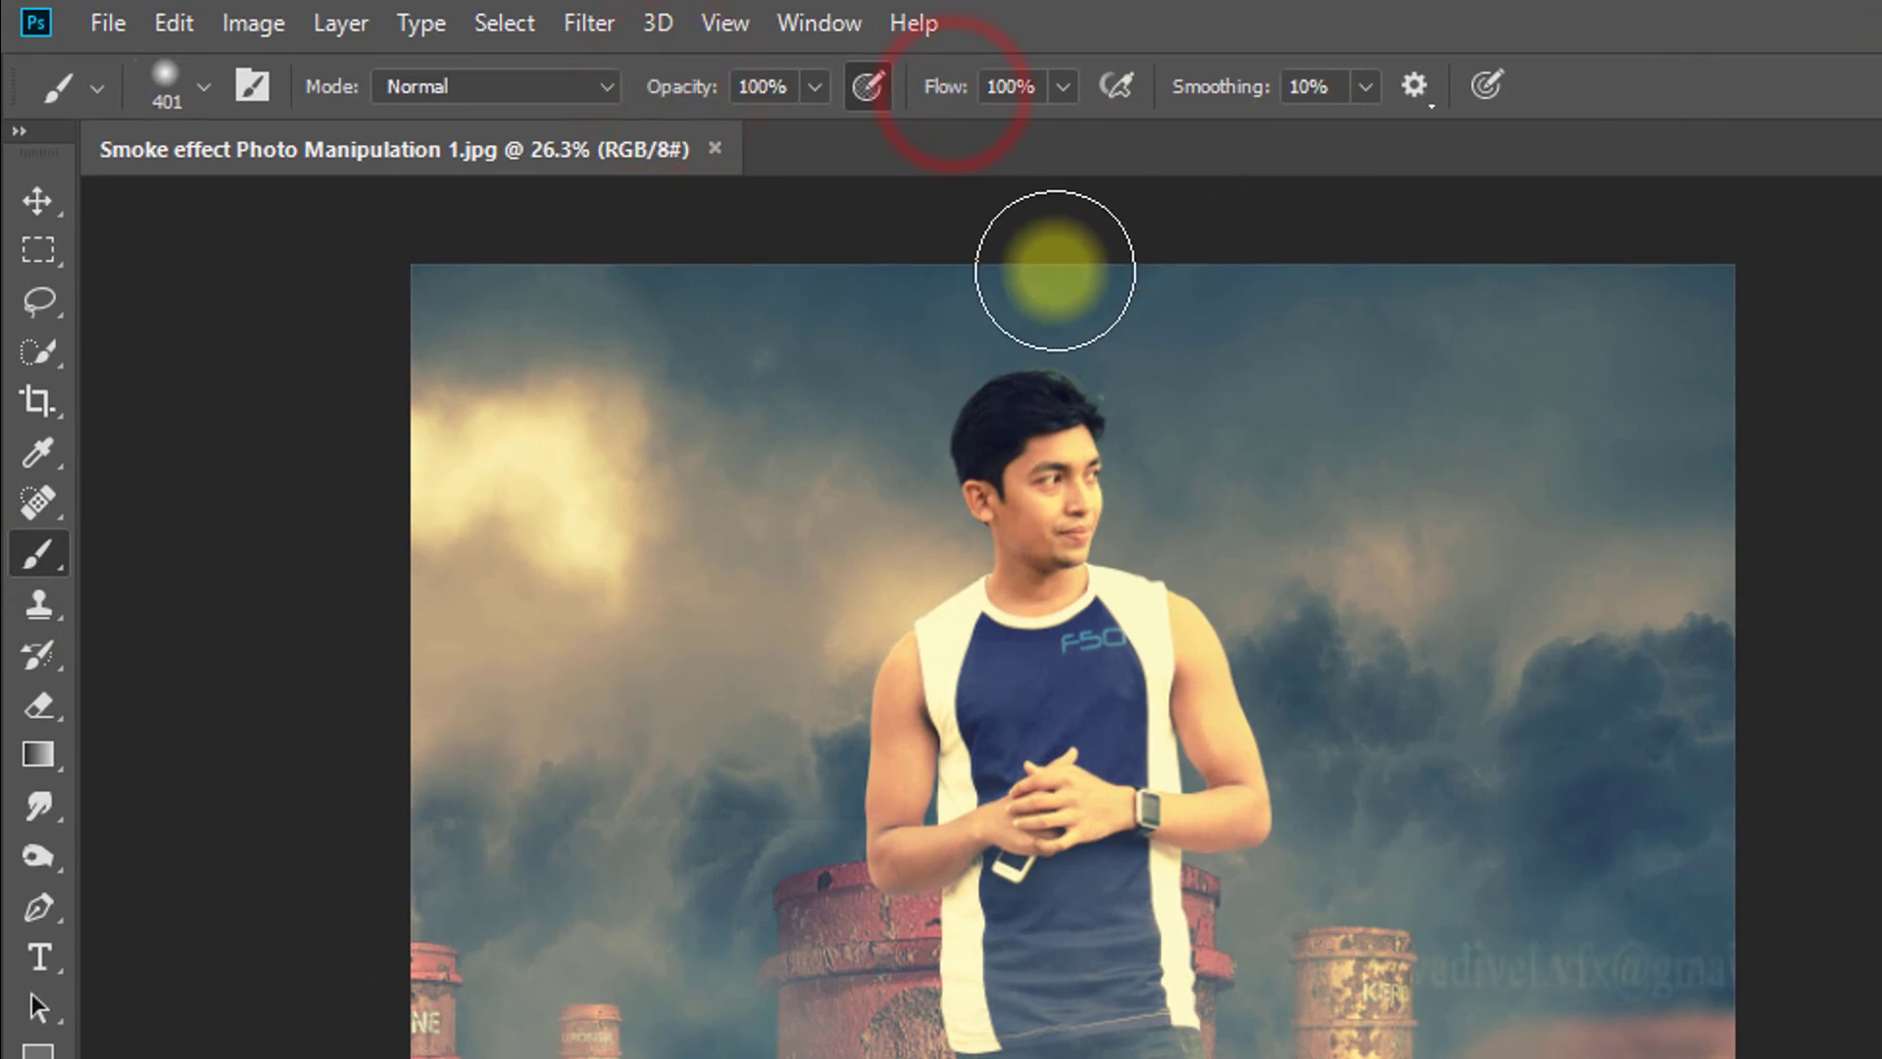
# - Open the Preset Manager with Brushes as the preset type
pyautogui.click(175, 24)
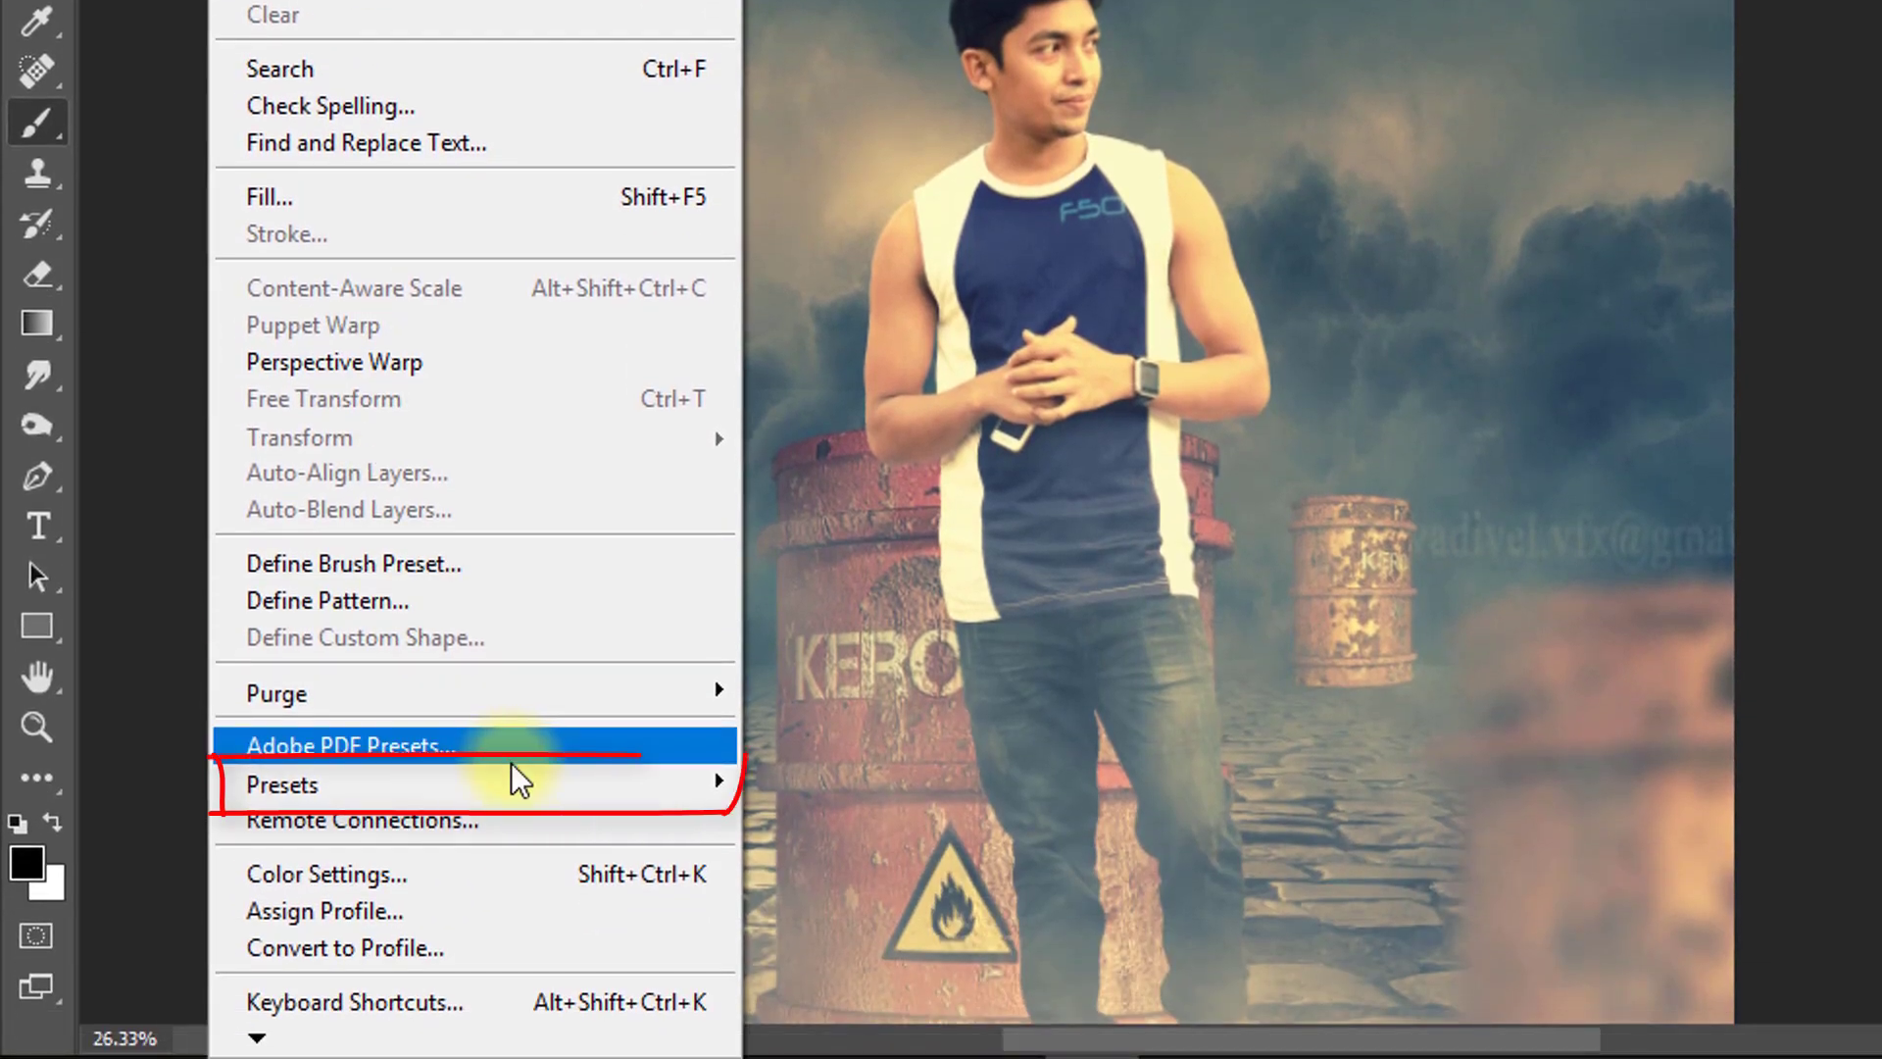
pyautogui.click(514, 792)
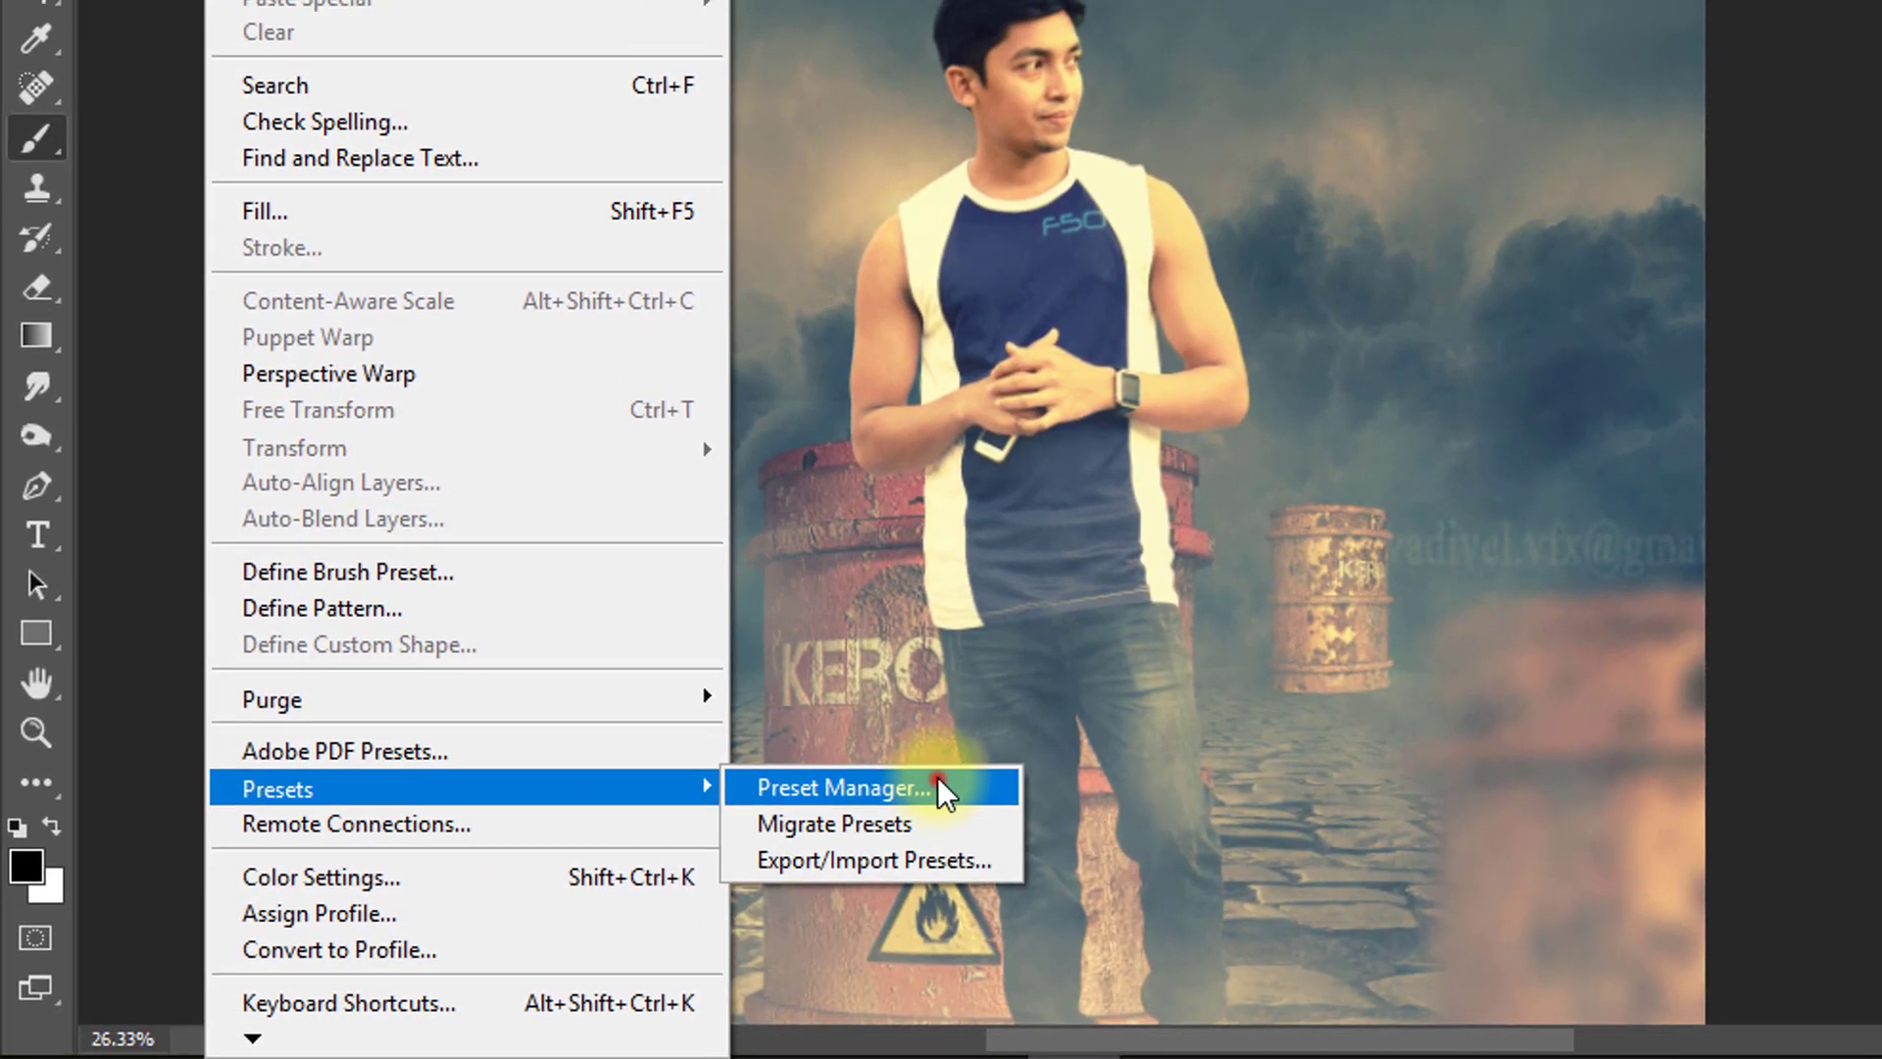
pyautogui.click(937, 776)
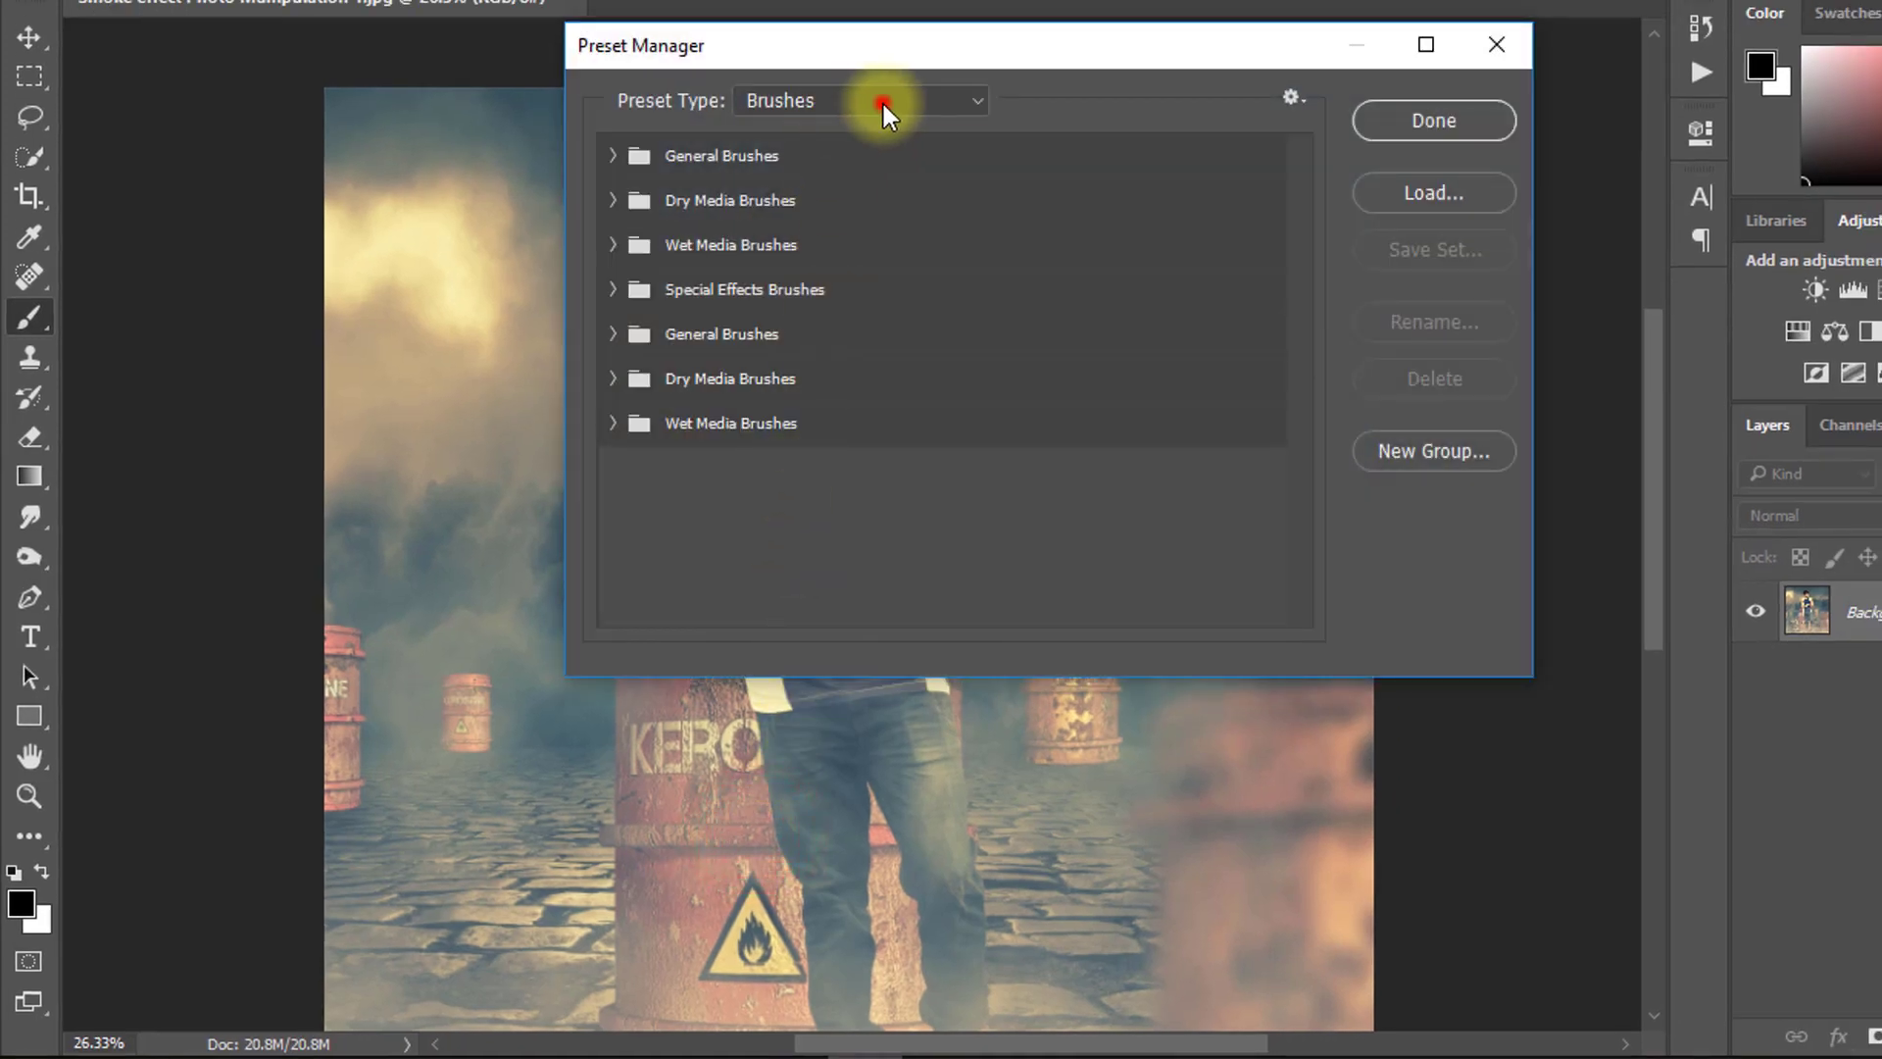
pyautogui.click(881, 100)
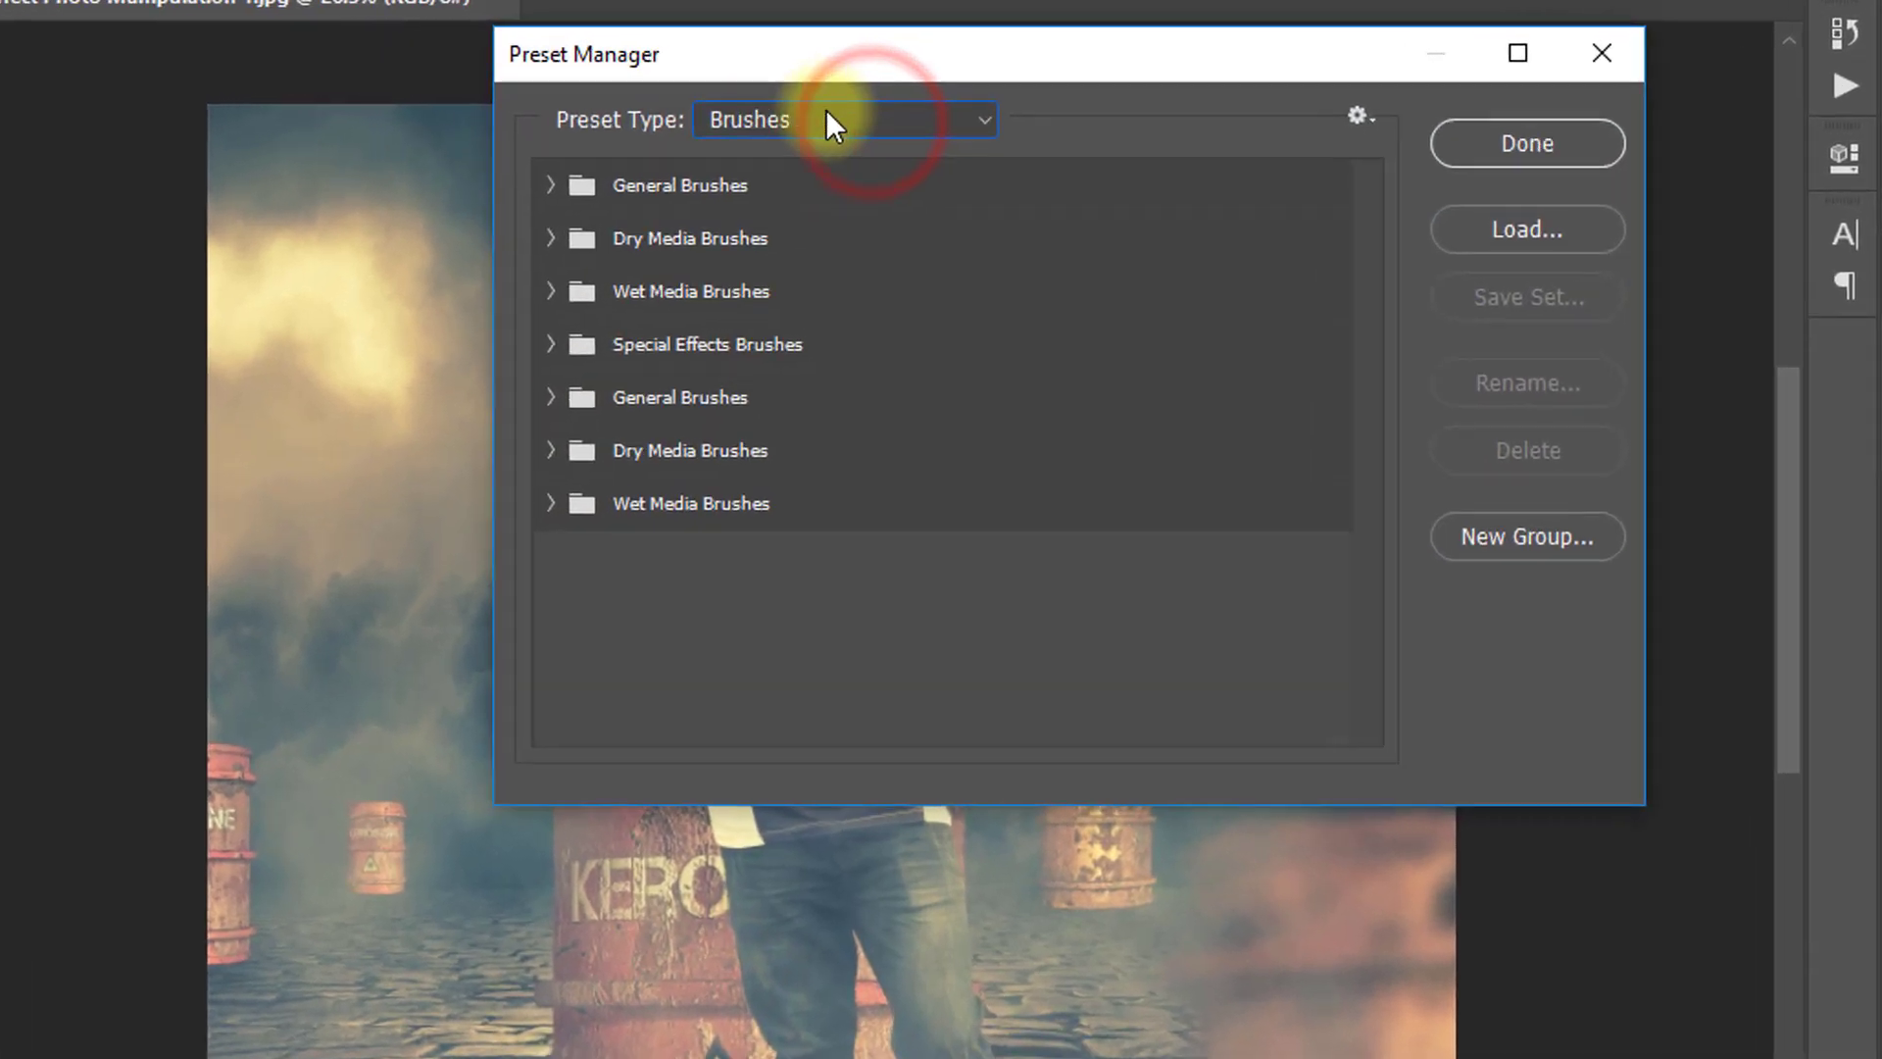
pyautogui.click(825, 123)
# - Browse the Load dialog to Desktop/Animated Smoke/Animated Smoke
pyautogui.click(757, 148)
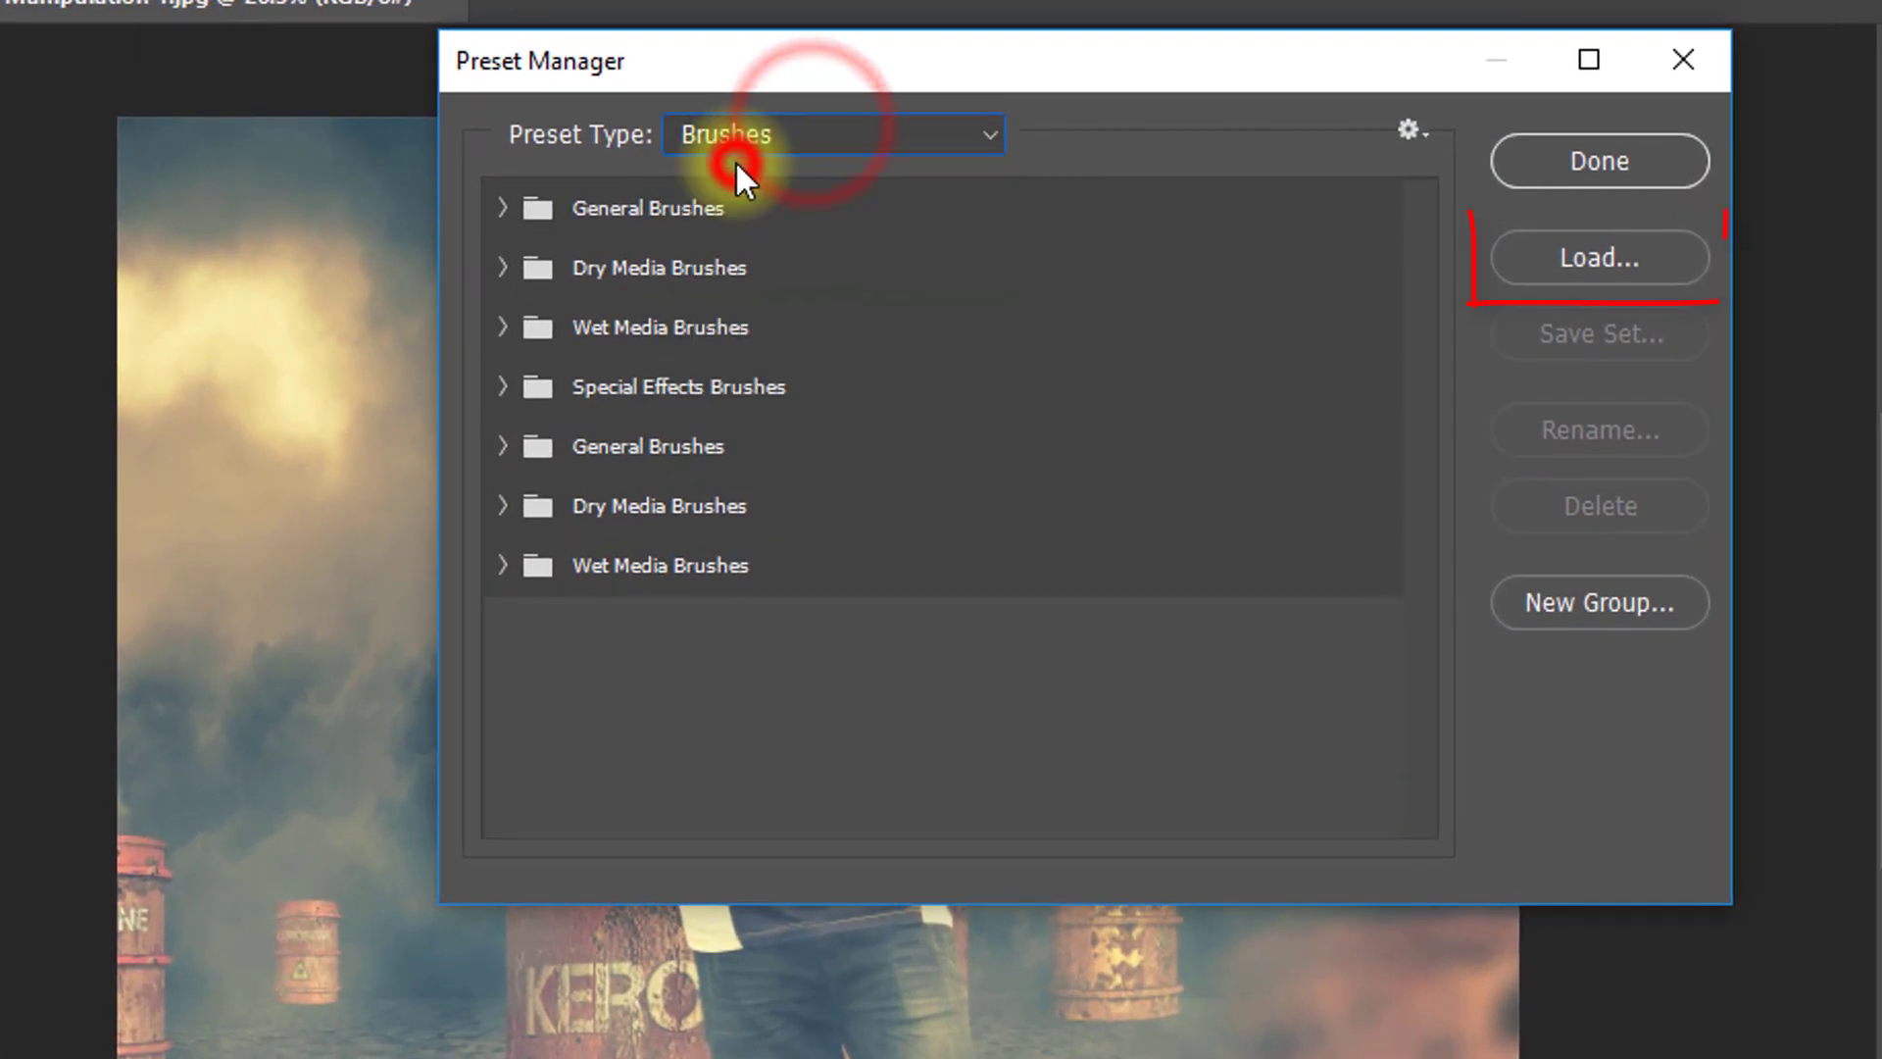
pyautogui.click(1605, 254)
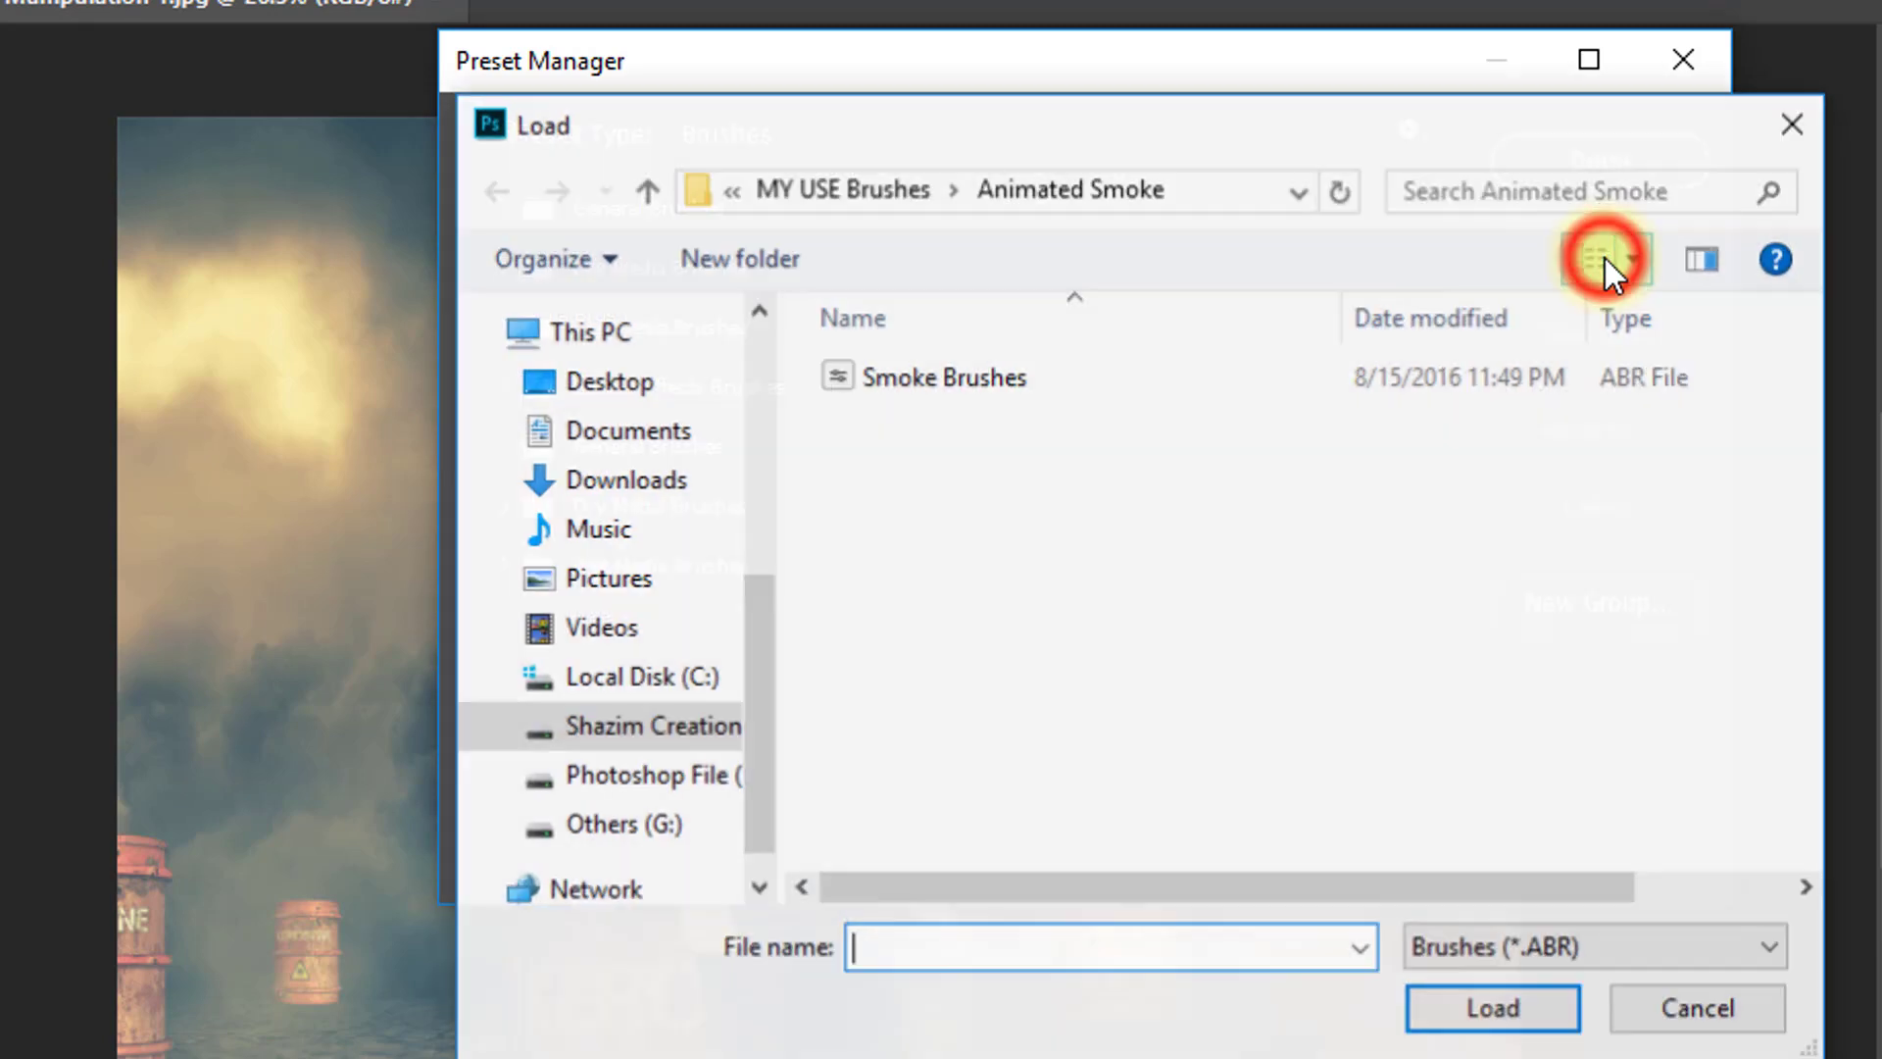
pyautogui.click(653, 188)
pyautogui.click(654, 186)
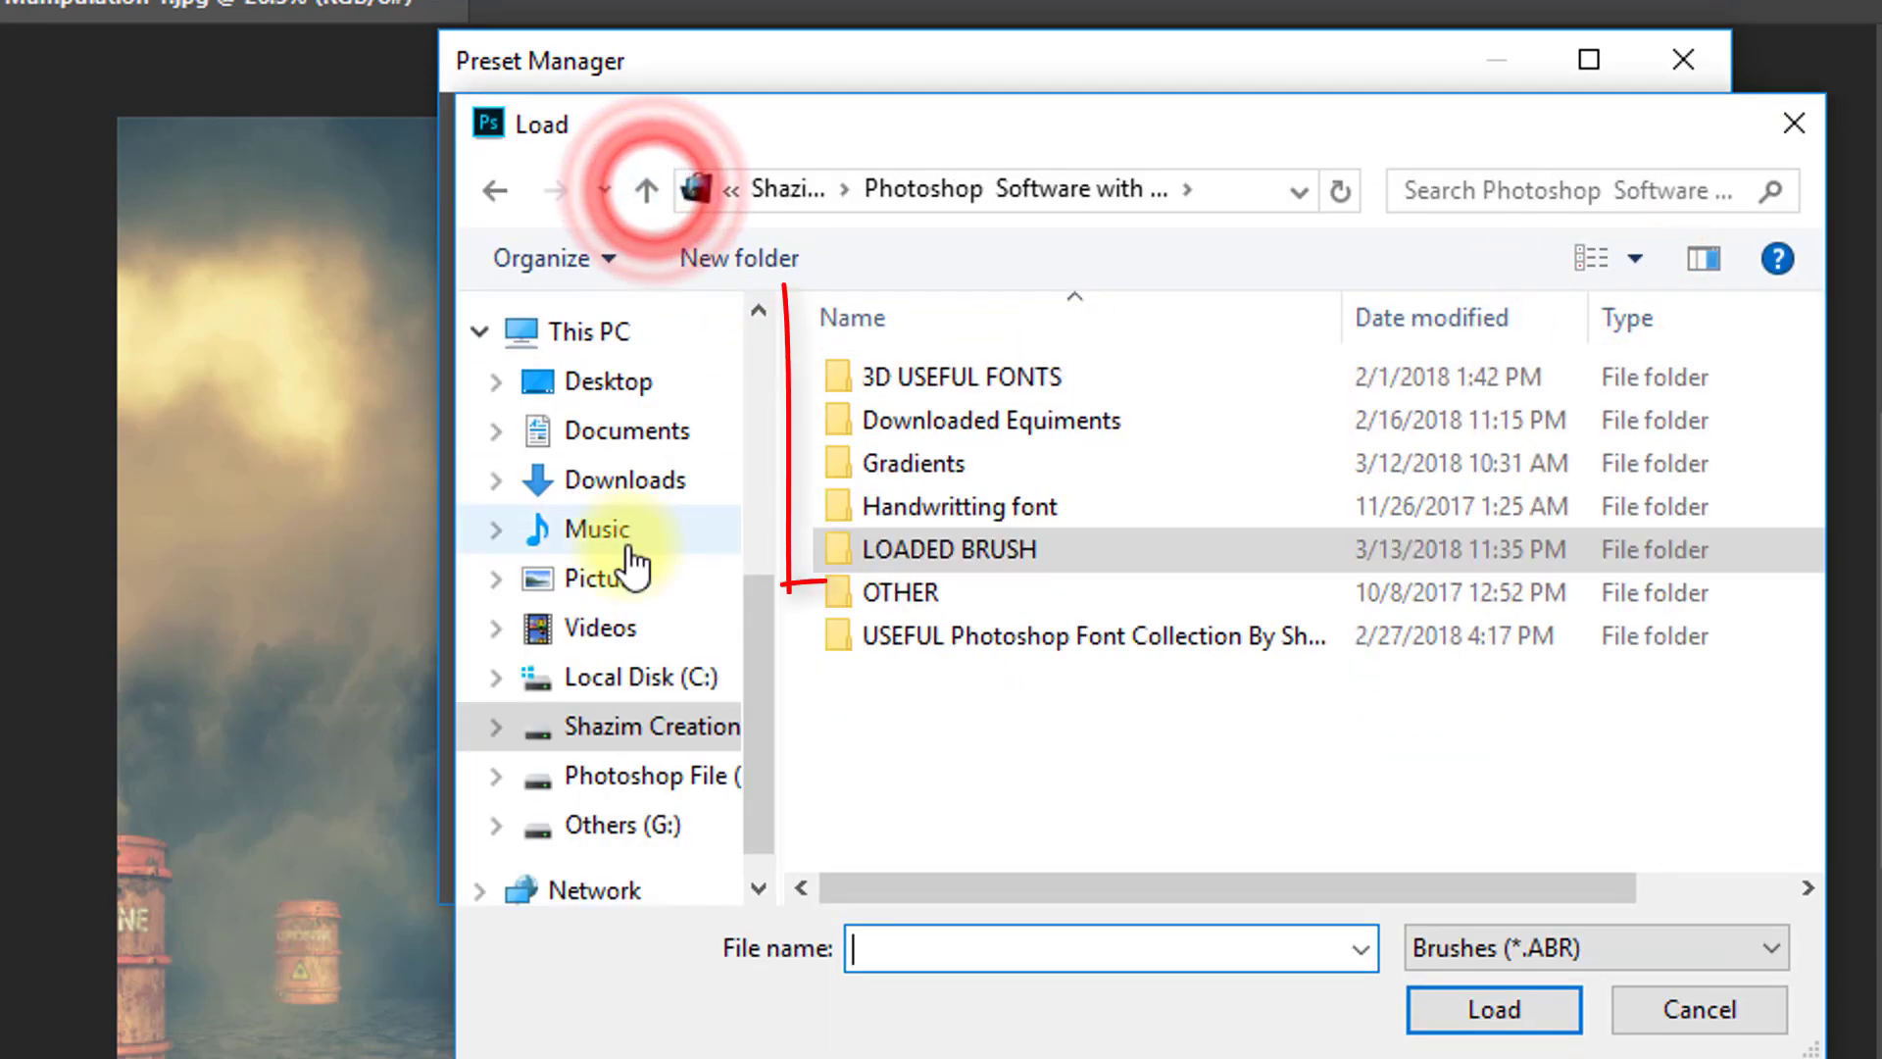
pyautogui.click(619, 381)
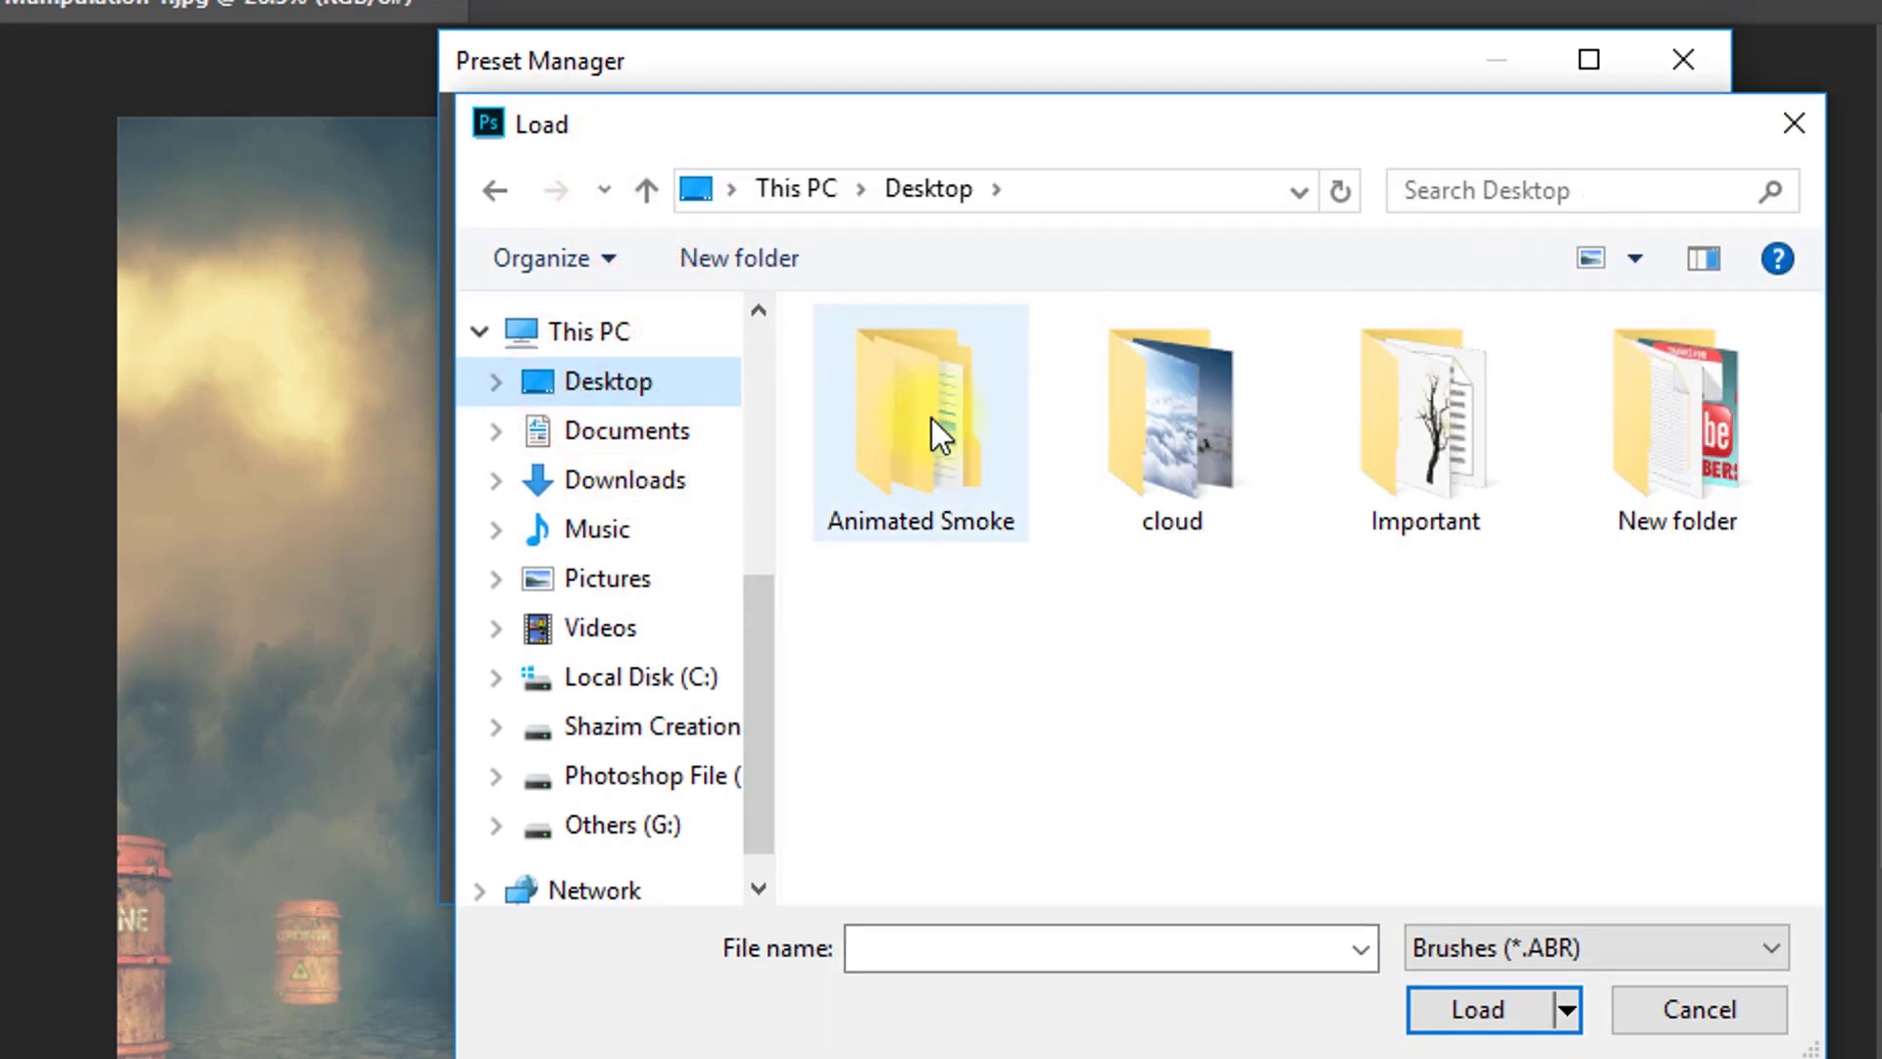
pyautogui.doubleClick(901, 388)
pyautogui.doubleClick(928, 375)
# - Load Smoke Brushes.abr into the brush presets and close the Preset Manager
pyautogui.click(946, 381)
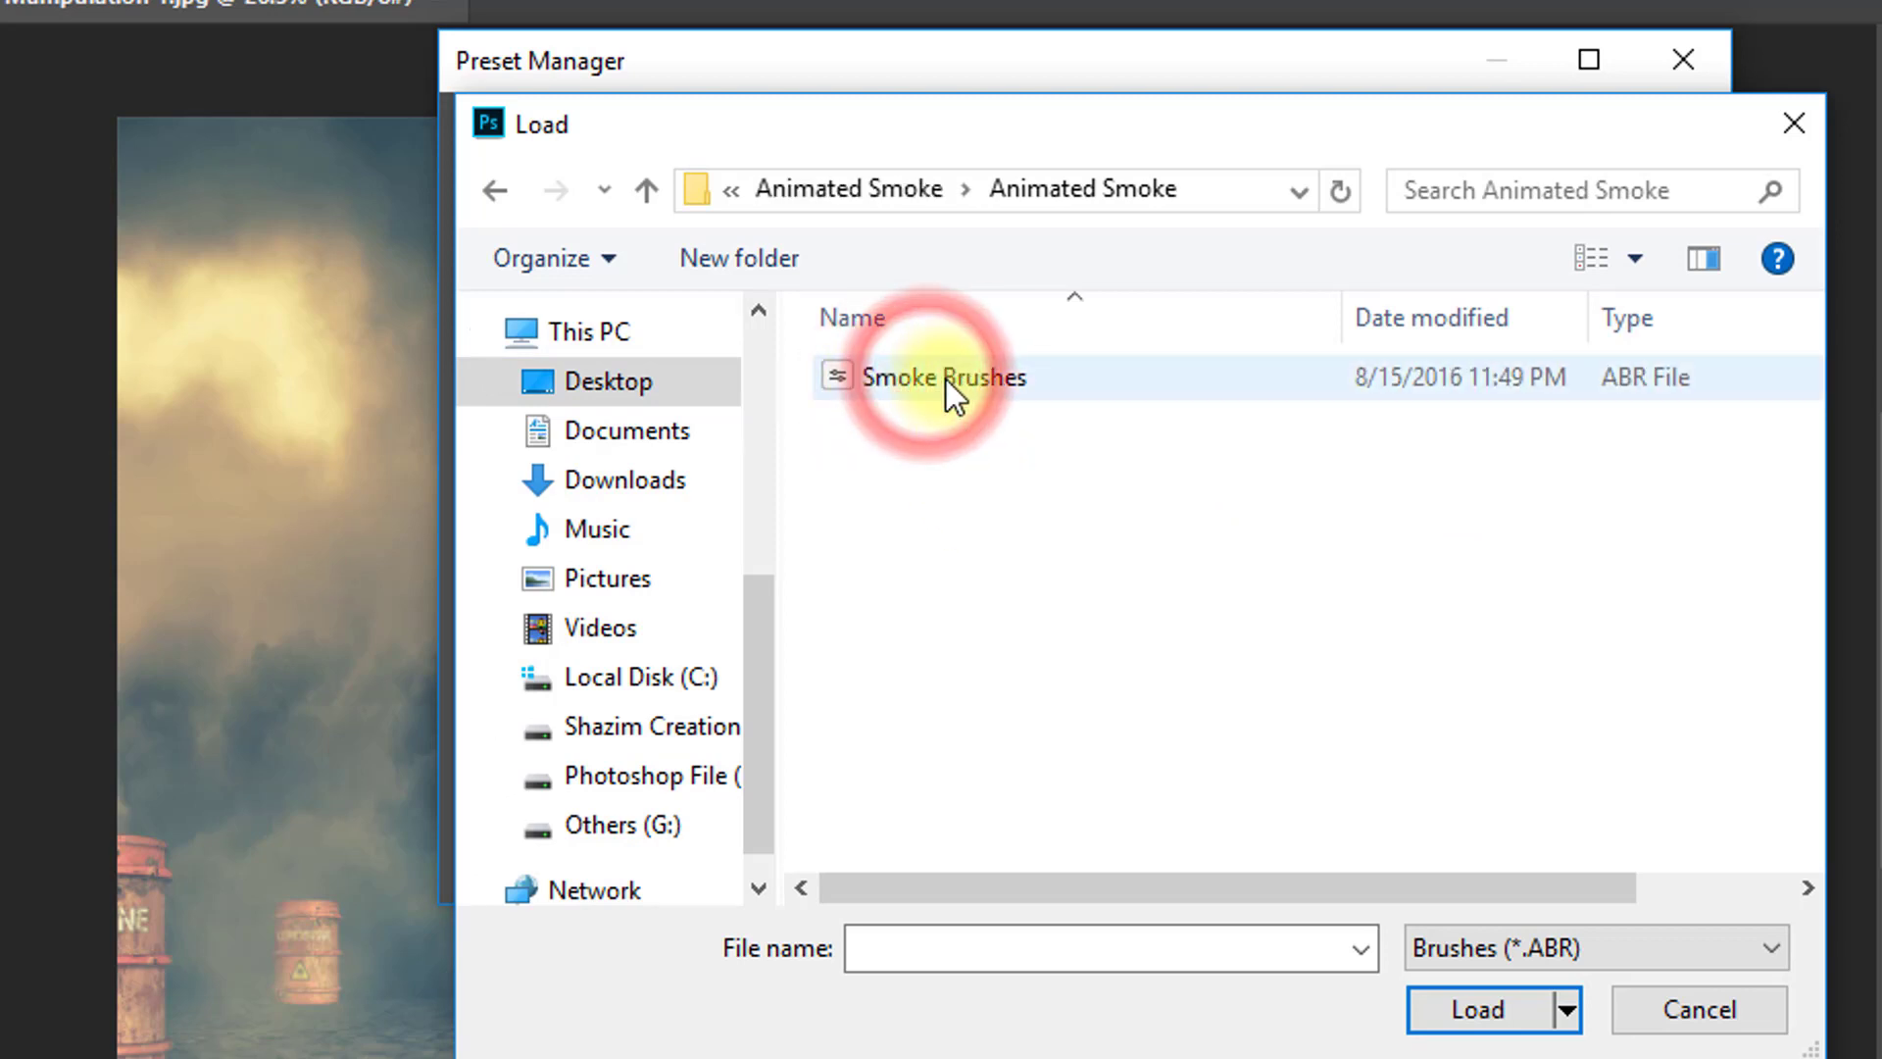
pyautogui.click(917, 377)
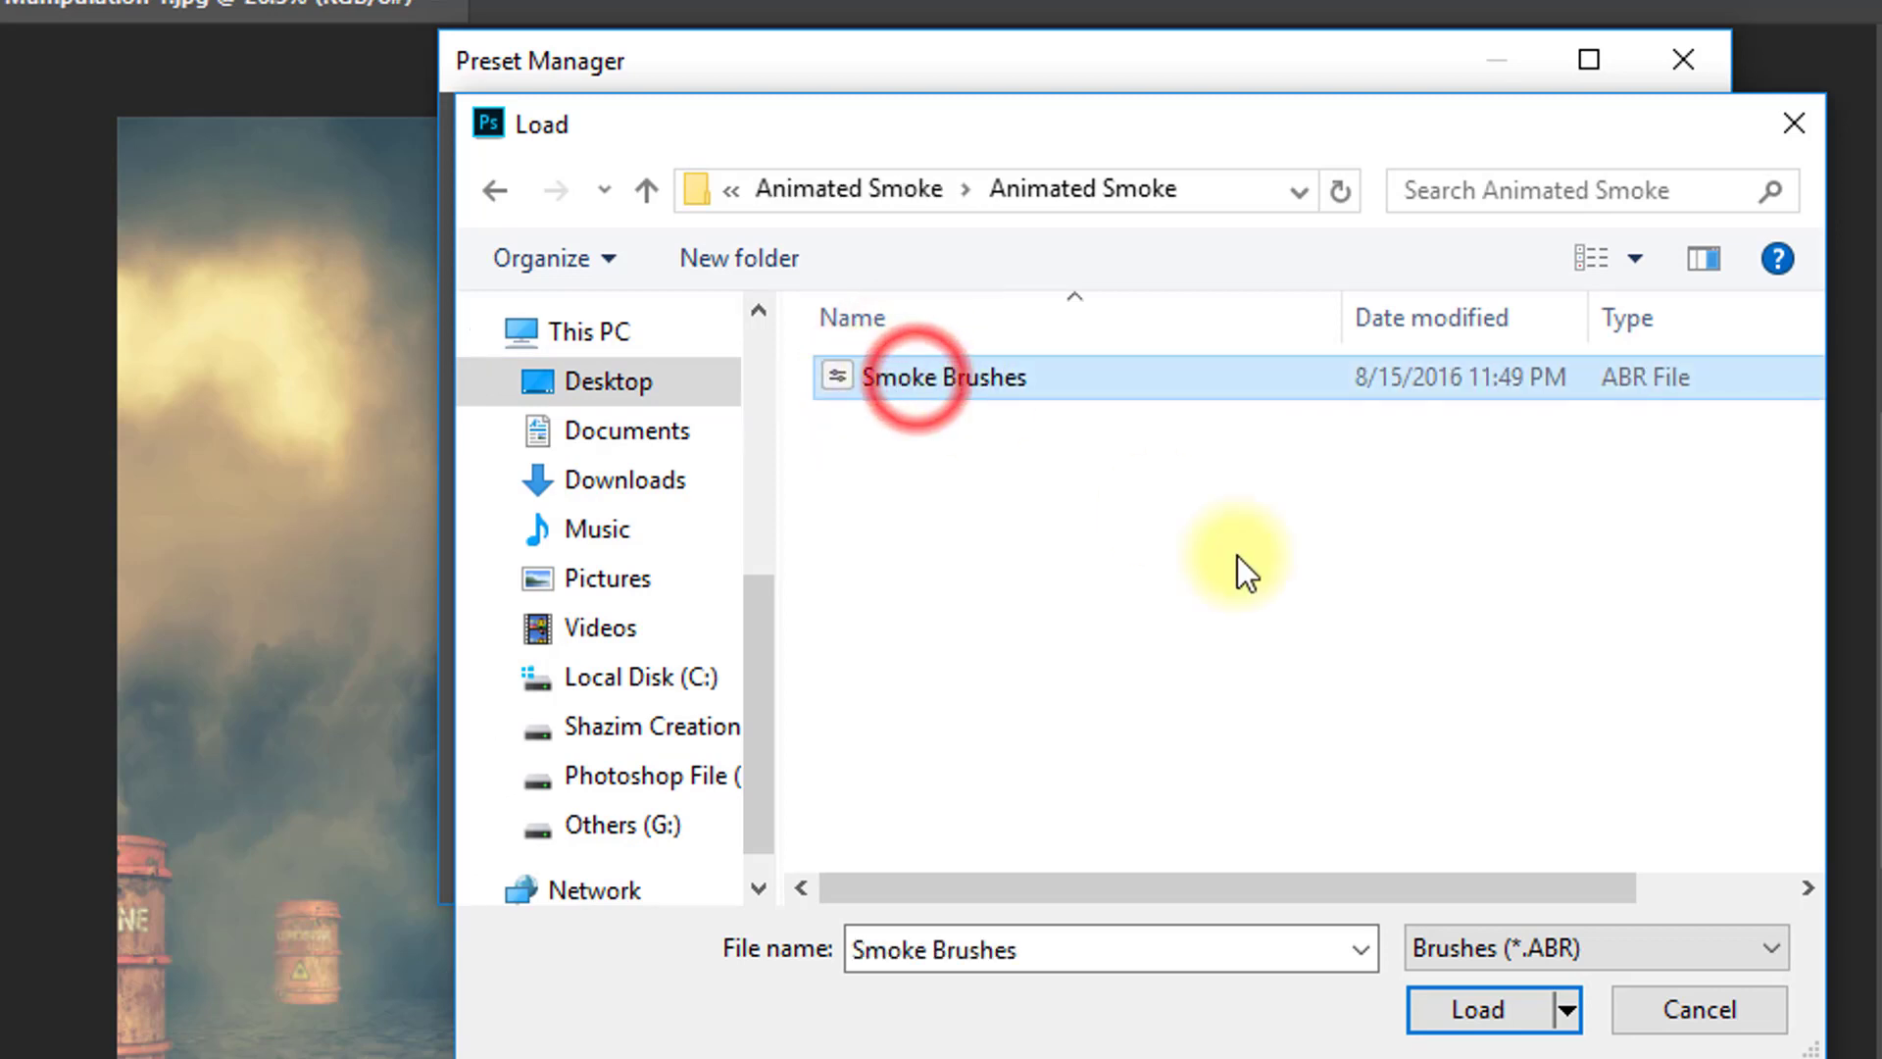
pyautogui.click(1479, 1006)
pyautogui.click(1581, 165)
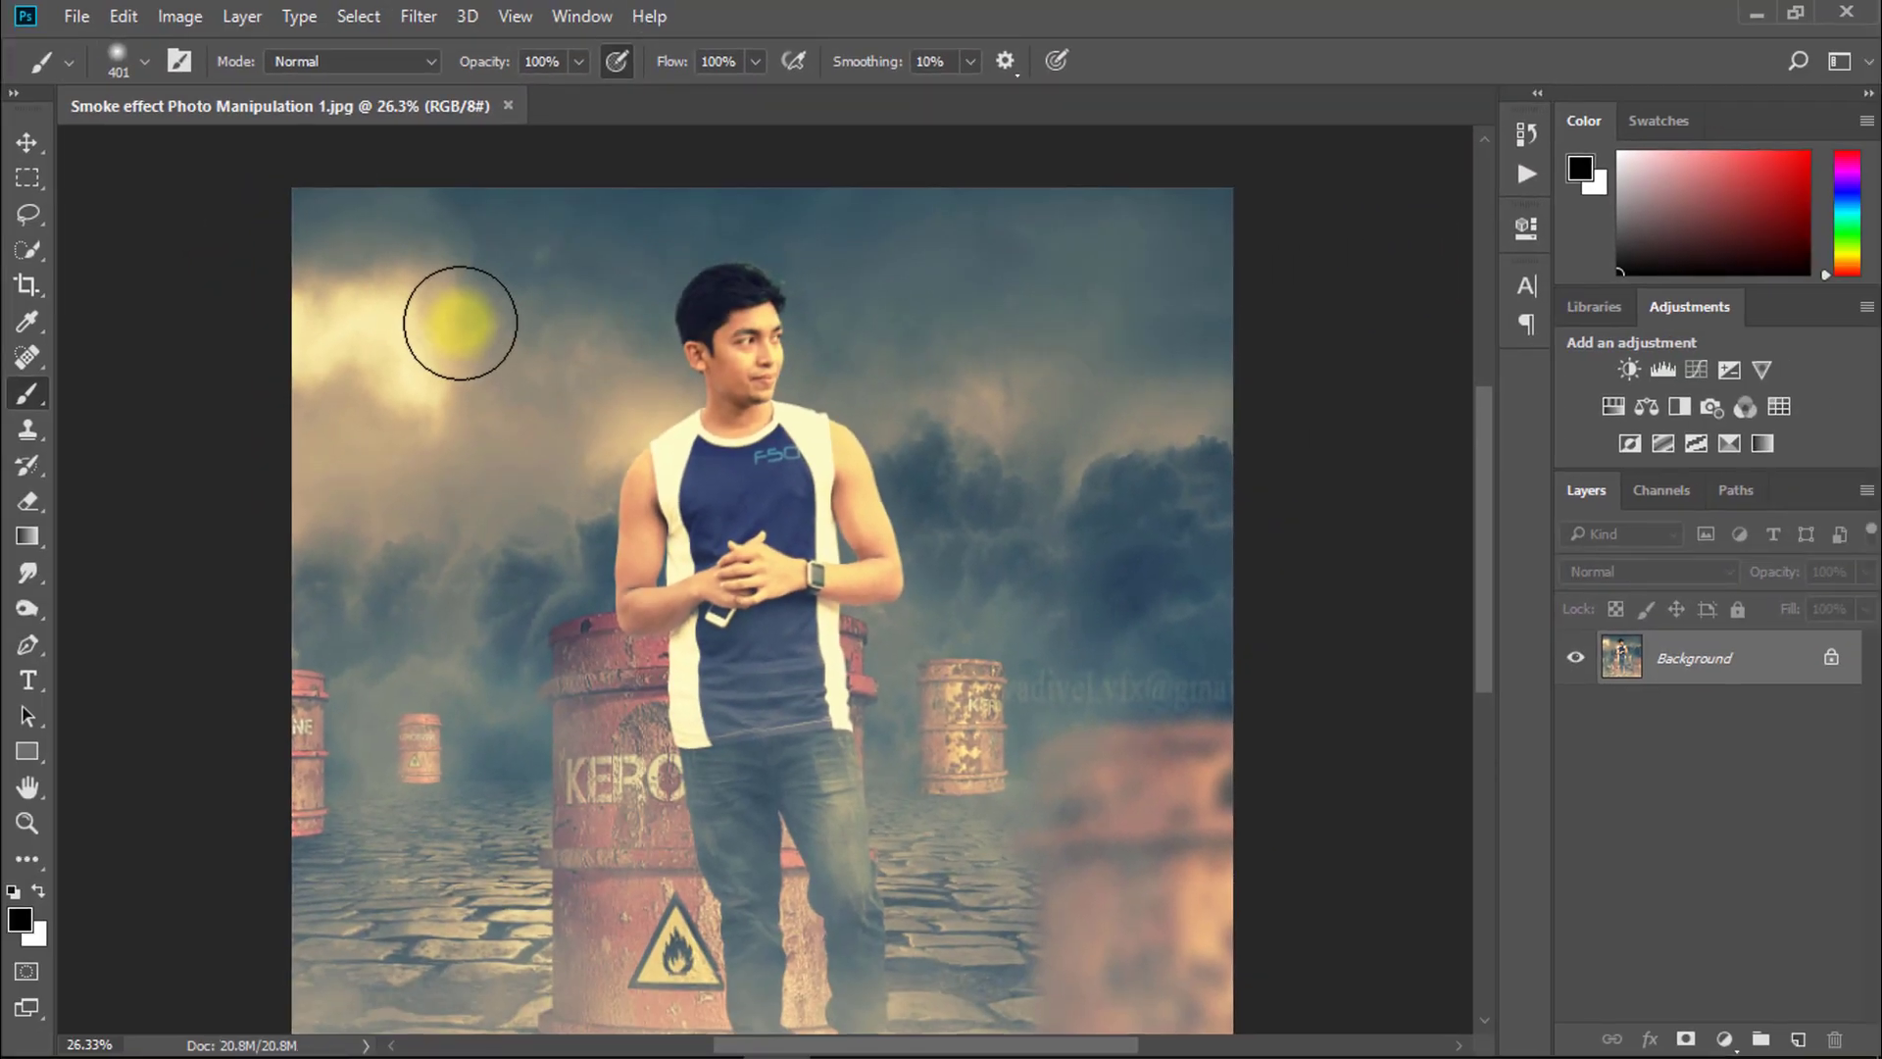
# - Choose the second smoke brush preset from the Smoke Brushes set in the canvas picker
pyautogui.rightClick(427, 375)
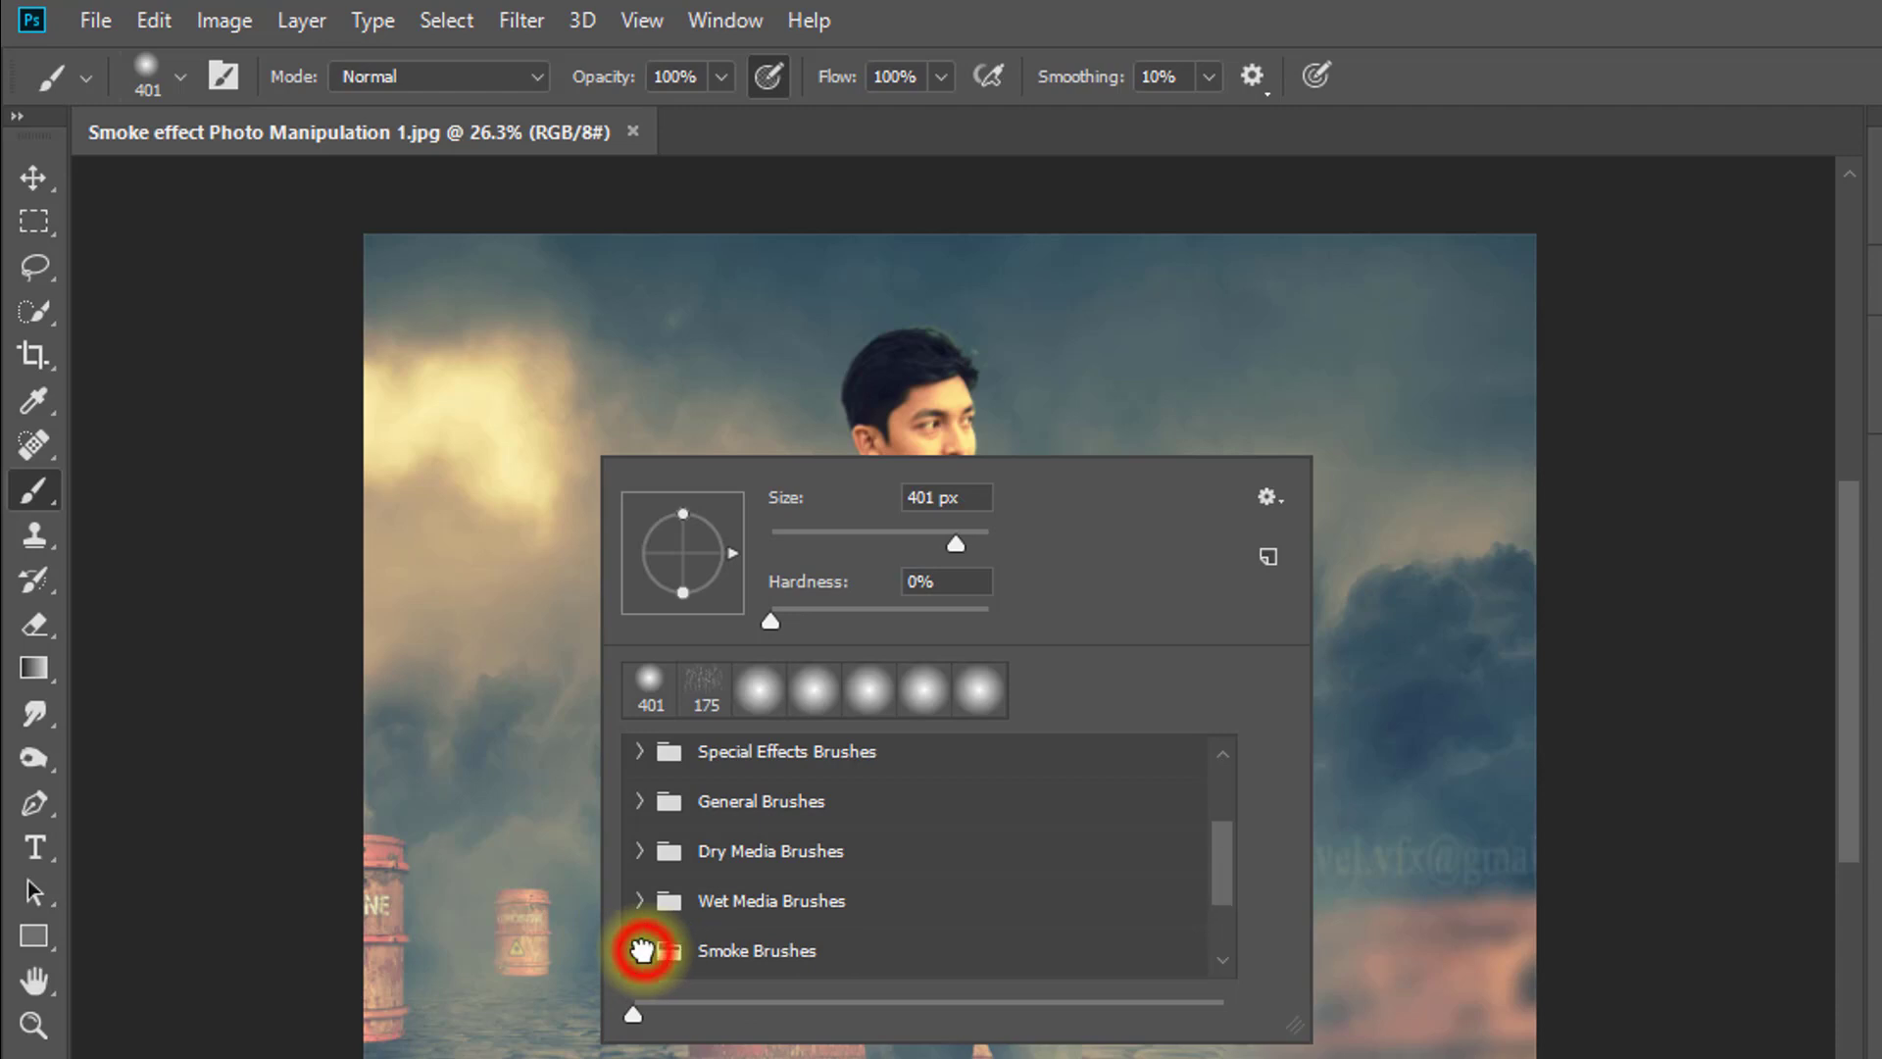
pyautogui.click(639, 950)
pyautogui.scroll(-1, 883, 942)
pyautogui.click(750, 891)
pyautogui.click(874, 898)
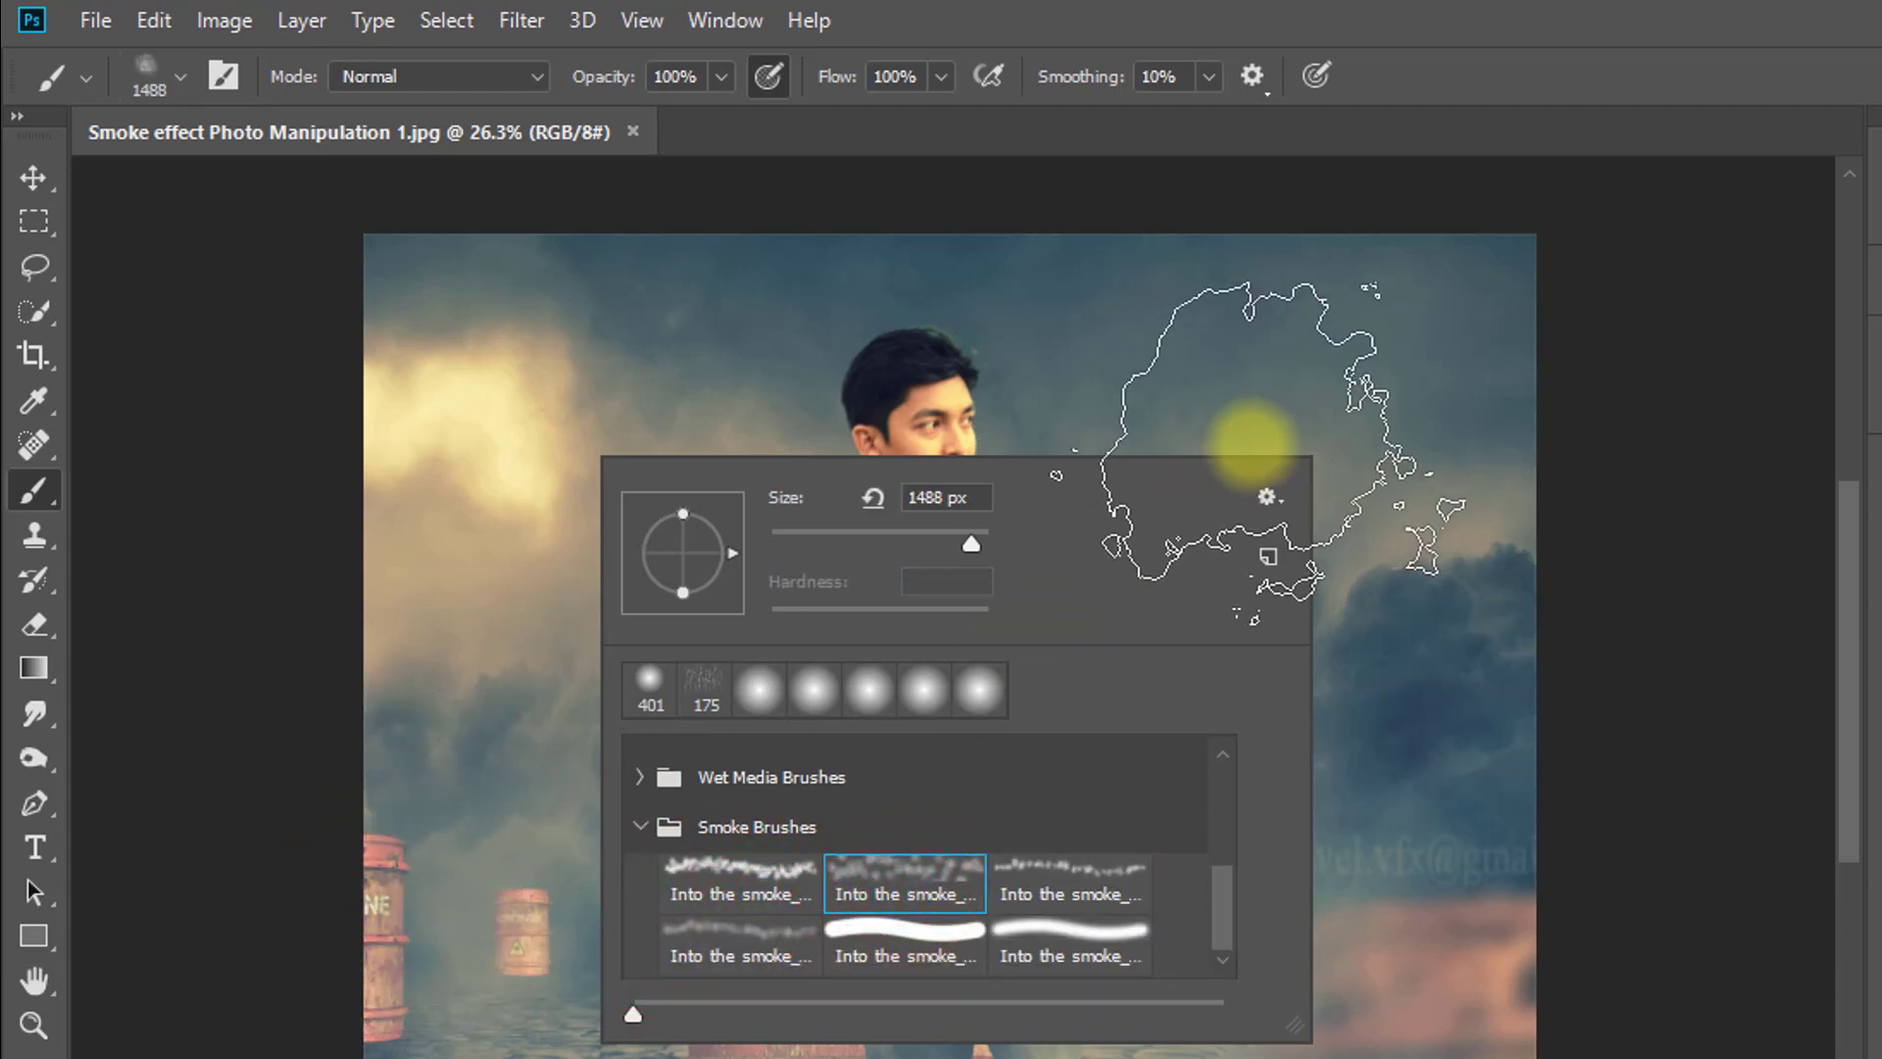
pyautogui.click(1445, 15)
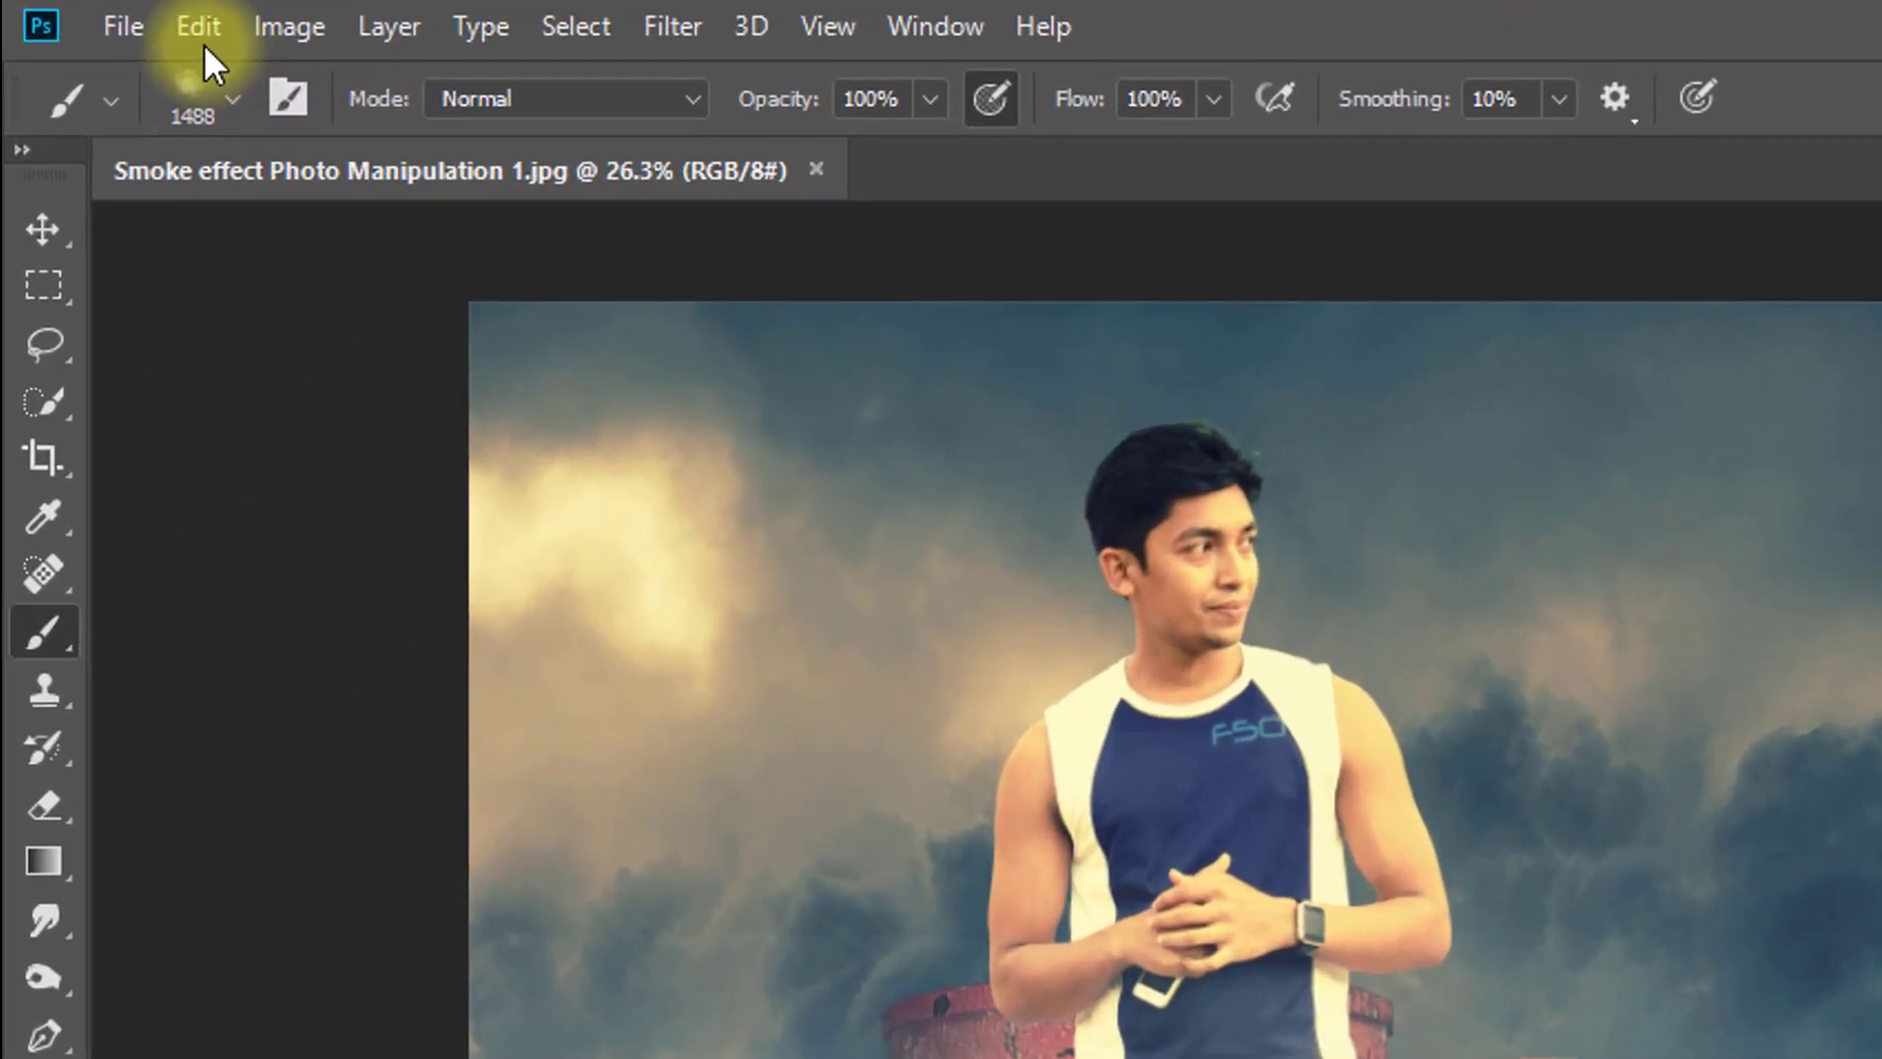
# - Open the Preset Manager with Patterns as the preset type
pyautogui.click(211, 30)
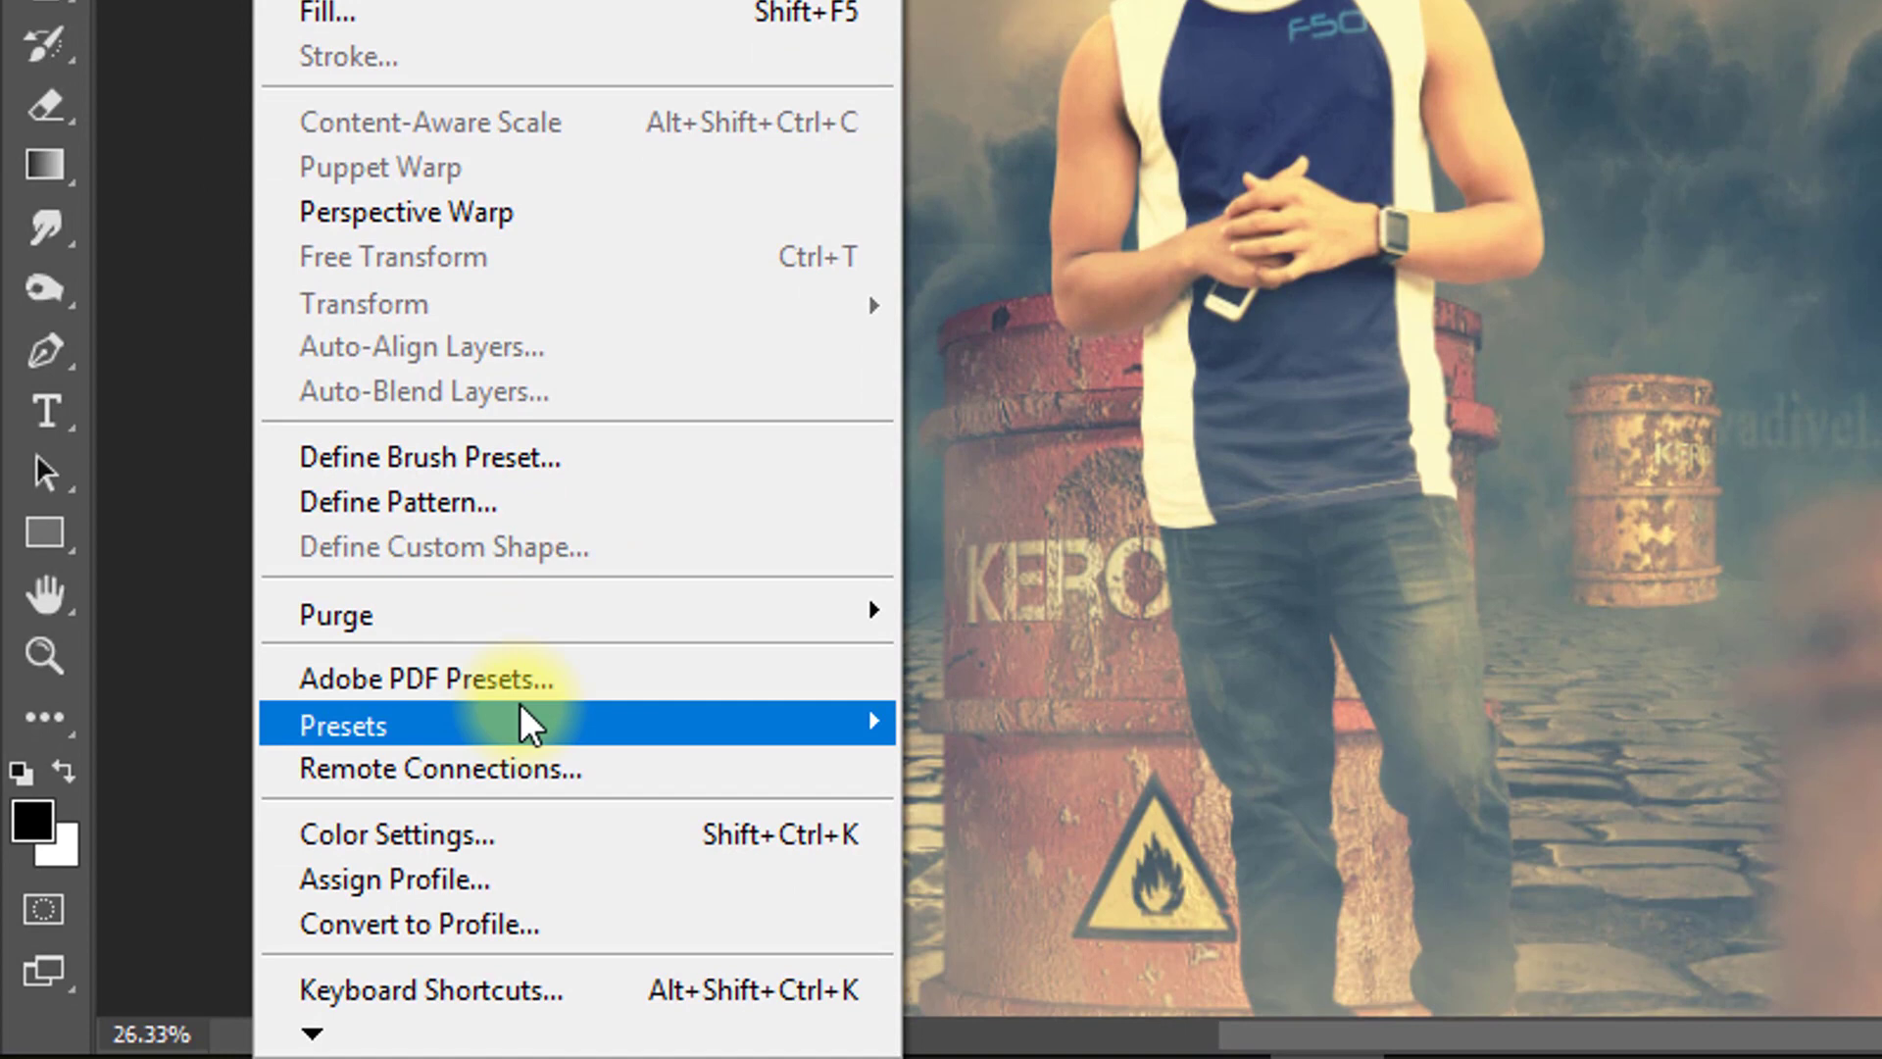
pyautogui.moveTo(343, 723)
pyautogui.click(978, 769)
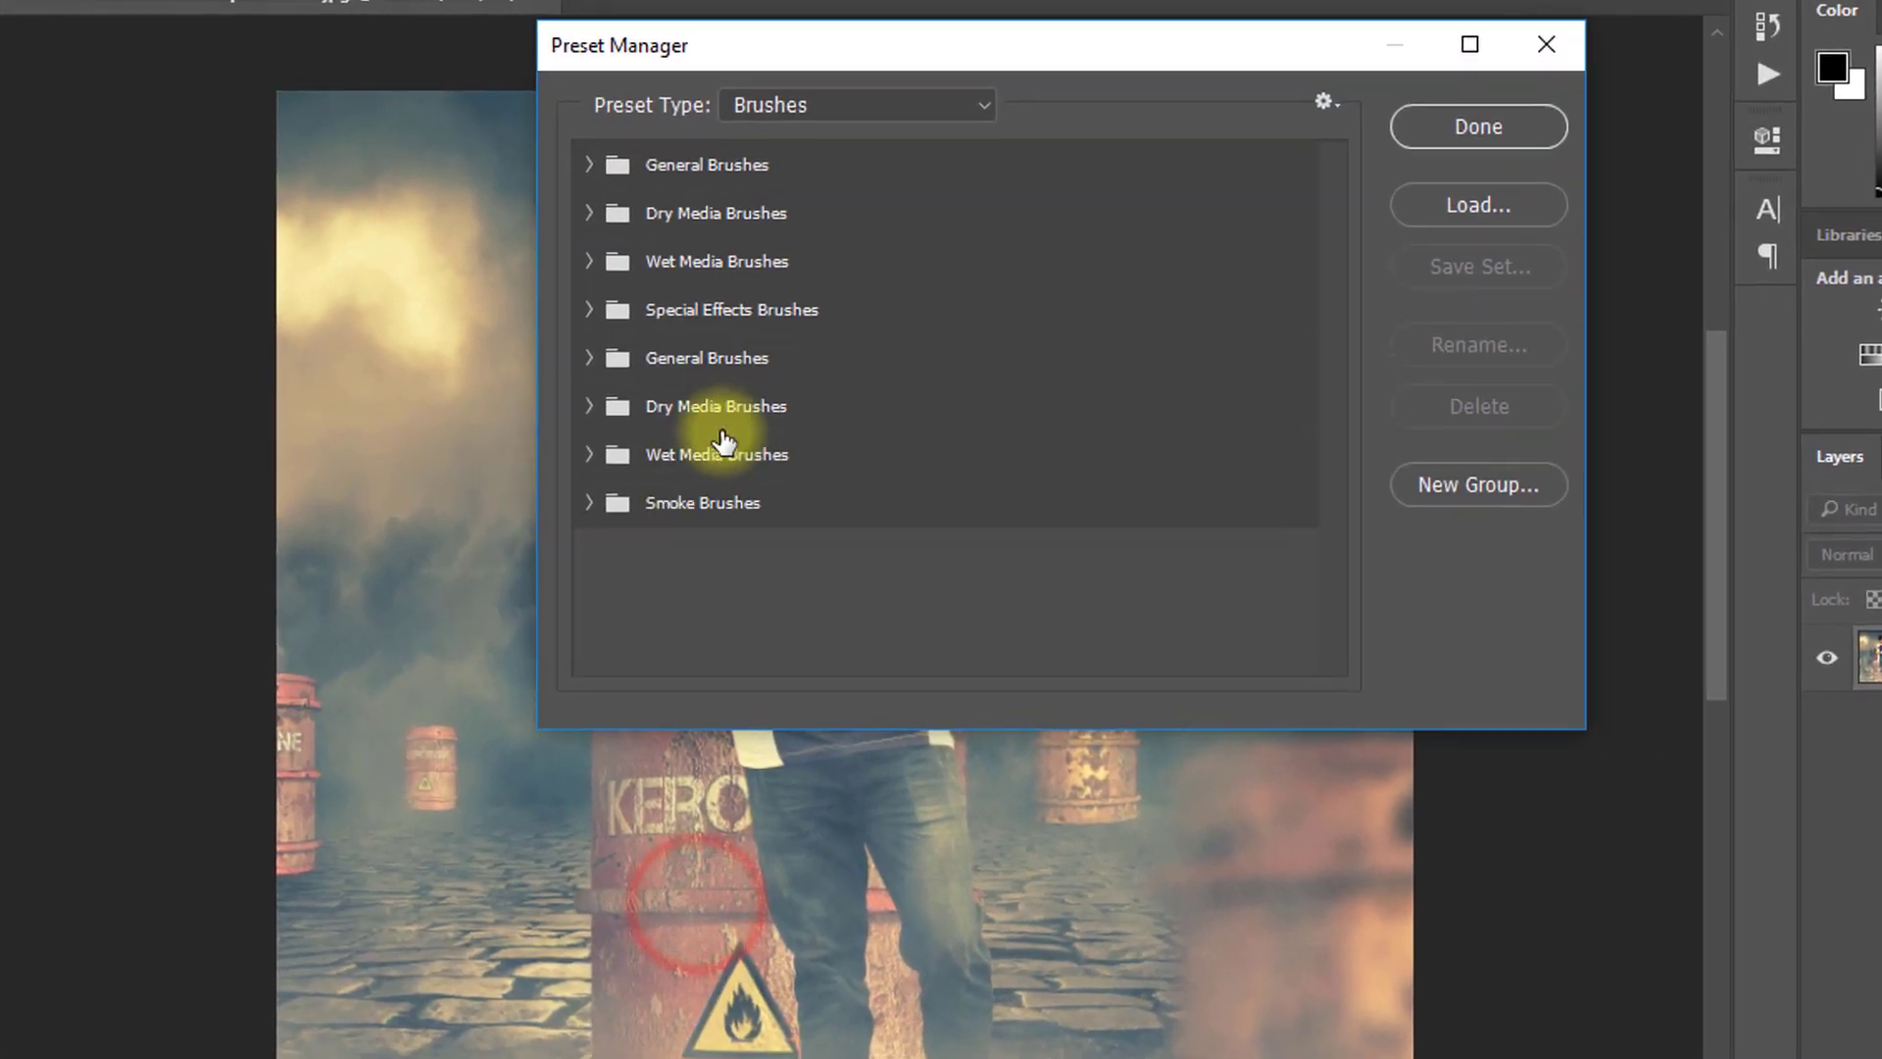
pyautogui.click(833, 136)
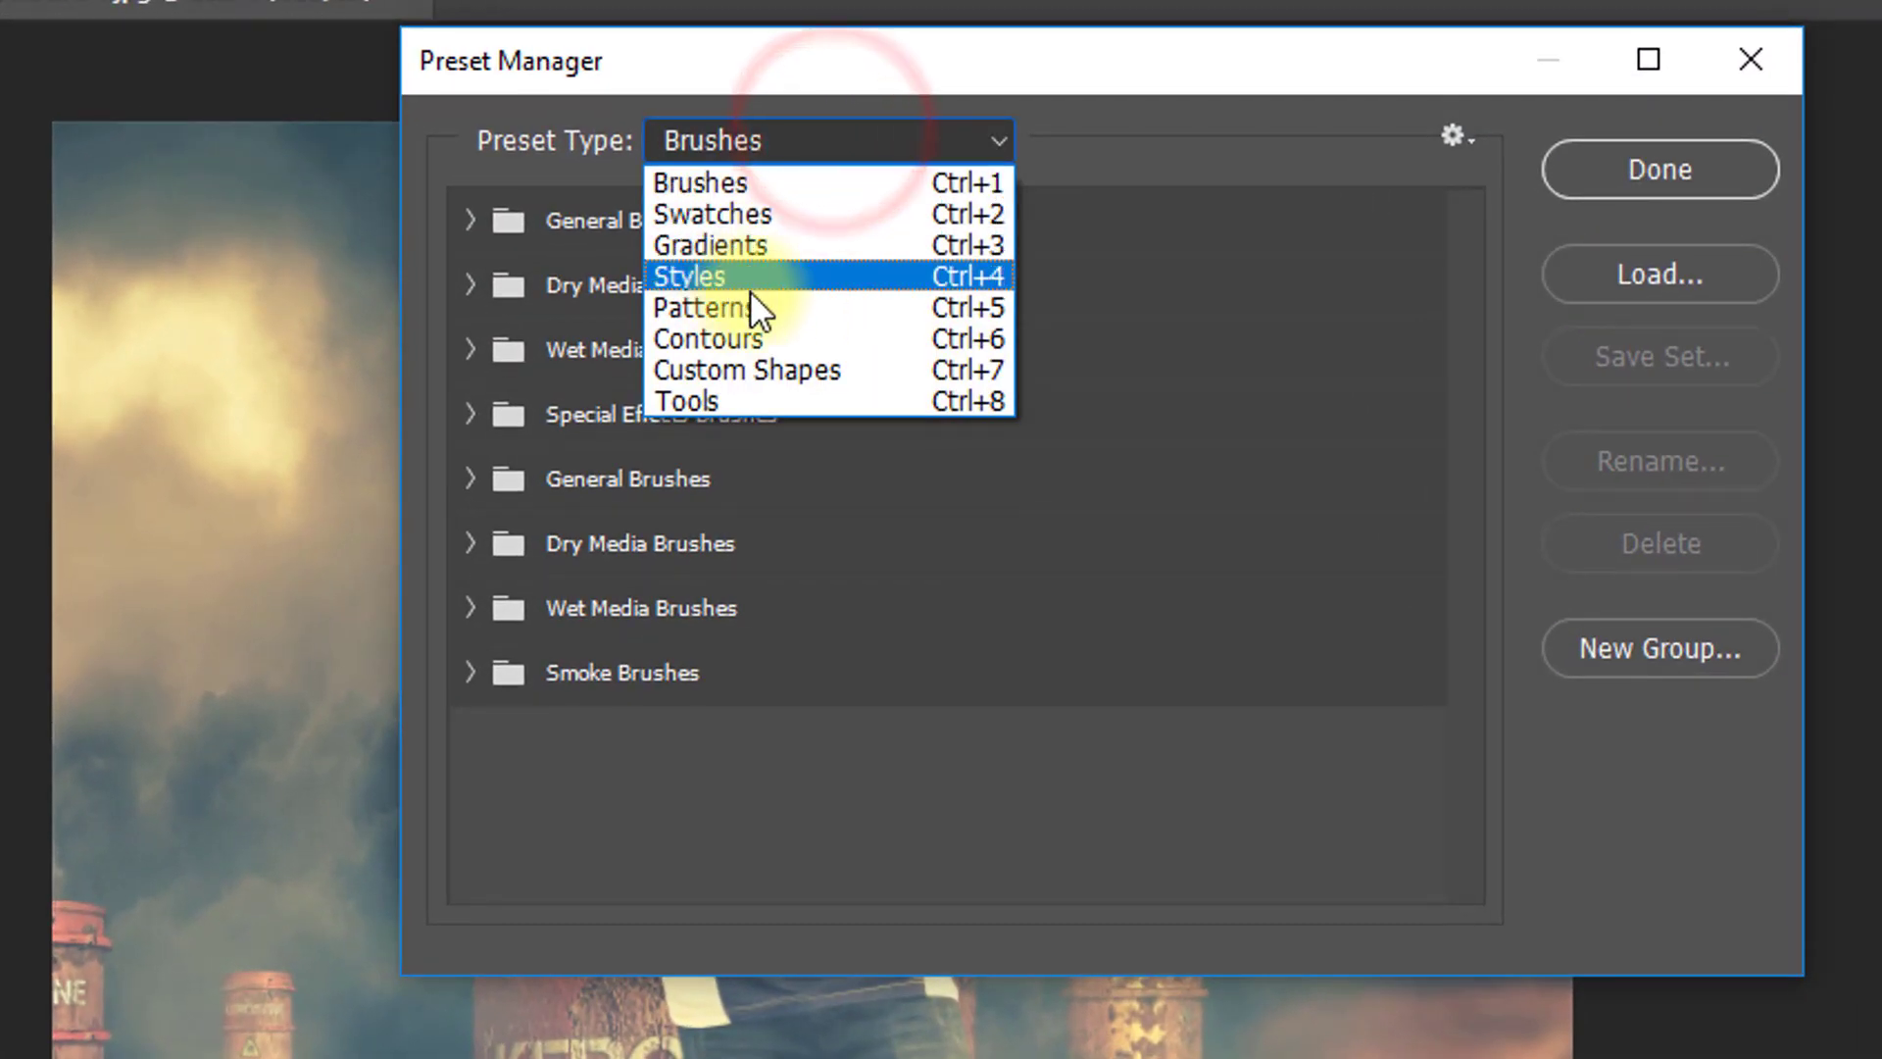
pyautogui.click(743, 312)
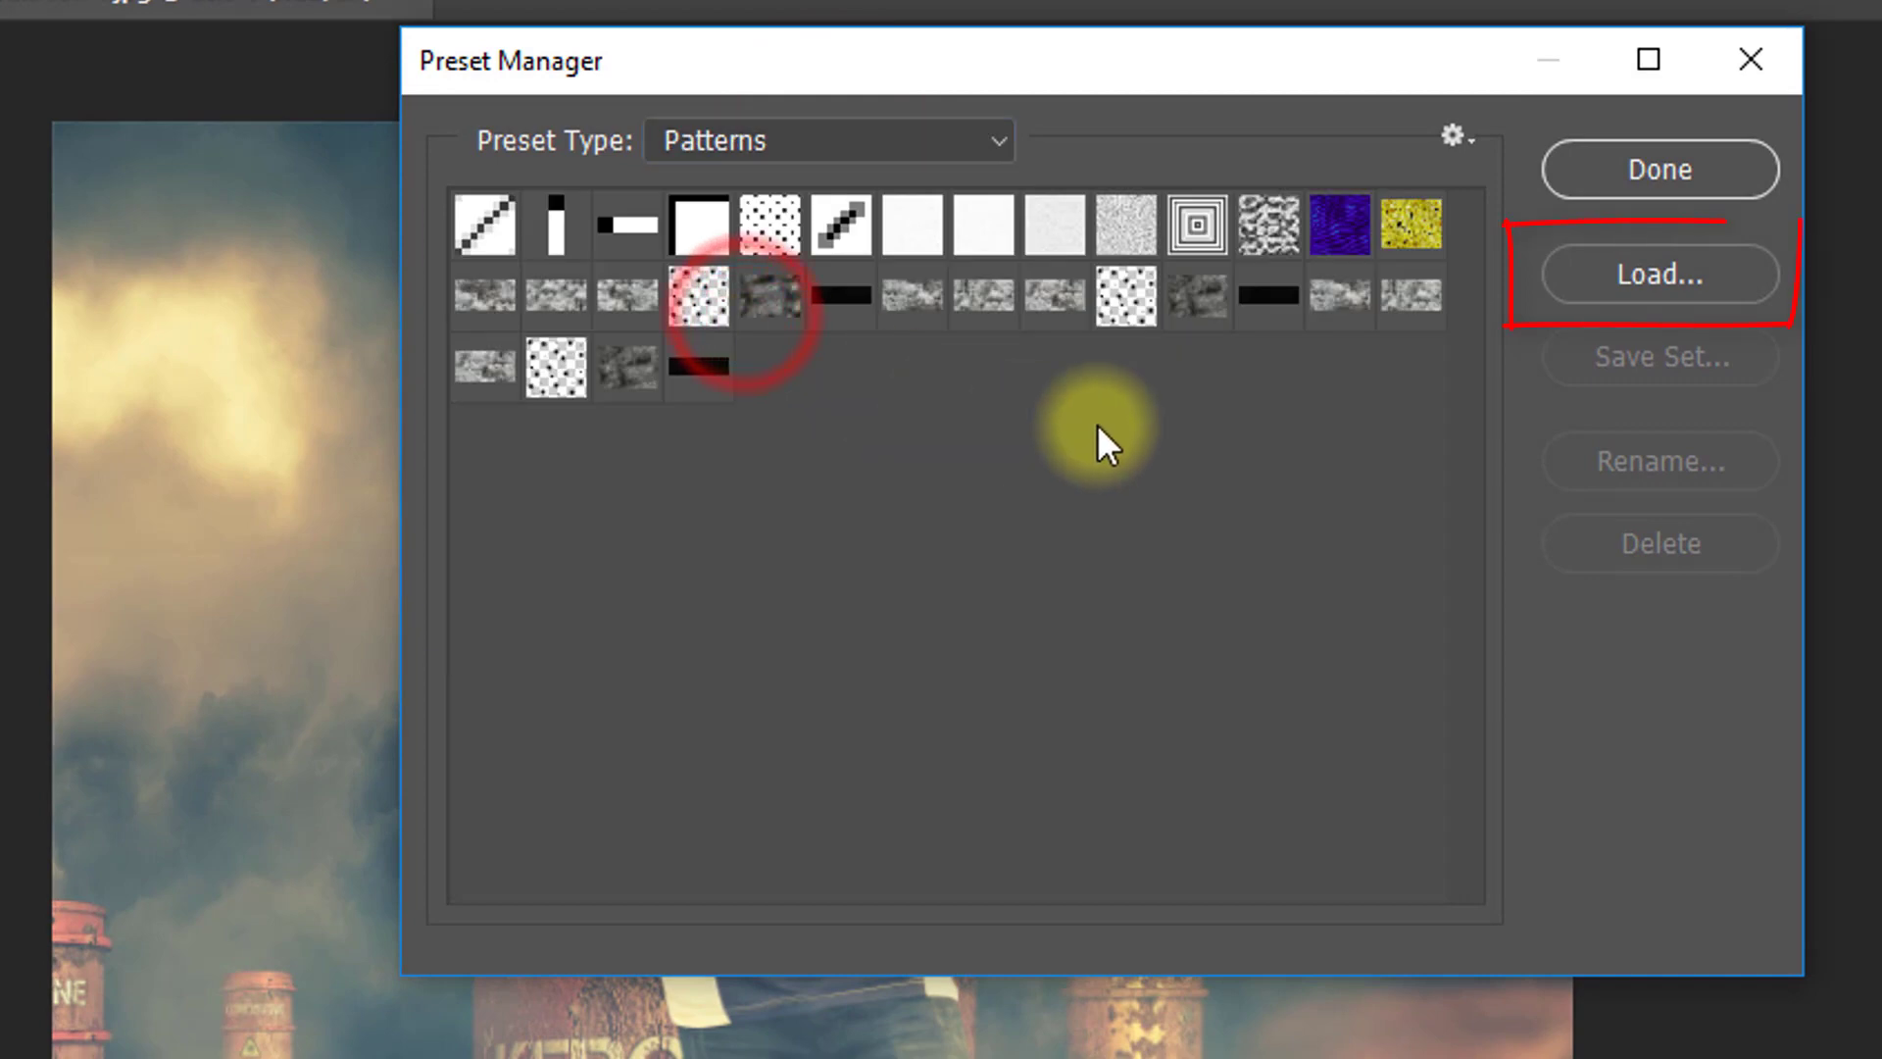
# - Load Smoke Patterns.pat from Desktop/Animated Smoke/Animated Smoke and close the manager
pyautogui.click(1660, 272)
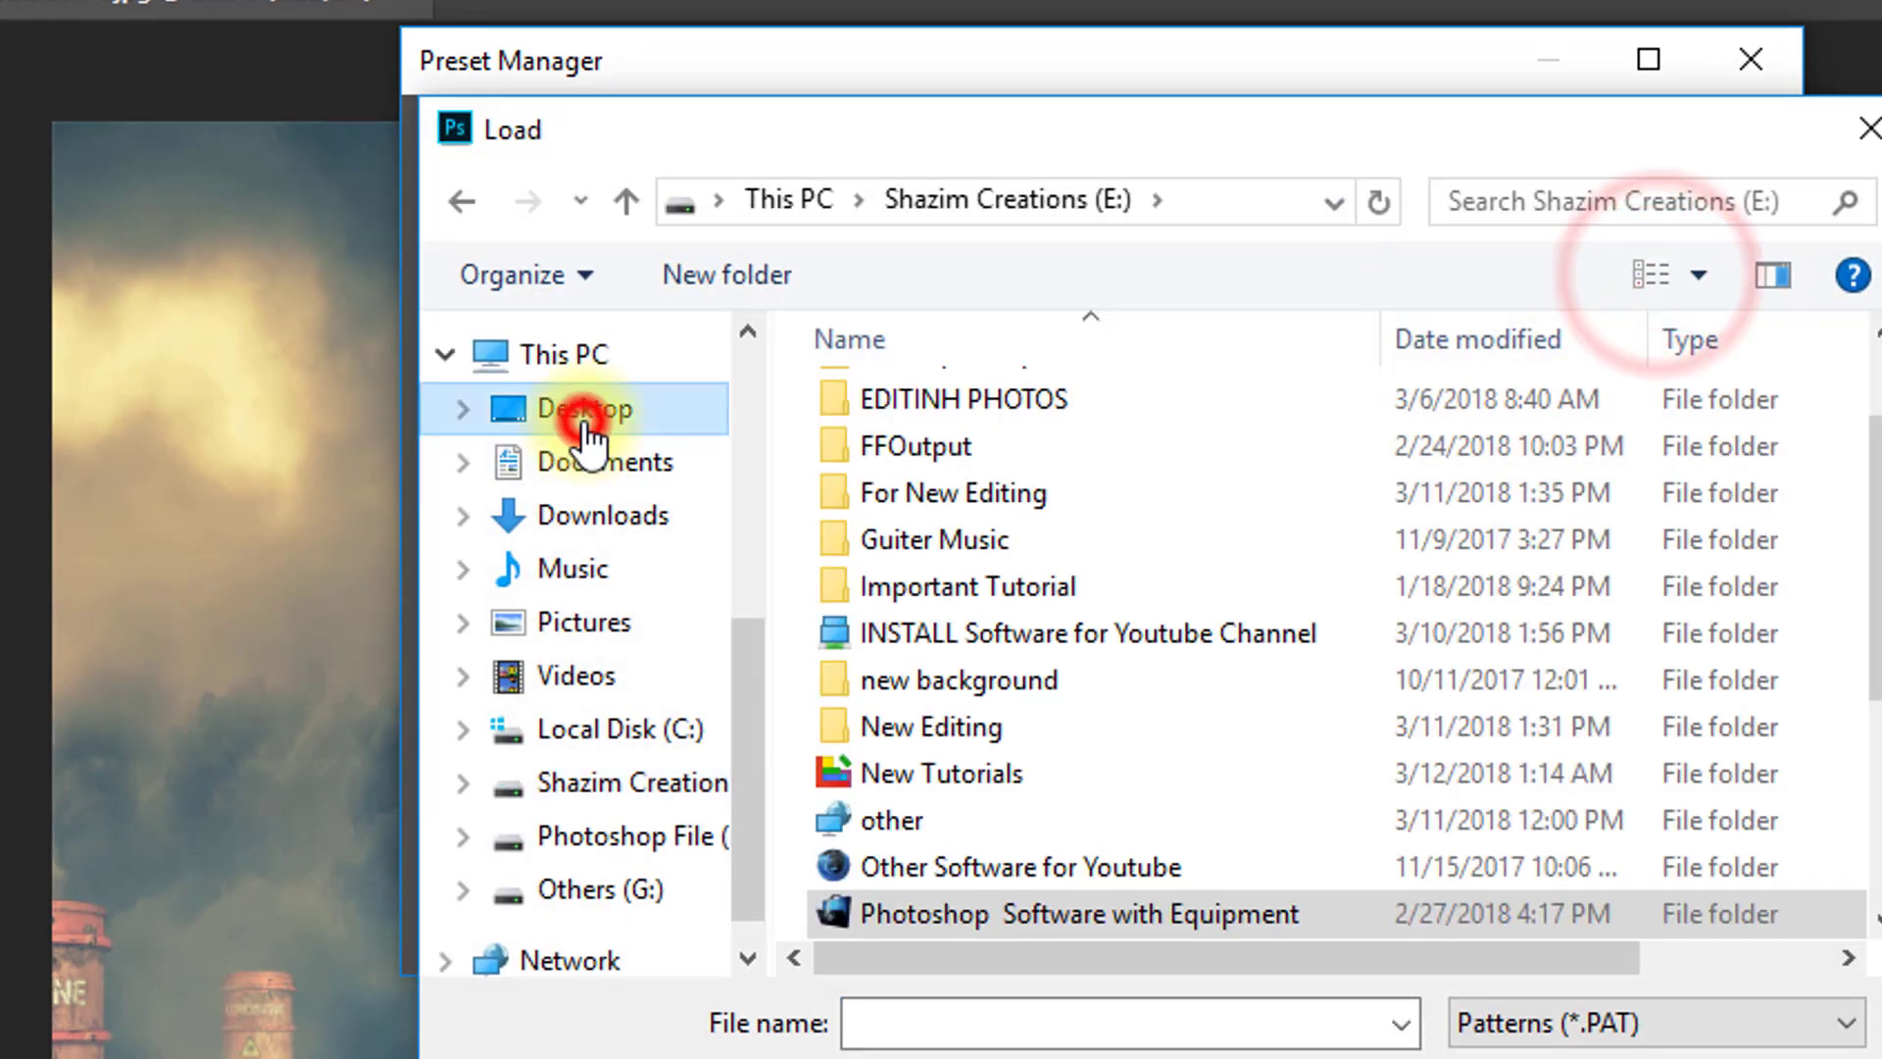
pyautogui.click(580, 412)
pyautogui.click(912, 464)
pyautogui.doubleClick(912, 463)
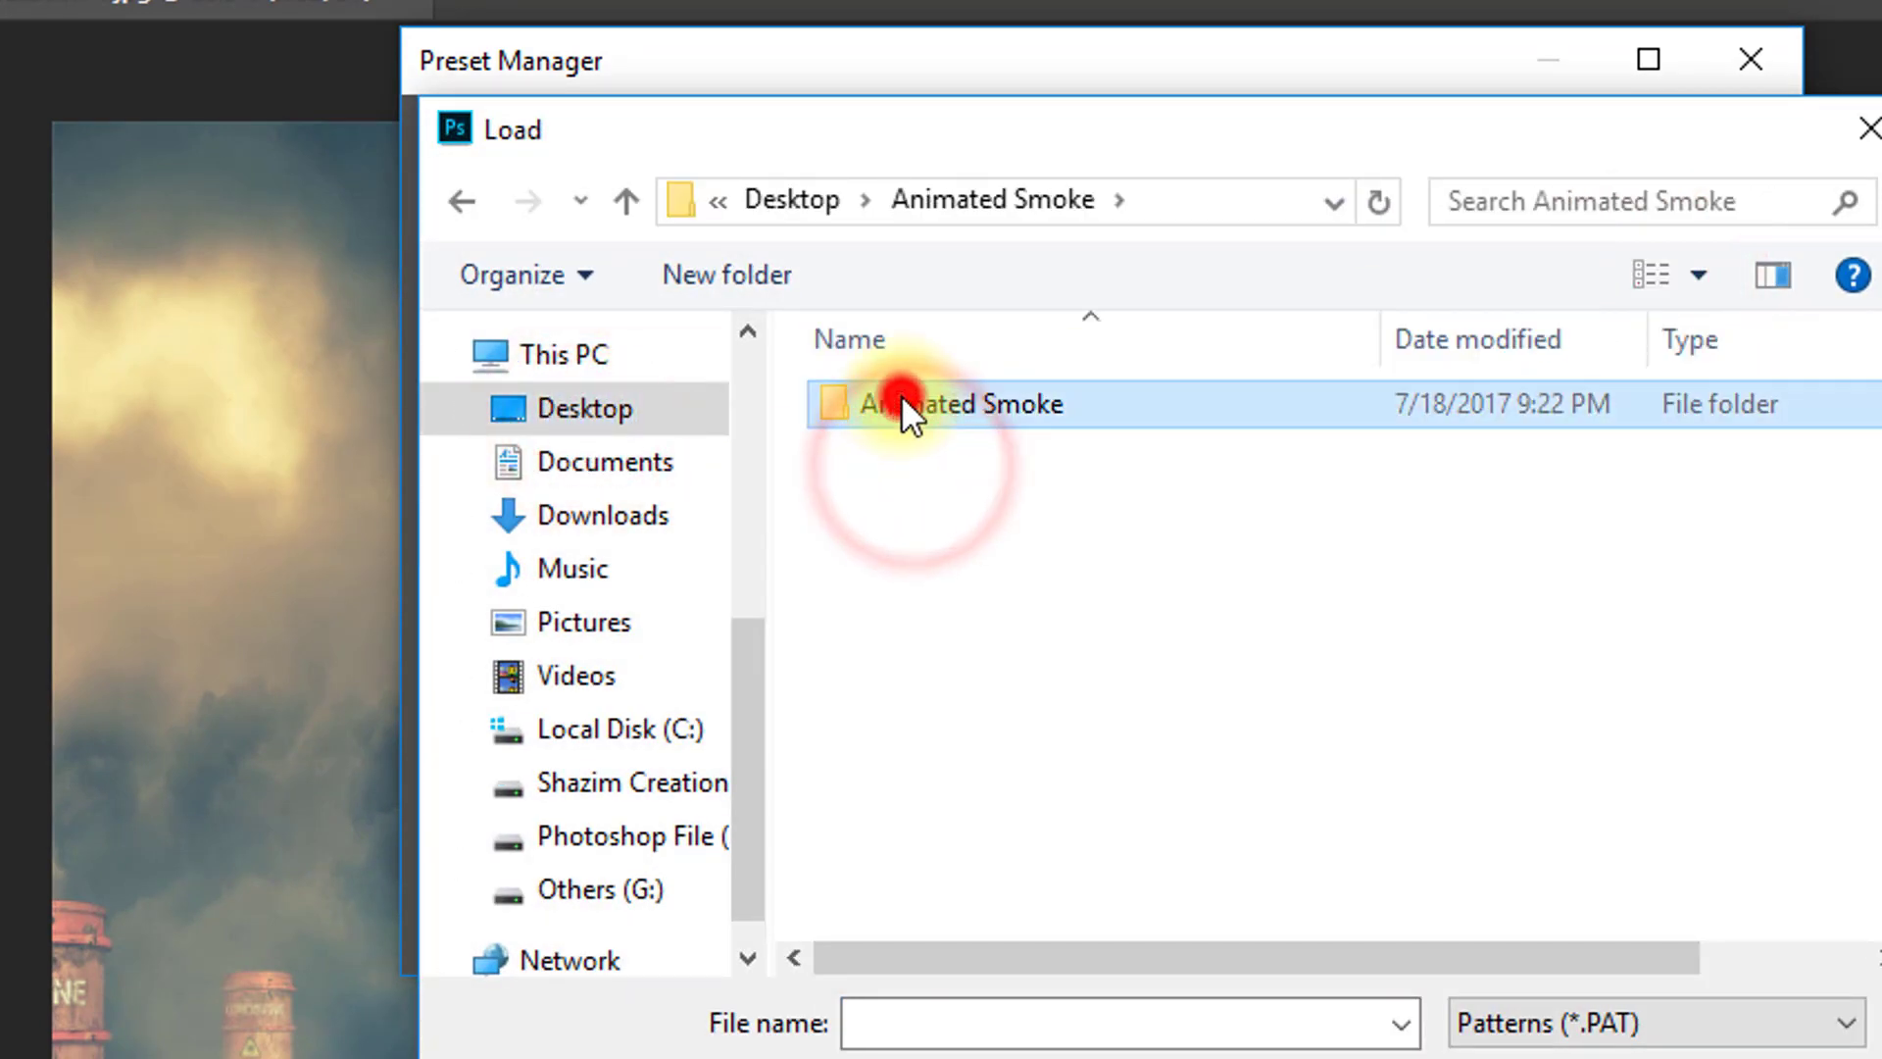
pyautogui.doubleClick(901, 394)
pyautogui.click(837, 384)
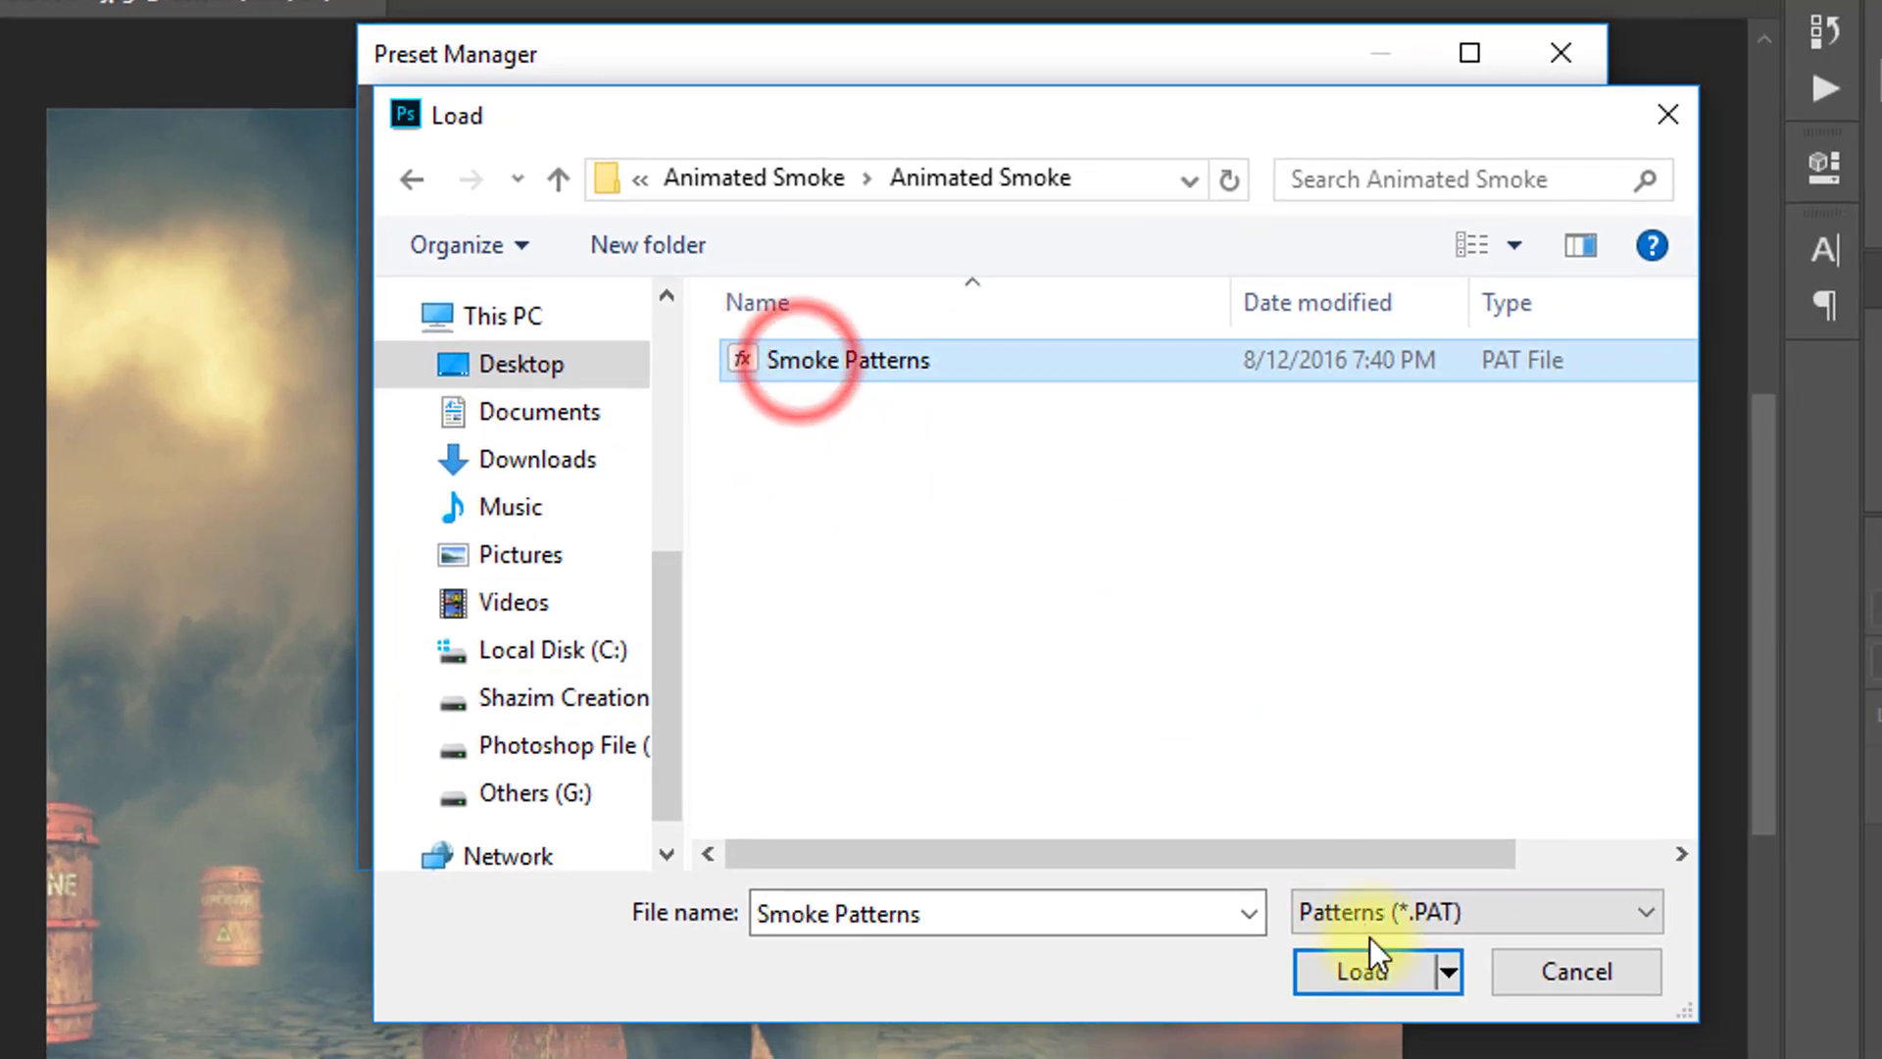
pyautogui.click(1383, 973)
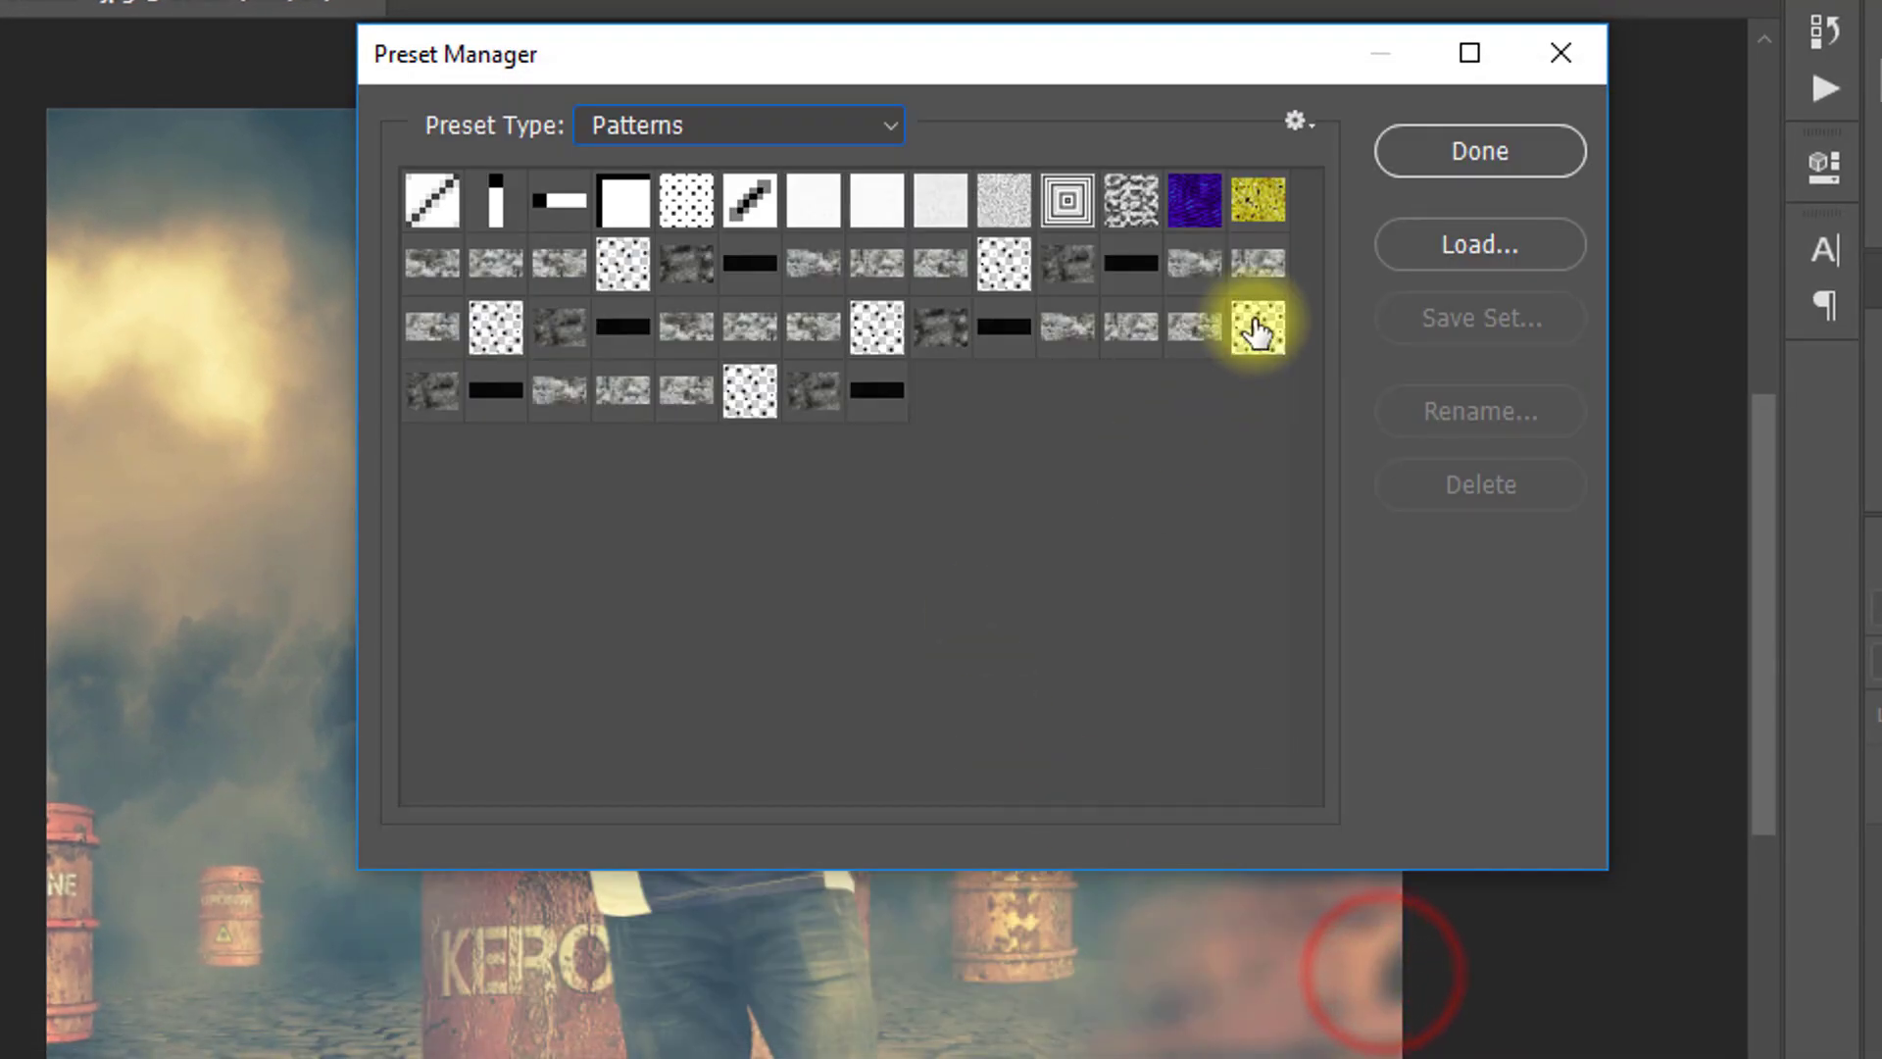
pyautogui.click(1451, 143)
pyautogui.moveTo(1009, 702); pyautogui.dragTo(967, 566)
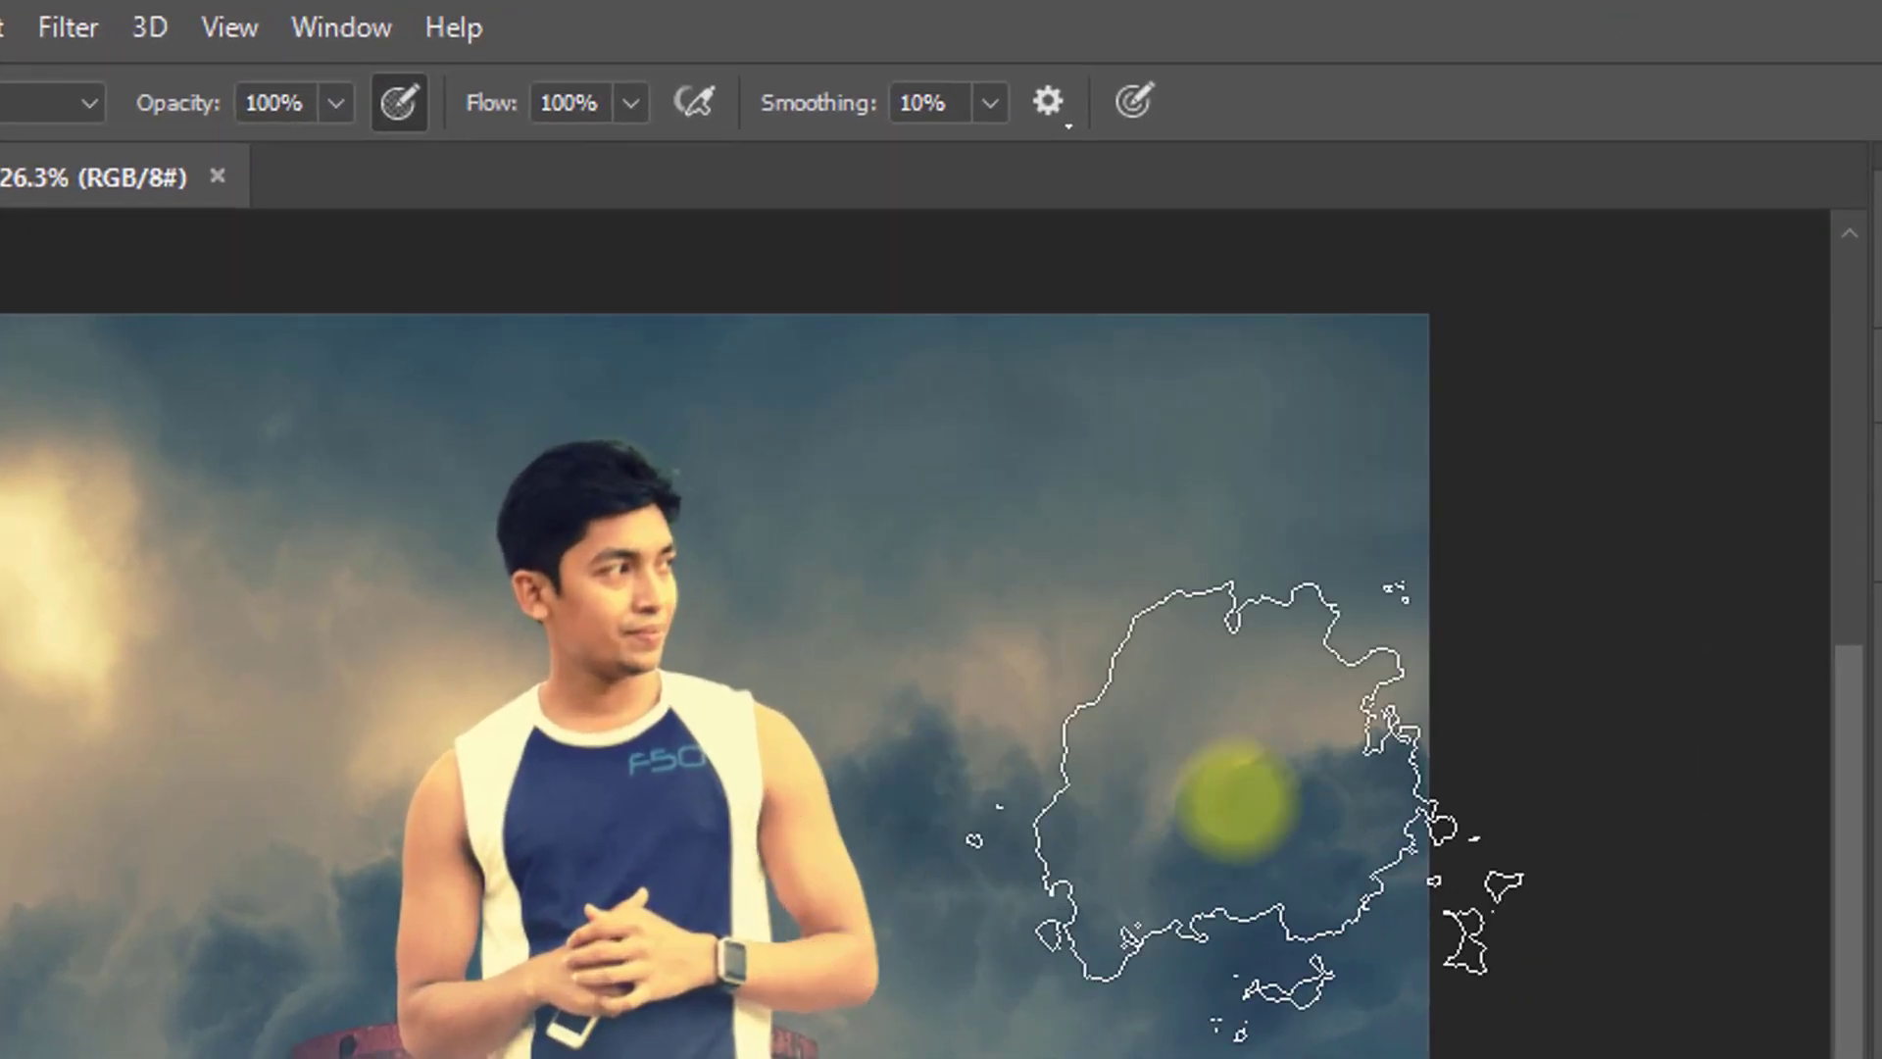
# - Show the Actions panel and clear all existing actions
pyautogui.click(351, 28)
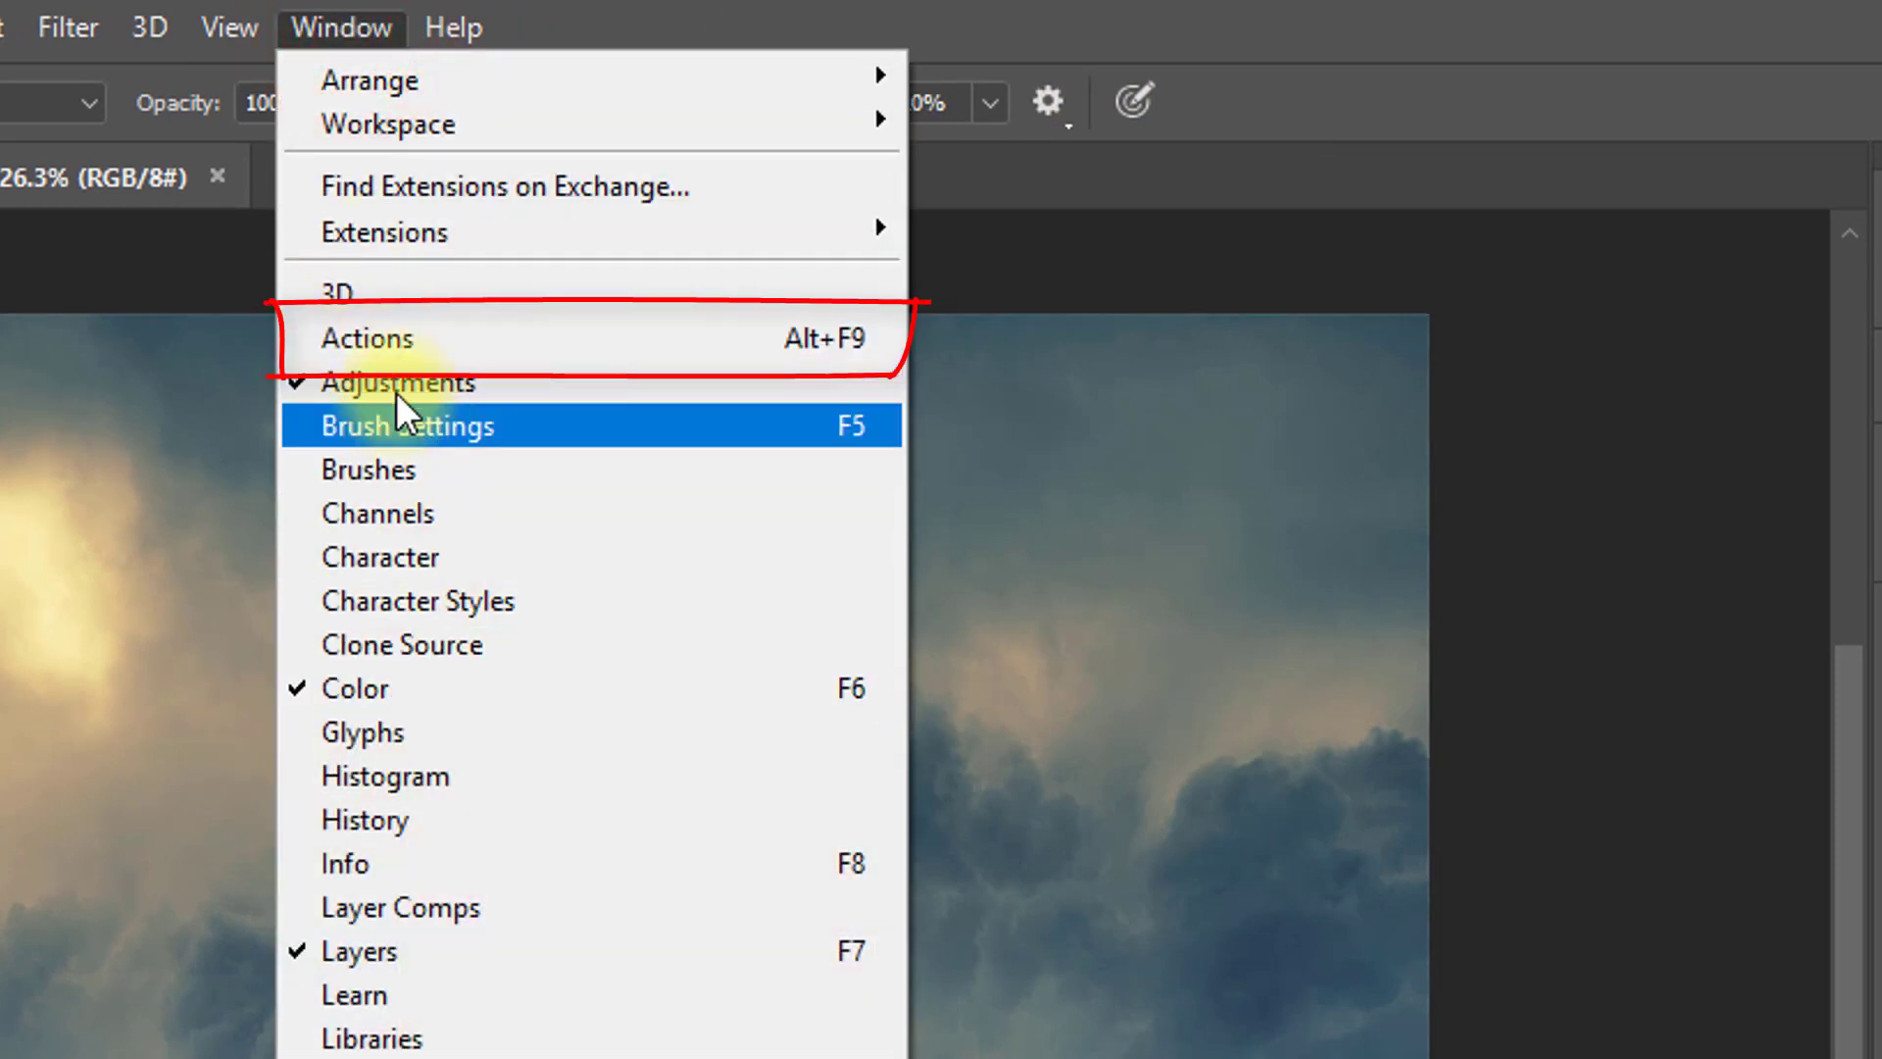
pyautogui.click(558, 348)
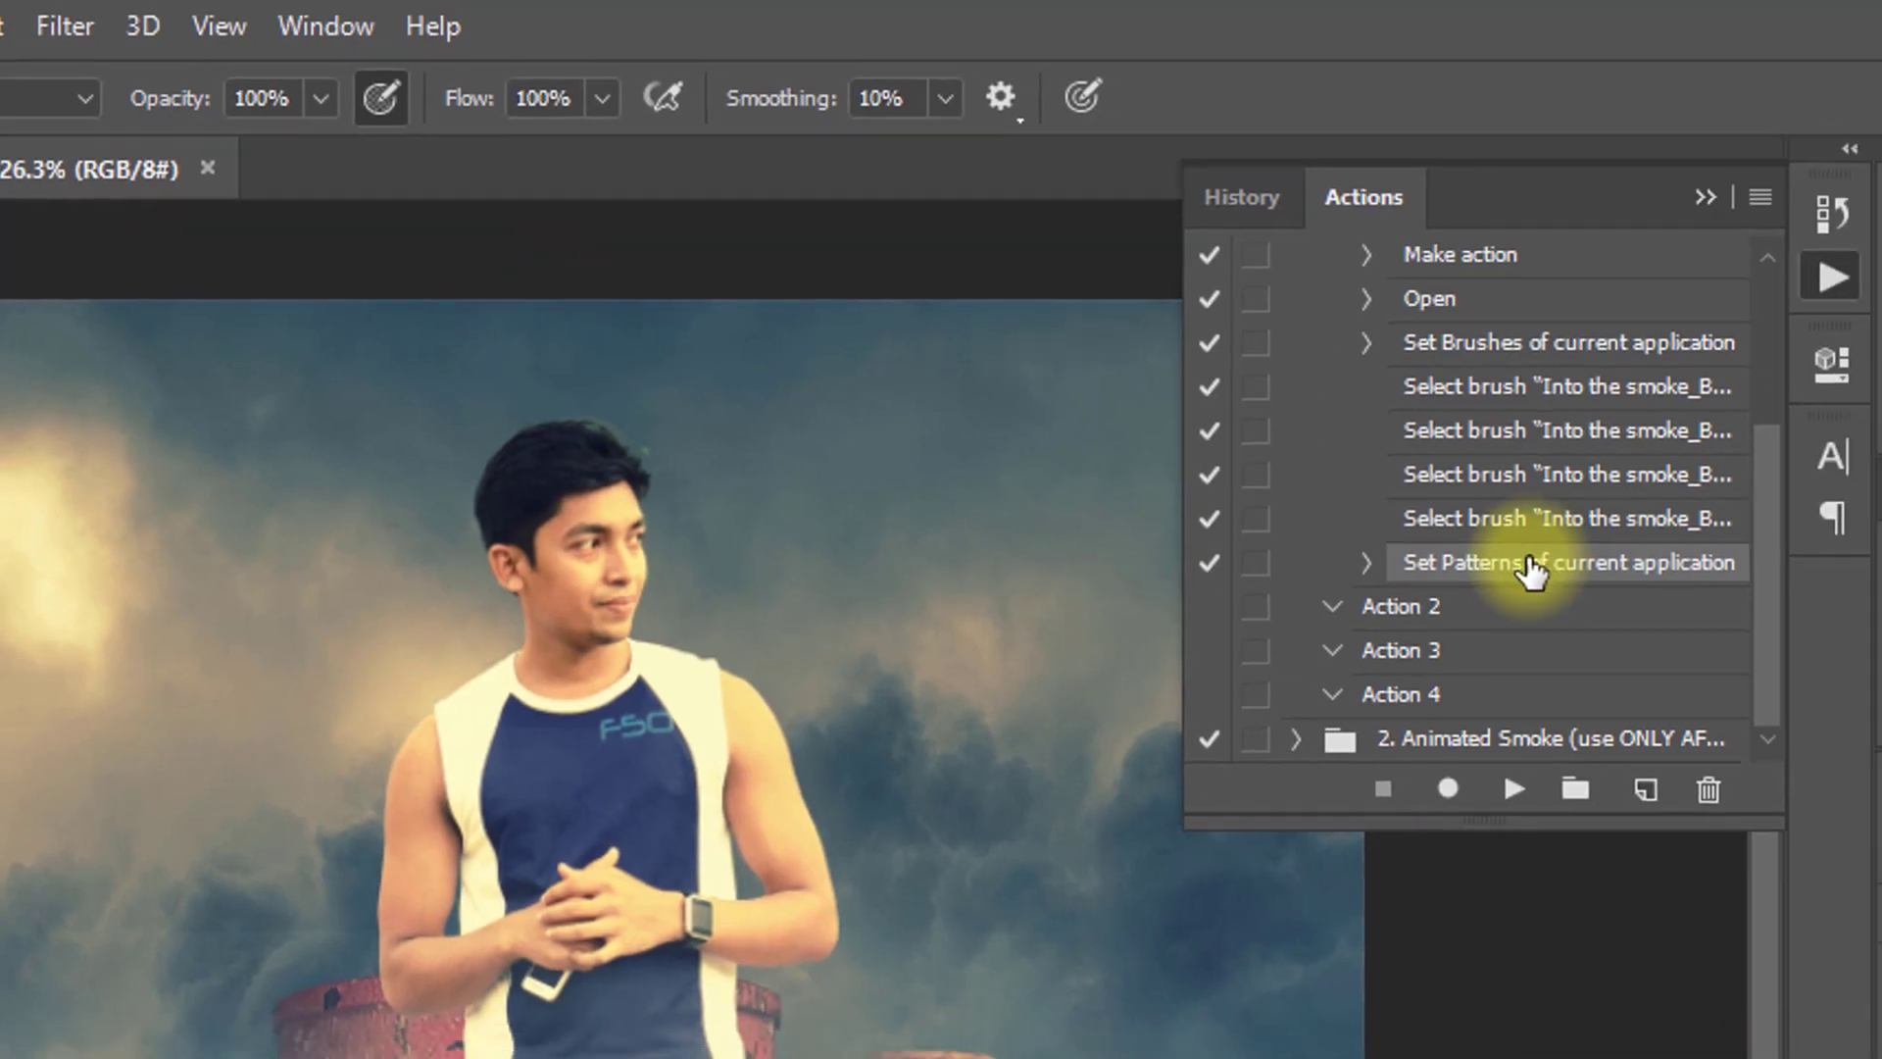
pyautogui.scroll(3, 1529, 573)
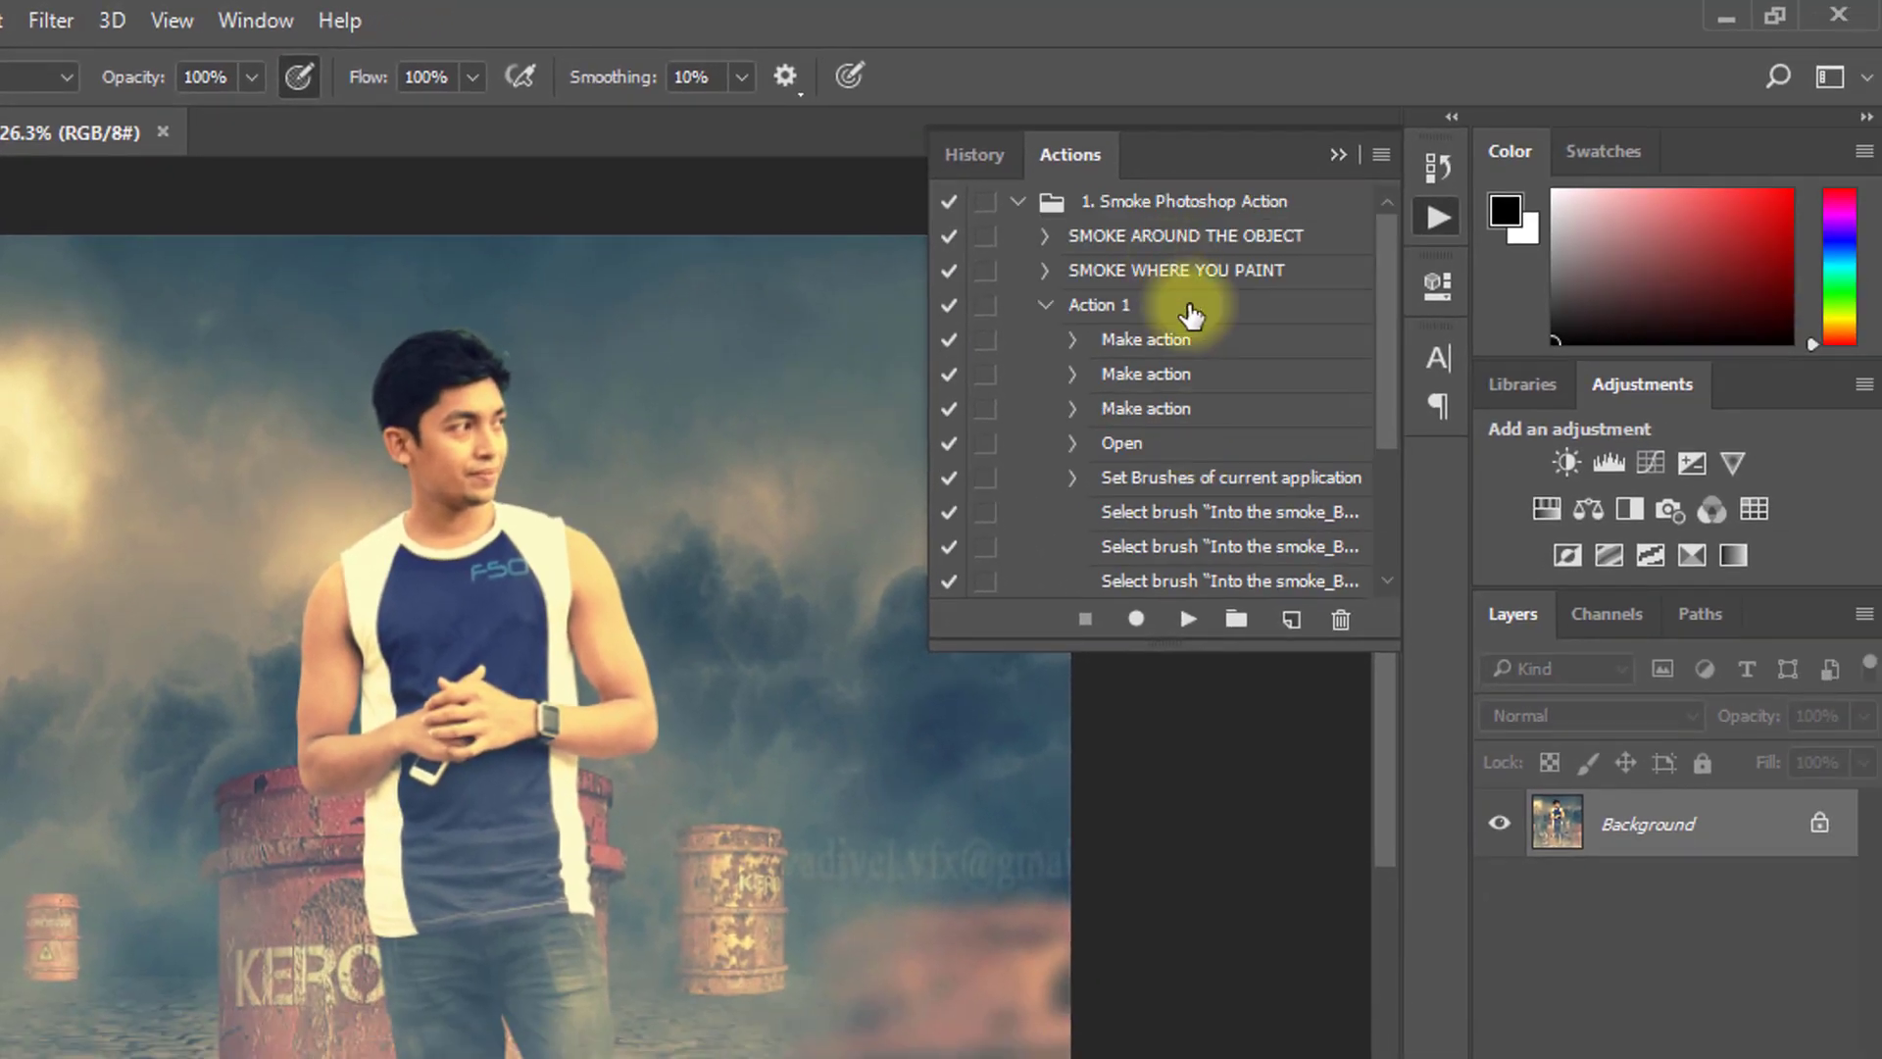
pyautogui.scroll(-3, 1190, 316)
pyautogui.scroll(-1, 1126, 314)
pyautogui.click(1382, 153)
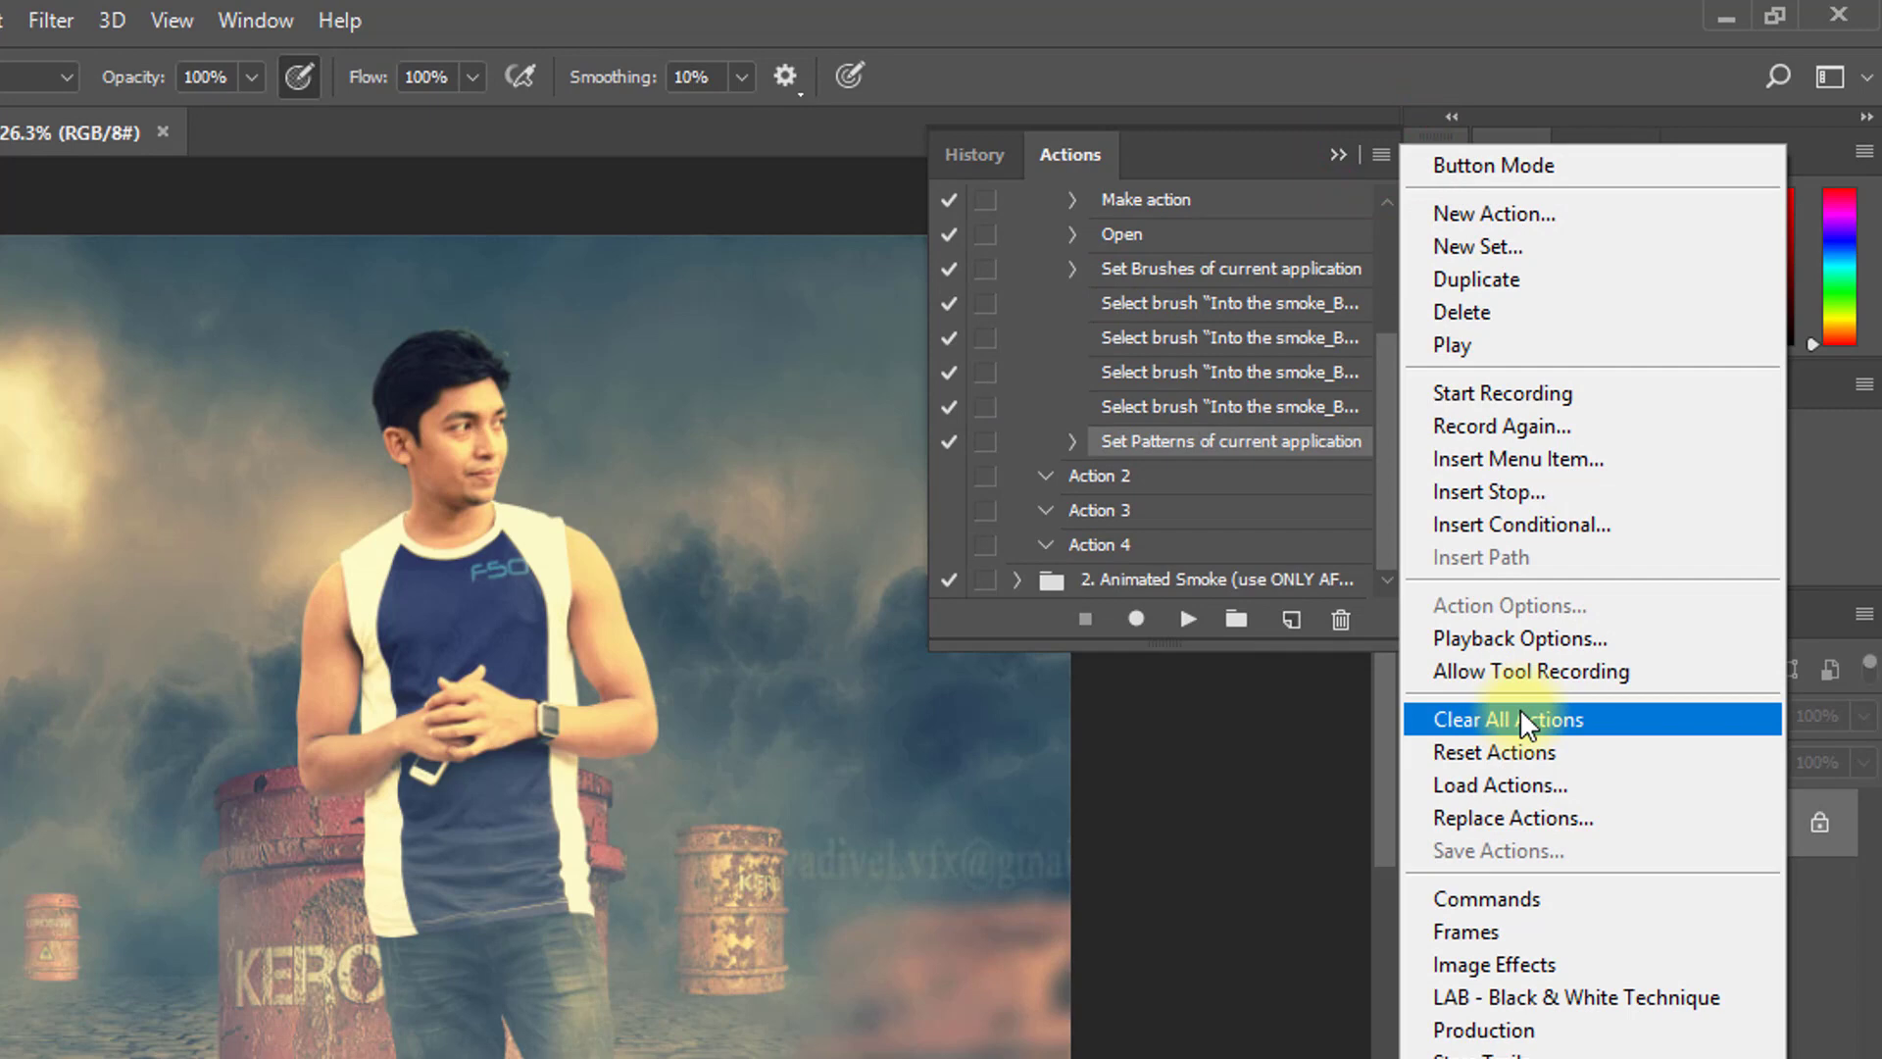
pyautogui.click(1614, 721)
pyautogui.click(609, 534)
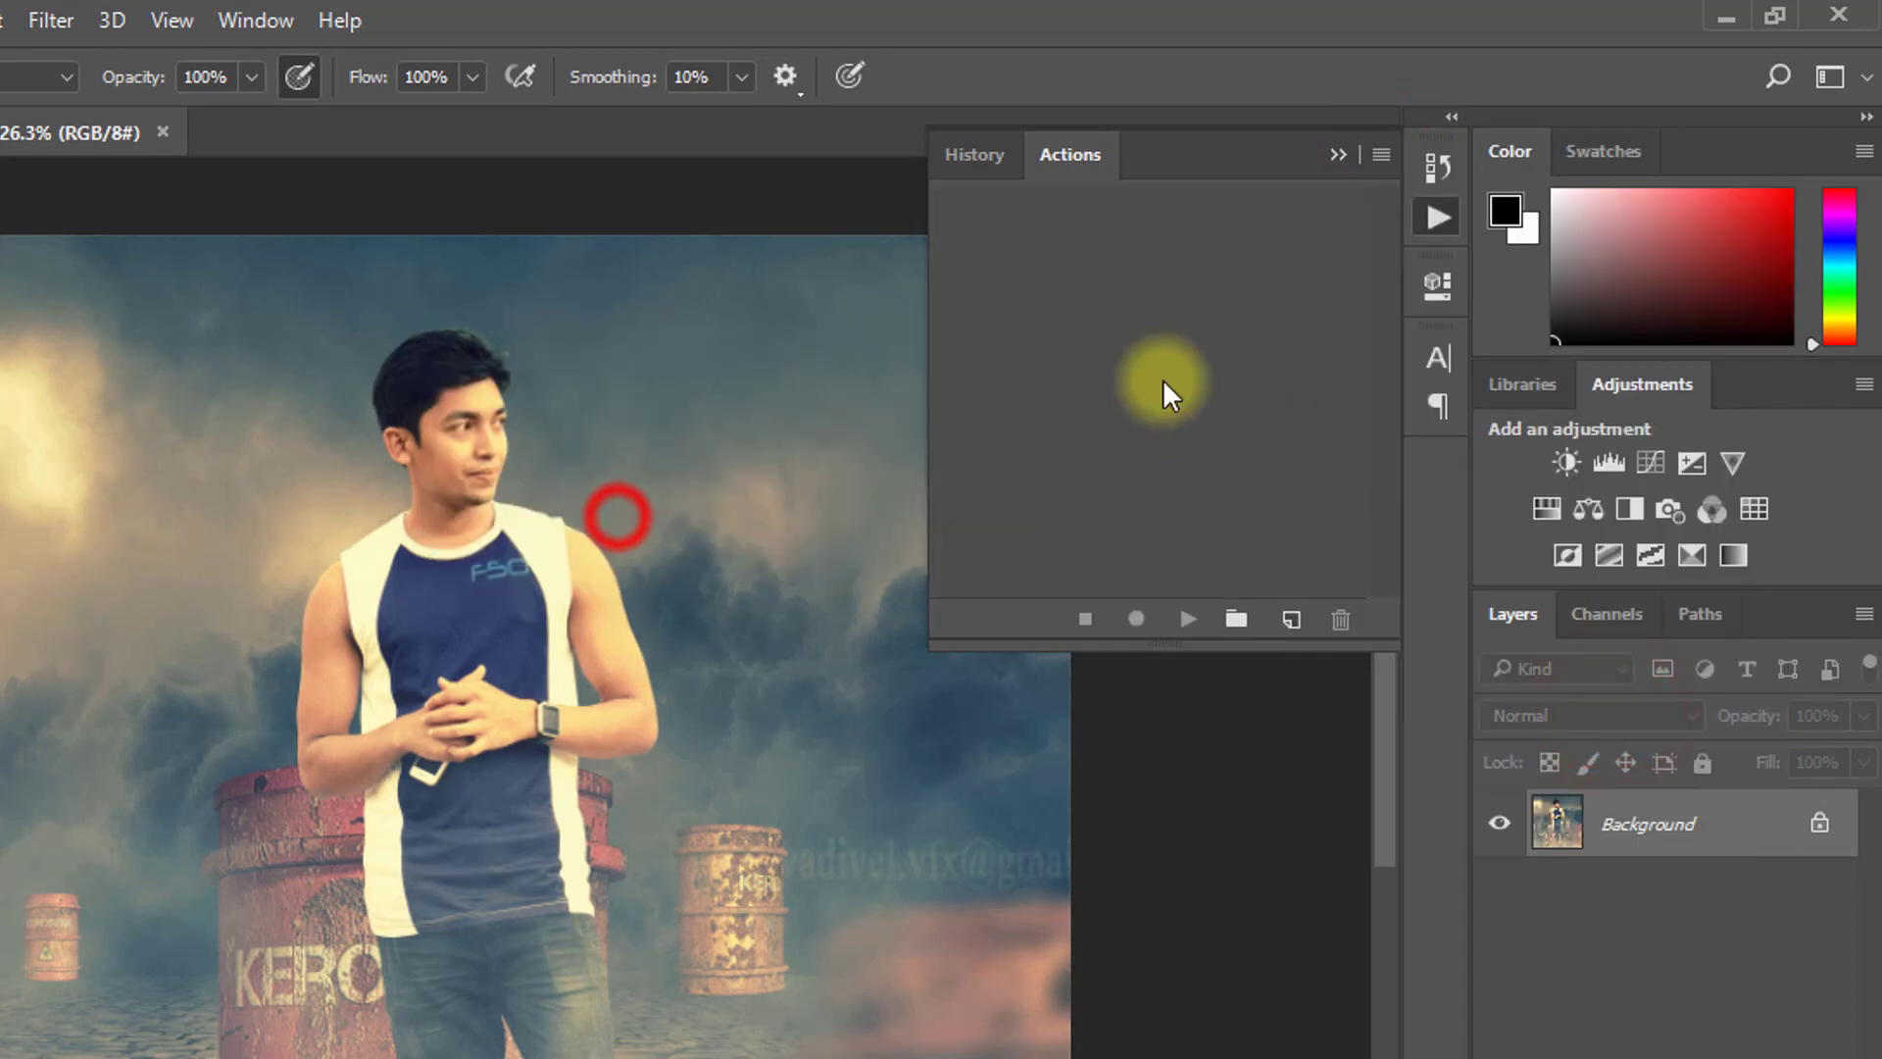
# - Load the Smoke Photoshop Action set into the Actions panel
pyautogui.click(1382, 155)
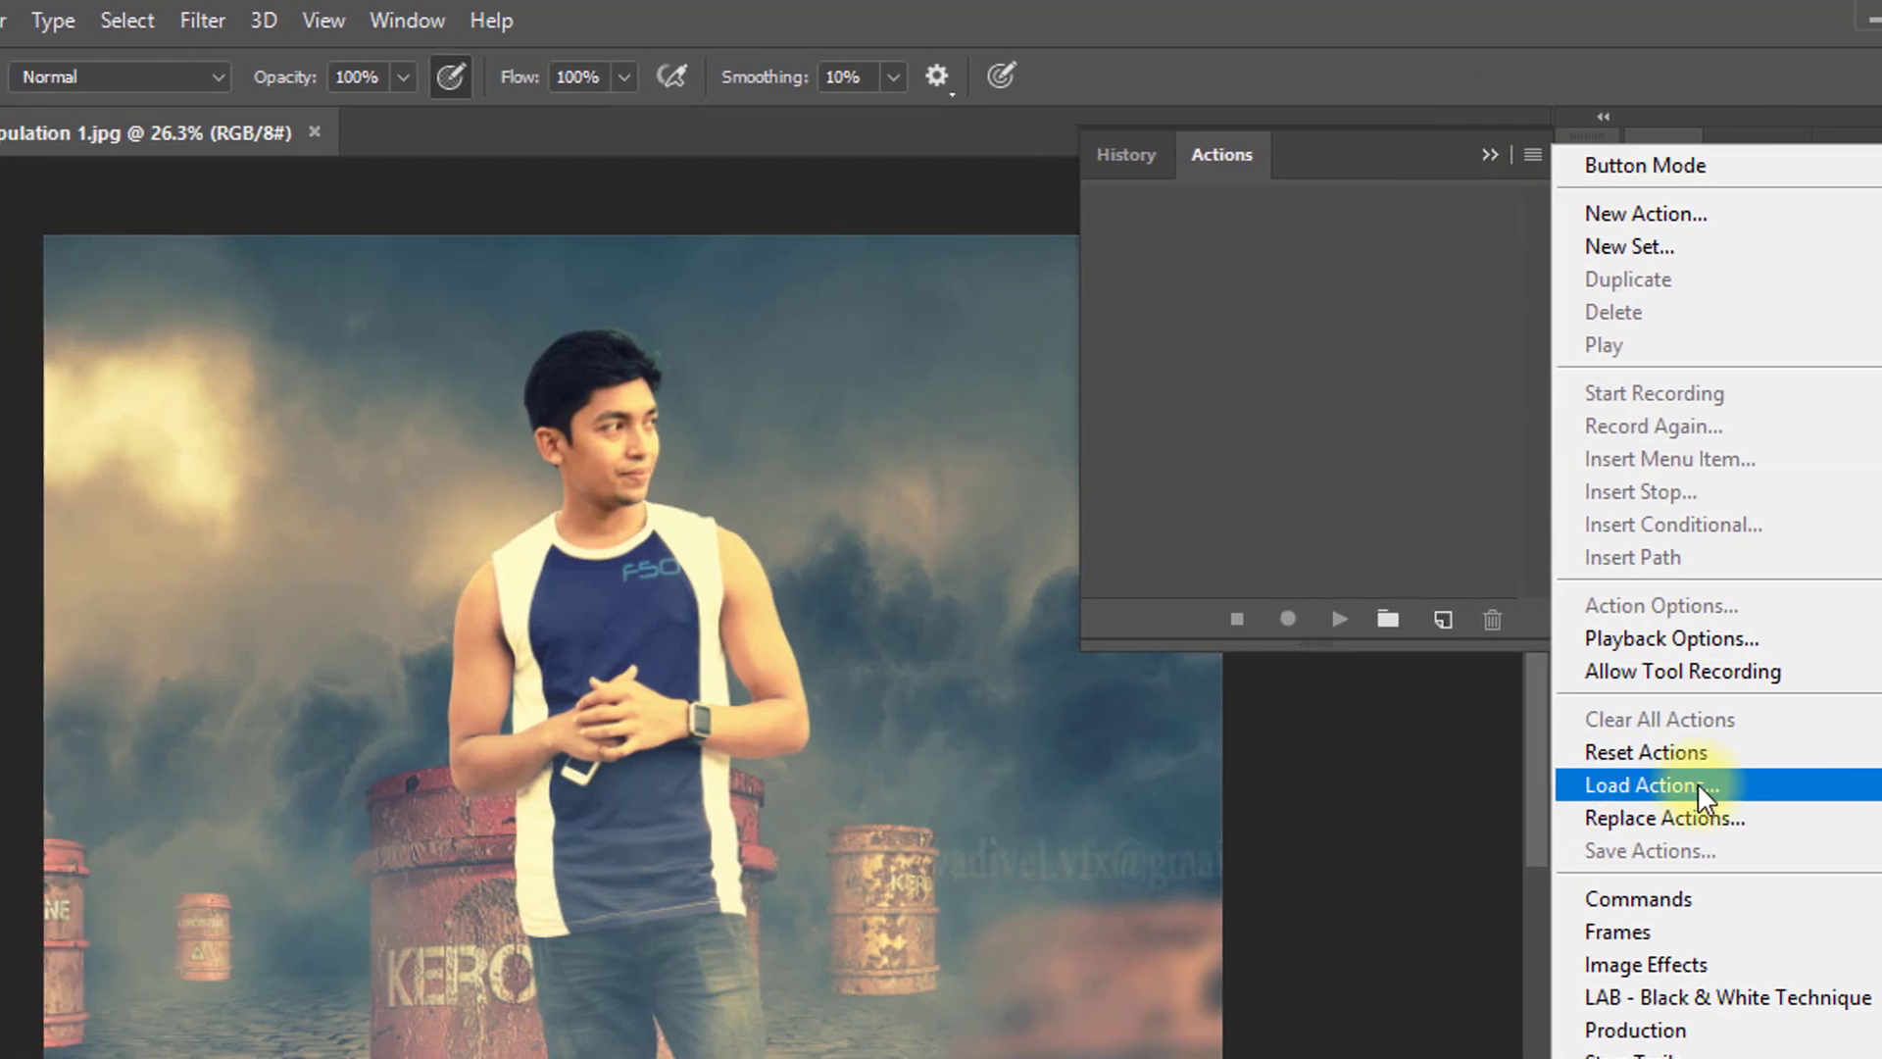
pyautogui.click(1573, 784)
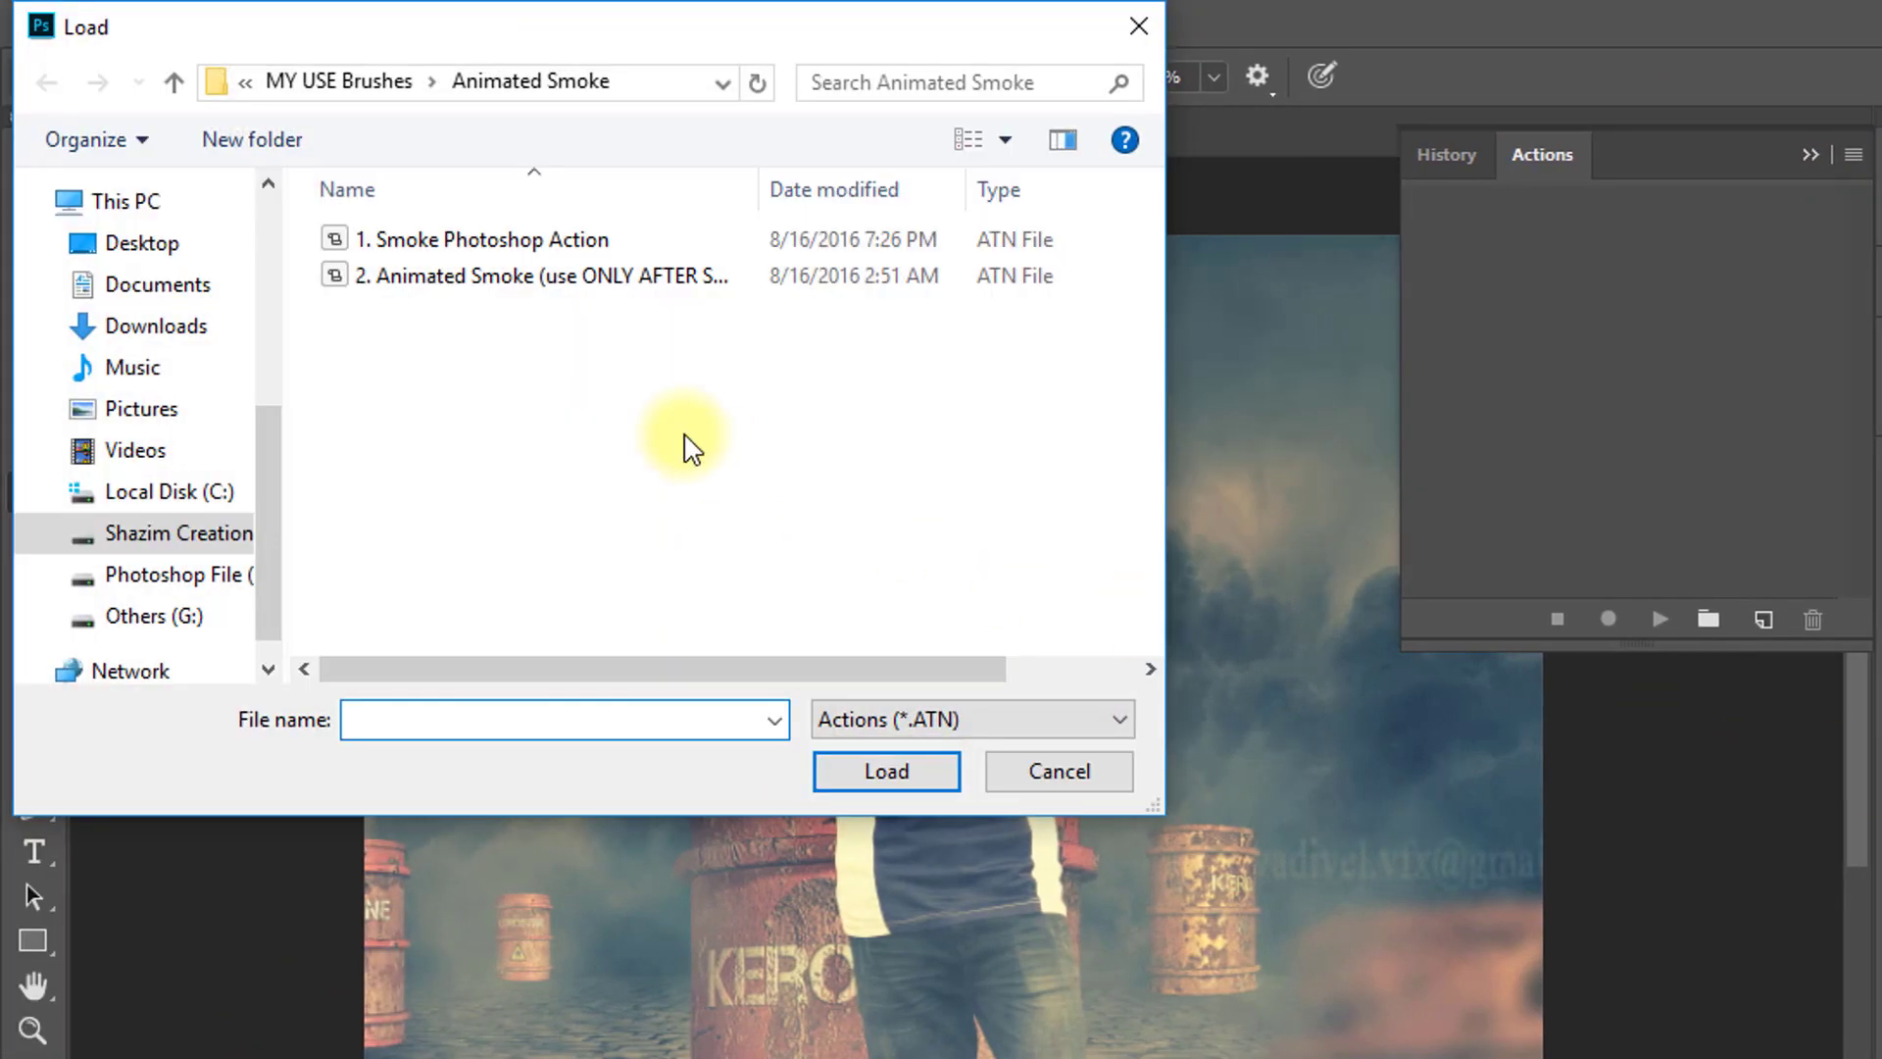
pyautogui.click(441, 241)
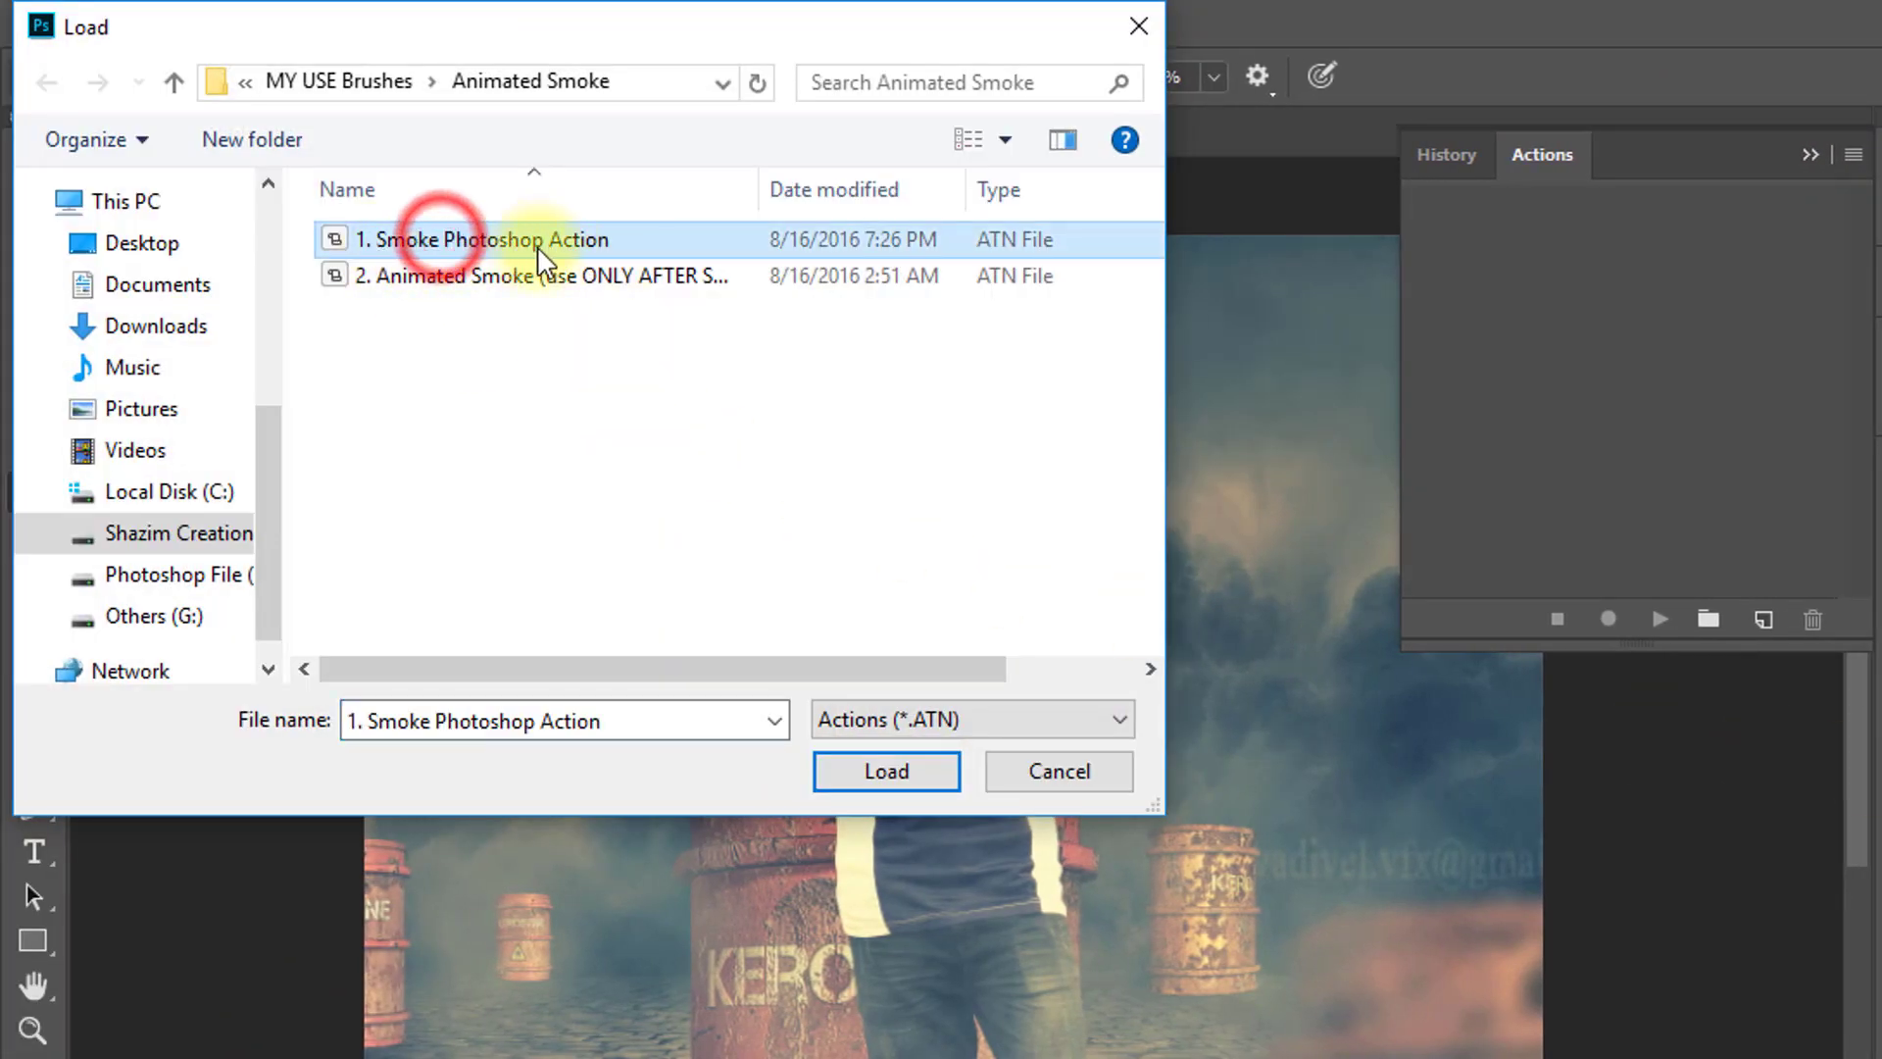
pyautogui.click(879, 777)
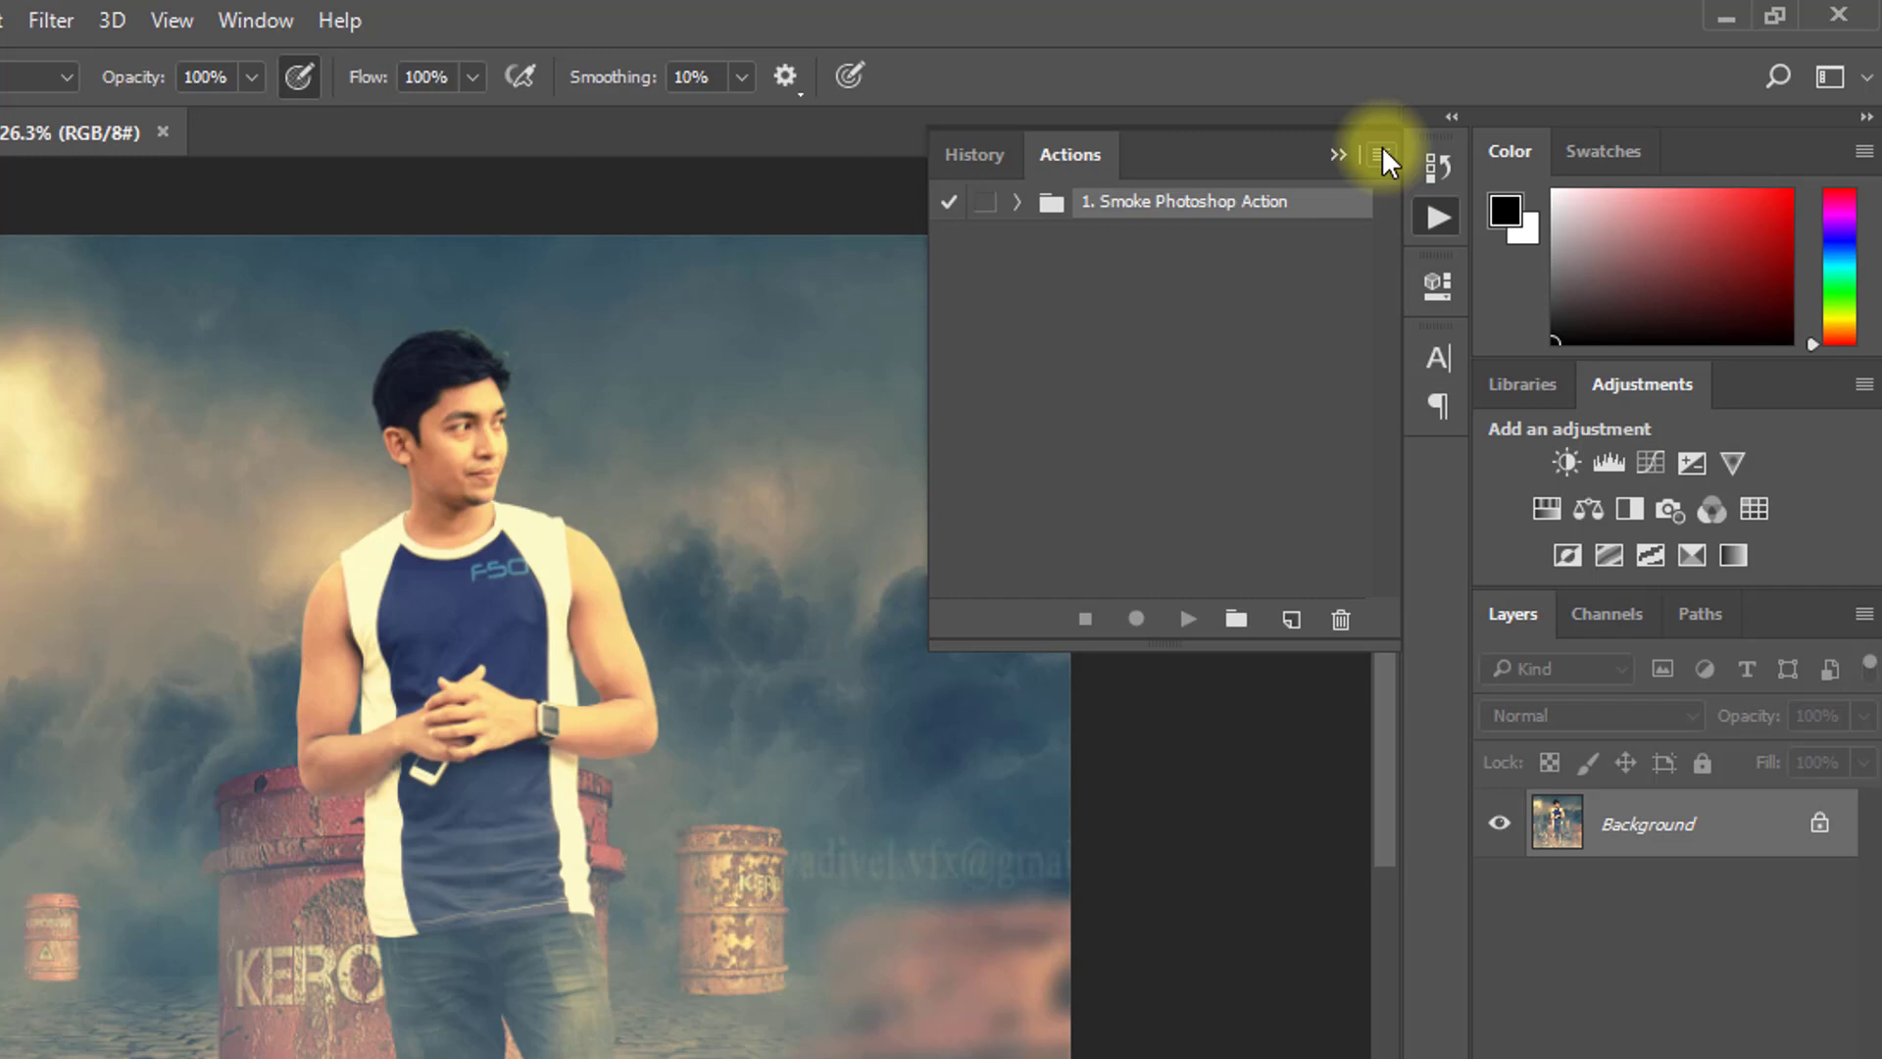
# - Load the Animated Smoke action set into the Actions panel
pyautogui.click(1380, 153)
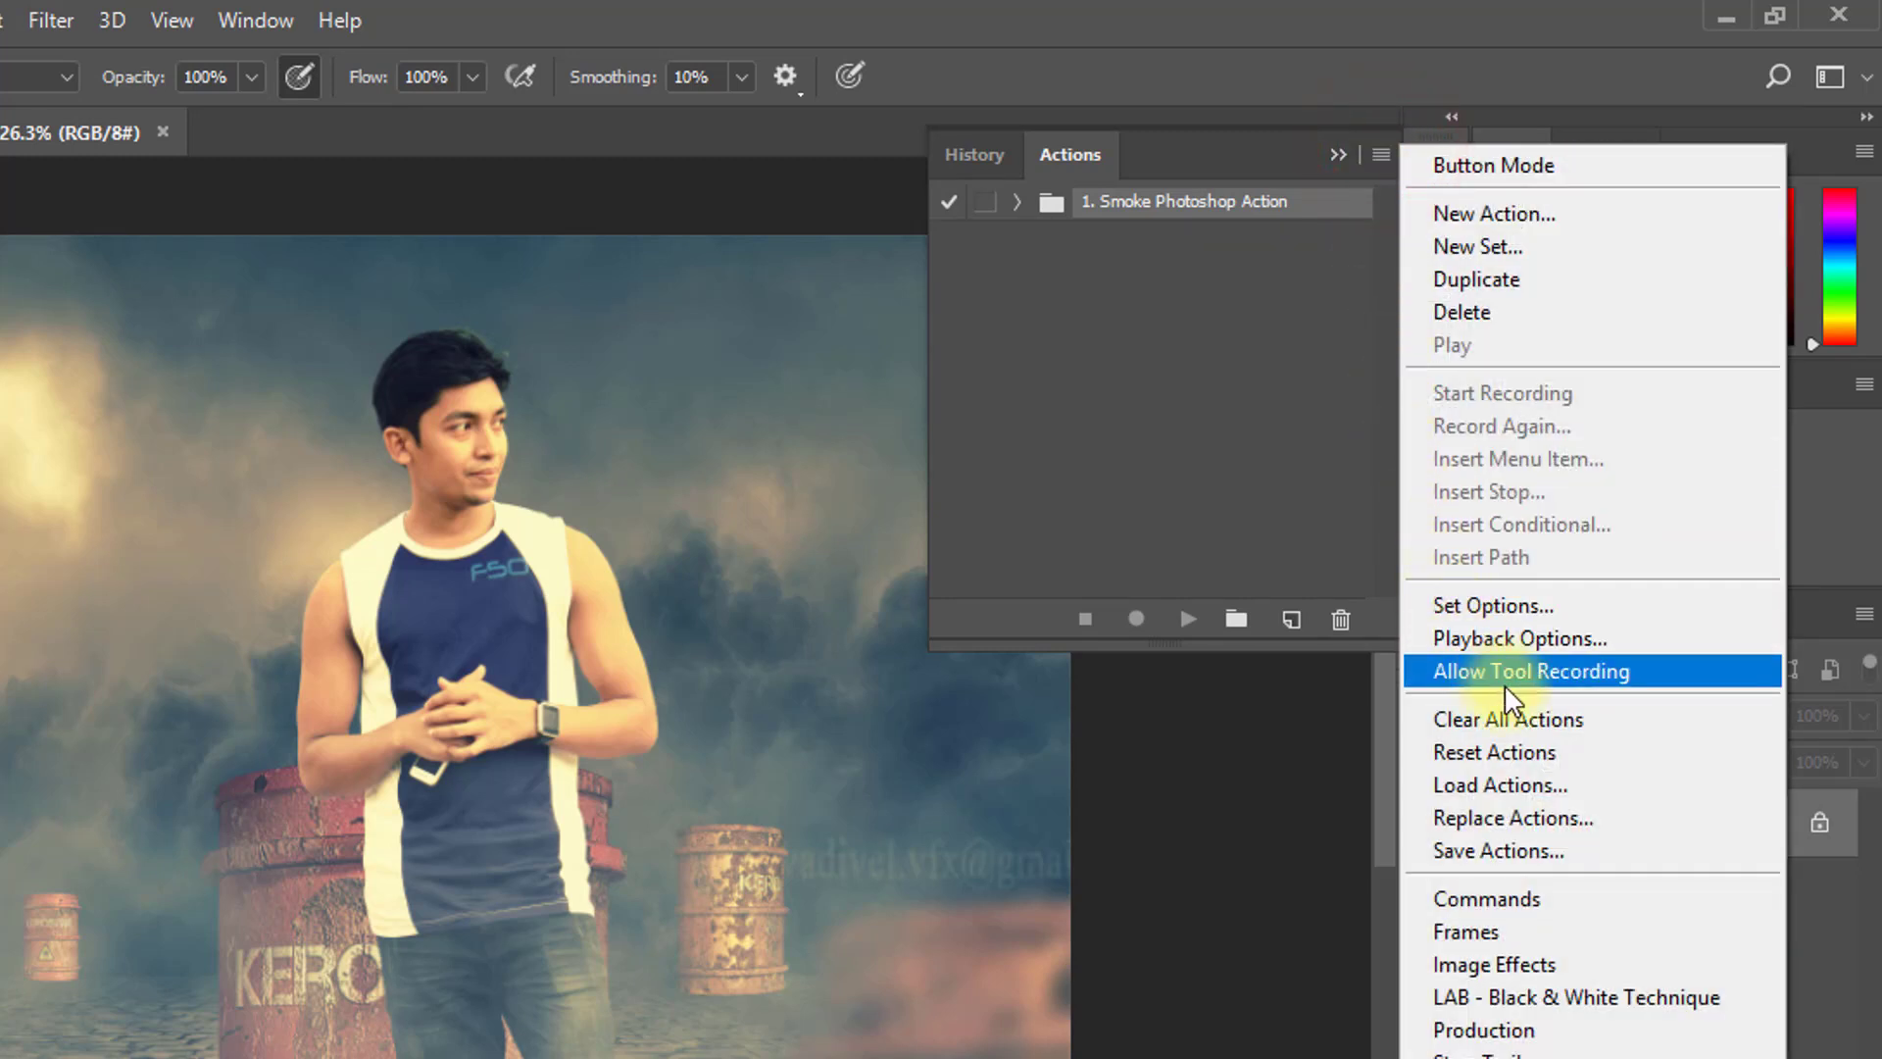
pyautogui.click(1541, 784)
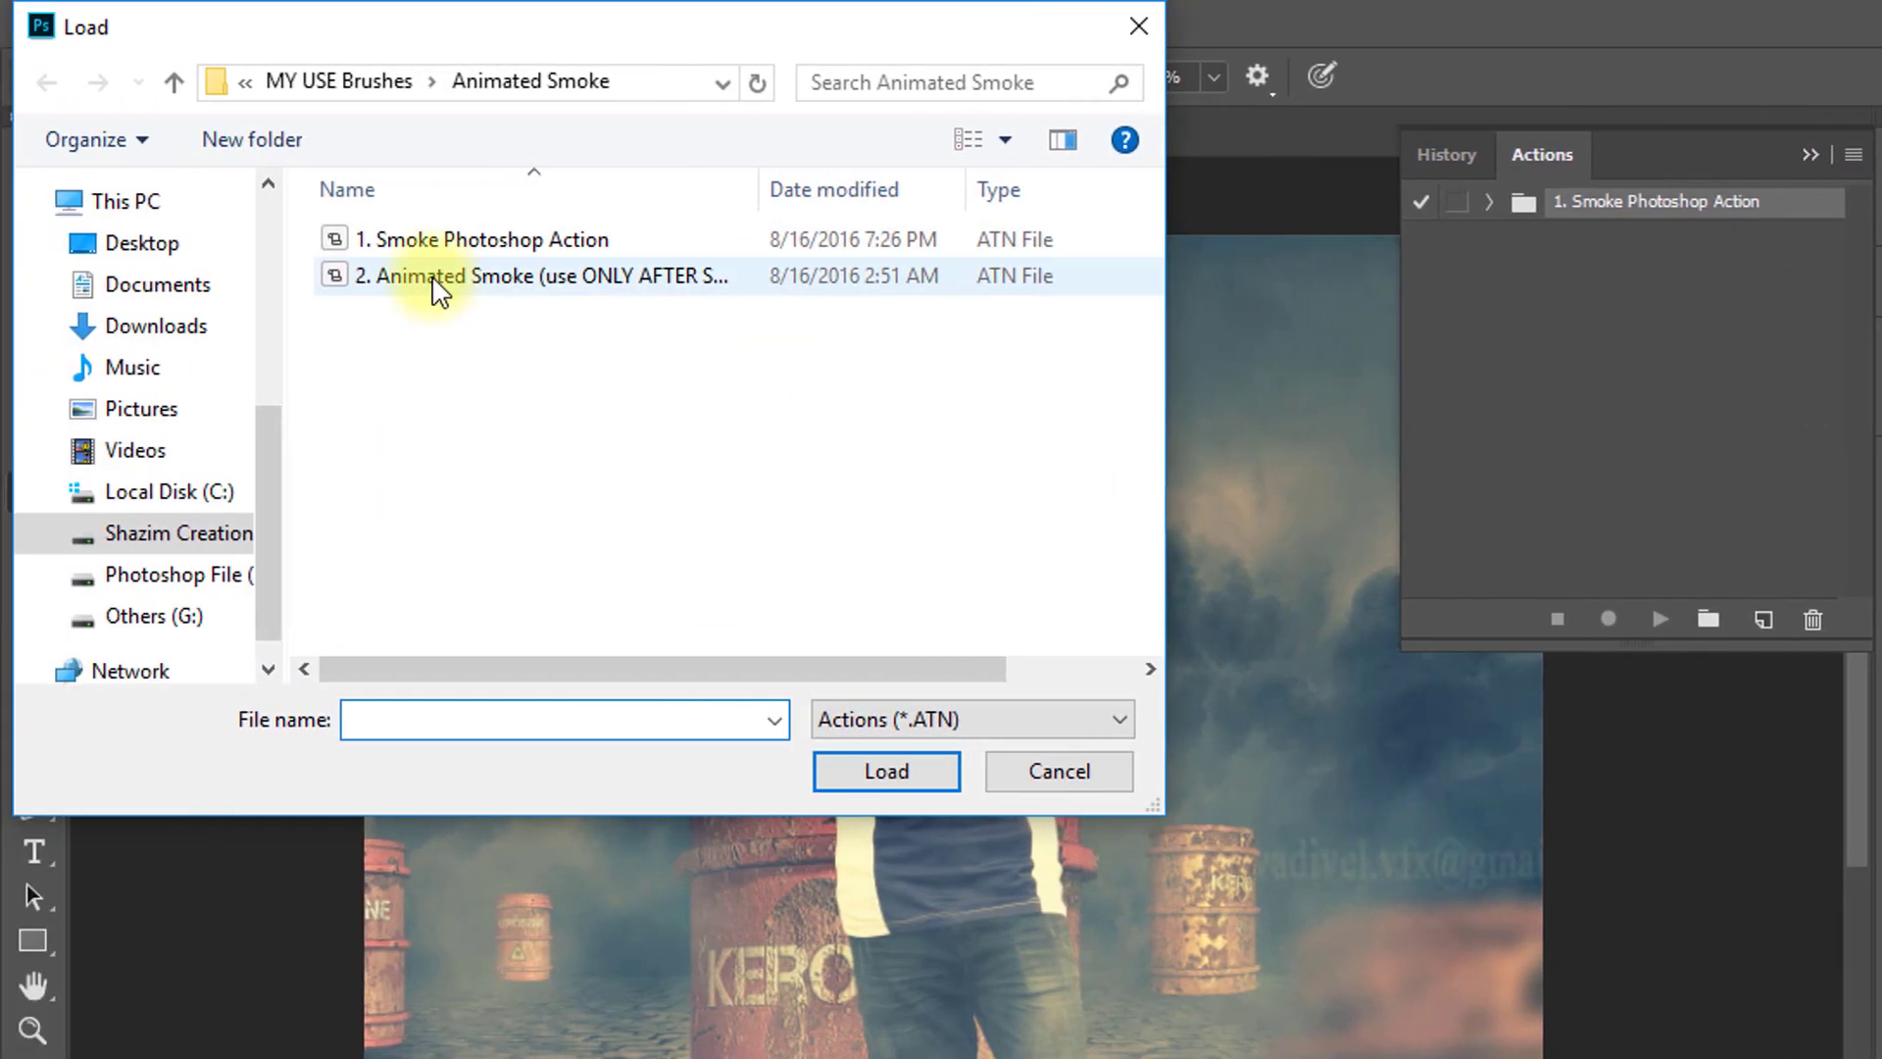
pyautogui.click(518, 278)
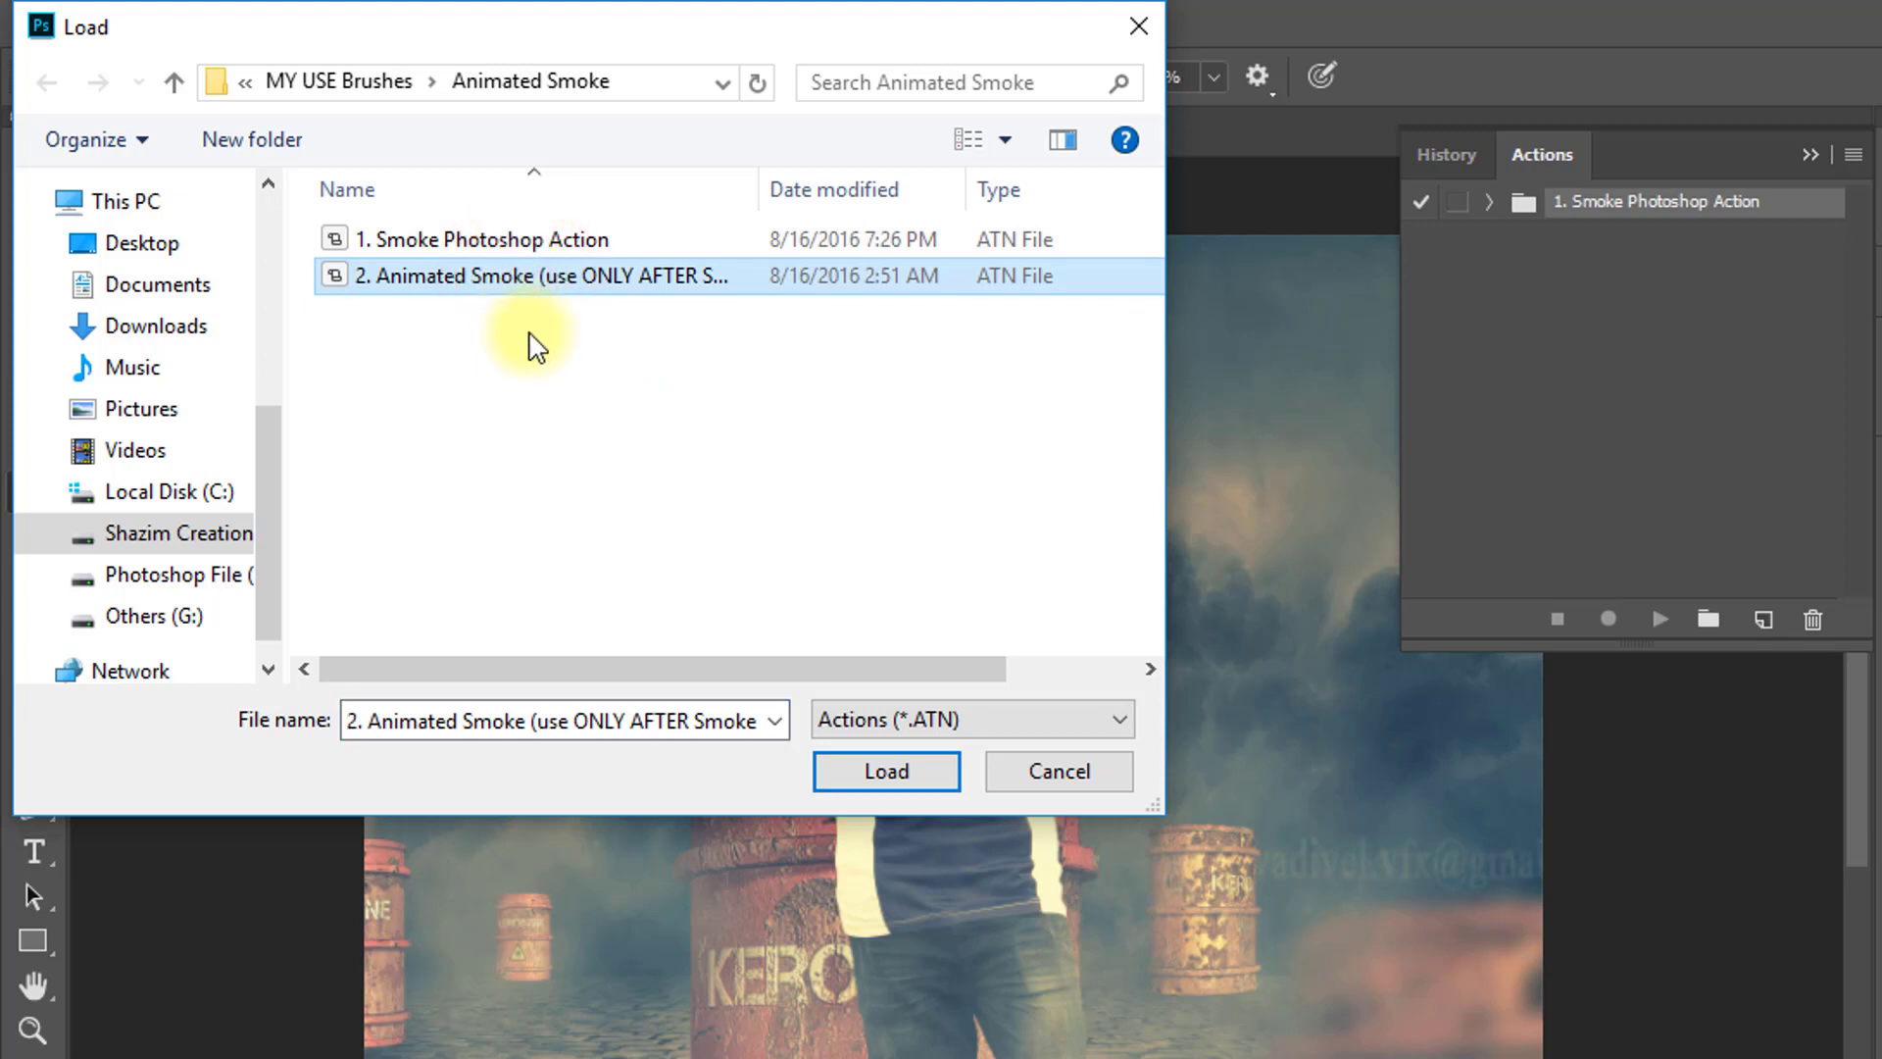
pyautogui.click(887, 771)
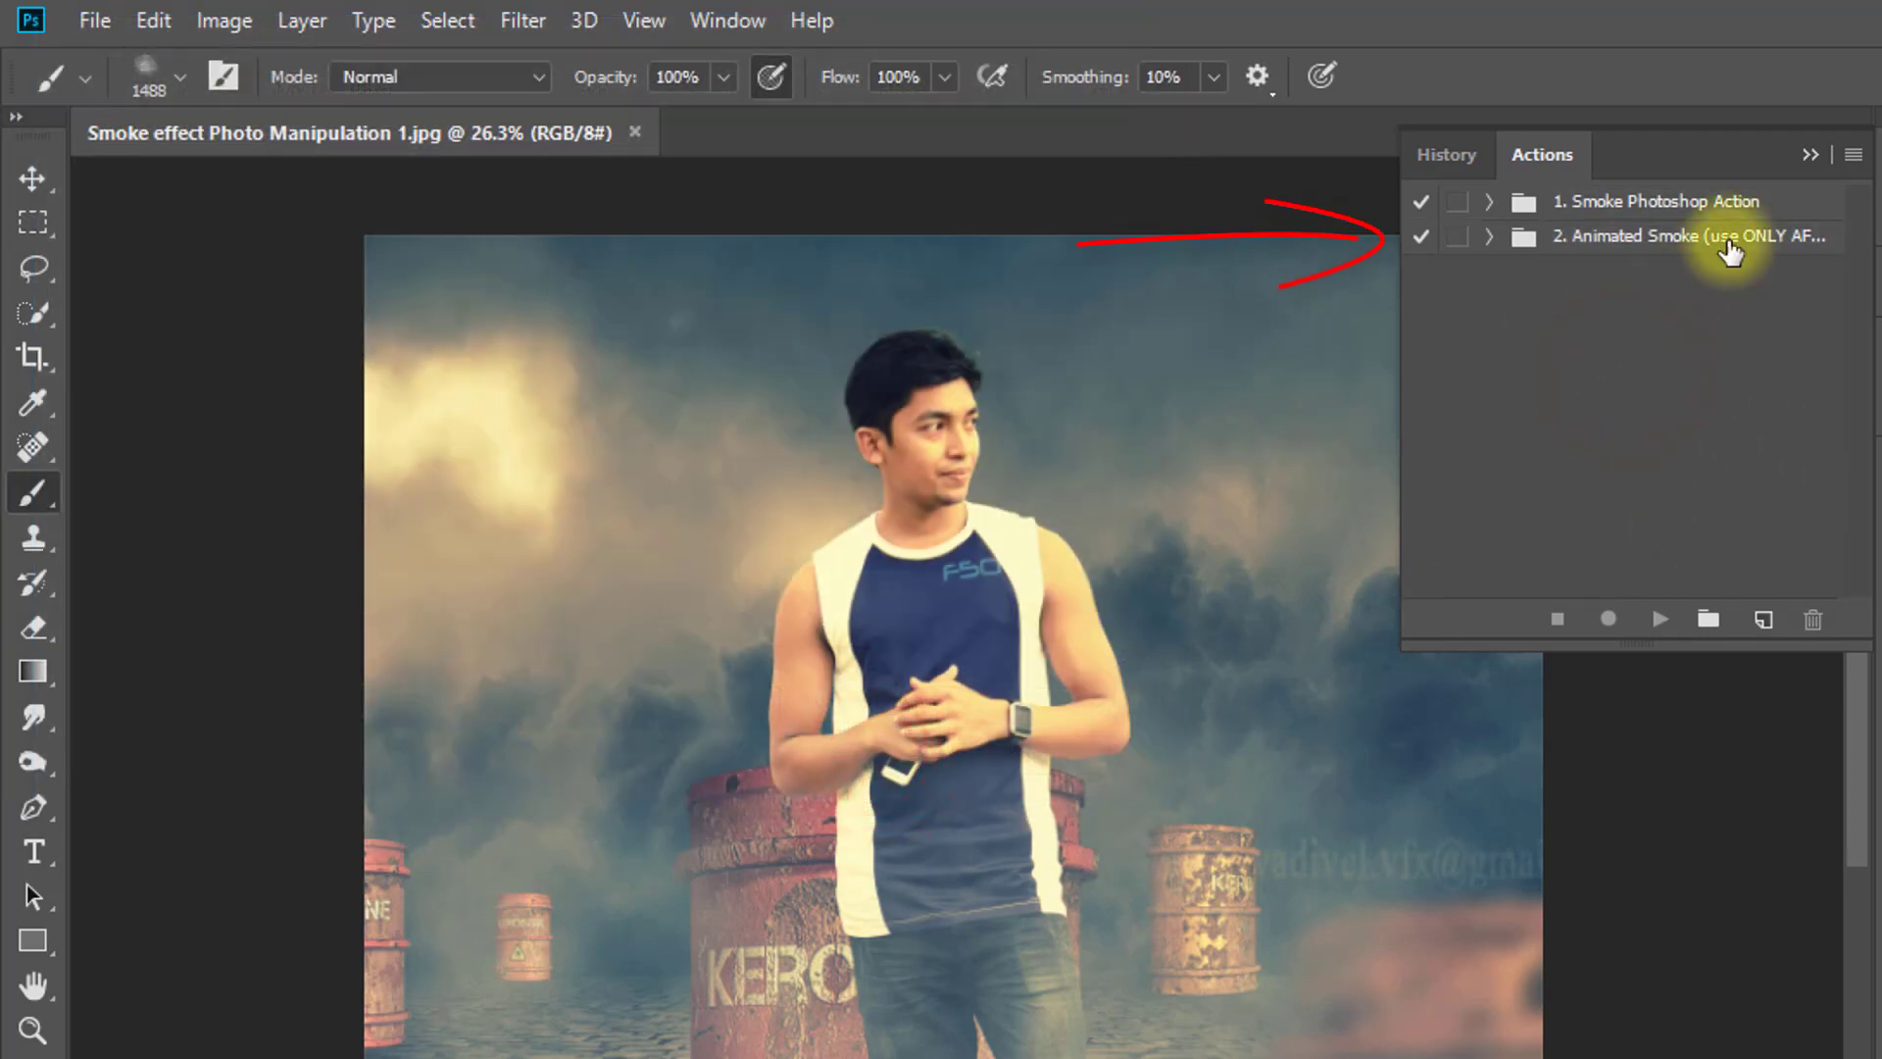
pyautogui.scroll(-1, 953, 615)
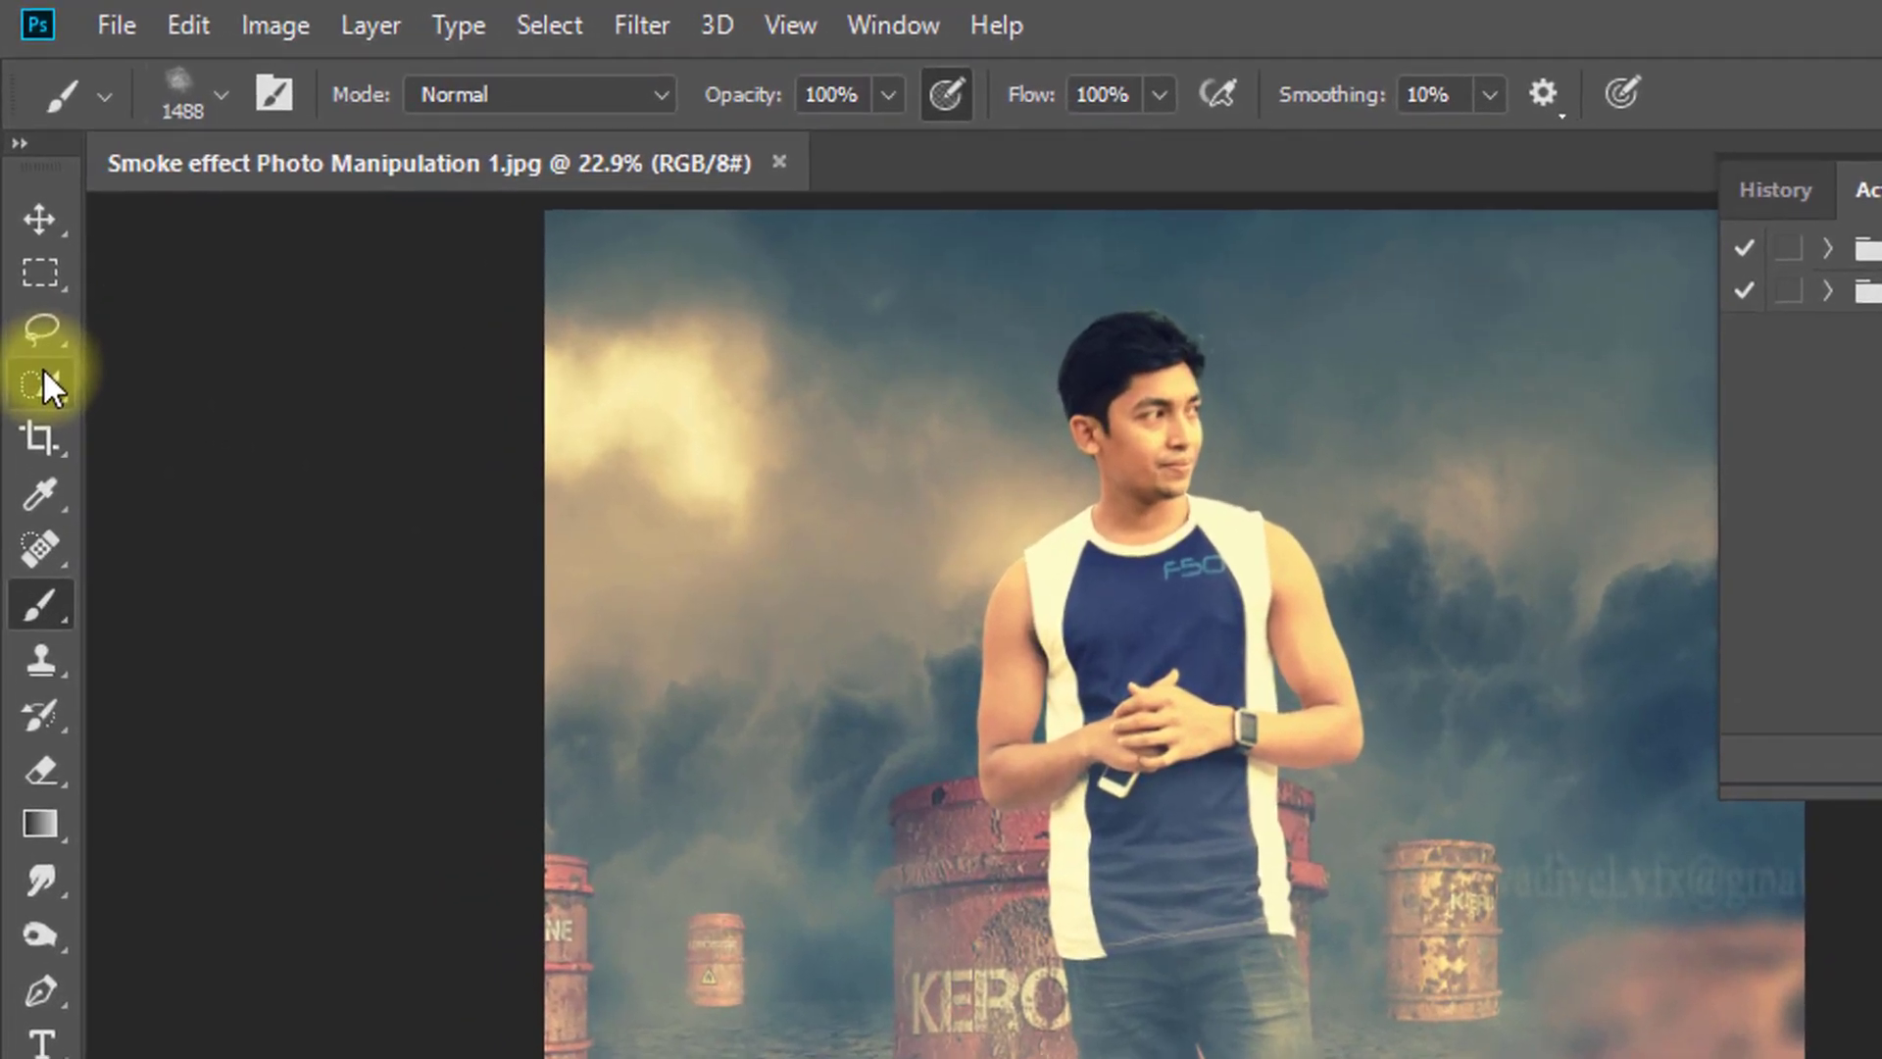
# - Quick-select the man from head to boots with a 100 px brush
pyautogui.click(45, 384)
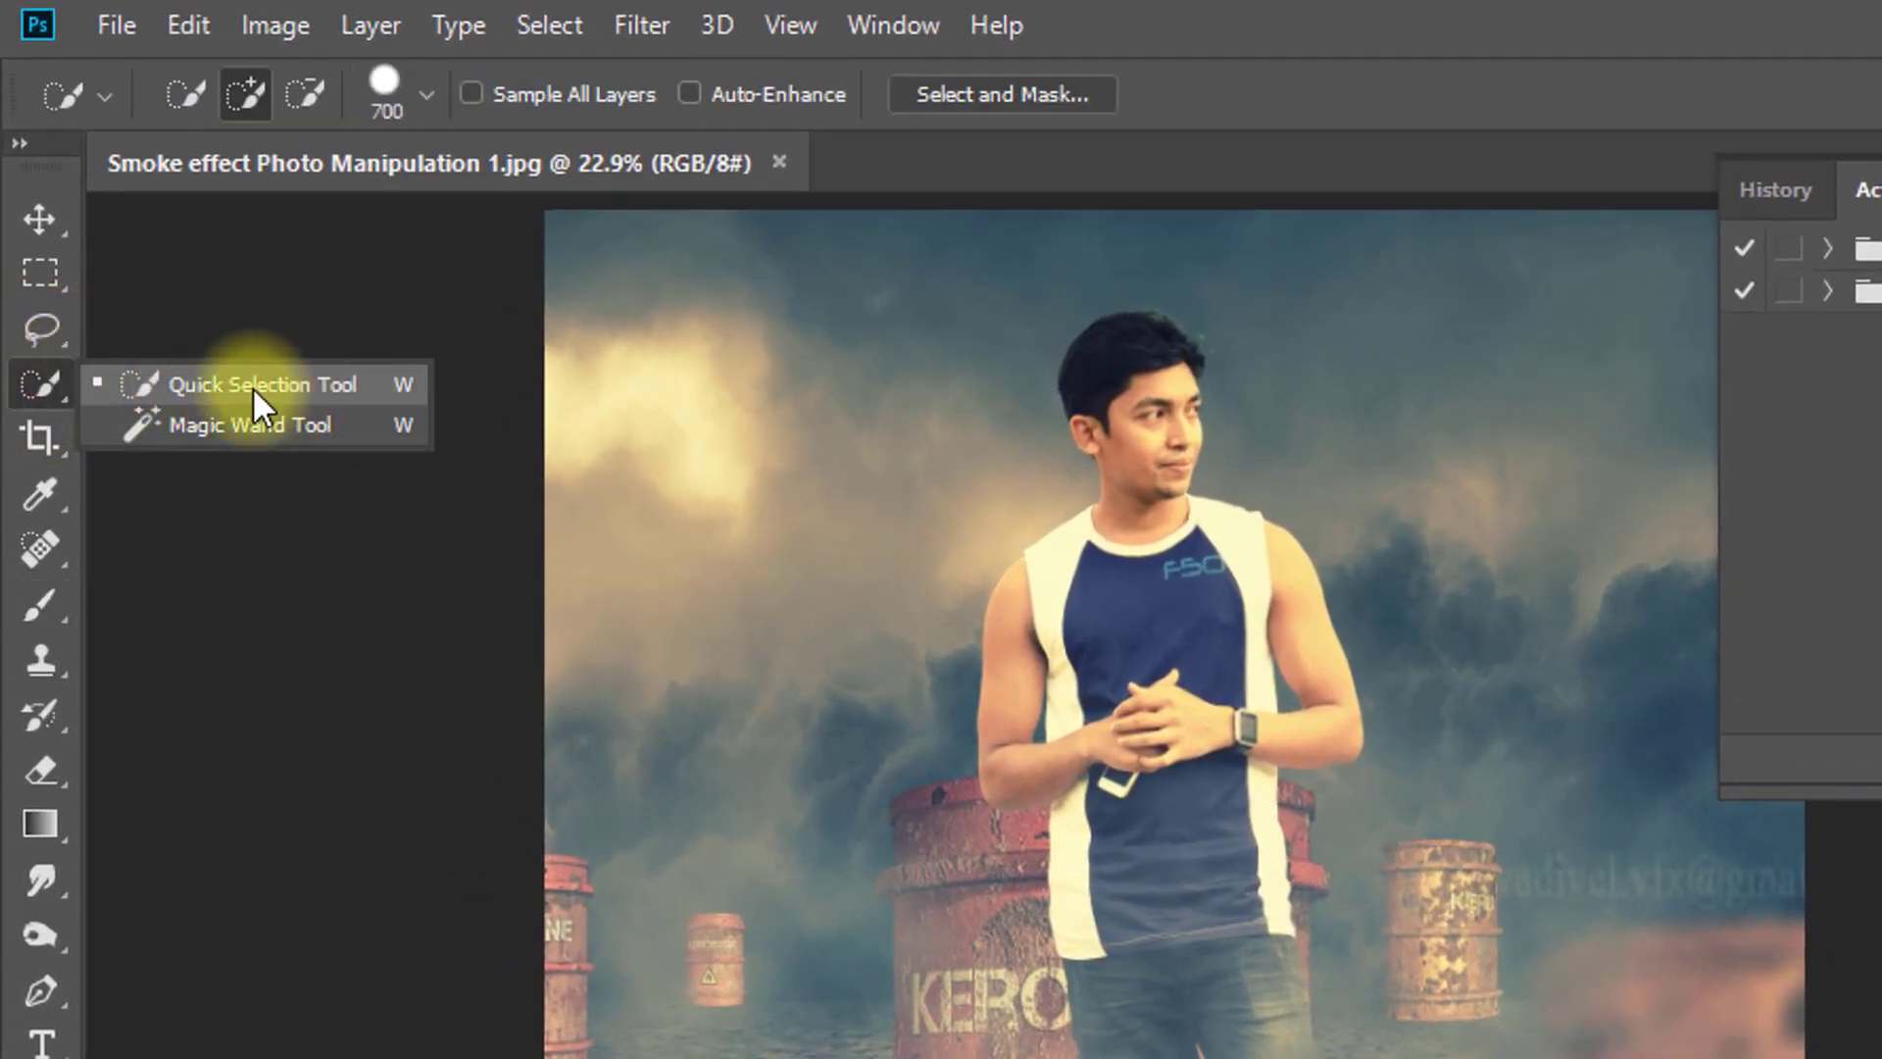
pyautogui.click(216, 384)
pyautogui.click(1079, 589)
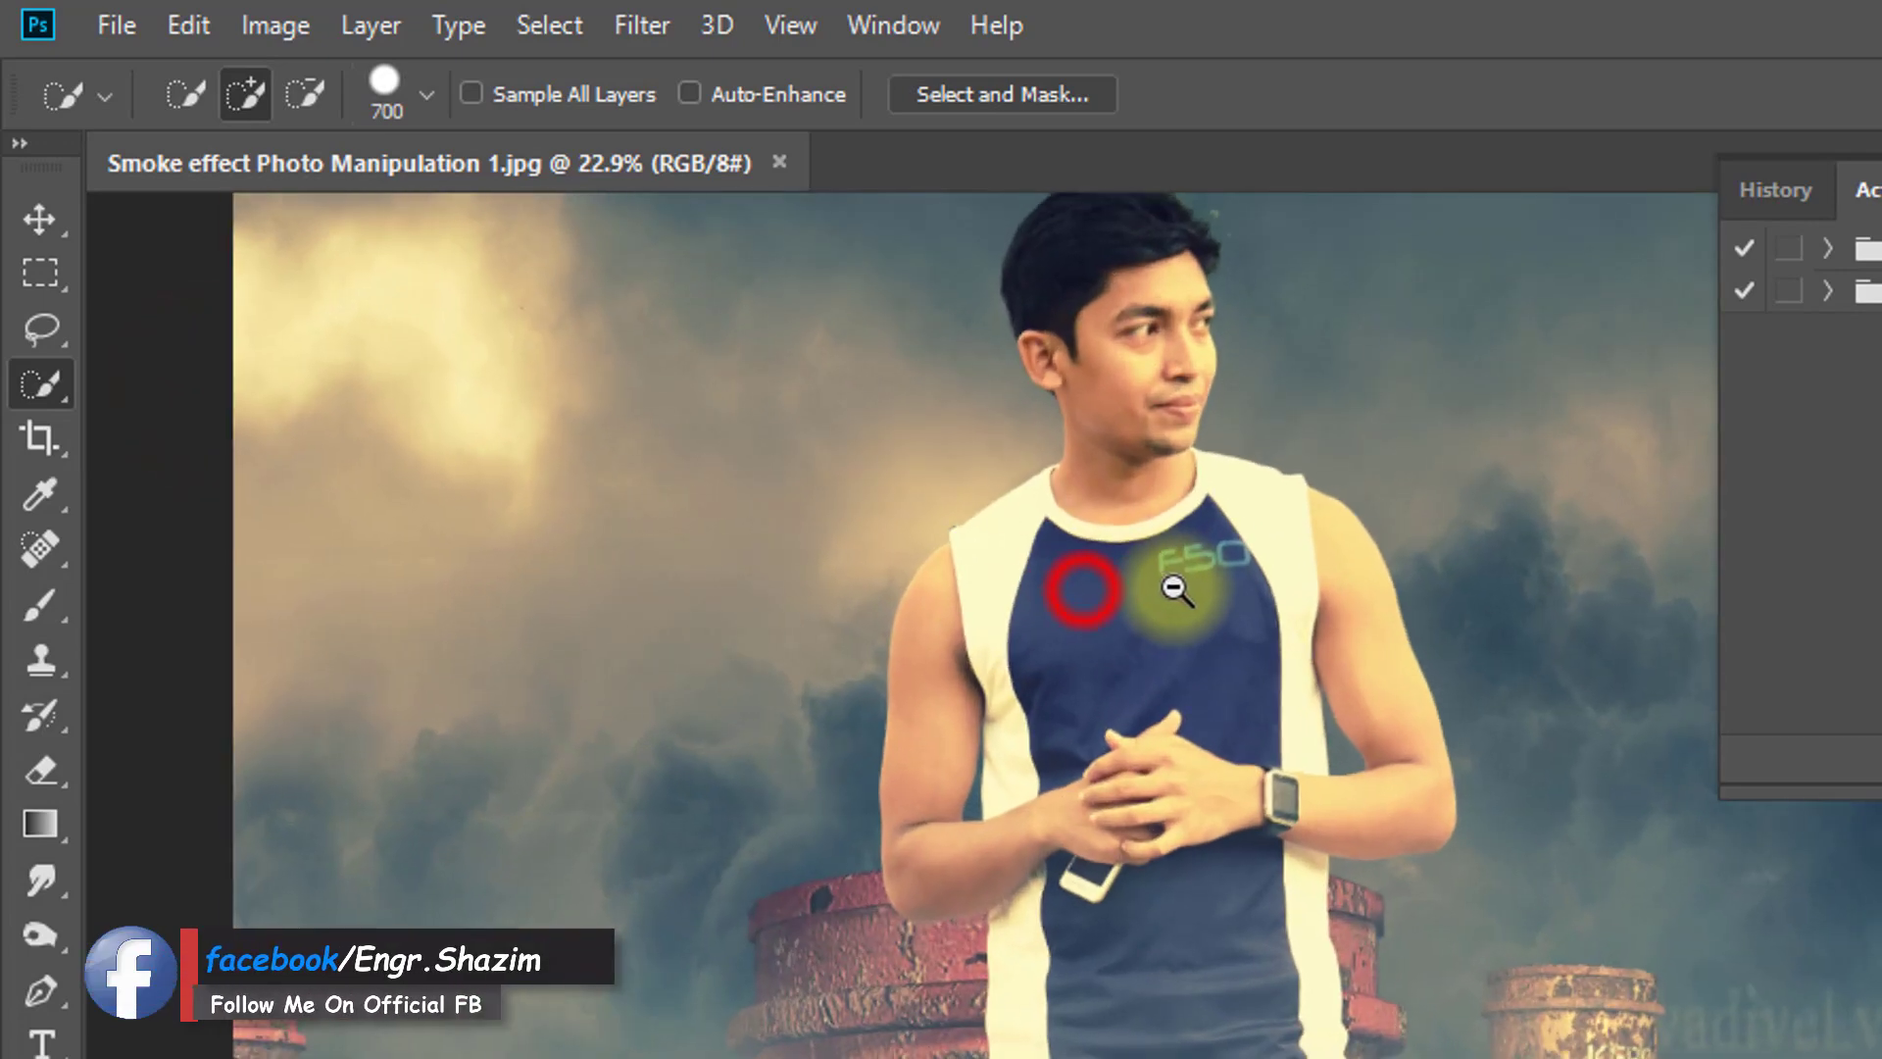
pyautogui.scroll(2, 1177, 588)
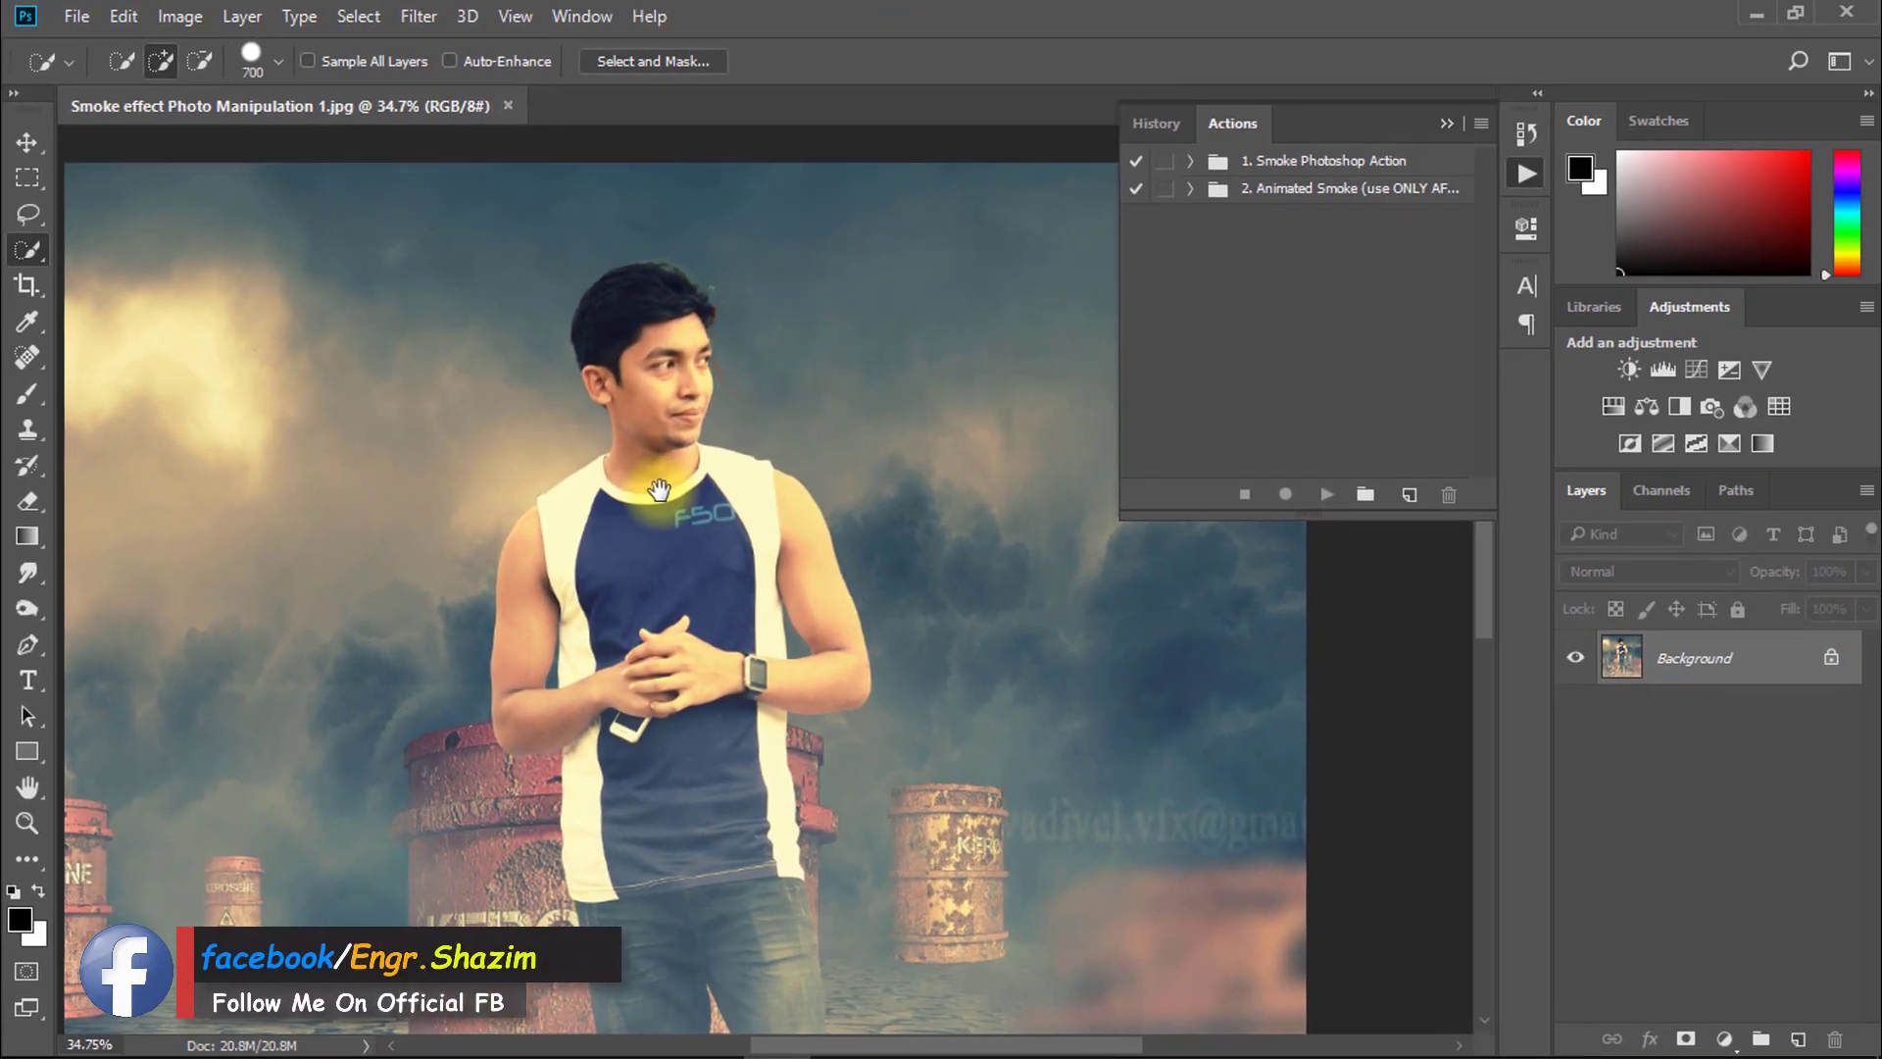
pyautogui.moveTo(657, 488); pyautogui.dragTo(666, 444)
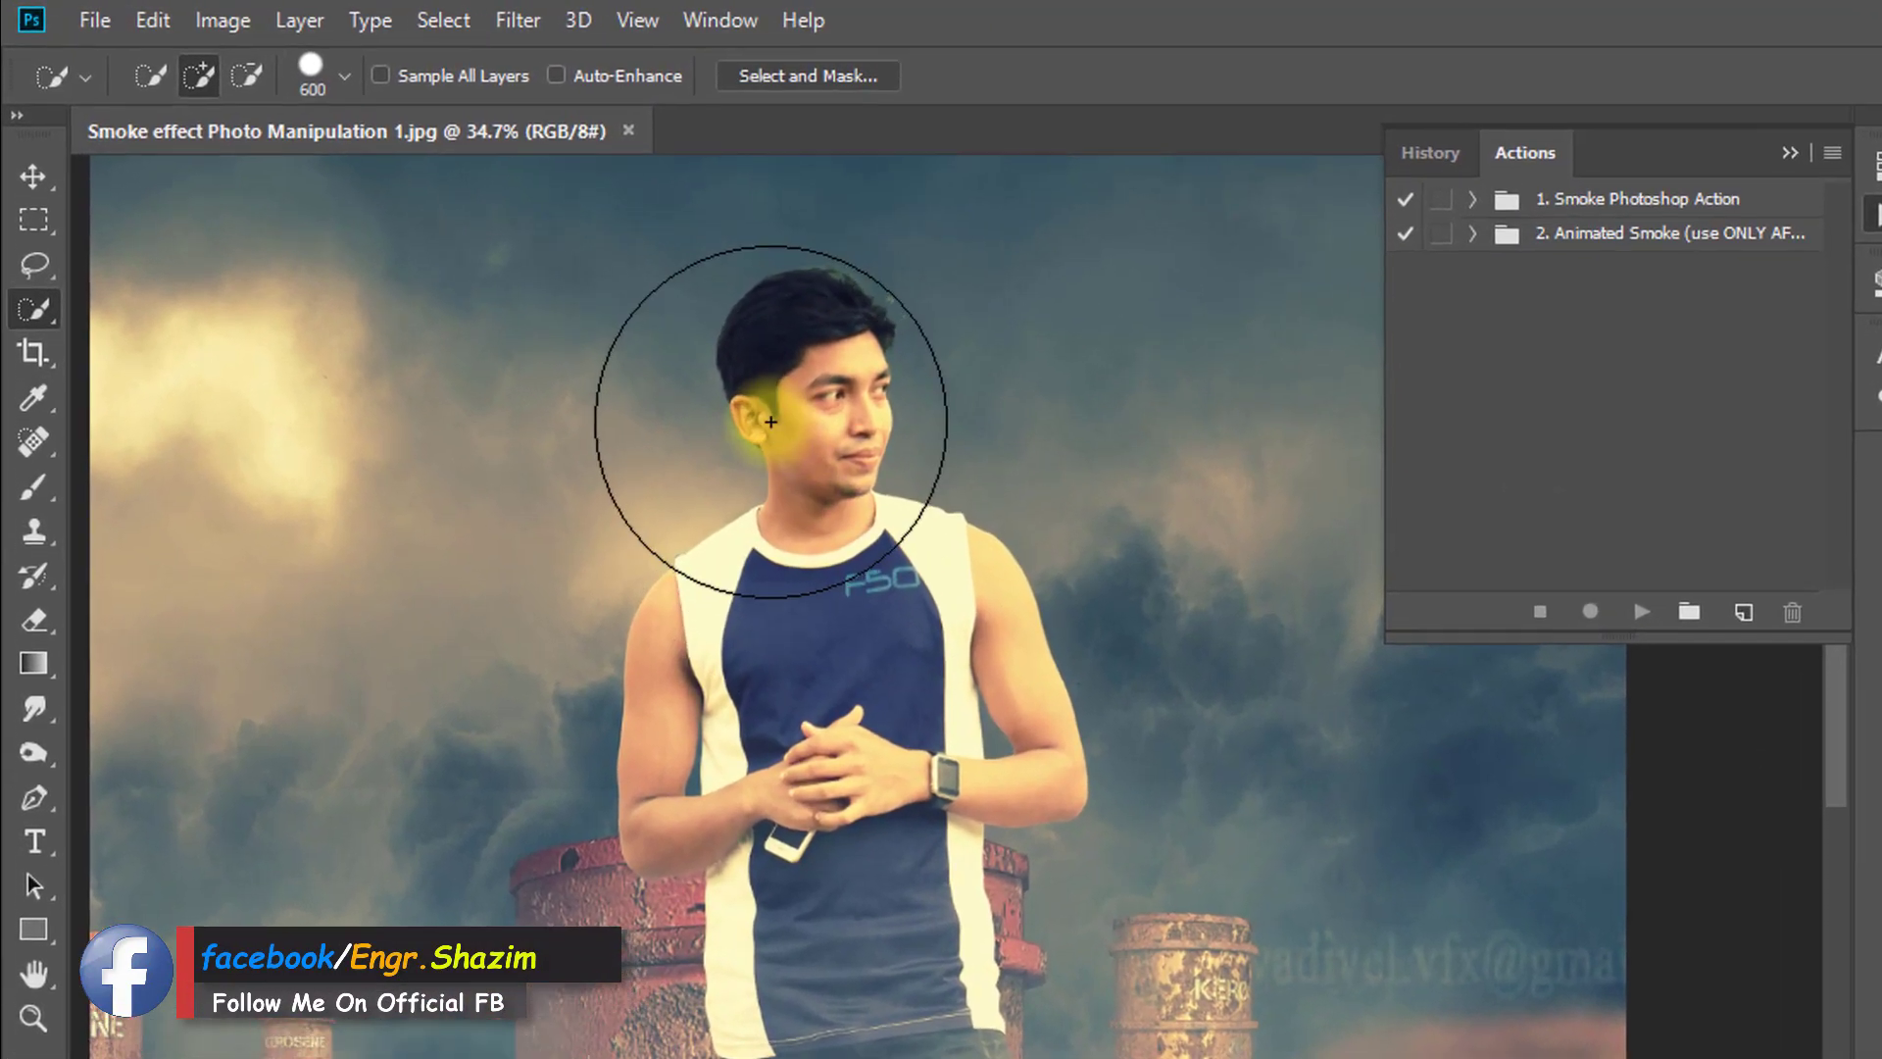
pyautogui.press('[')
pyautogui.press('[')
pyautogui.press('[')
pyautogui.moveTo(791, 305); pyautogui.dragTo(816, 462)
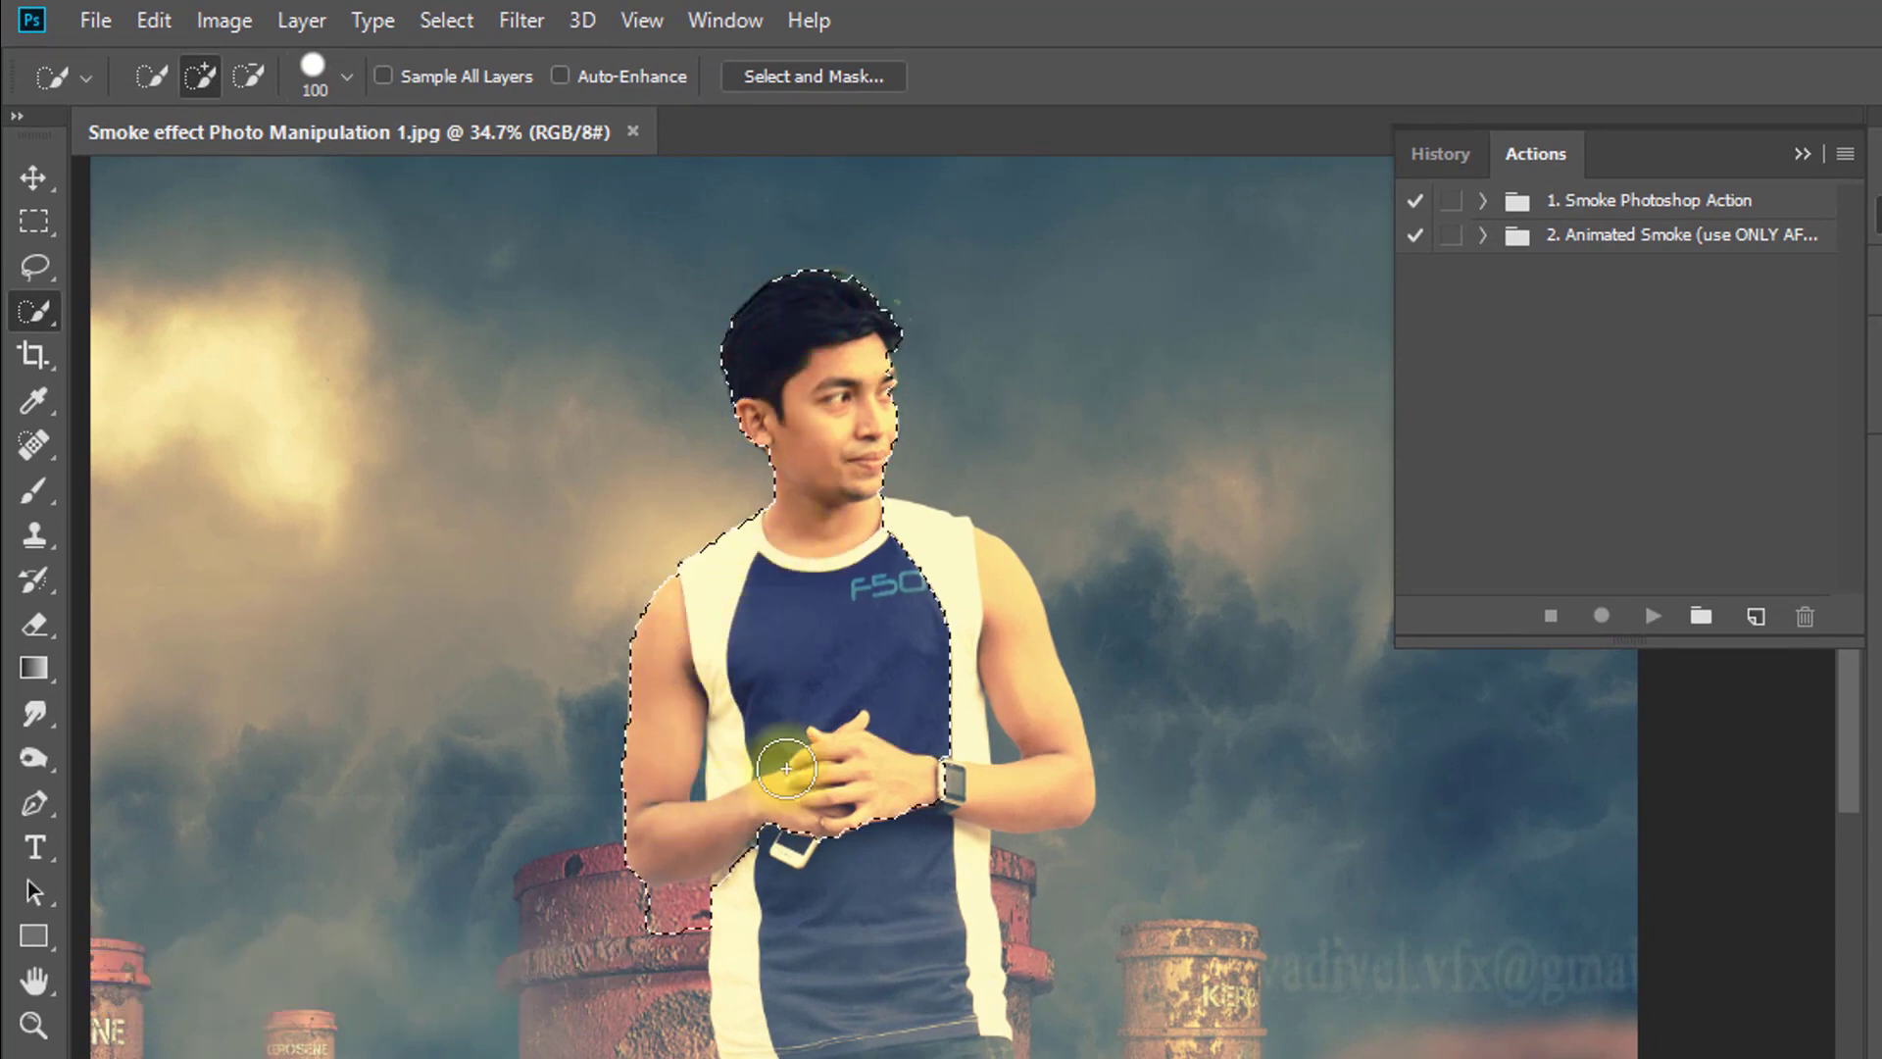
pyautogui.scroll(-5, 852, 505)
pyautogui.scroll(4, 819, 337)
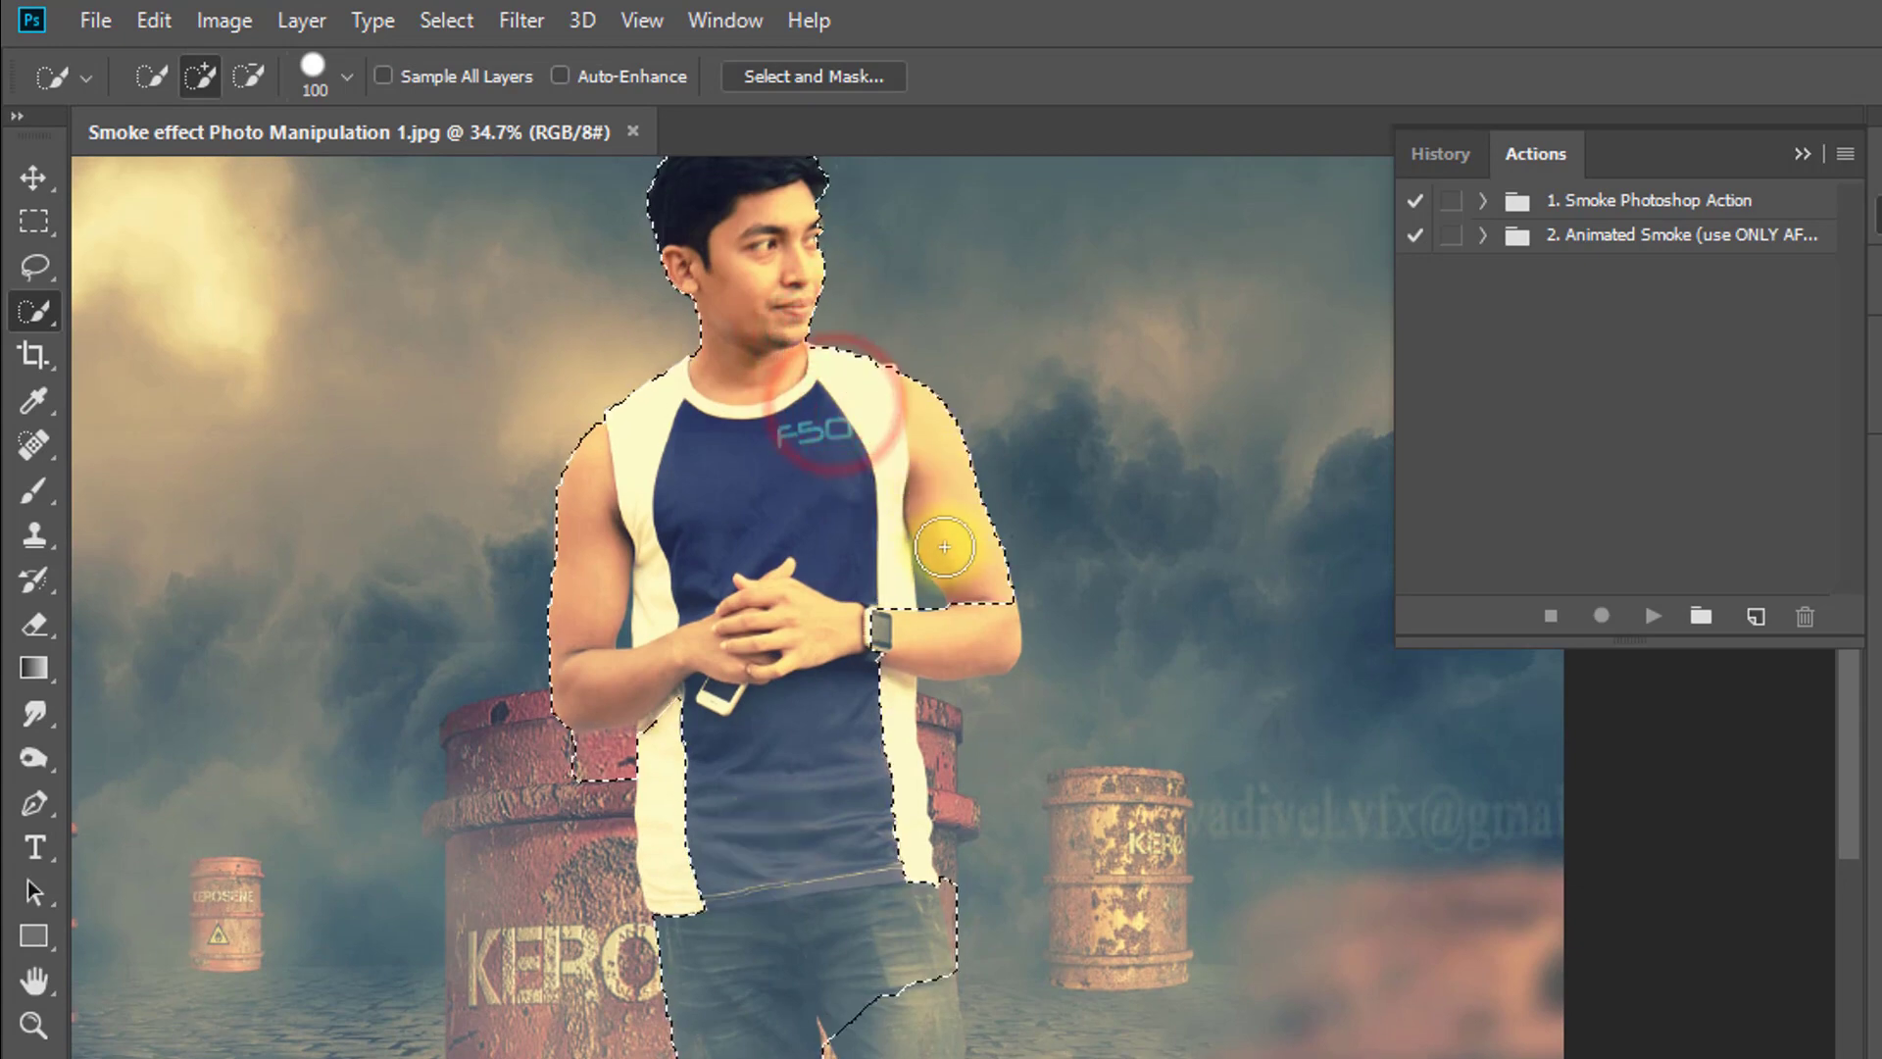
pyautogui.moveTo(905, 1042); pyautogui.dragTo(847, 512)
pyautogui.moveTo(912, 676); pyautogui.dragTo(924, 814)
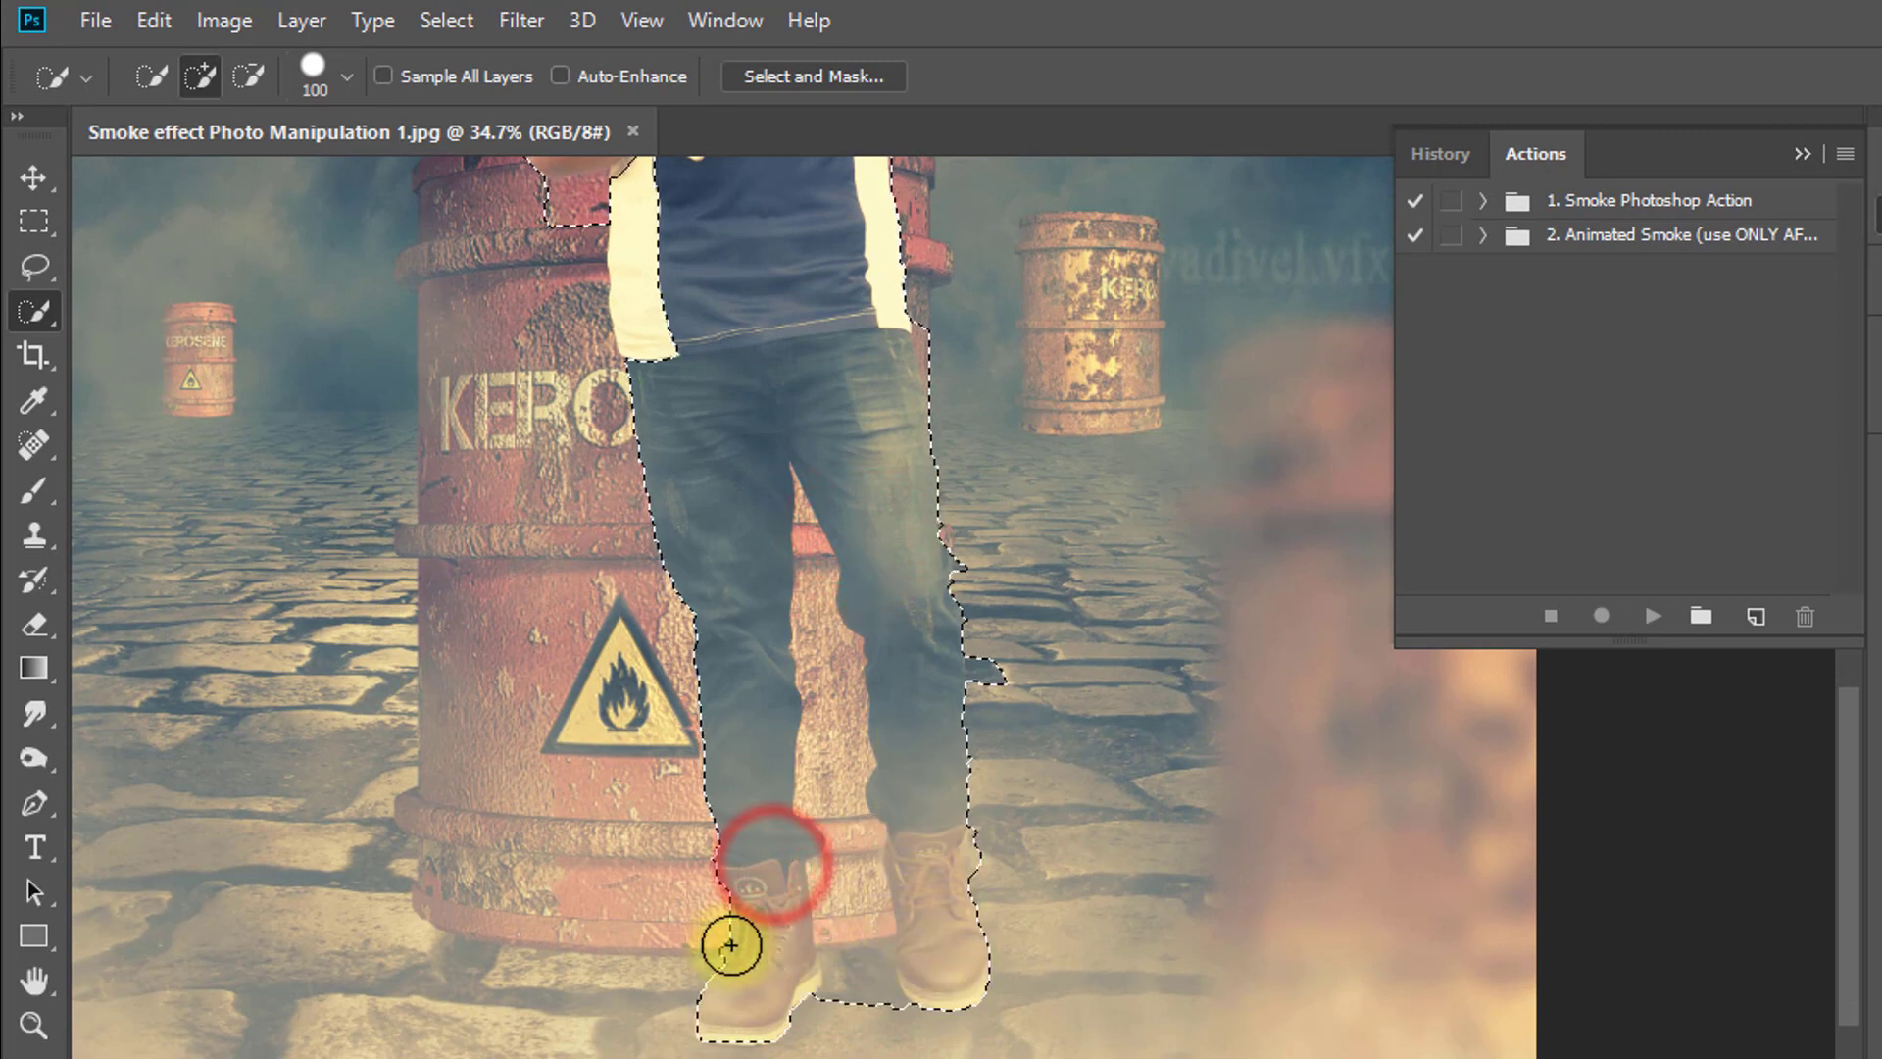
pyautogui.moveTo(730, 945)
pyautogui.mouseDown()
pyautogui.moveTo(892, 1001)
pyautogui.moveTo(855, 866)
pyautogui.mouseUp()
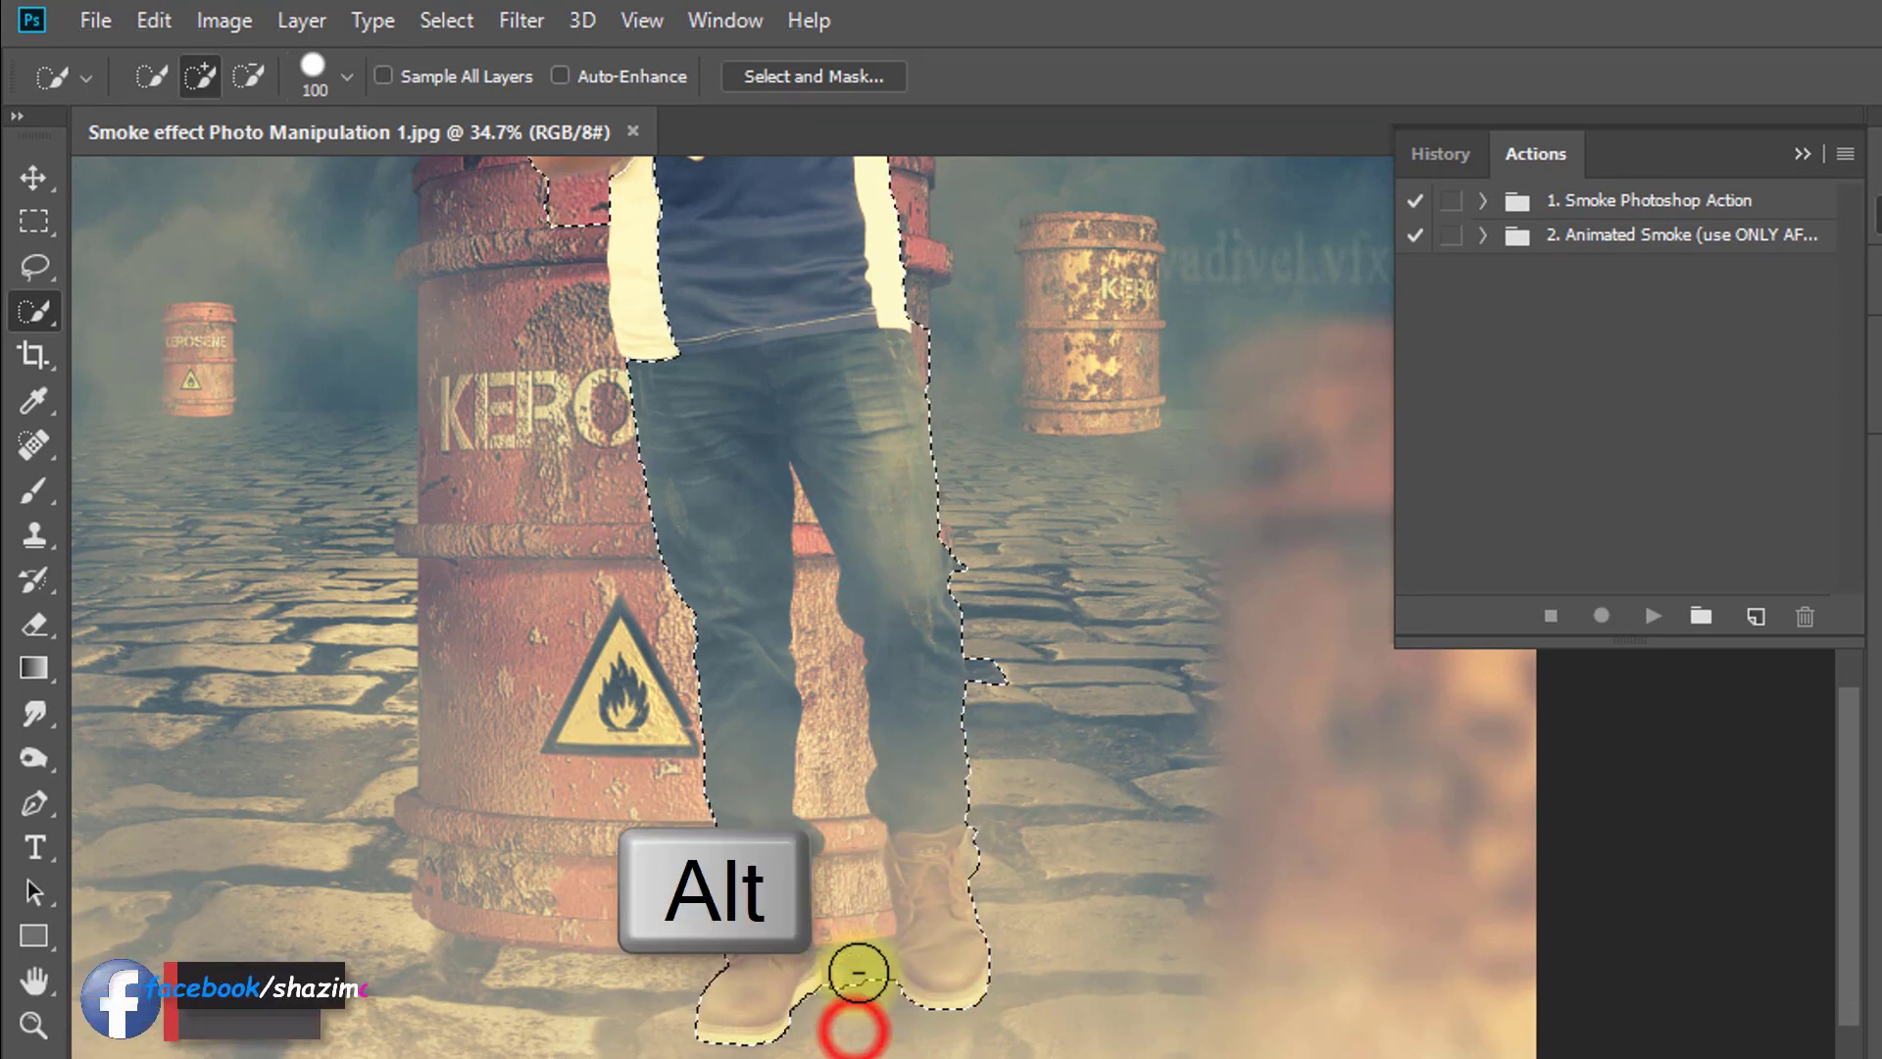
# - Subtract the gap between the legs and background along the leg edge with a smaller brush
pyautogui.press('[')
pyautogui.press('[')
pyautogui.press('[')
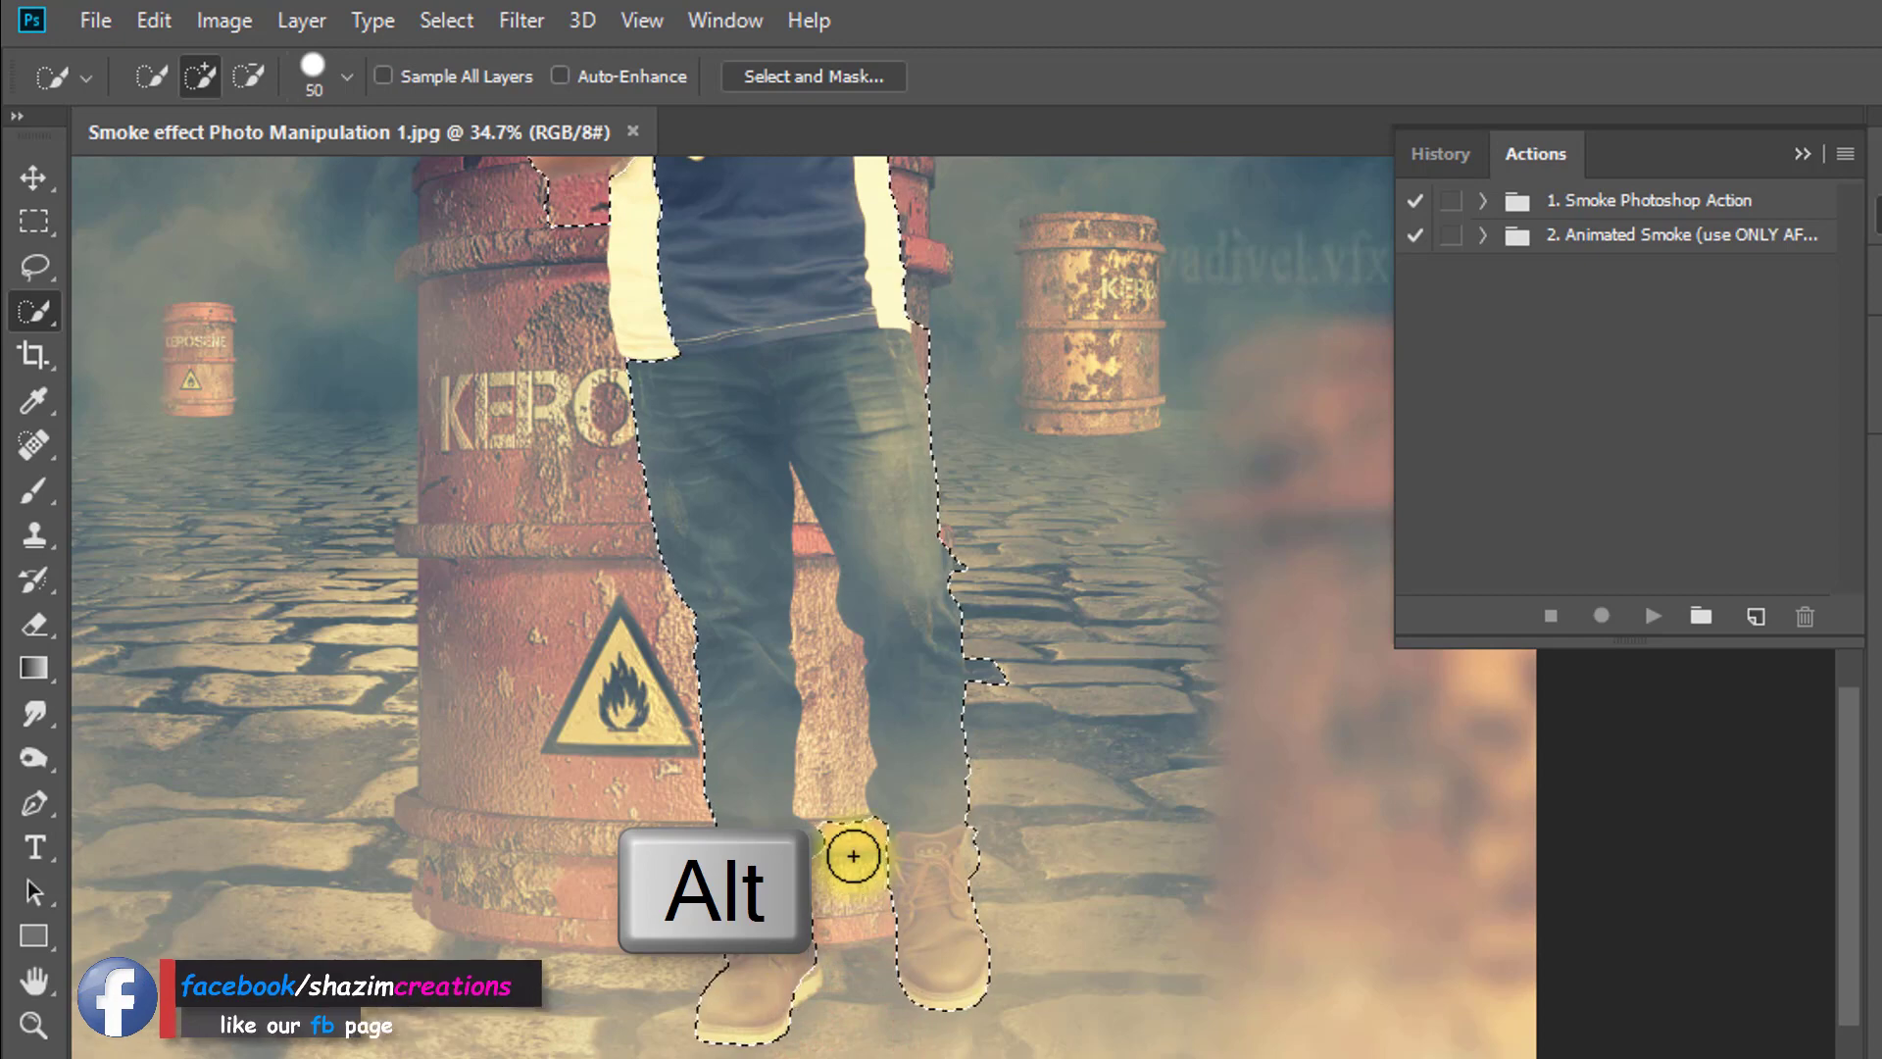
pyautogui.moveTo(846, 846); pyautogui.dragTo(957, 840)
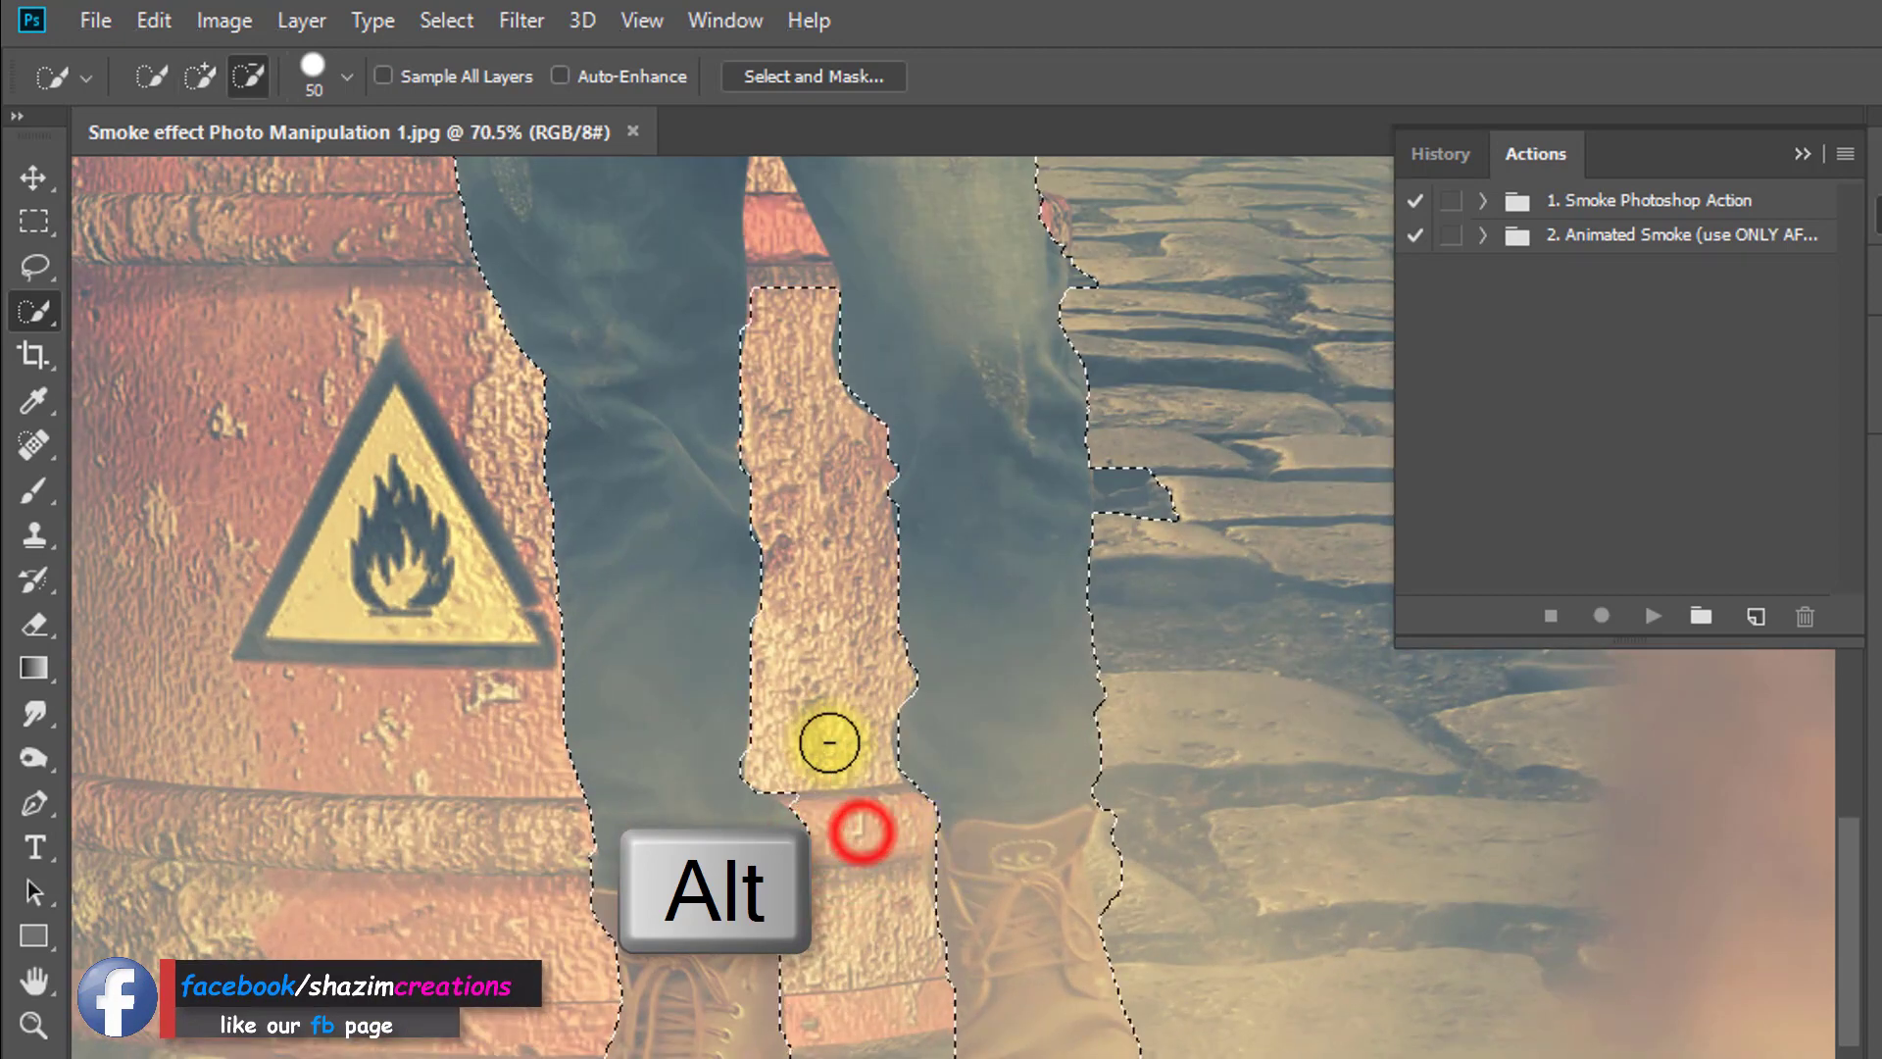
pyautogui.moveTo(829, 743)
pyautogui.mouseDown()
pyautogui.moveTo(776, 257)
pyautogui.moveTo(787, 450)
pyautogui.moveTo(749, 355)
pyautogui.moveTo(731, 436)
pyautogui.mouseUp()
pyautogui.press('[')
pyautogui.press('[')
pyautogui.press('[')
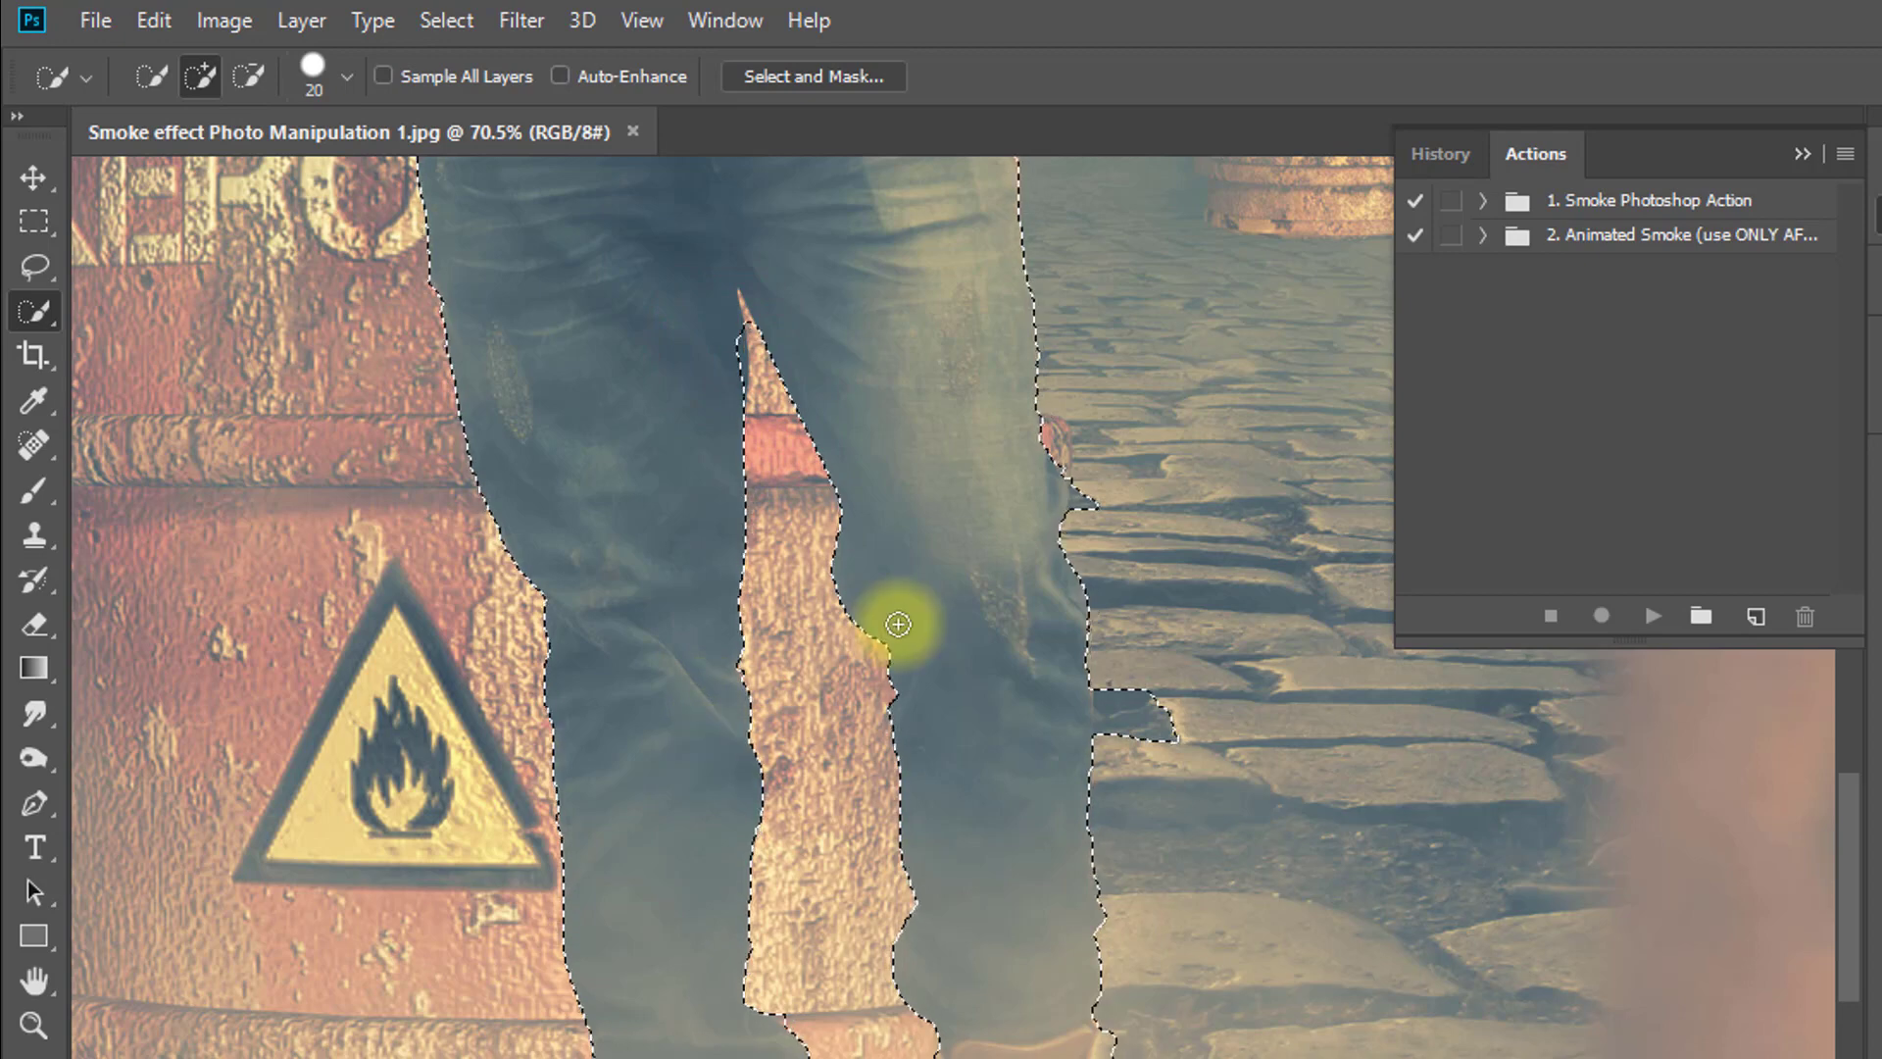
pyautogui.moveTo(975, 510); pyautogui.dragTo(841, 613)
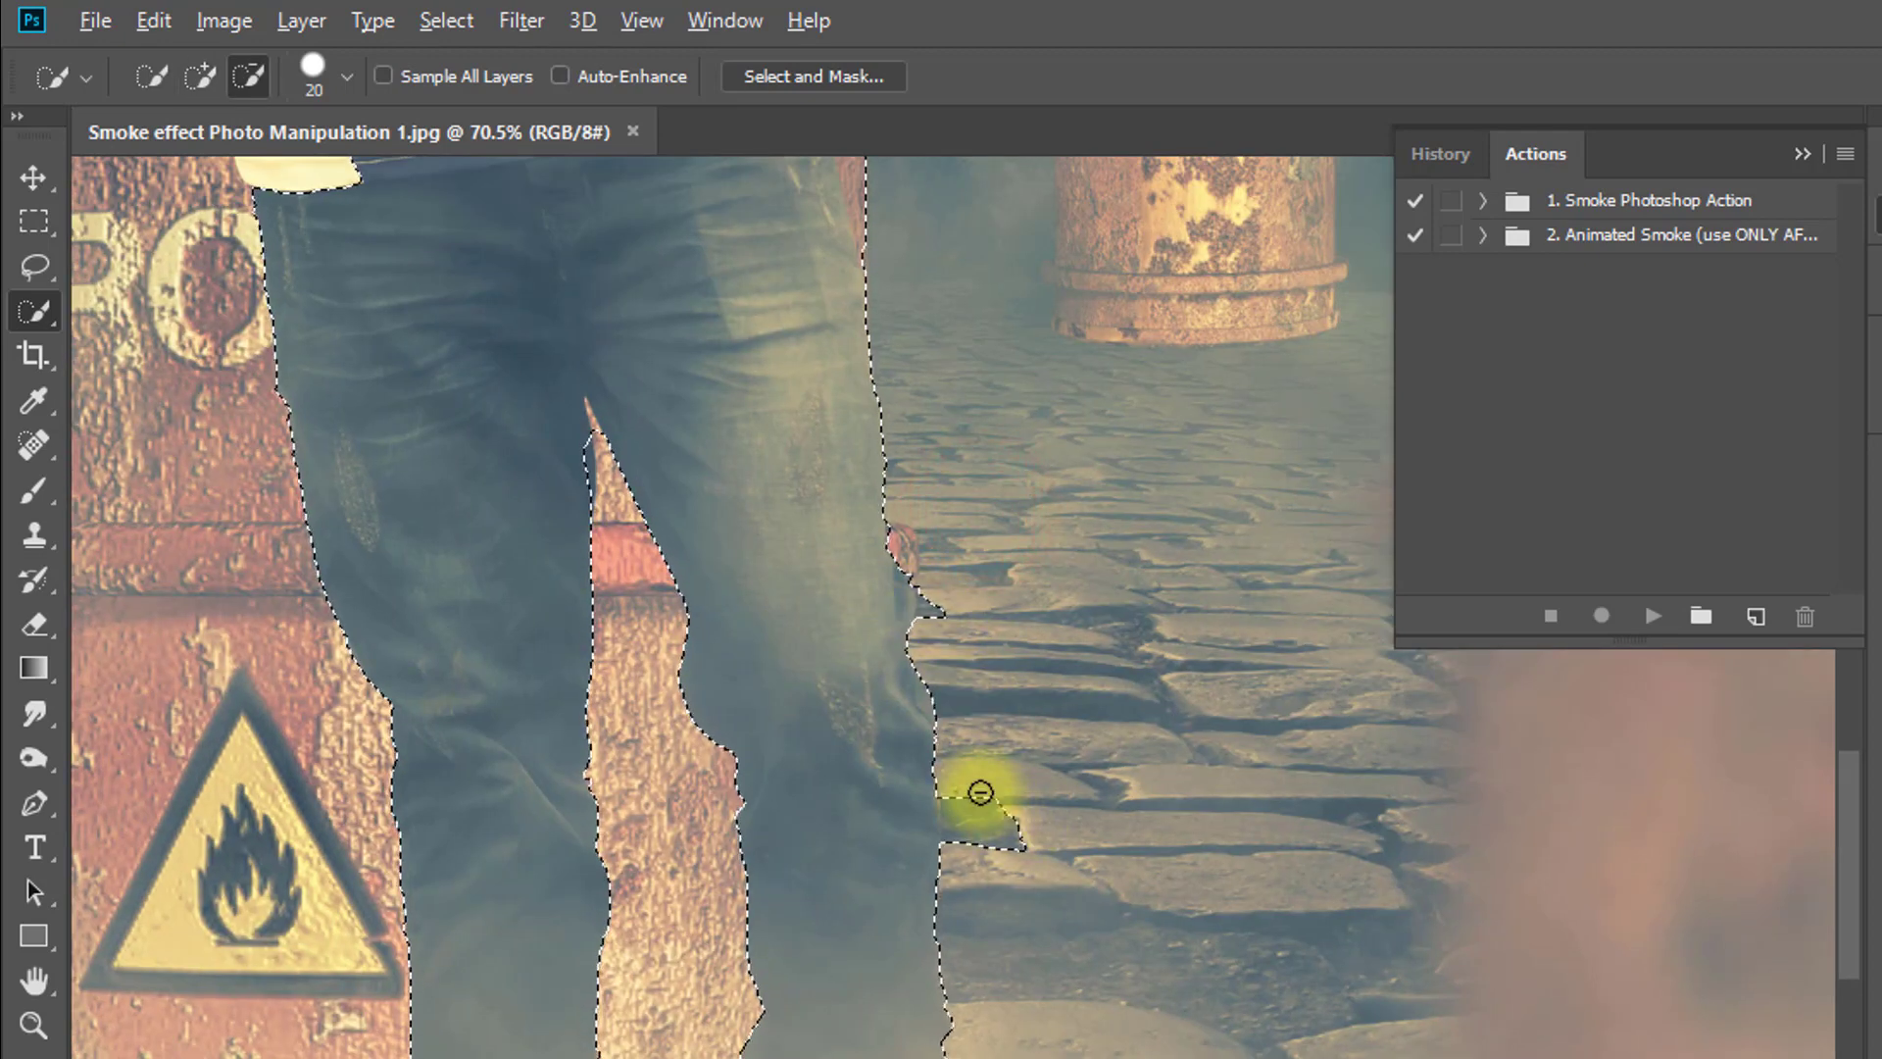
pyautogui.keyDown('alt'); pyautogui.click(978, 792); pyautogui.keyUp('alt')
pyautogui.moveTo(975, 817); pyautogui.dragTo(926, 612)
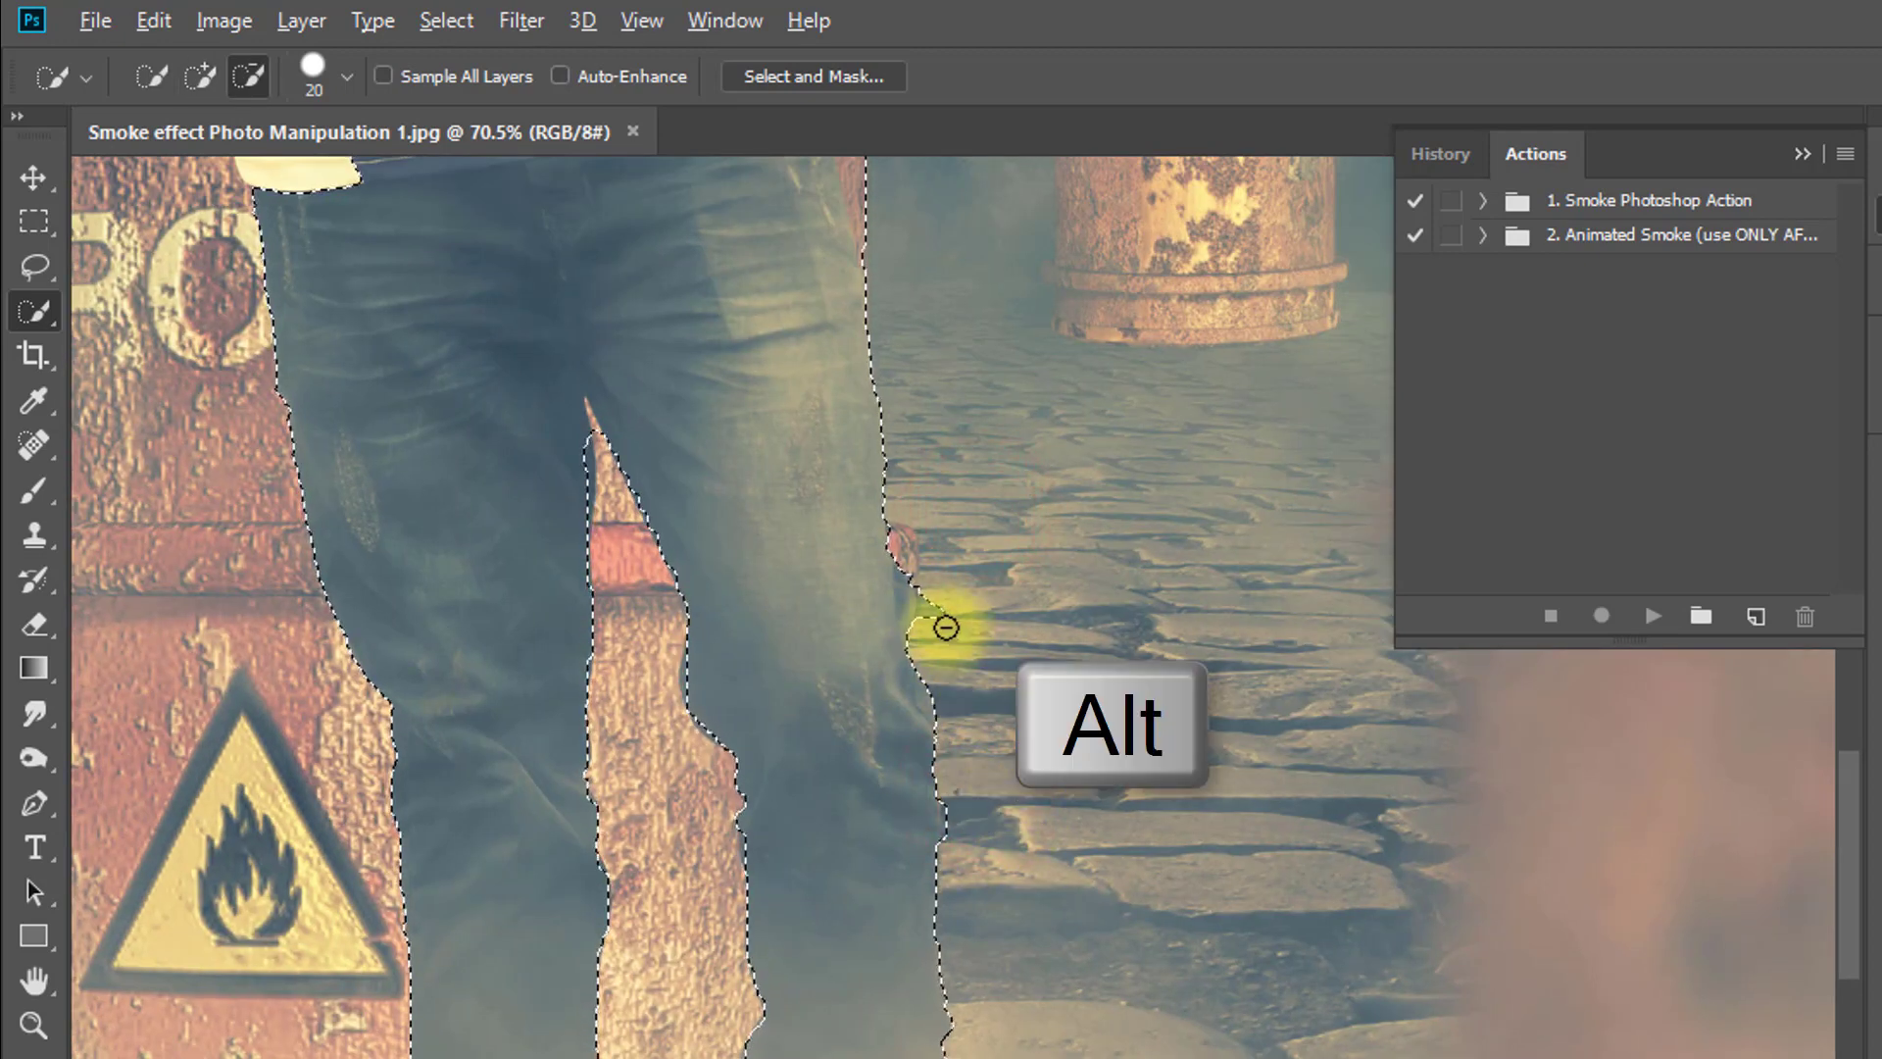
pyautogui.scroll(5, 966, 735)
pyautogui.scroll(2, 957, 839)
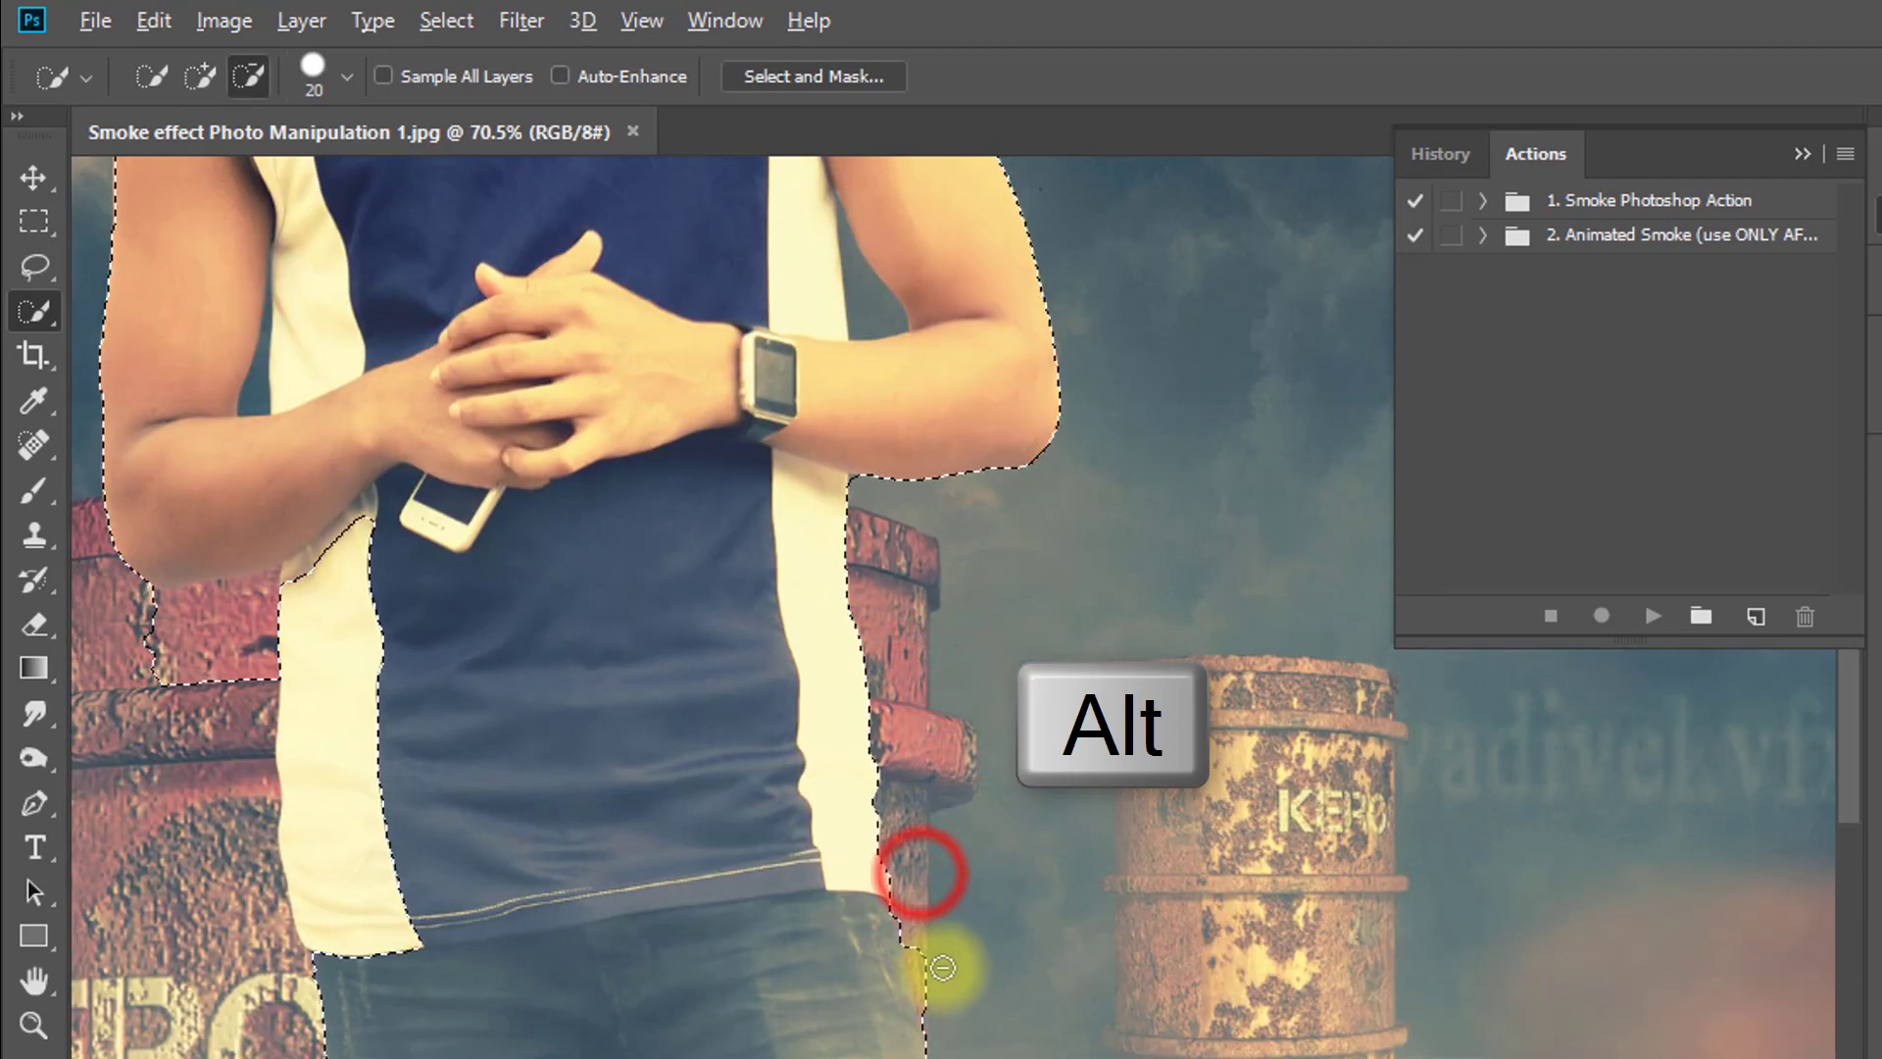
pyautogui.moveTo(941, 969); pyautogui.dragTo(942, 987)
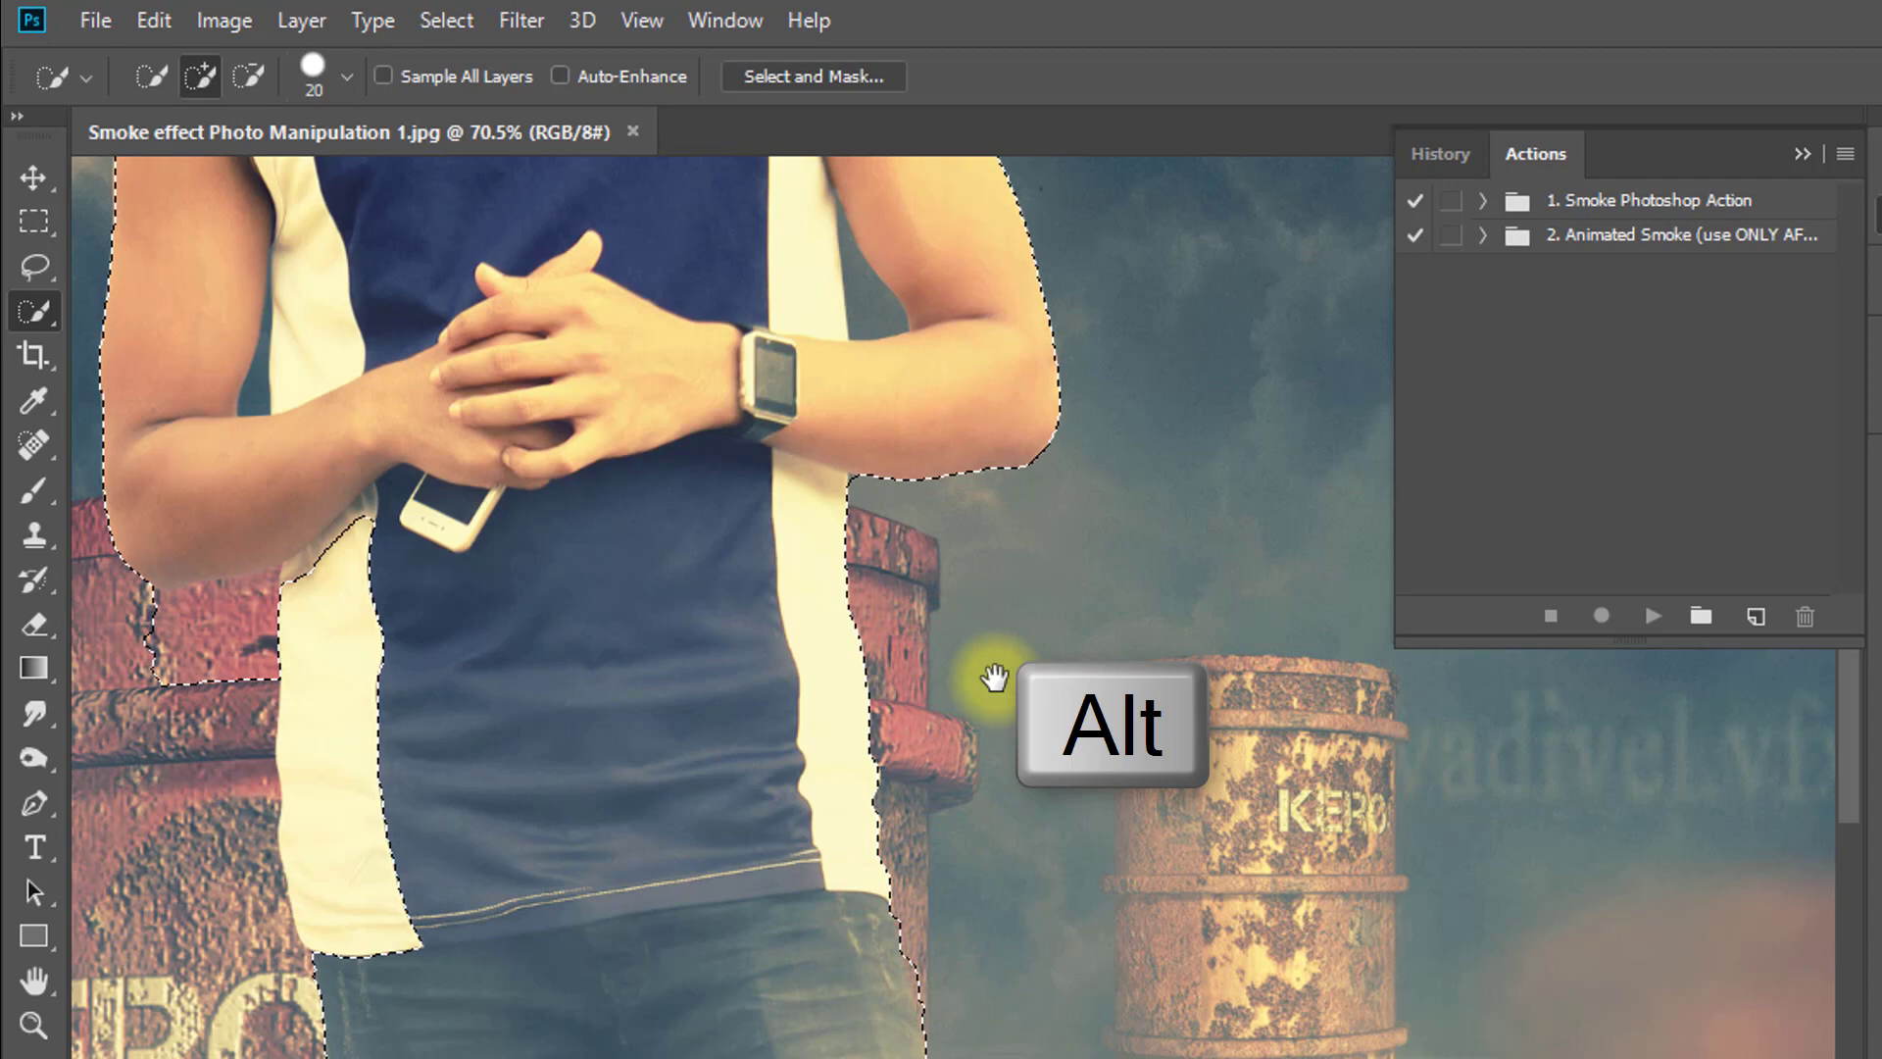
pyautogui.moveTo(1050, 701); pyautogui.dragTo(1156, 975)
pyautogui.moveTo(966, 575); pyautogui.dragTo(1010, 986)
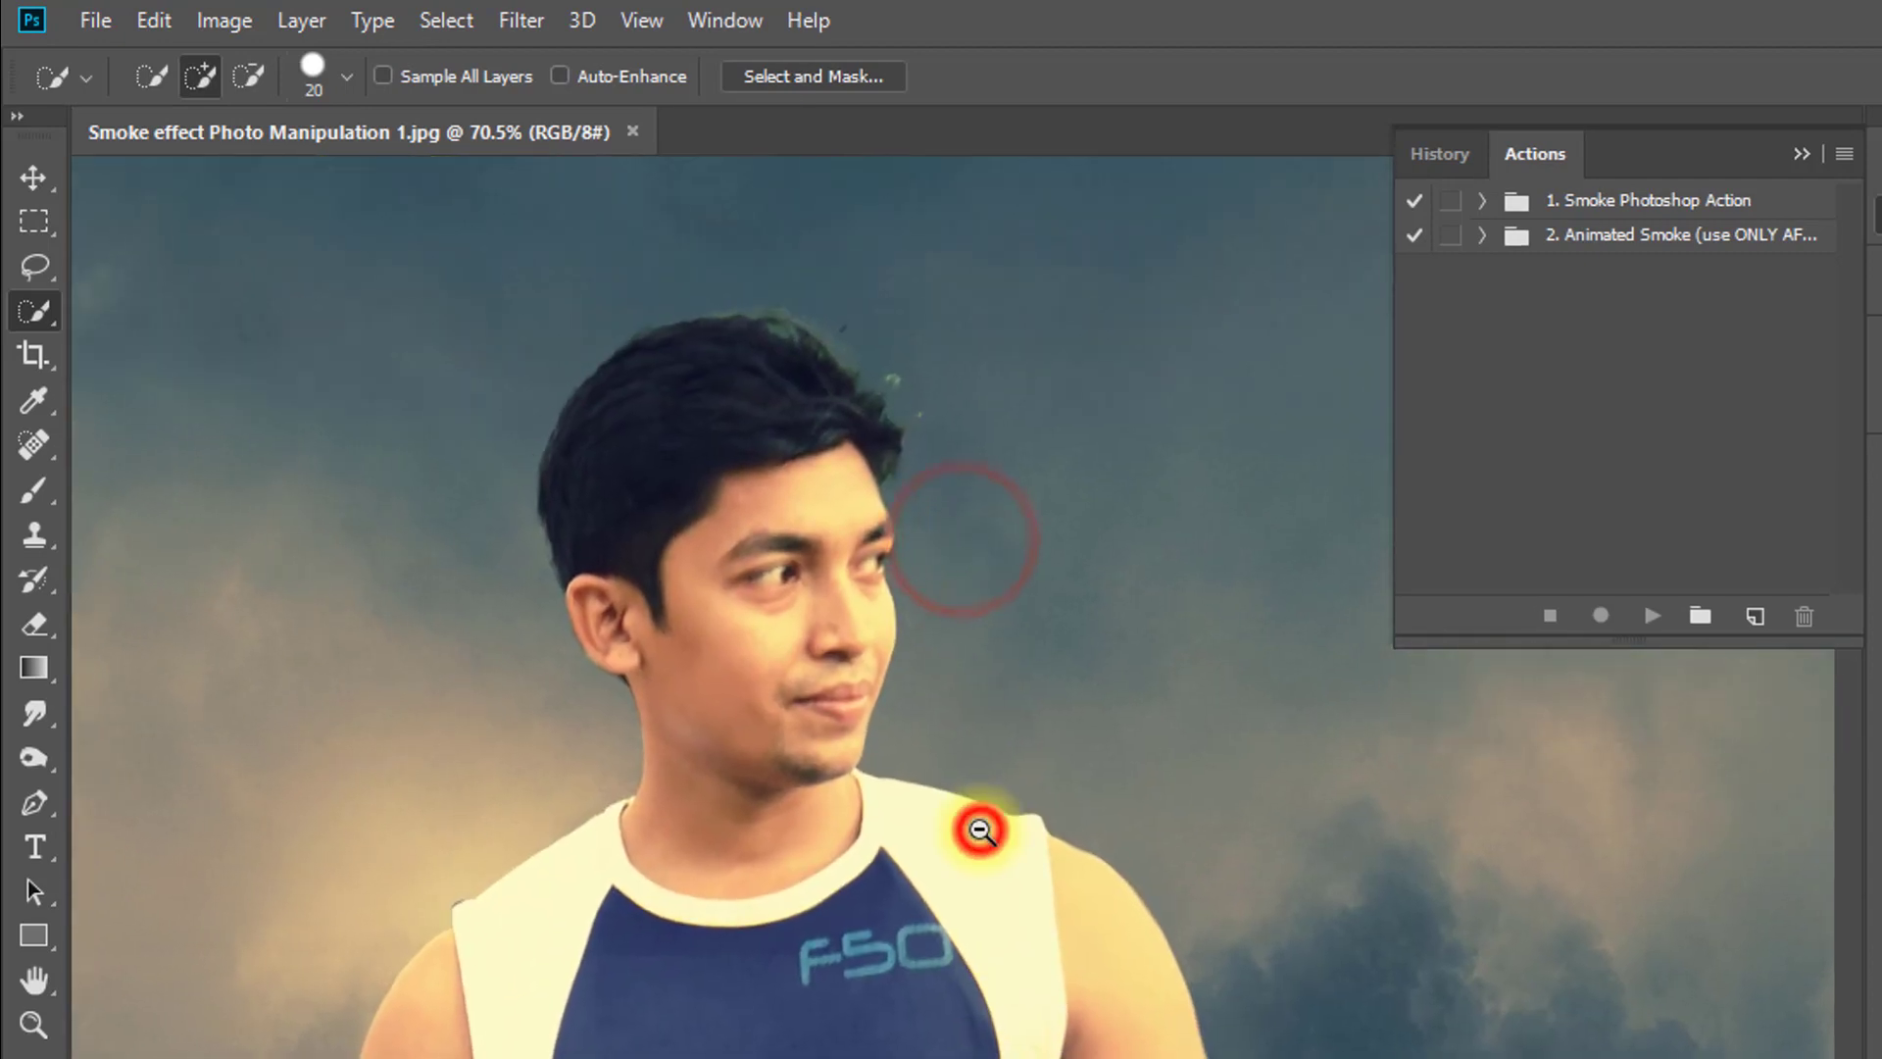
pyautogui.keyDown('alt'); pyautogui.click(981, 829); pyautogui.keyUp('alt')
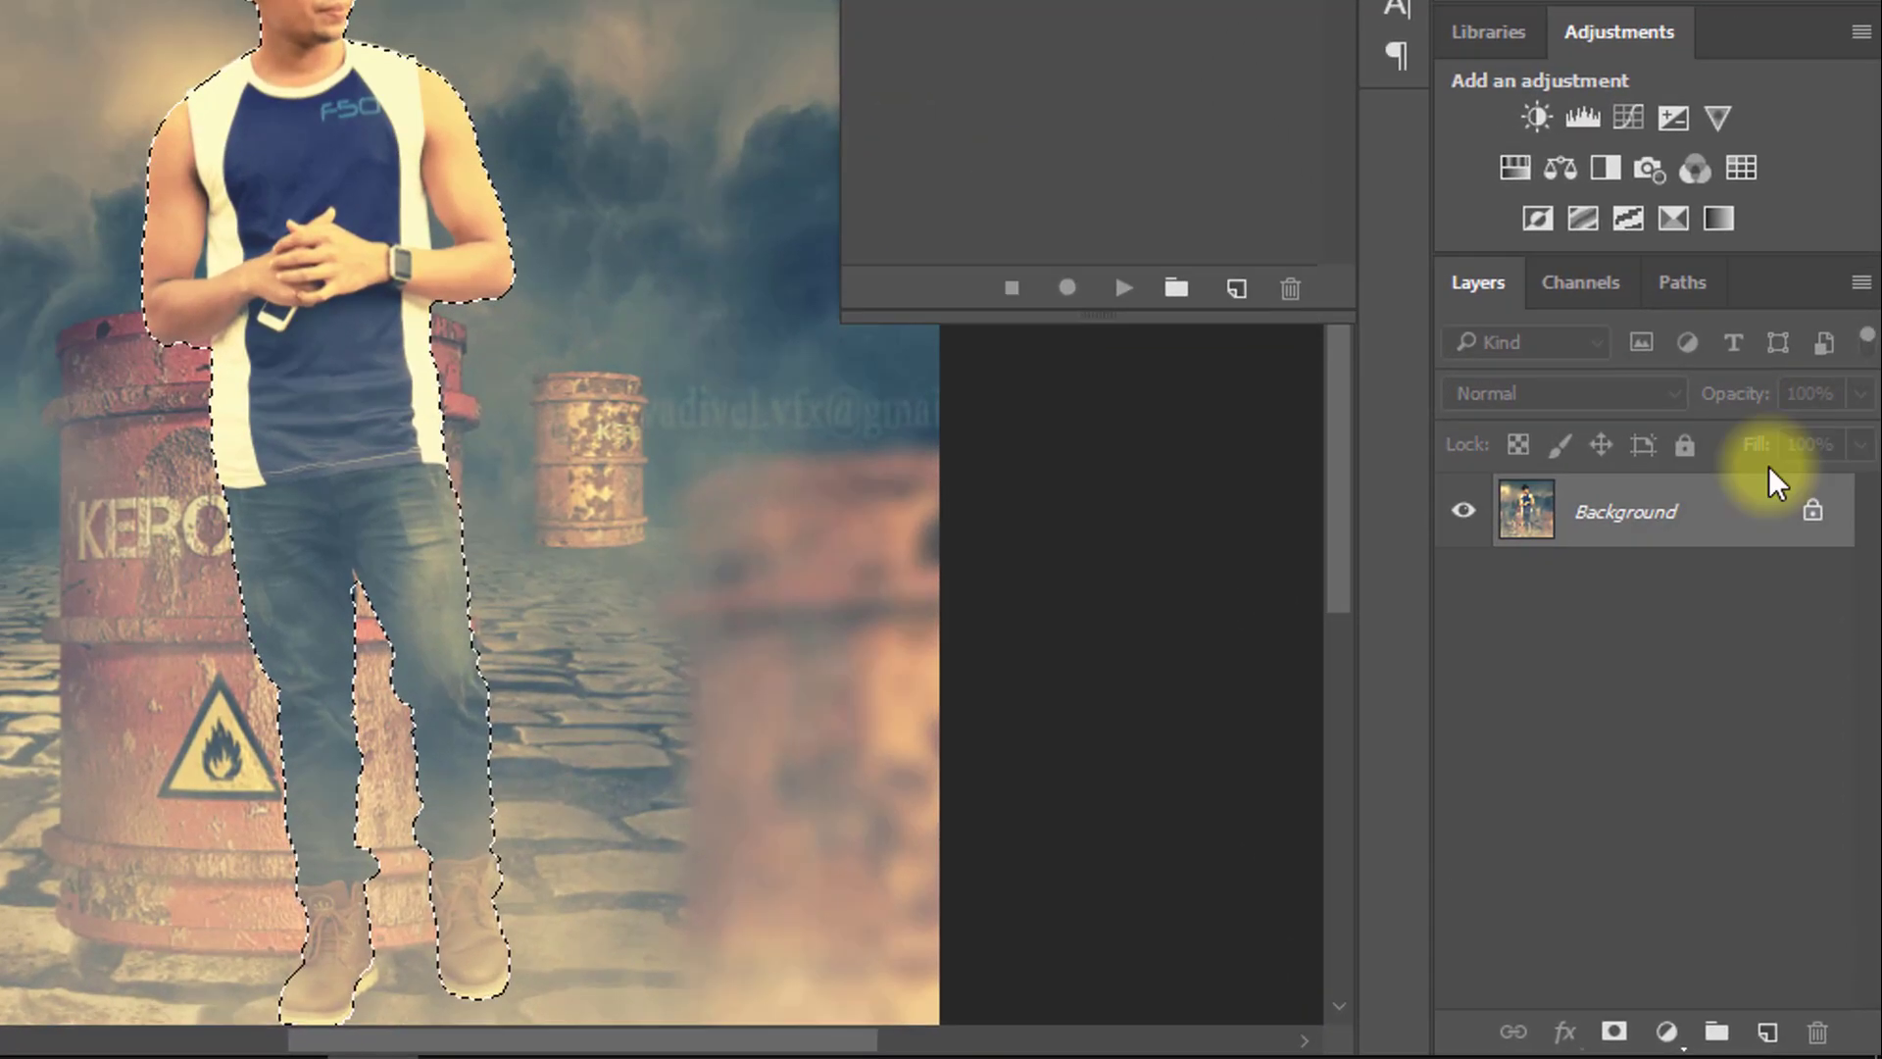
# - Add a new empty layer and set the foreground colour to red
pyautogui.click(1768, 1031)
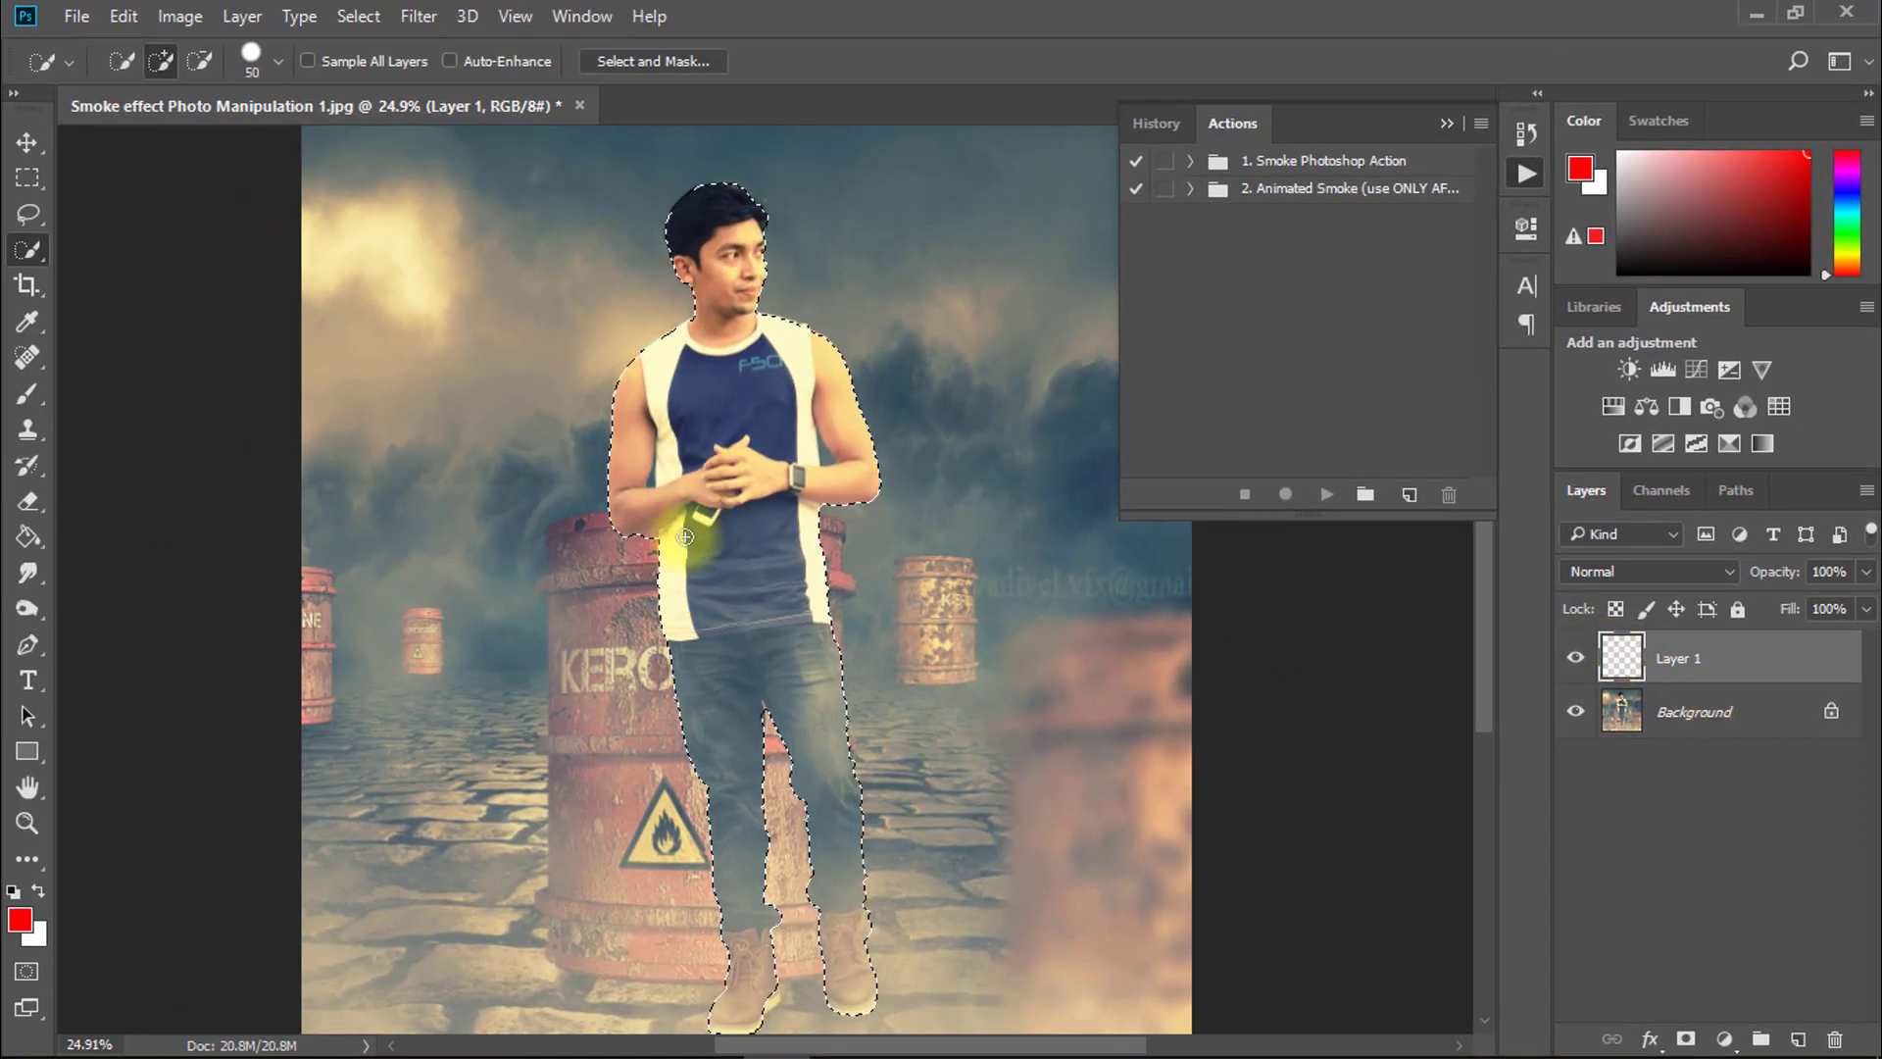
pyautogui.click(20, 920)
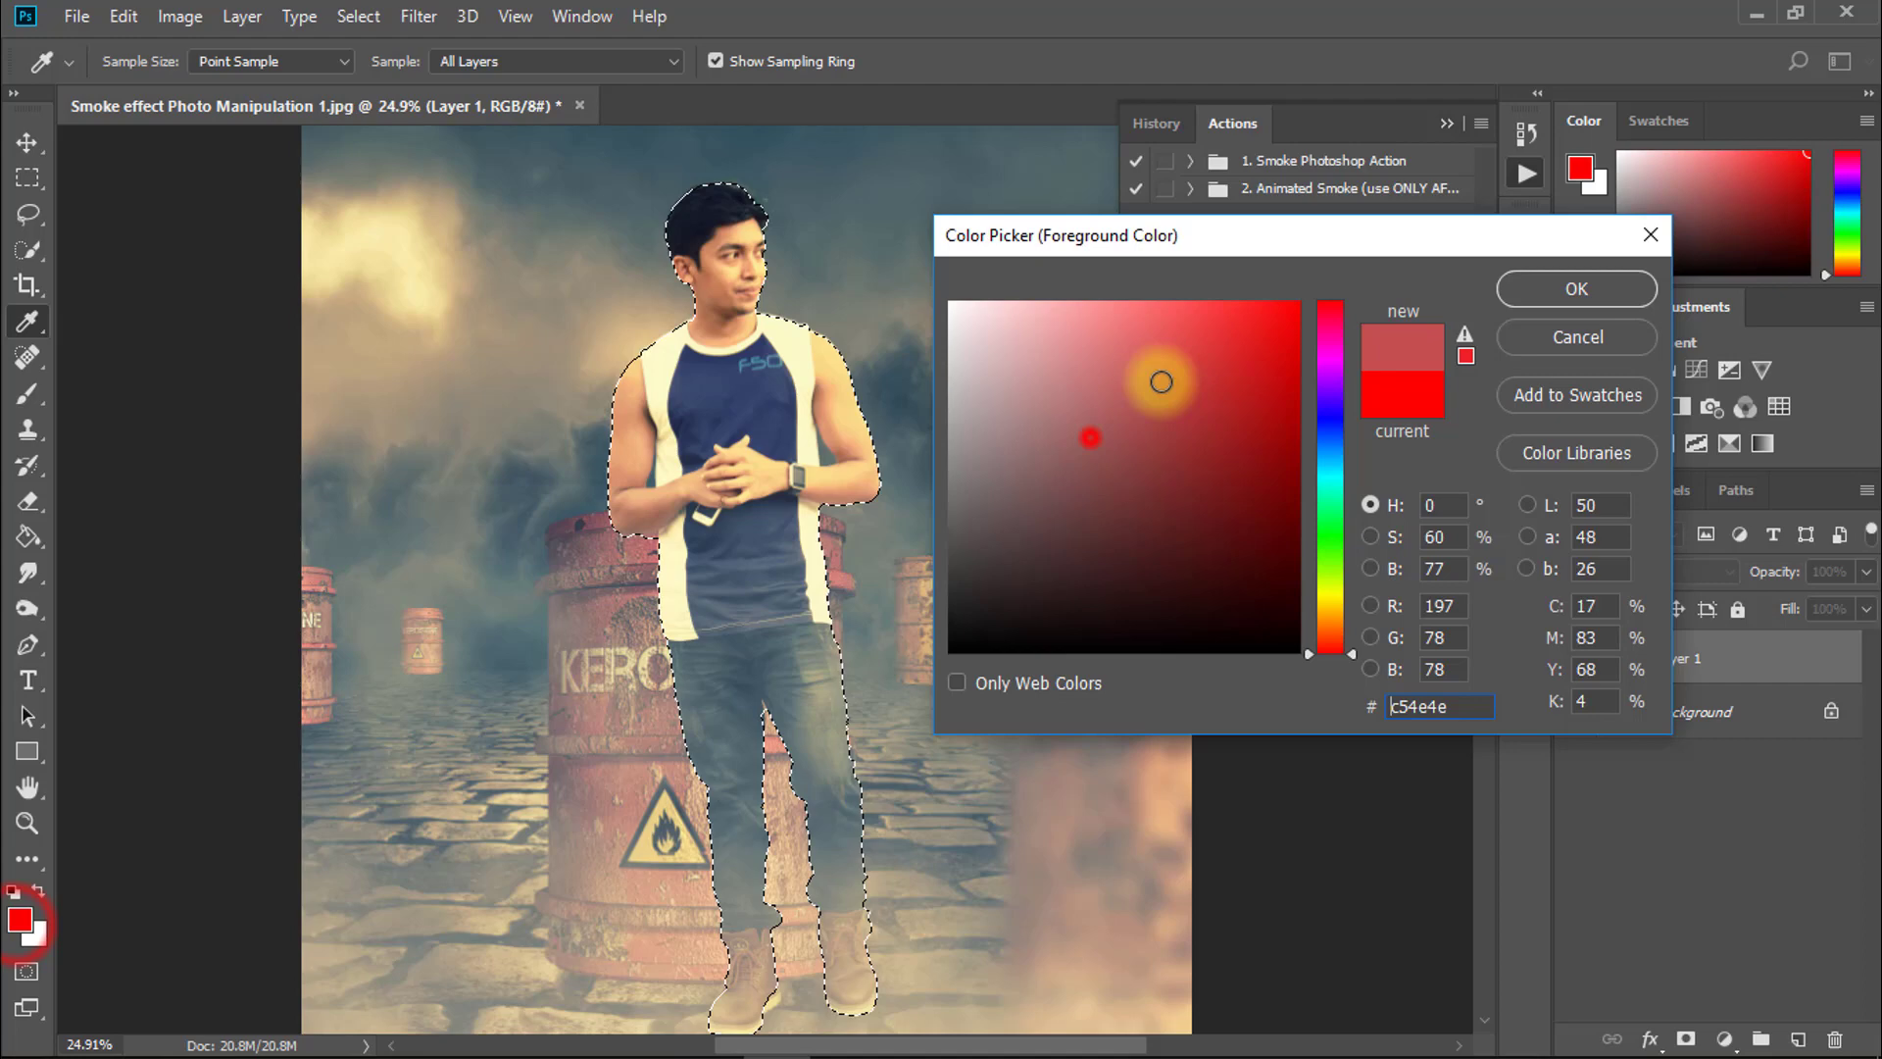
pyautogui.click(1583, 287)
# - Fill the man's selection with red using the Paint Bucket, then deselect
pyautogui.press('w')
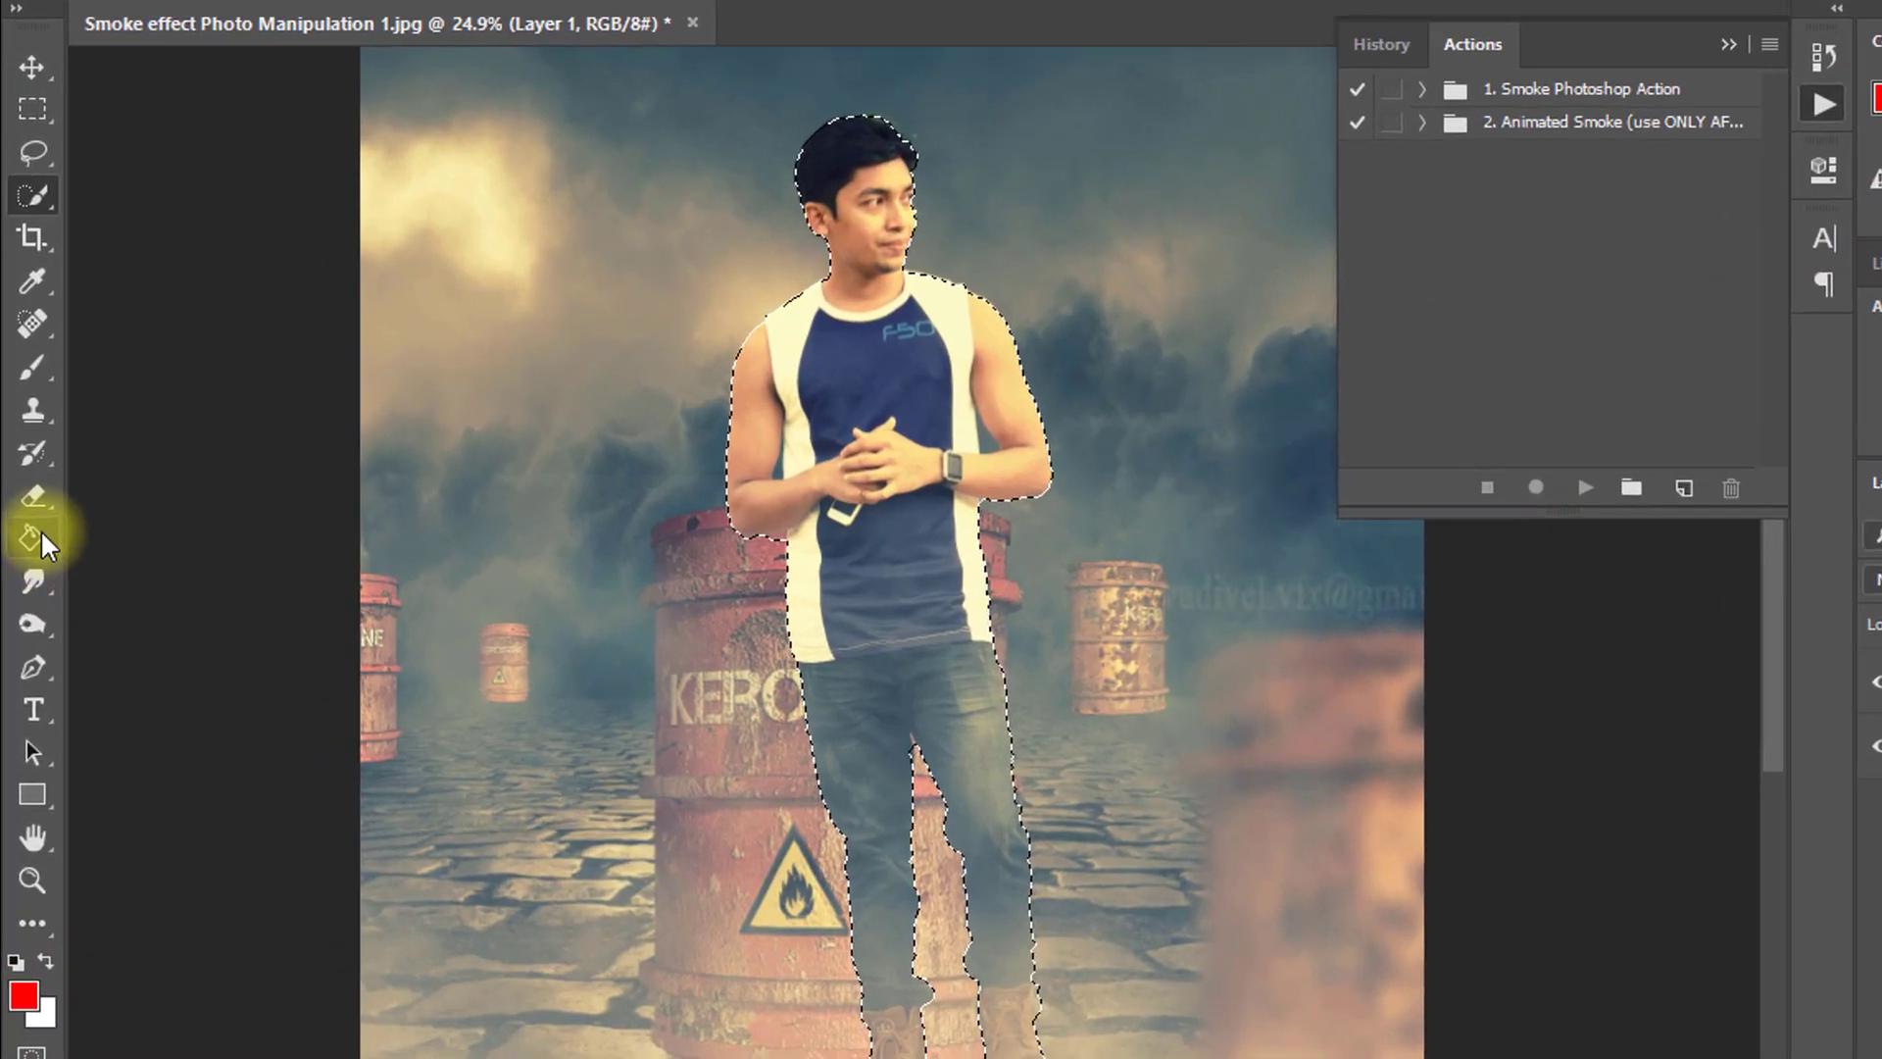
pyautogui.rightClick(28, 537)
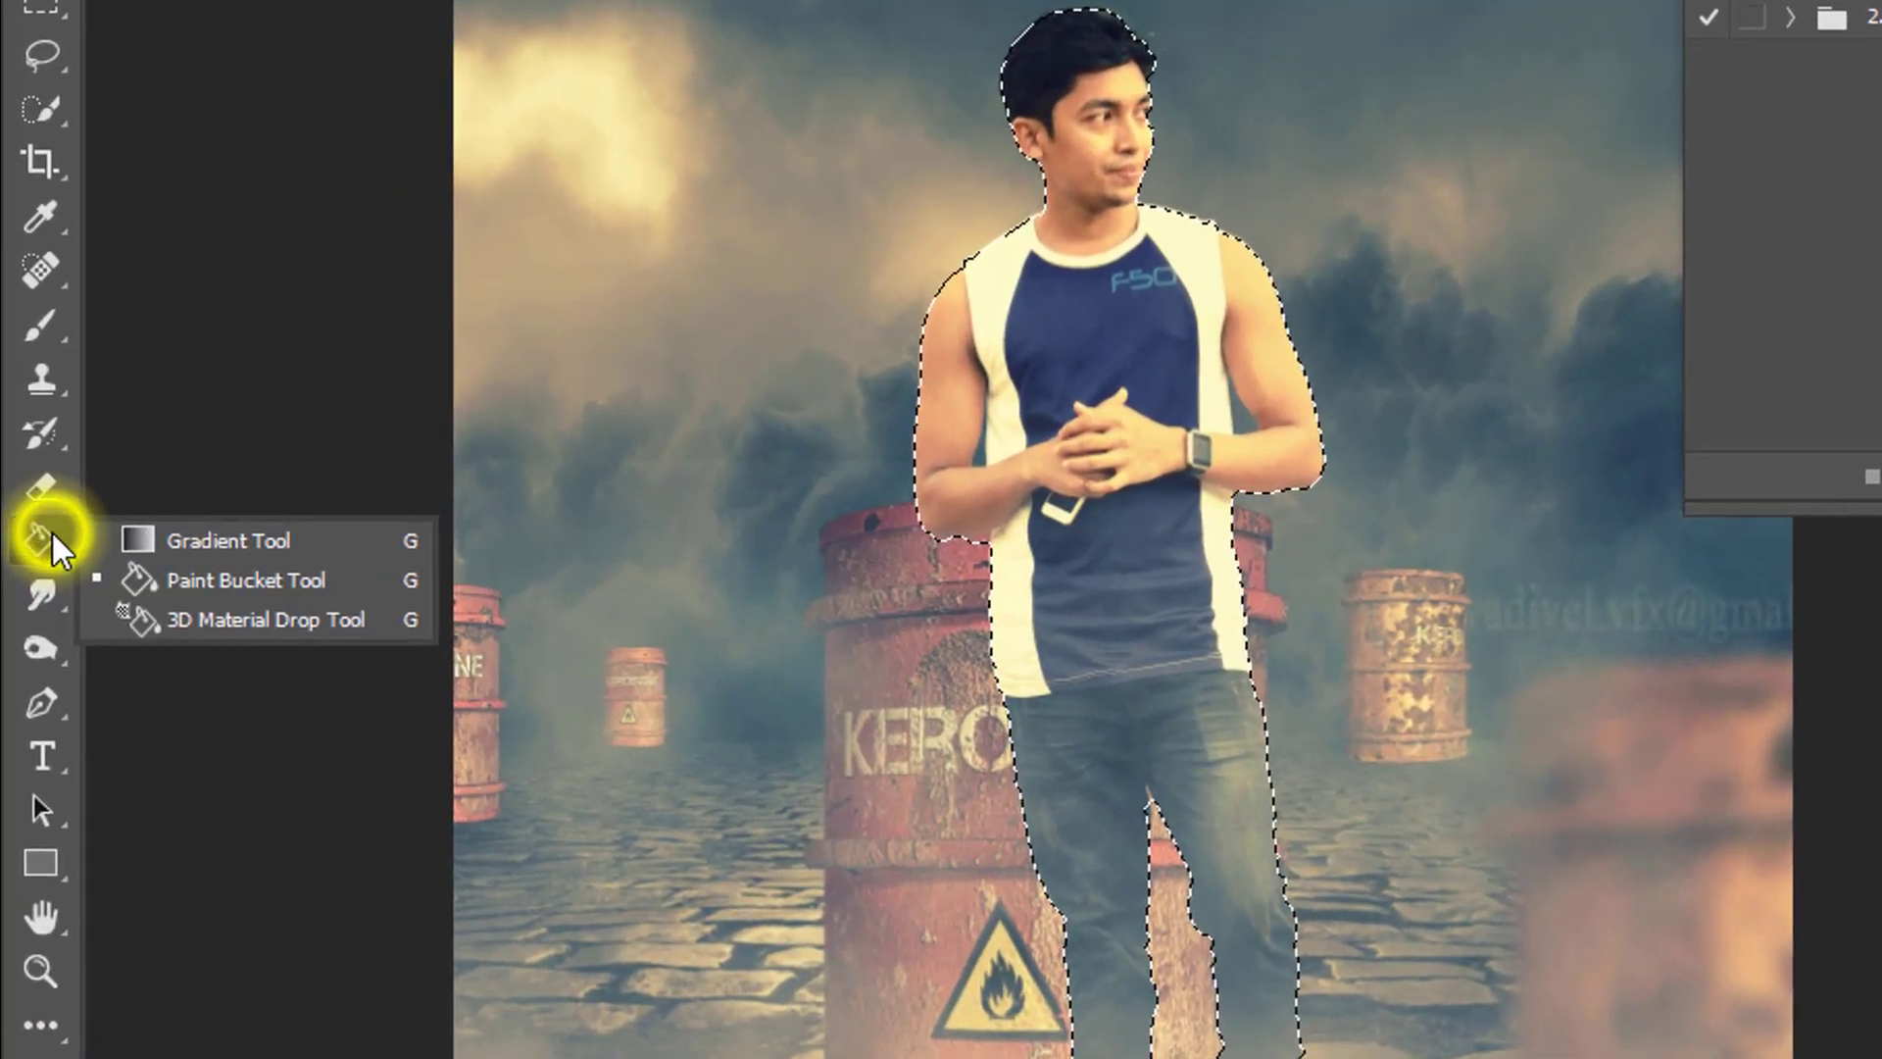
pyautogui.click(298, 577)
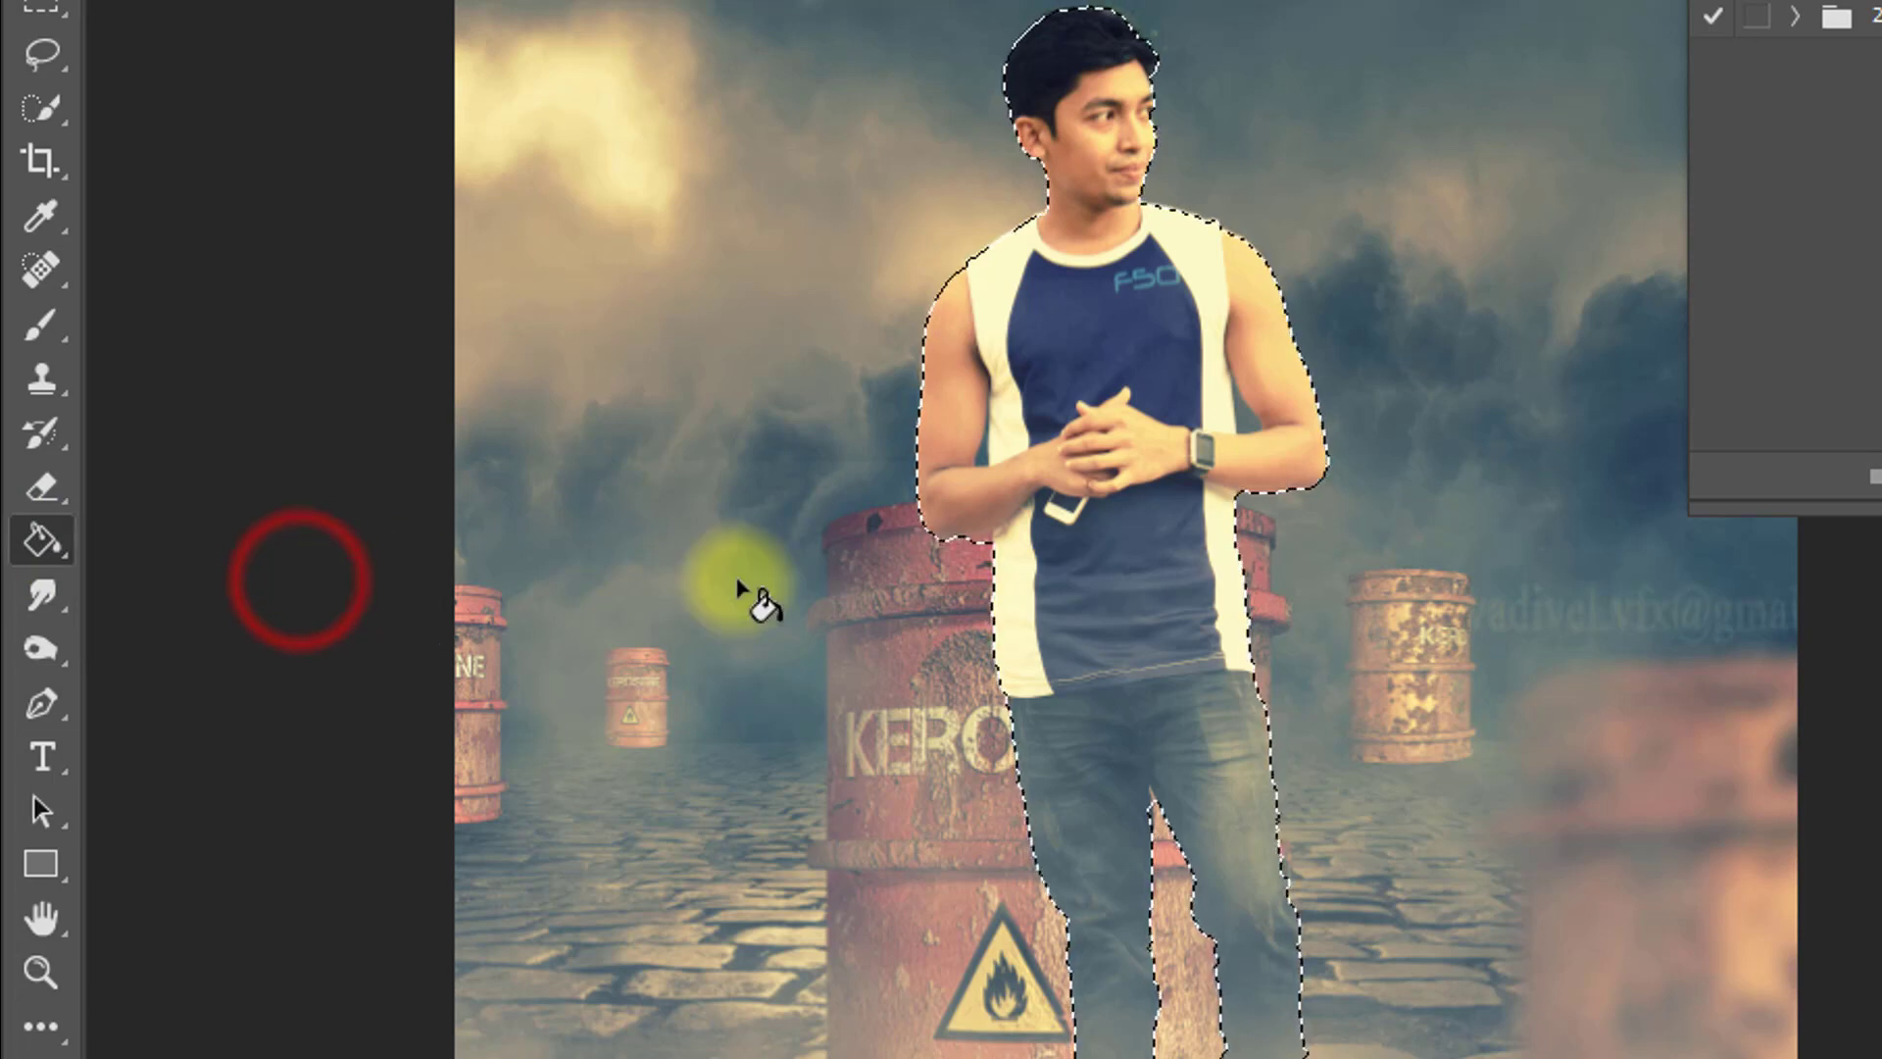
pyautogui.click(1118, 390)
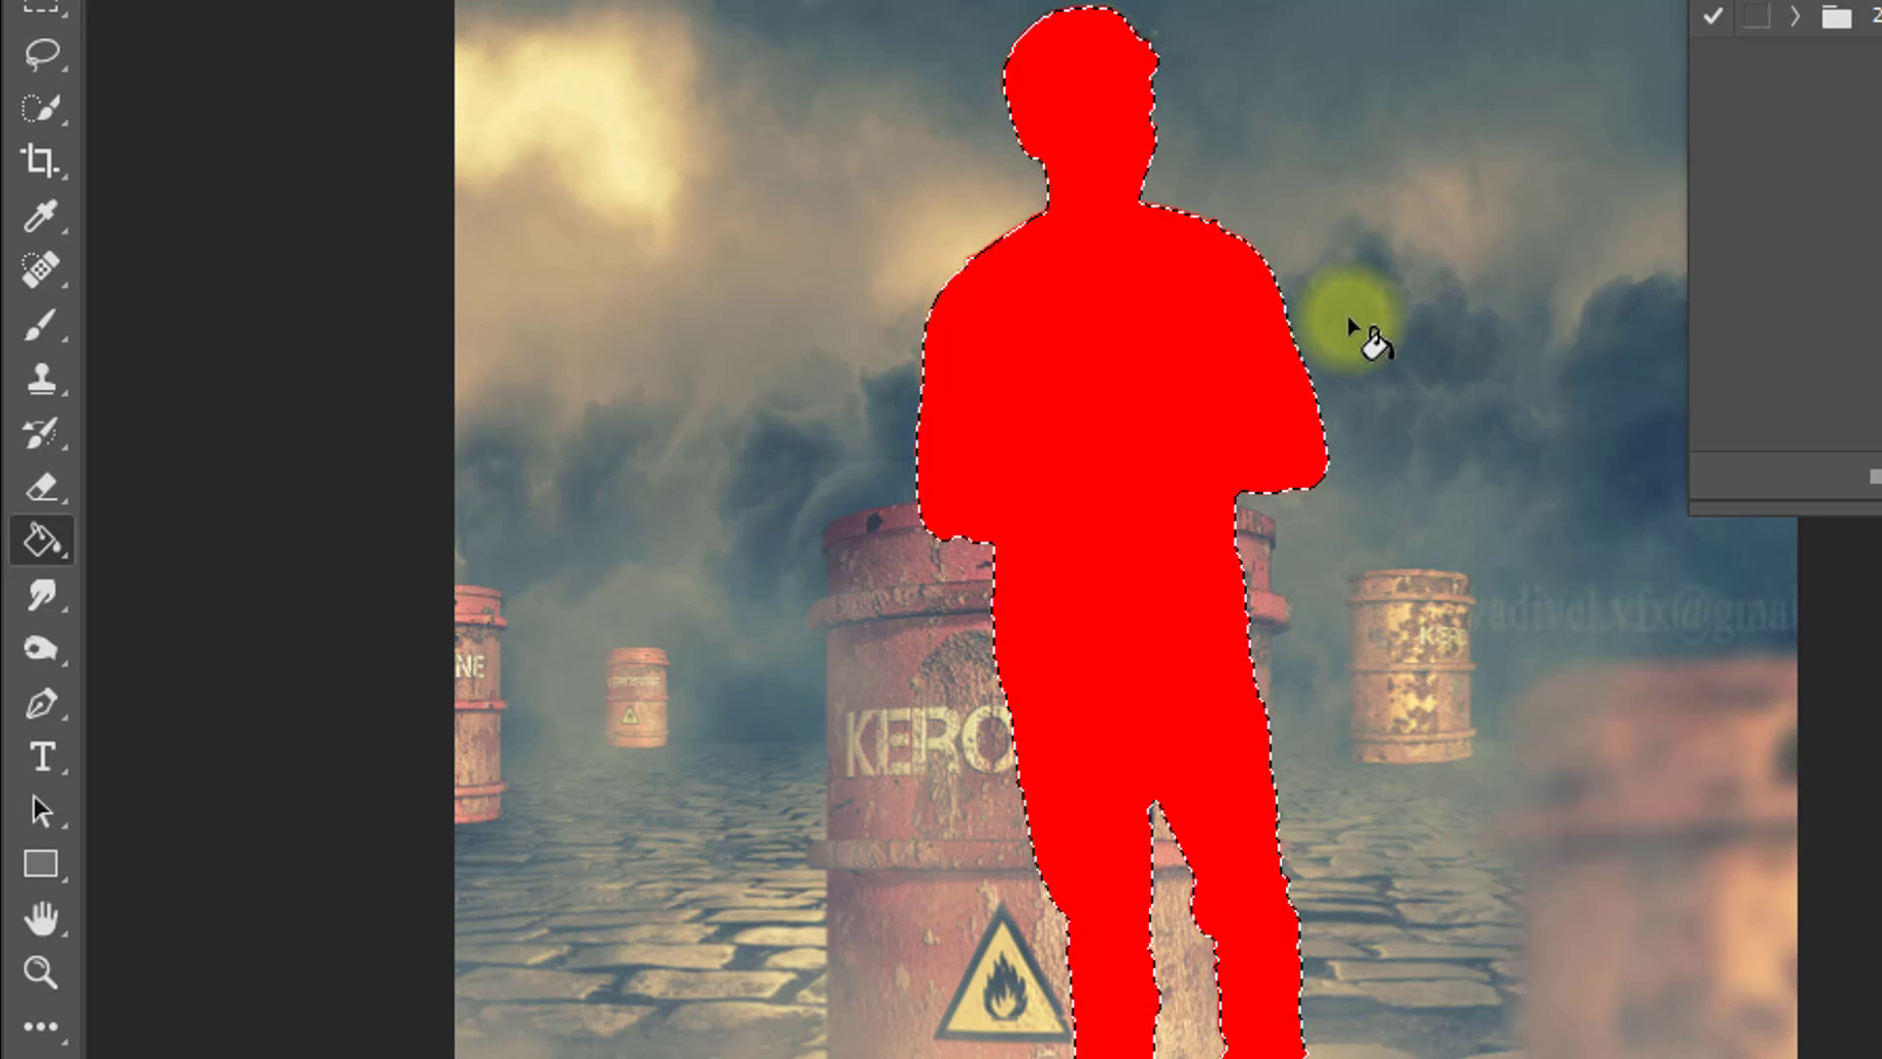
pyautogui.hotkey('ctrl', 'd')
pyautogui.hotkey('ctrl', 'd')
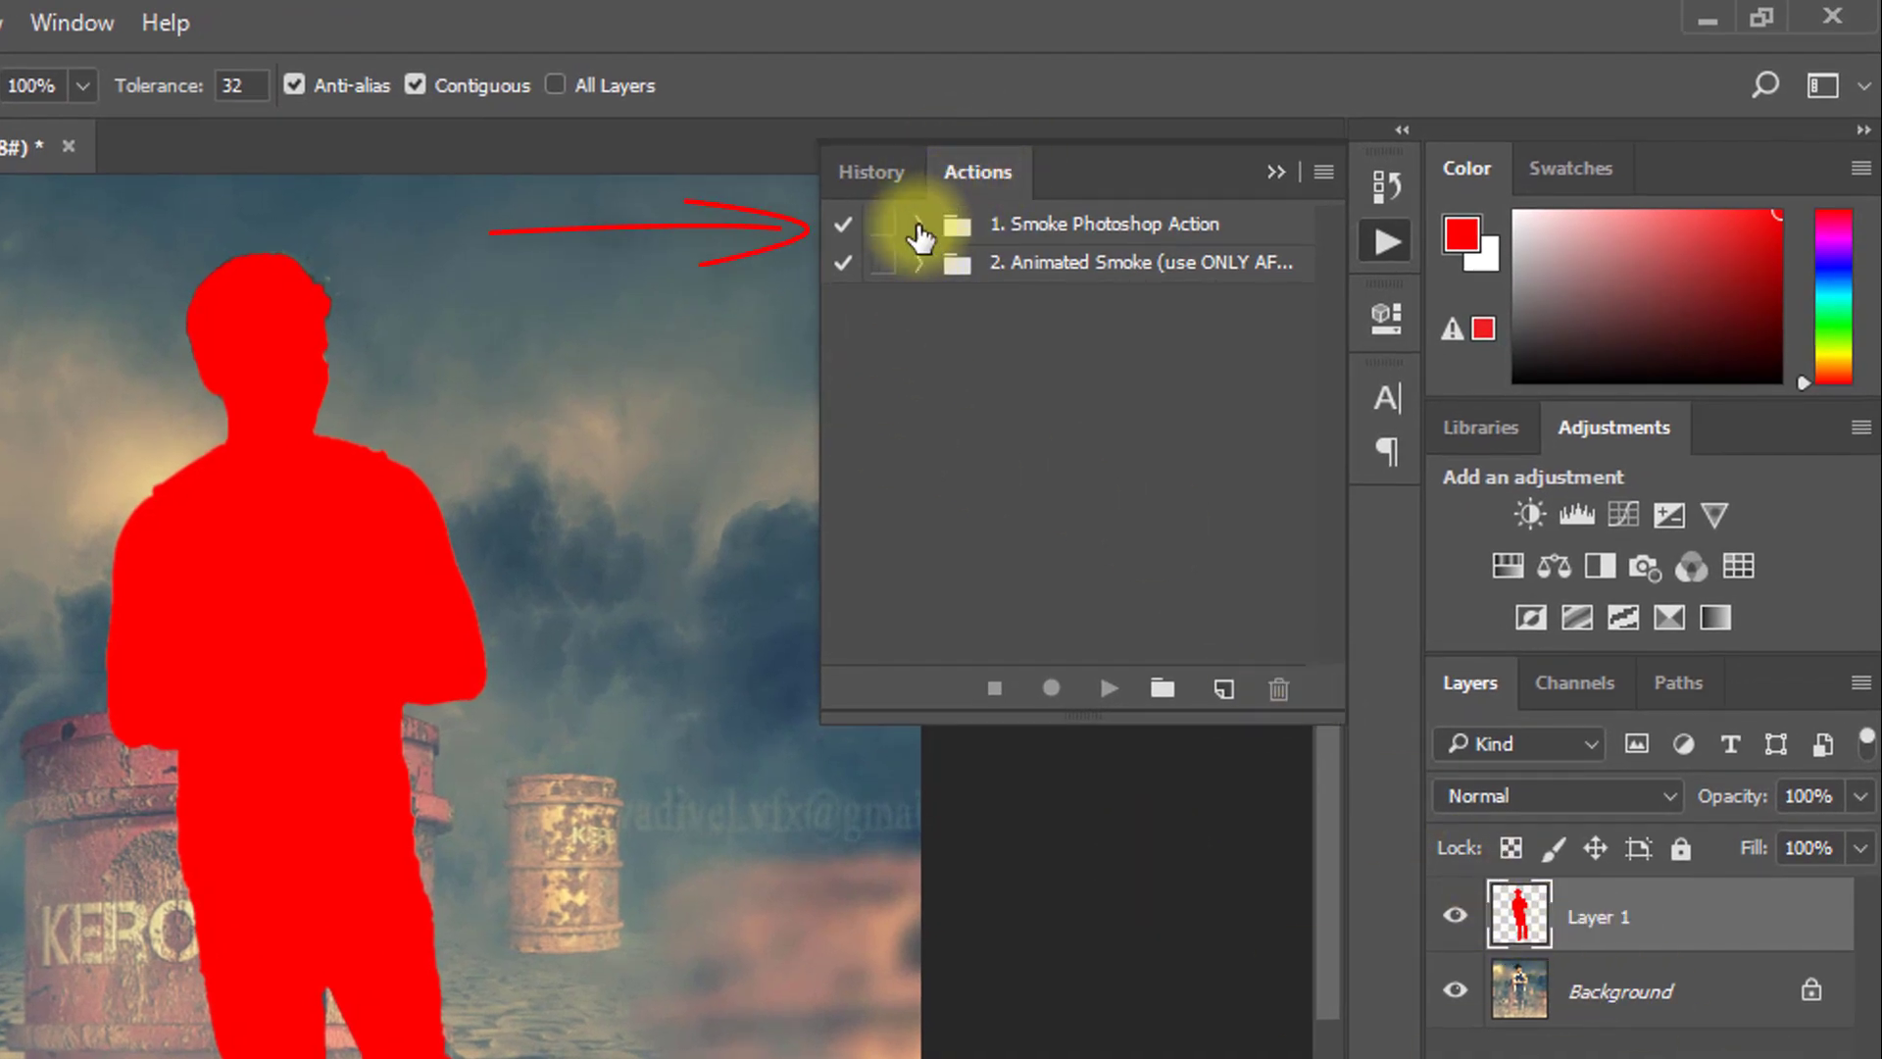
# - Expand the Smoke Photoshop Action set and rename Layer 1 to 'Area'
pyautogui.click(918, 228)
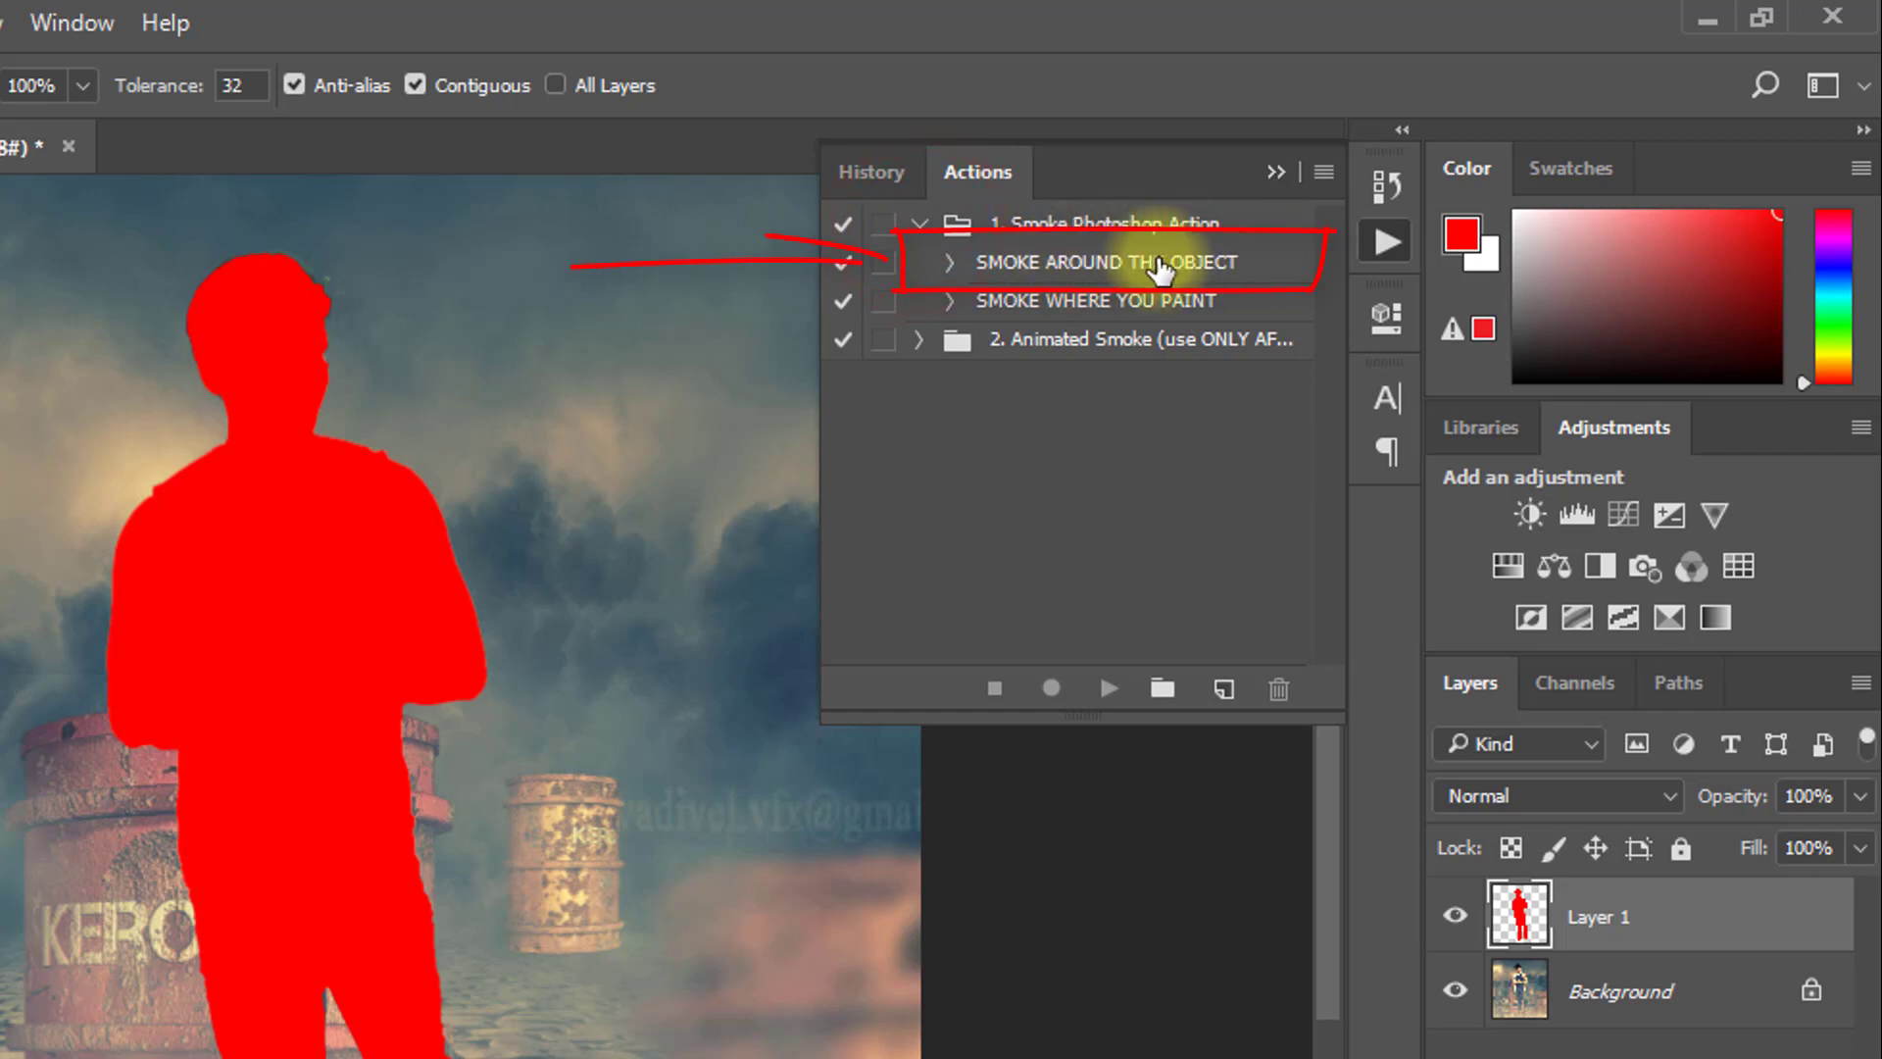
pyautogui.click(949, 263)
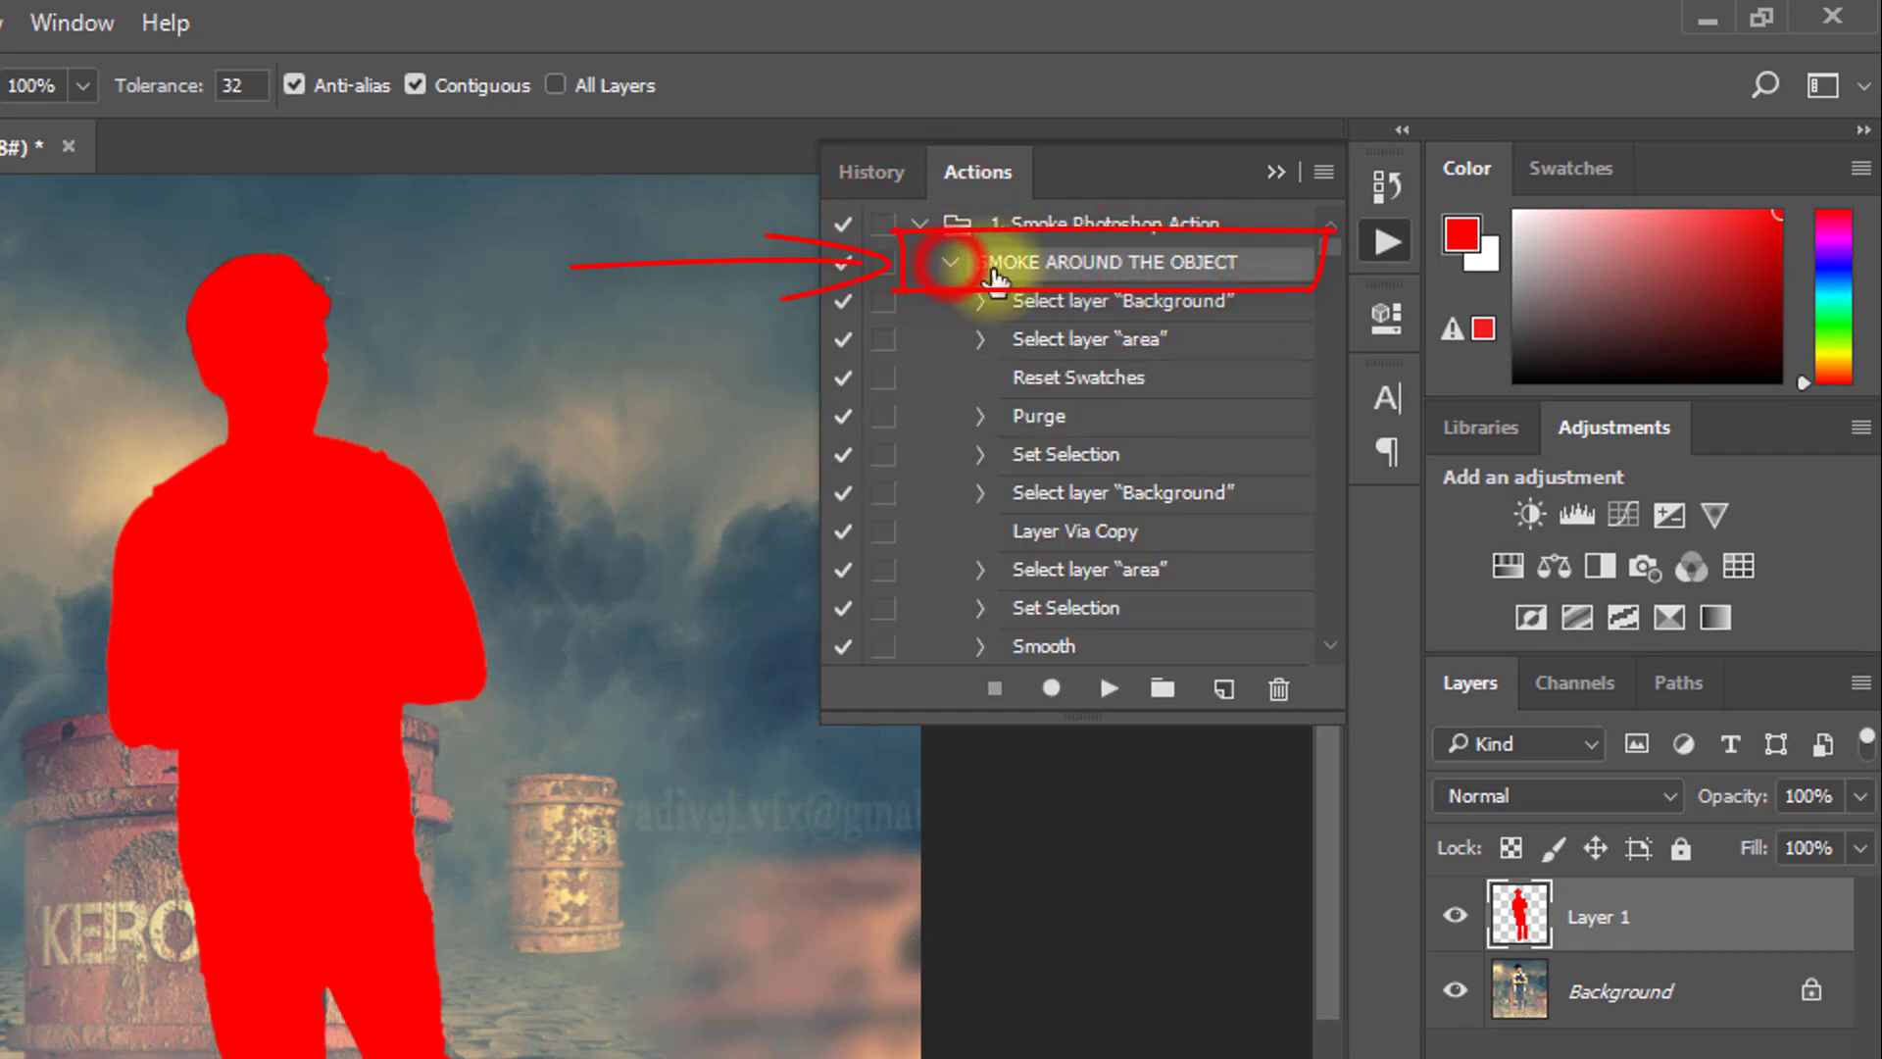
pyautogui.click(949, 262)
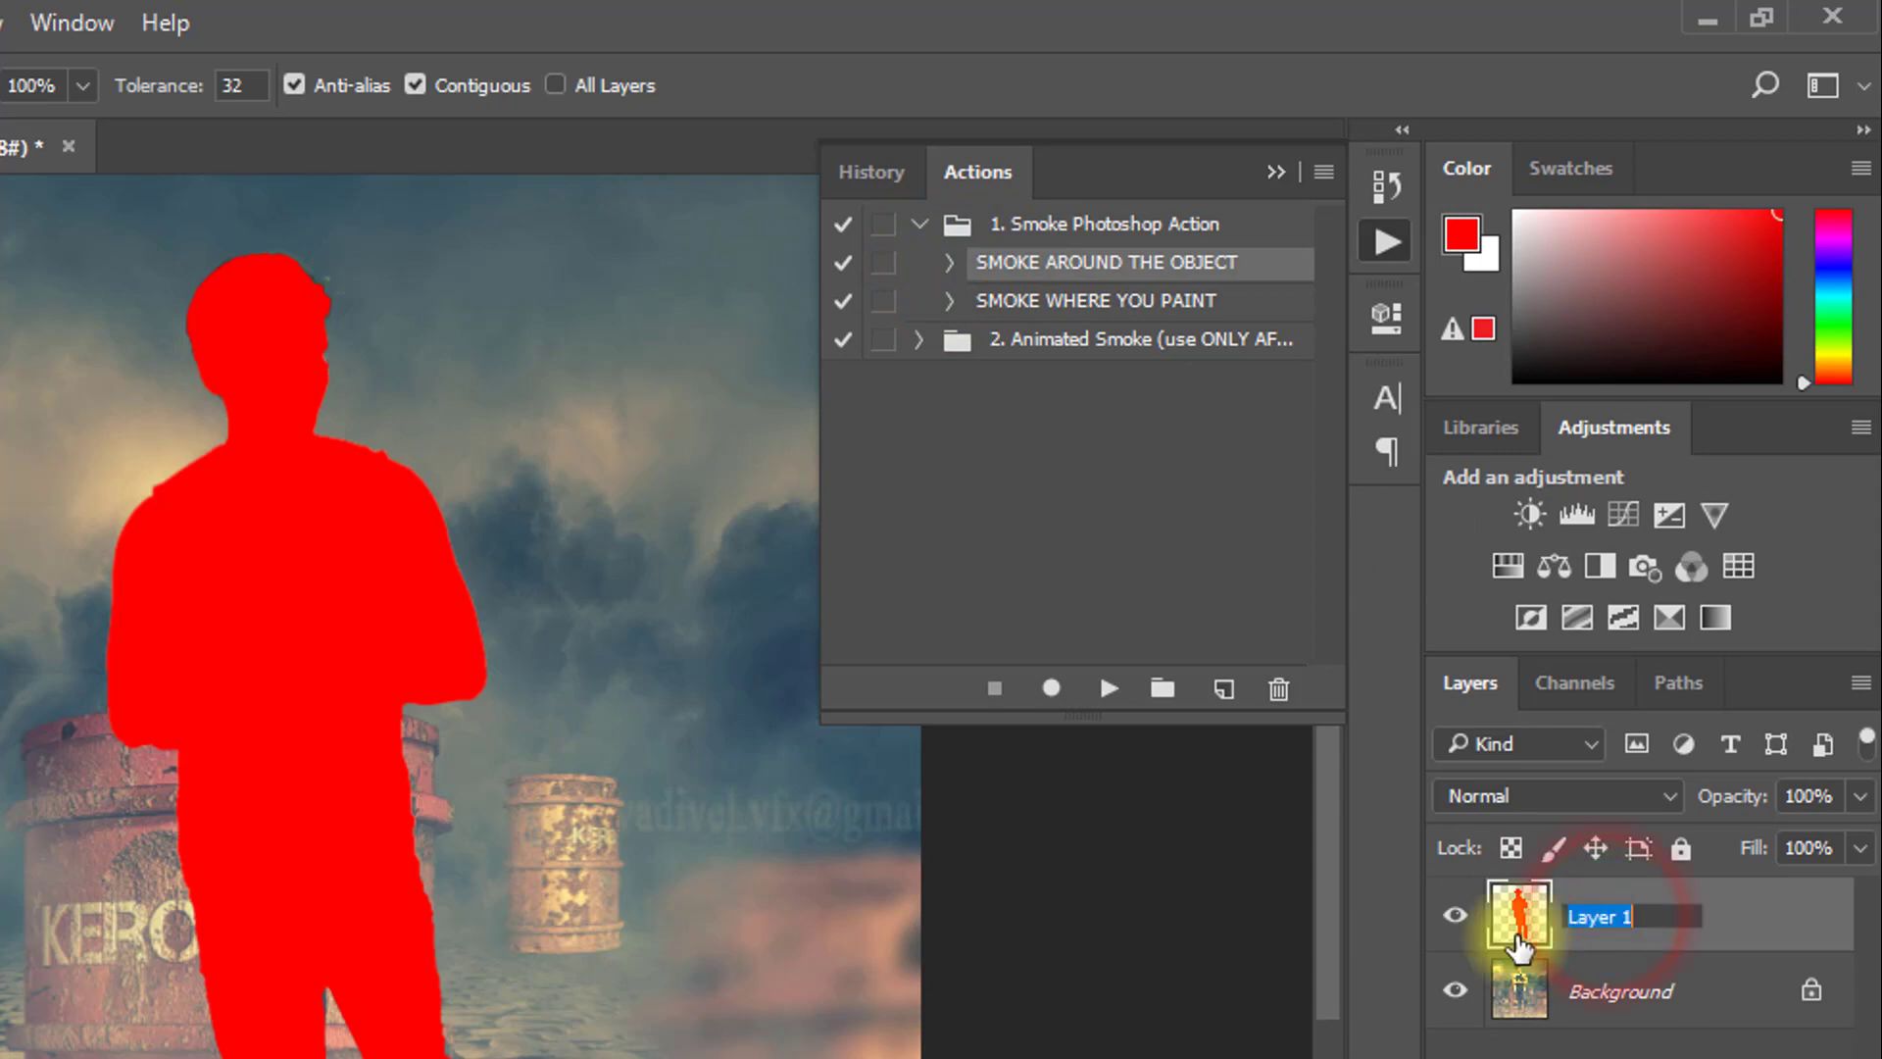
pyautogui.click(1632, 915)
pyautogui.write('Area')
pyautogui.press('Return')
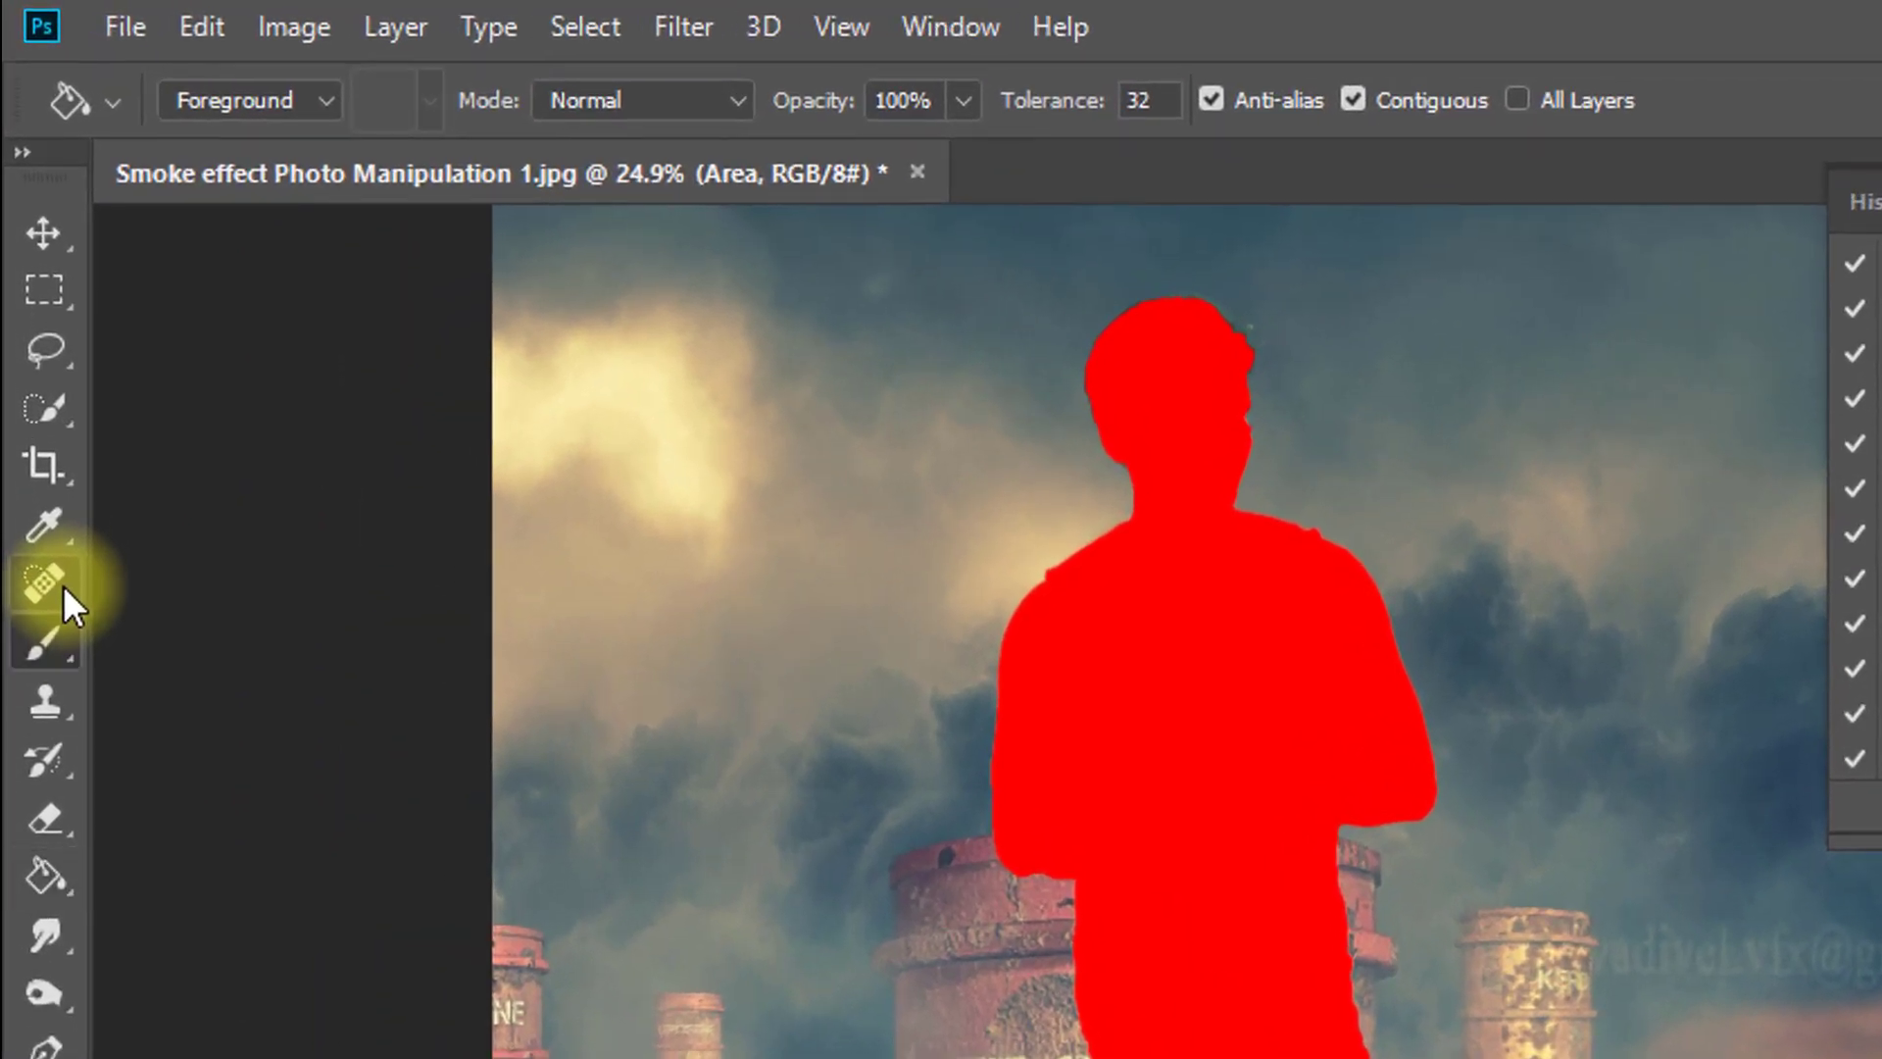
# - Select the standard Brush Tool and check the Smoke brush presets
pyautogui.click(44, 639)
pyautogui.rightClick(44, 639)
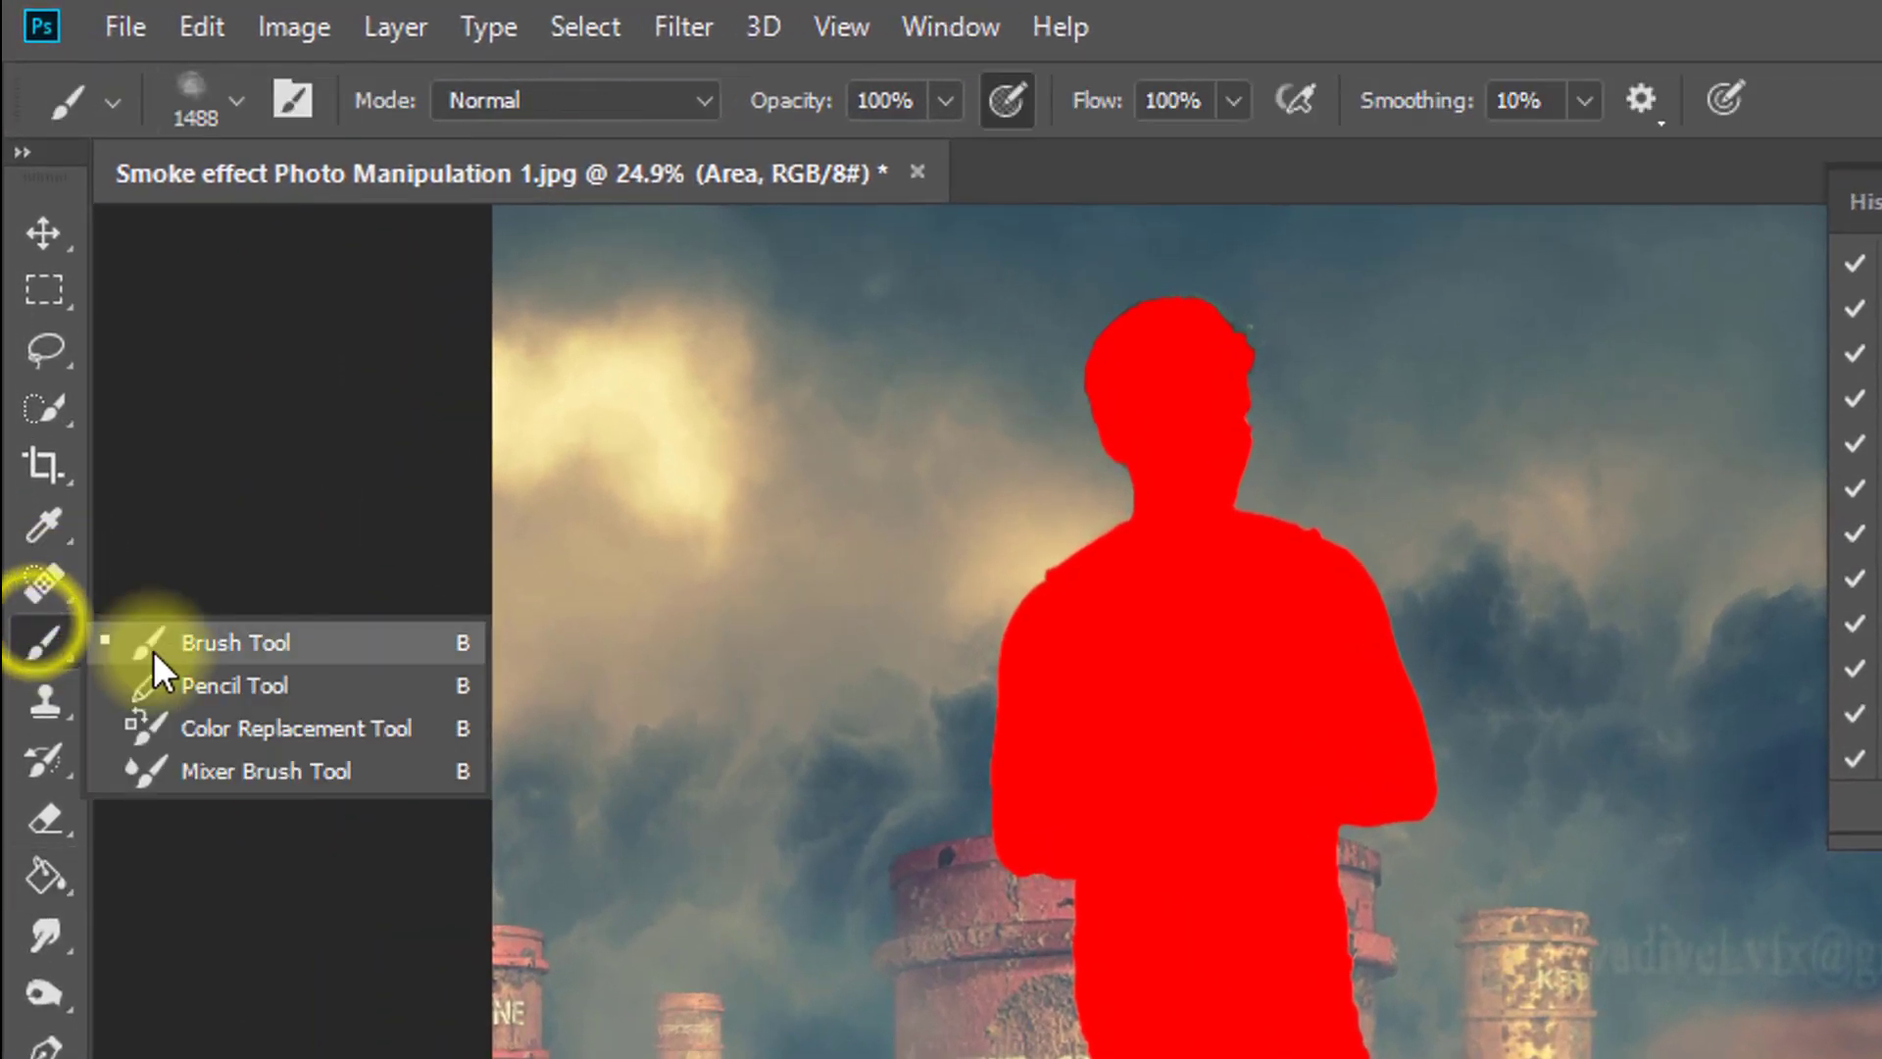
pyautogui.click(176, 643)
pyautogui.rightClick(850, 836)
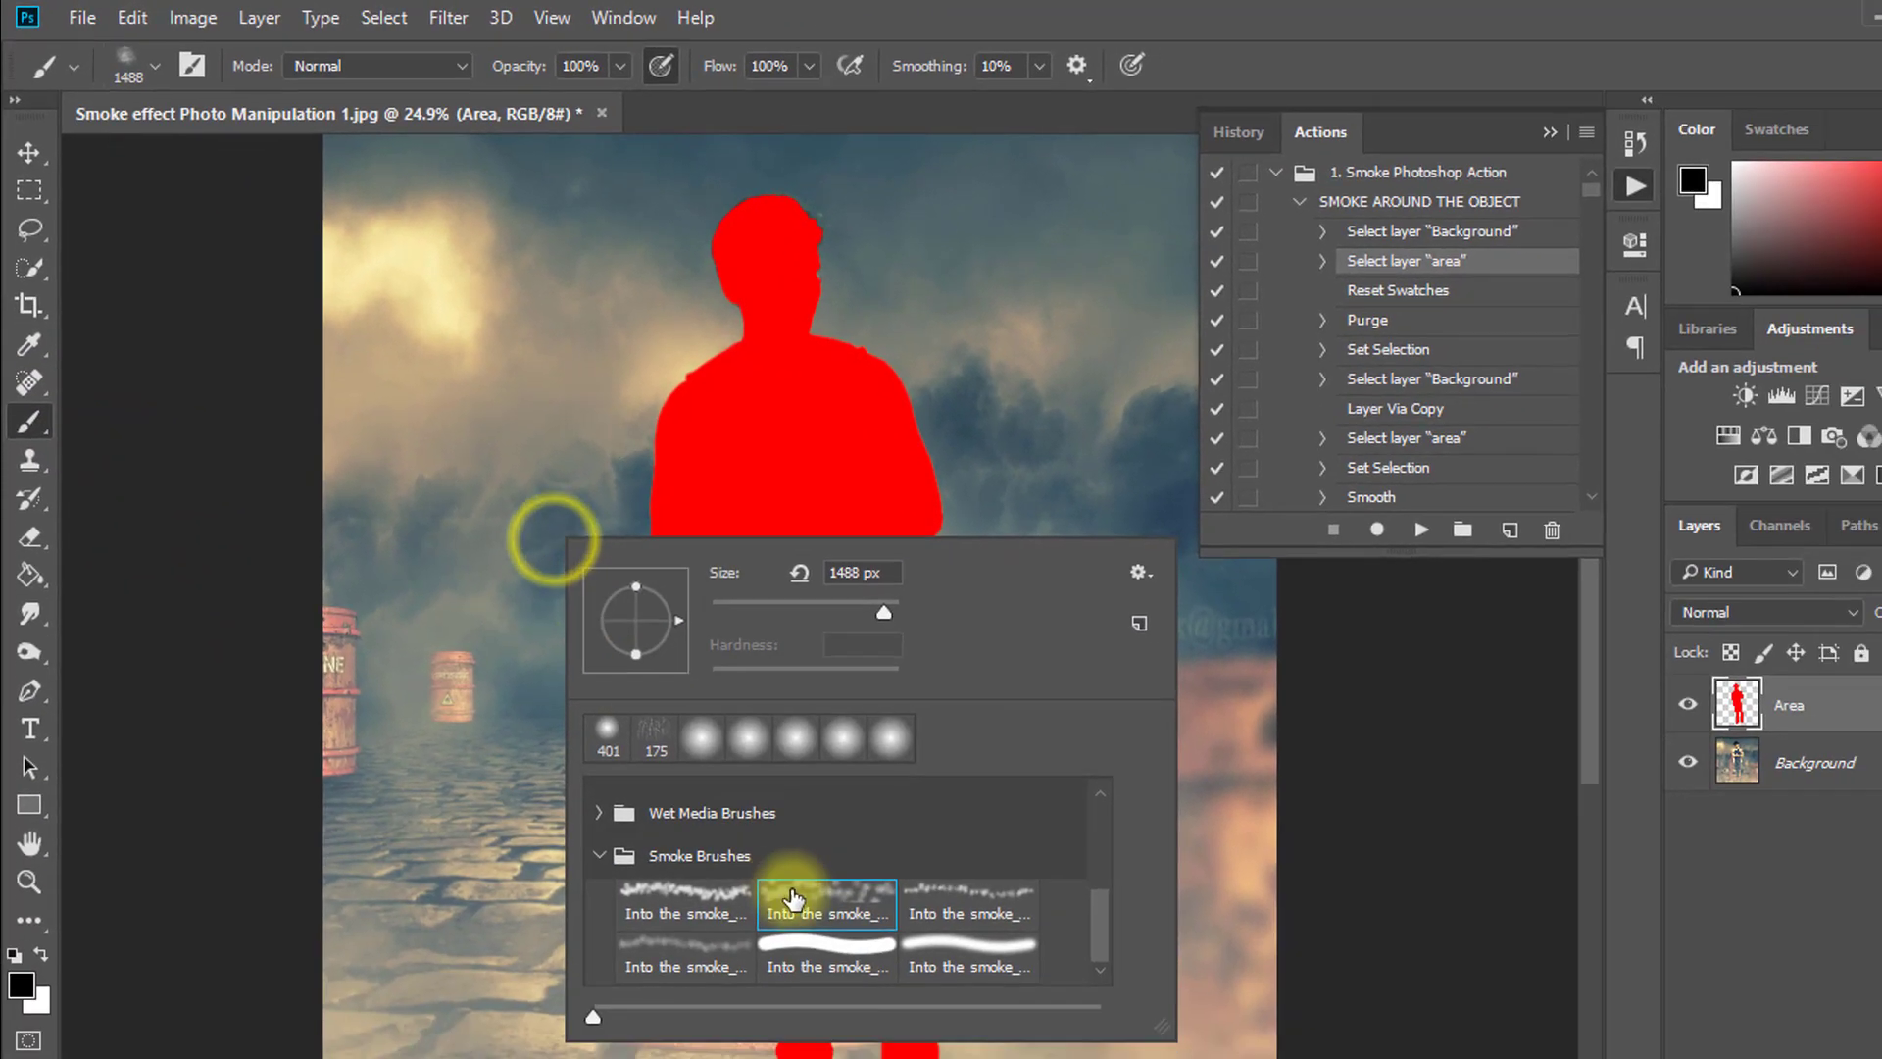
pyautogui.click(1339, 13)
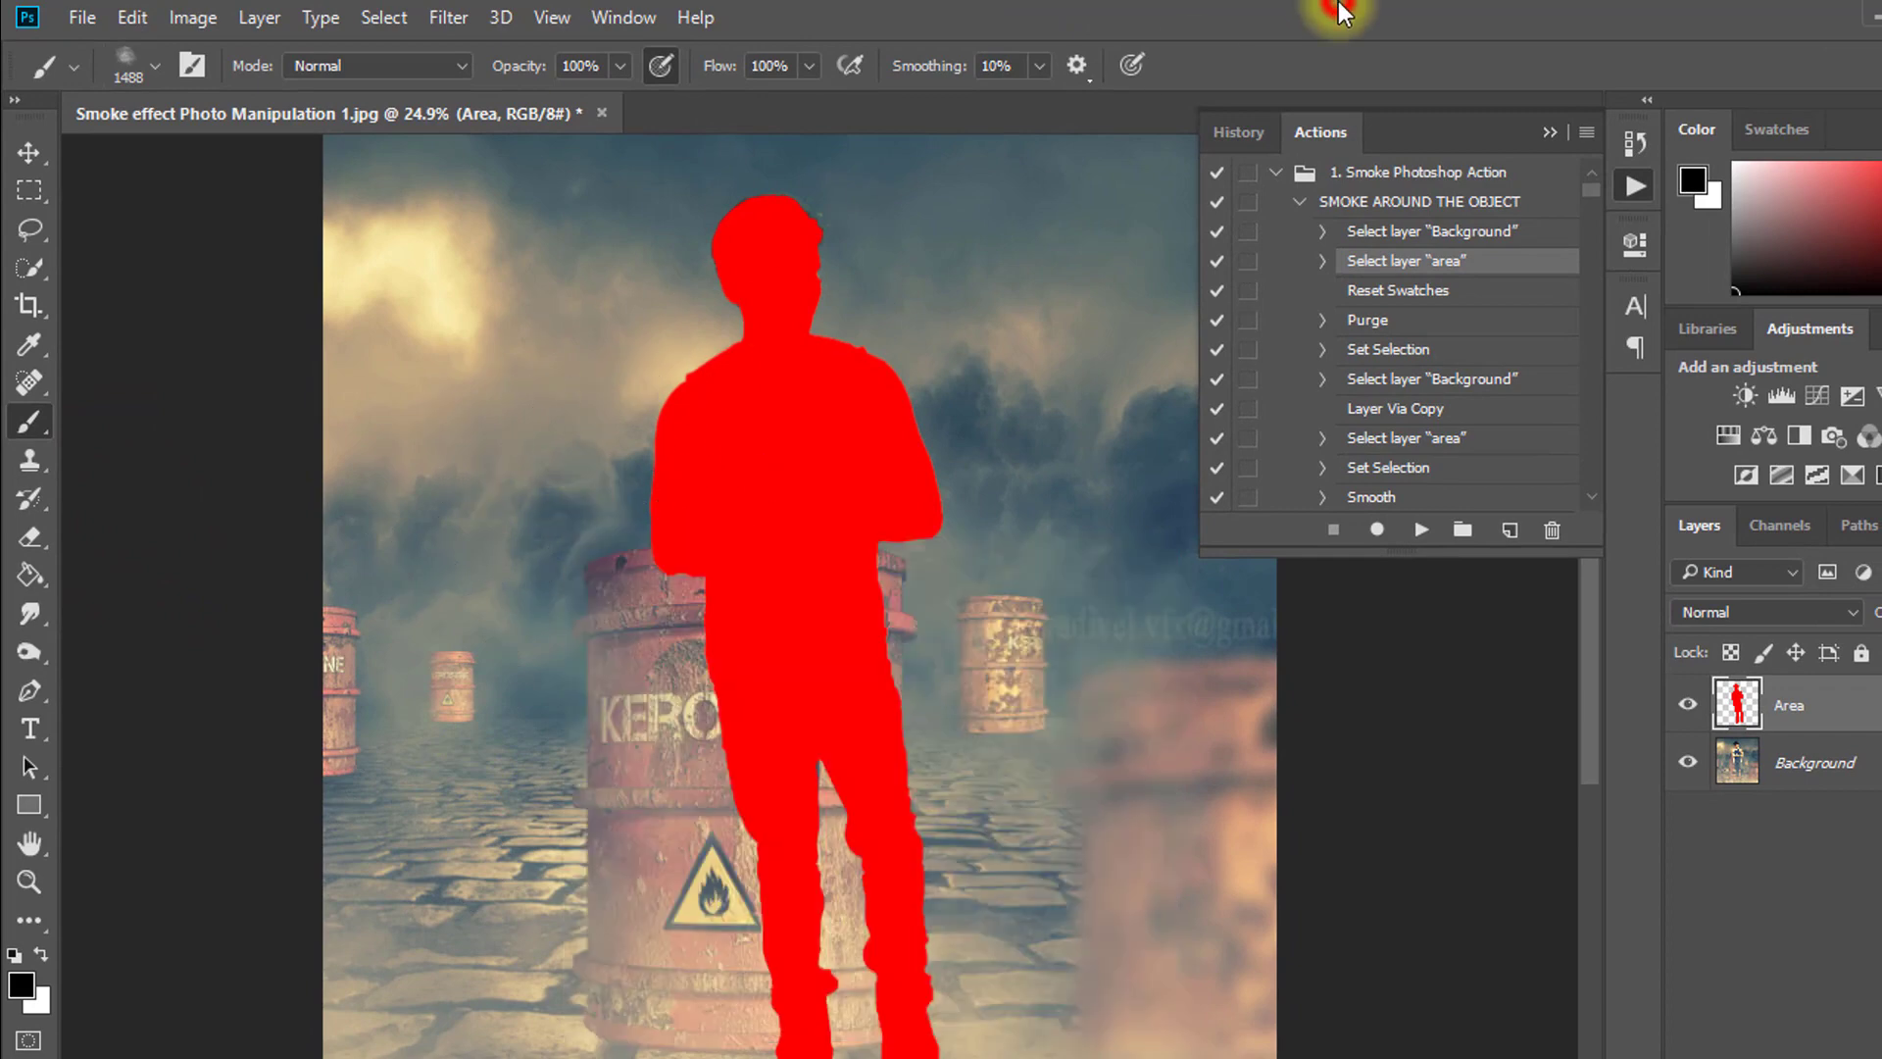
# - Select the SMOKE AROUND THE OBJECT action in the Actions panel
pyautogui.click(1301, 202)
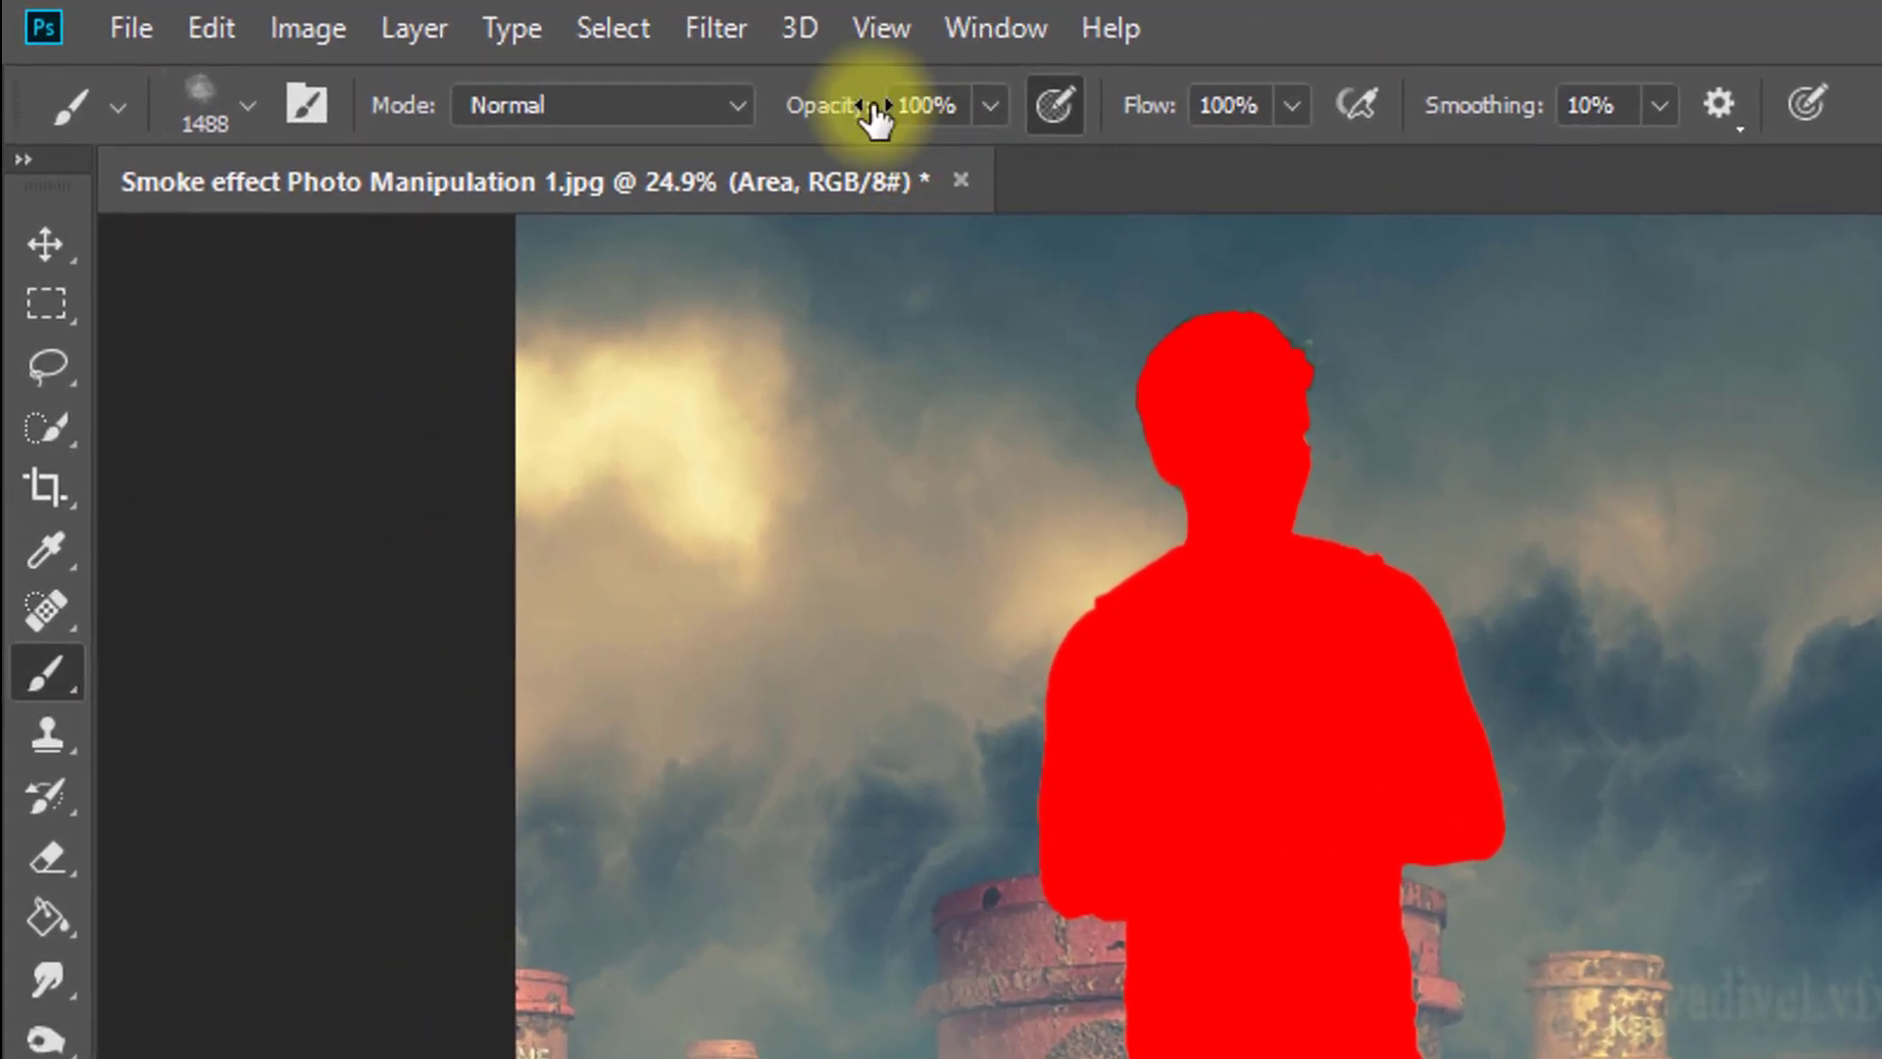
pyautogui.click(566, 65)
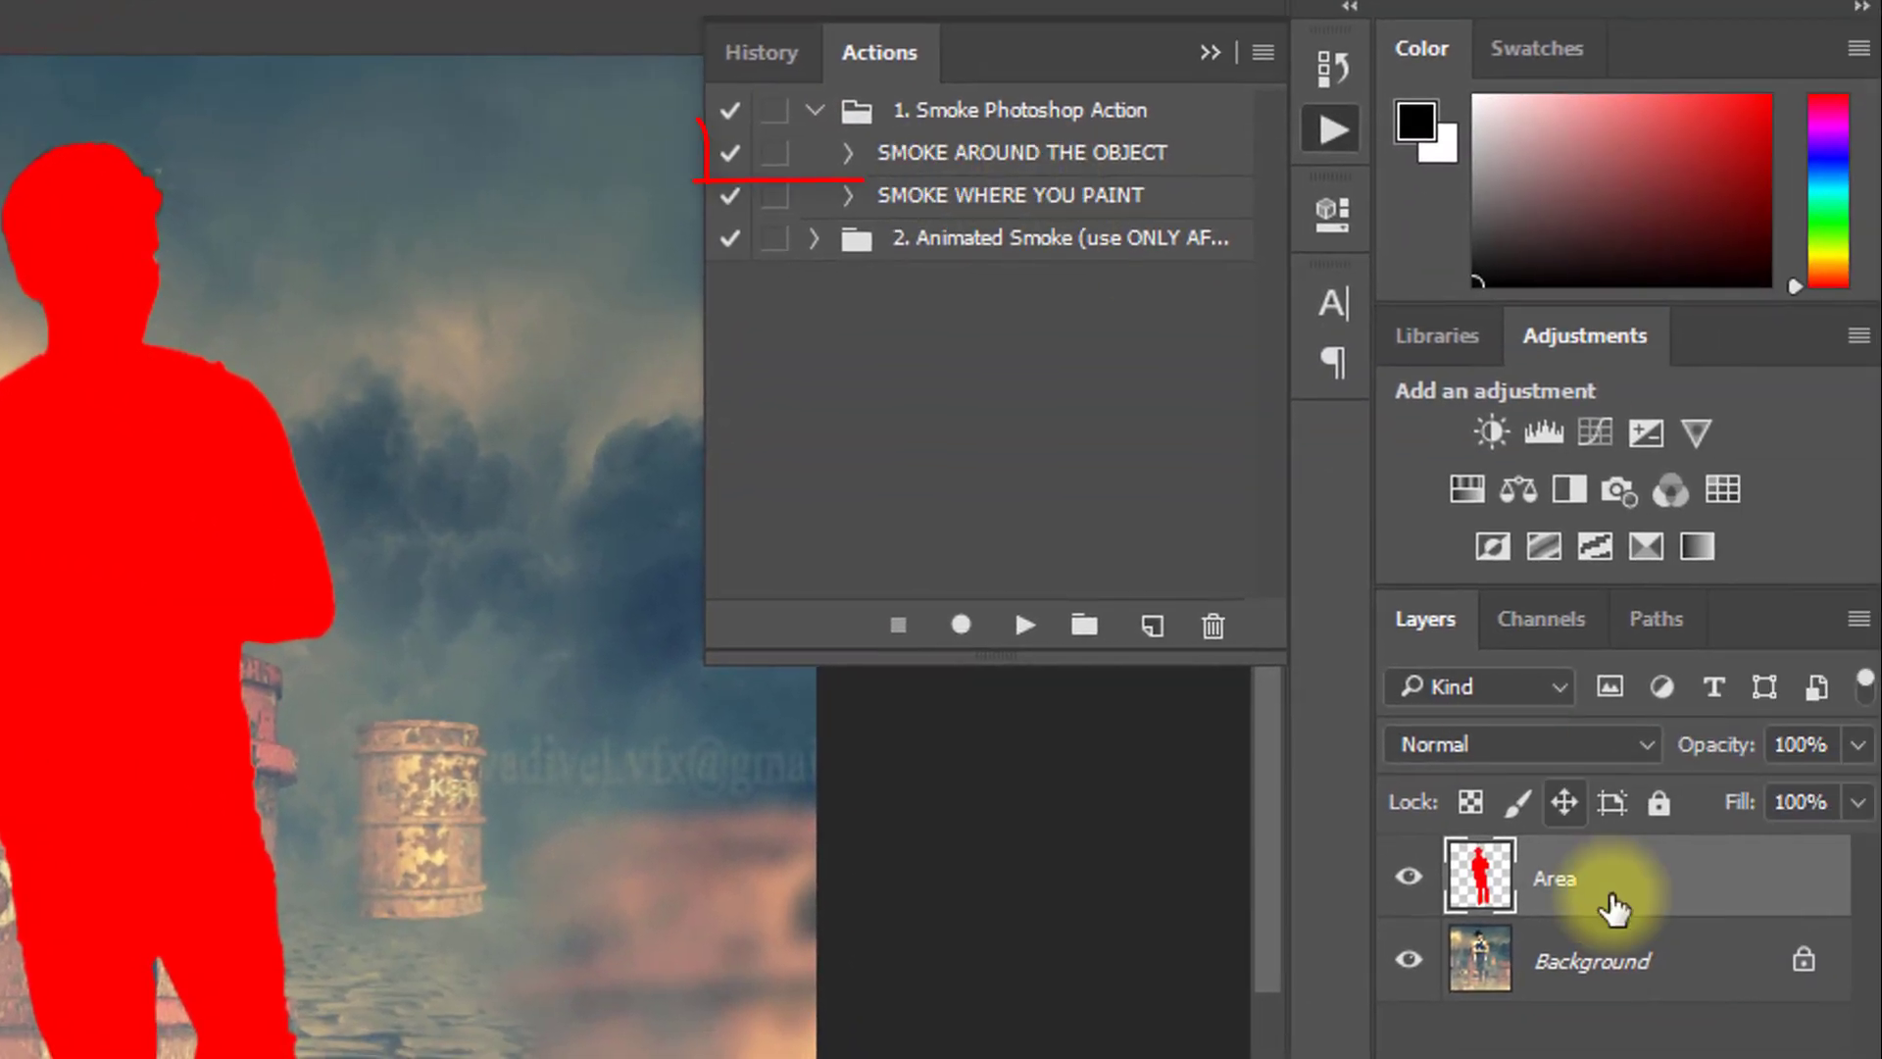
pyautogui.click(896, 159)
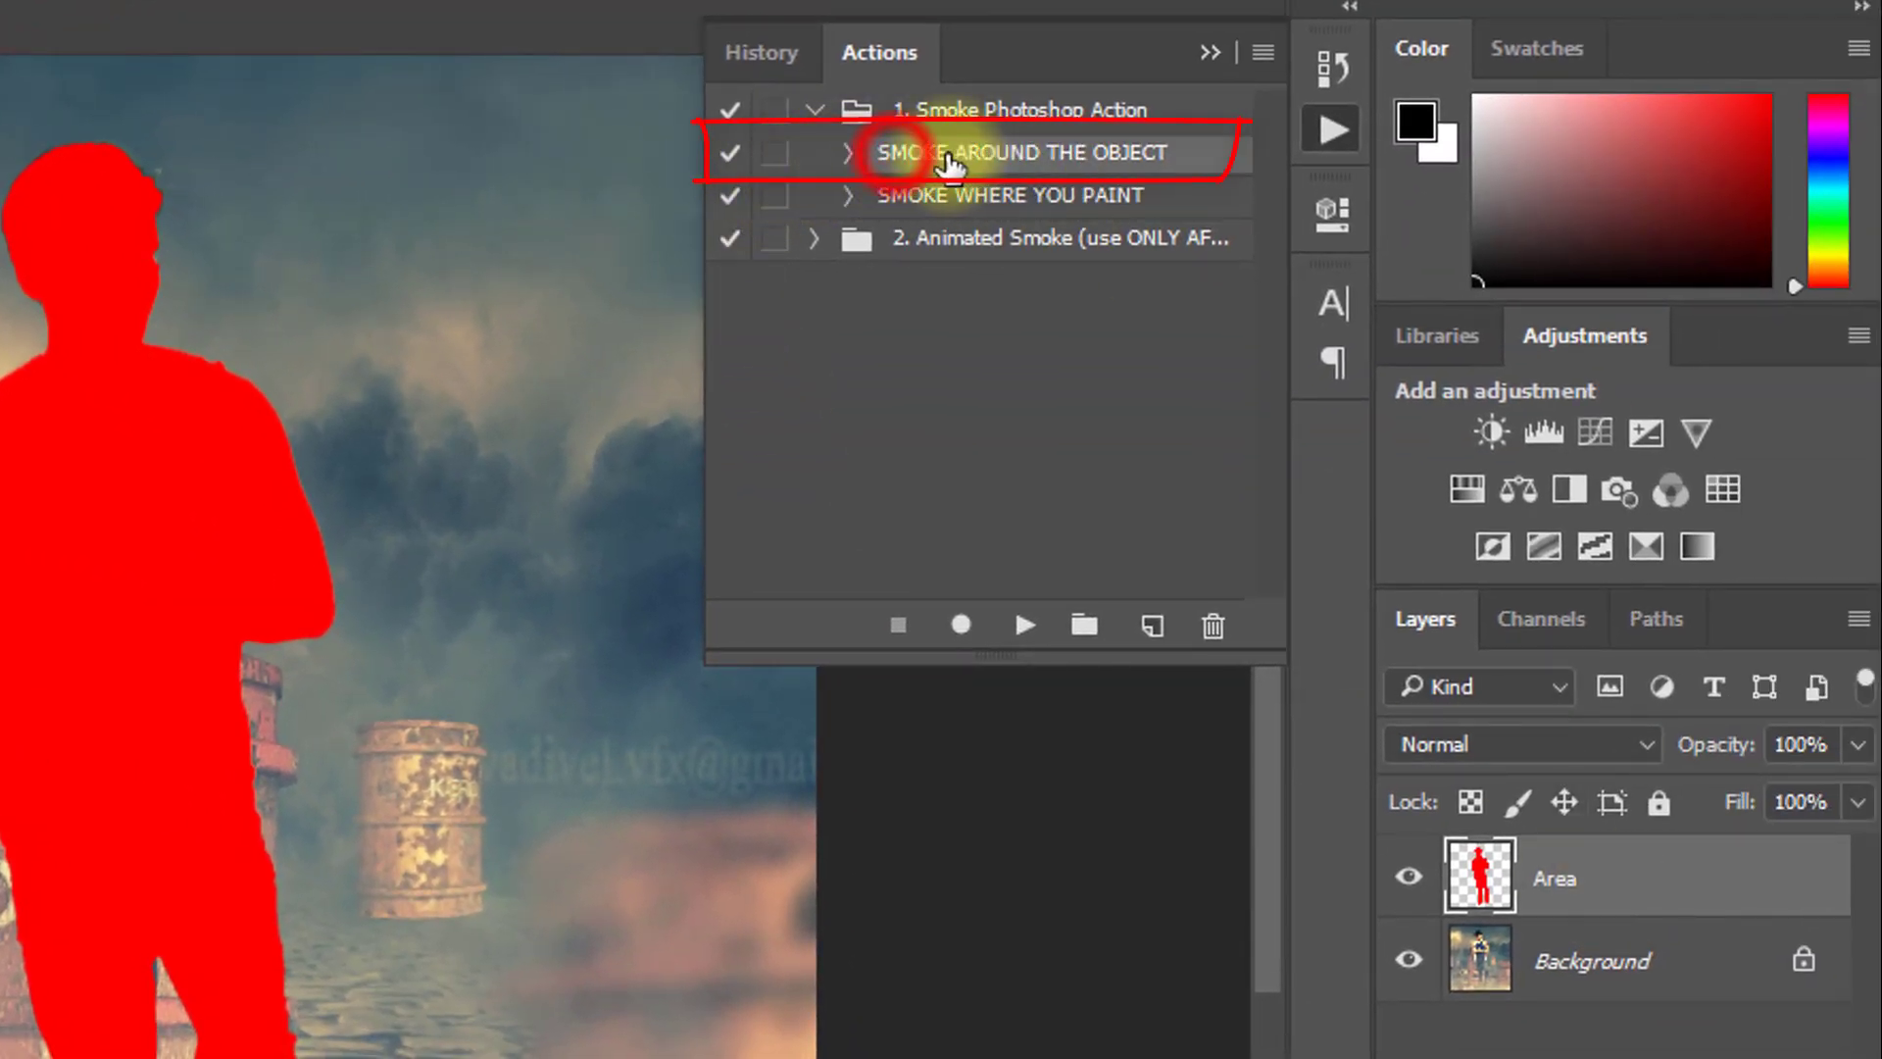
# - Stop the accidentally started smoke action and rename the Area layer to lowercase 'area'
pyautogui.click(1025, 624)
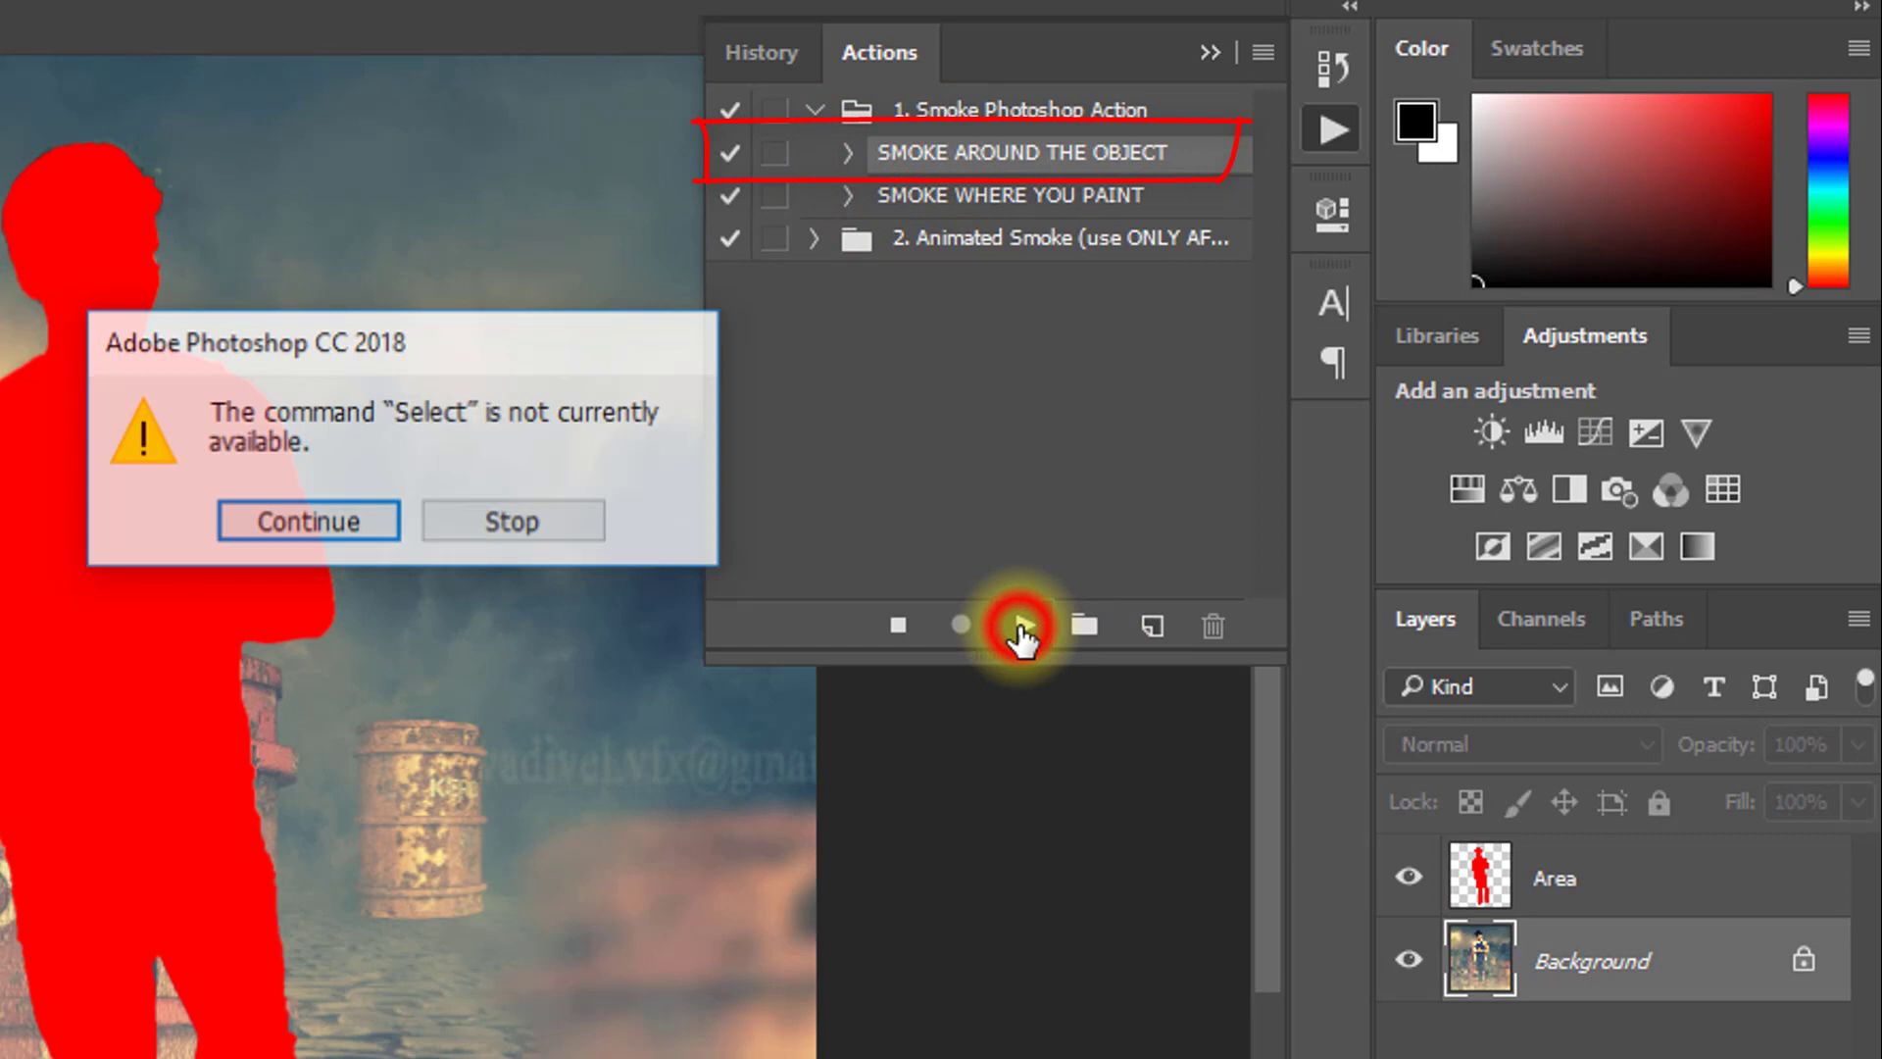
pyautogui.click(513, 530)
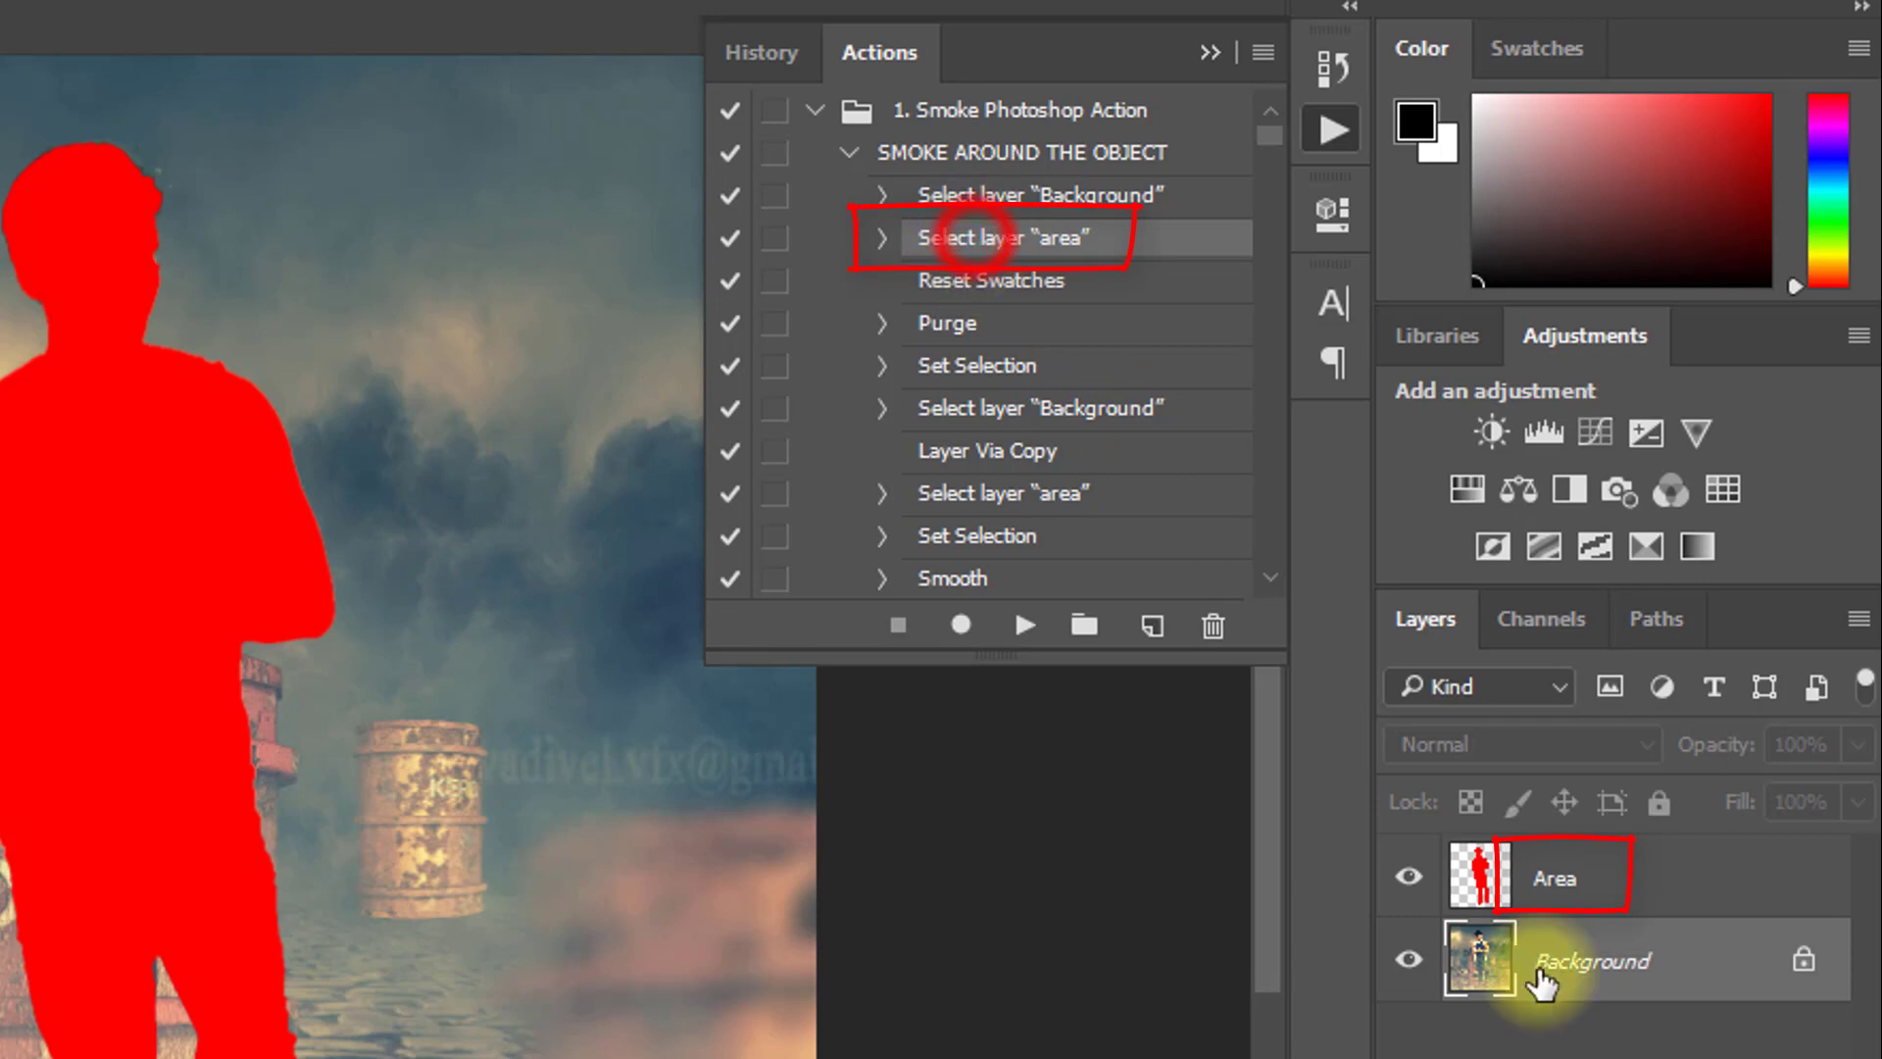
pyautogui.click(1544, 882)
pyautogui.write('a')
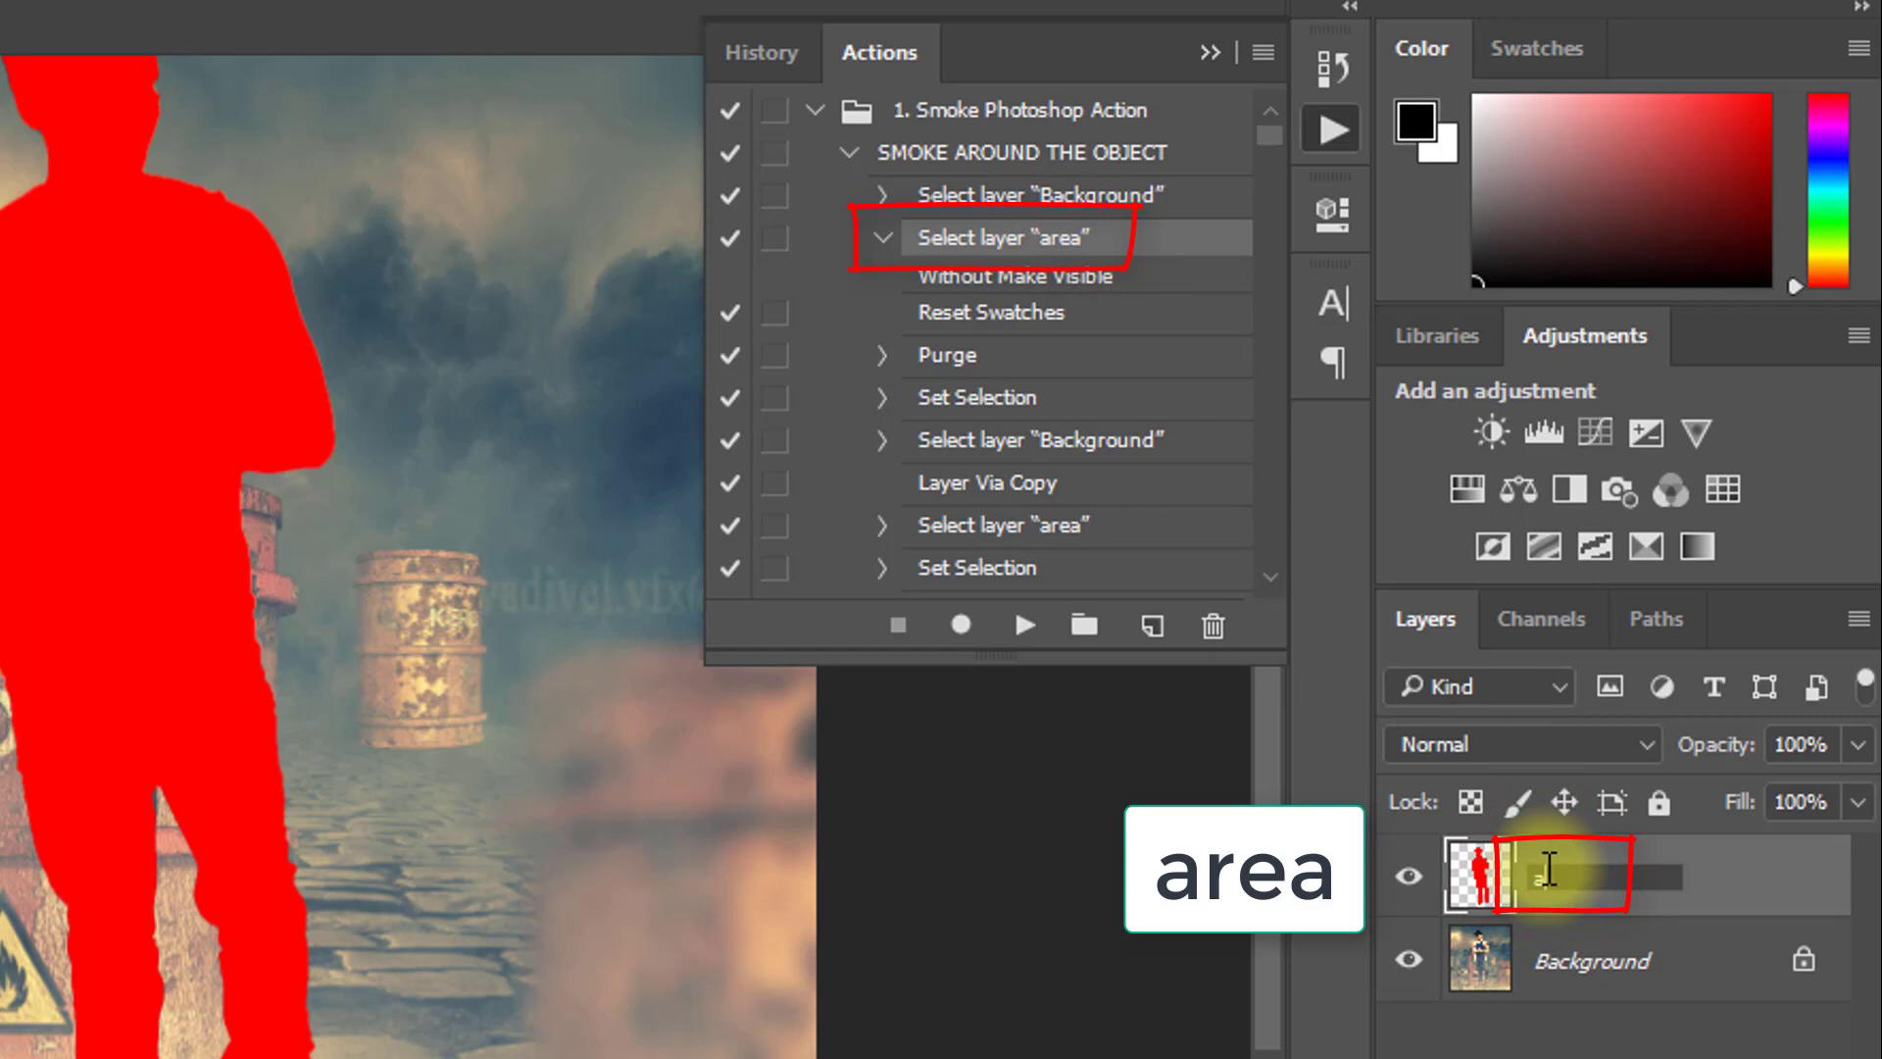
pyautogui.click(1573, 1029)
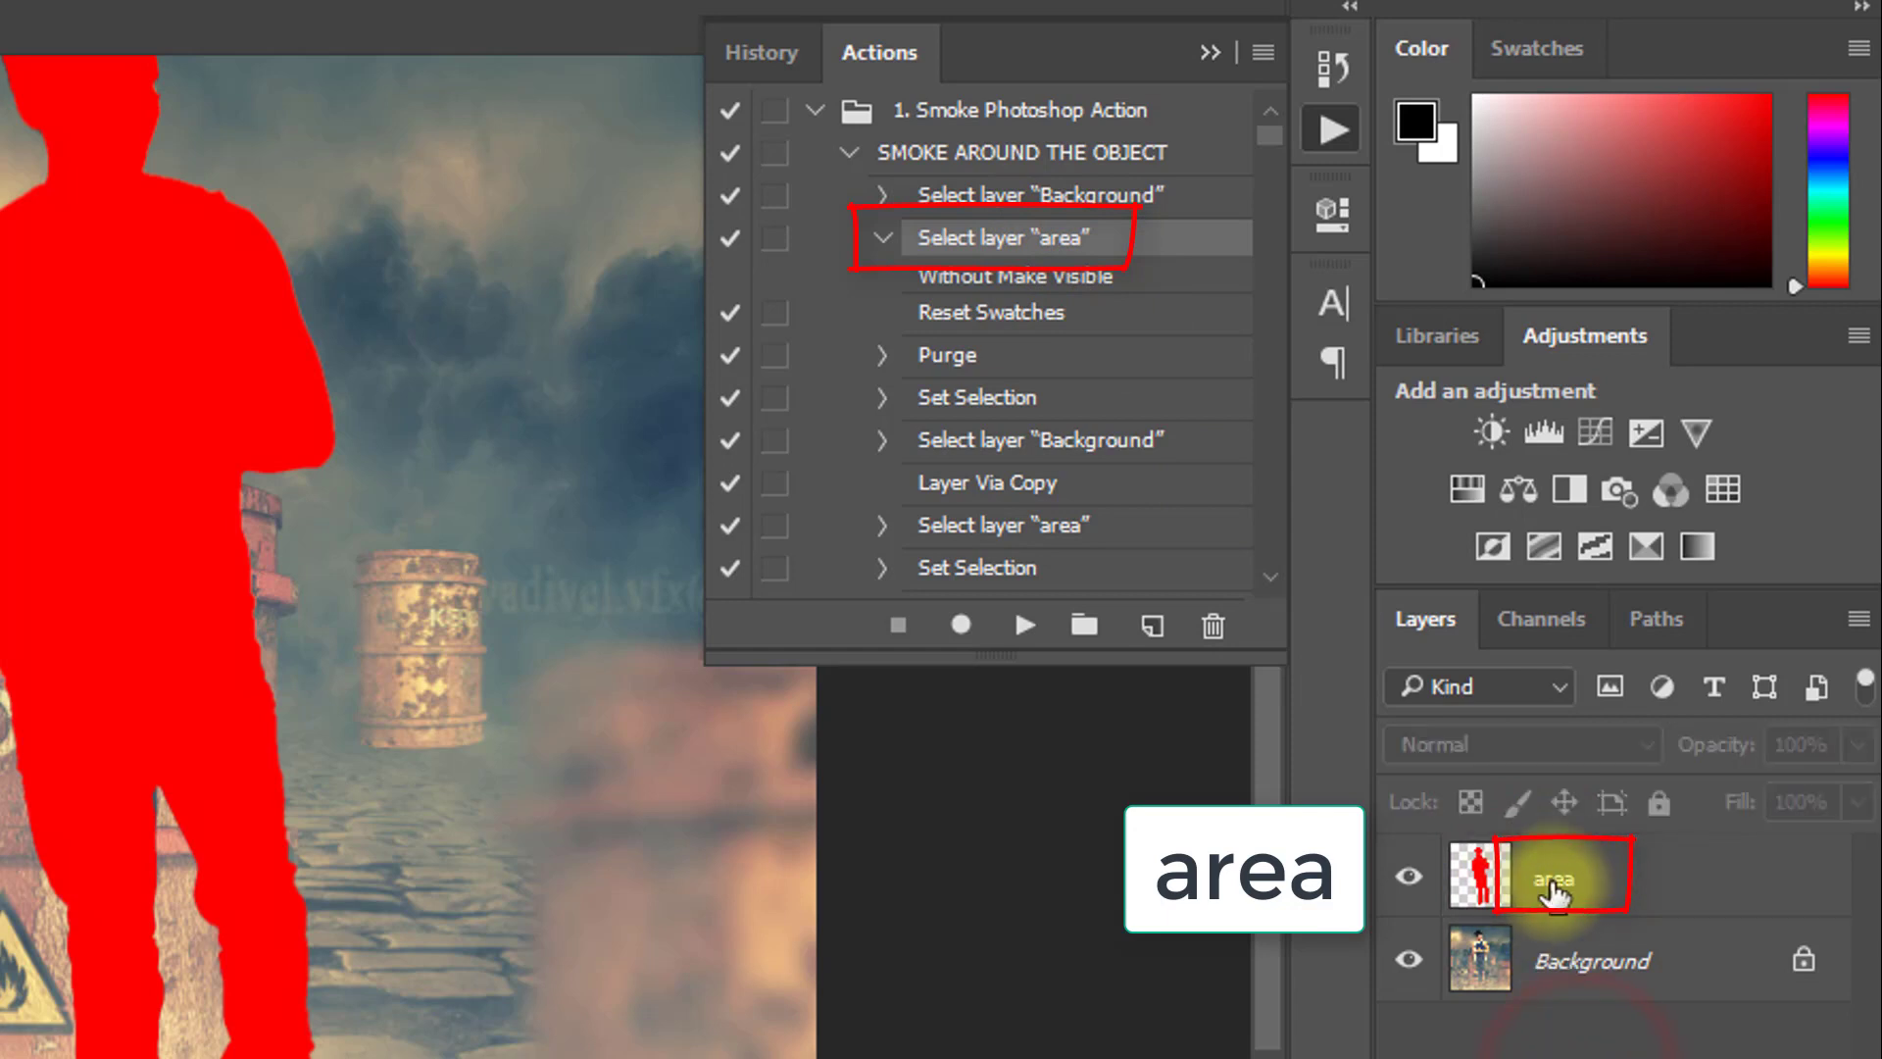
# - Select the renamed area layer and the SMOKE AROUND THE OBJECT action
pyautogui.click(1559, 882)
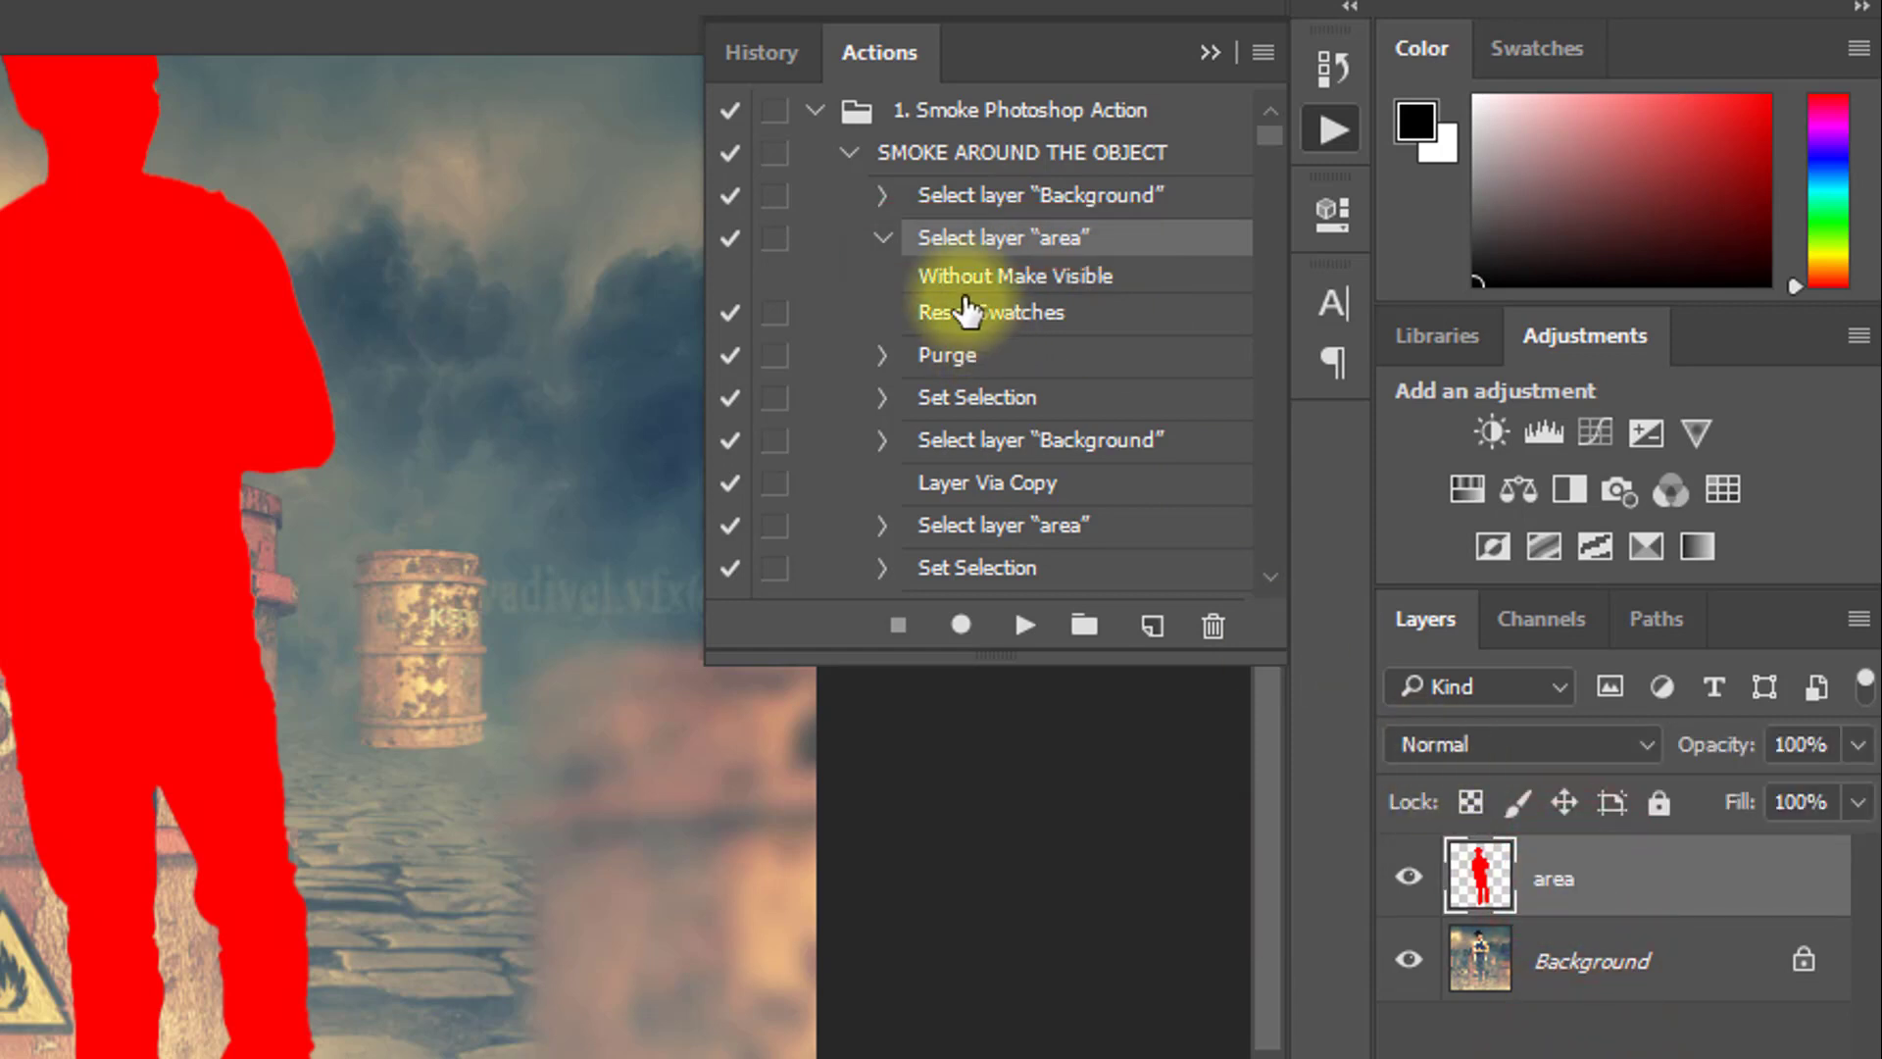
pyautogui.click(854, 155)
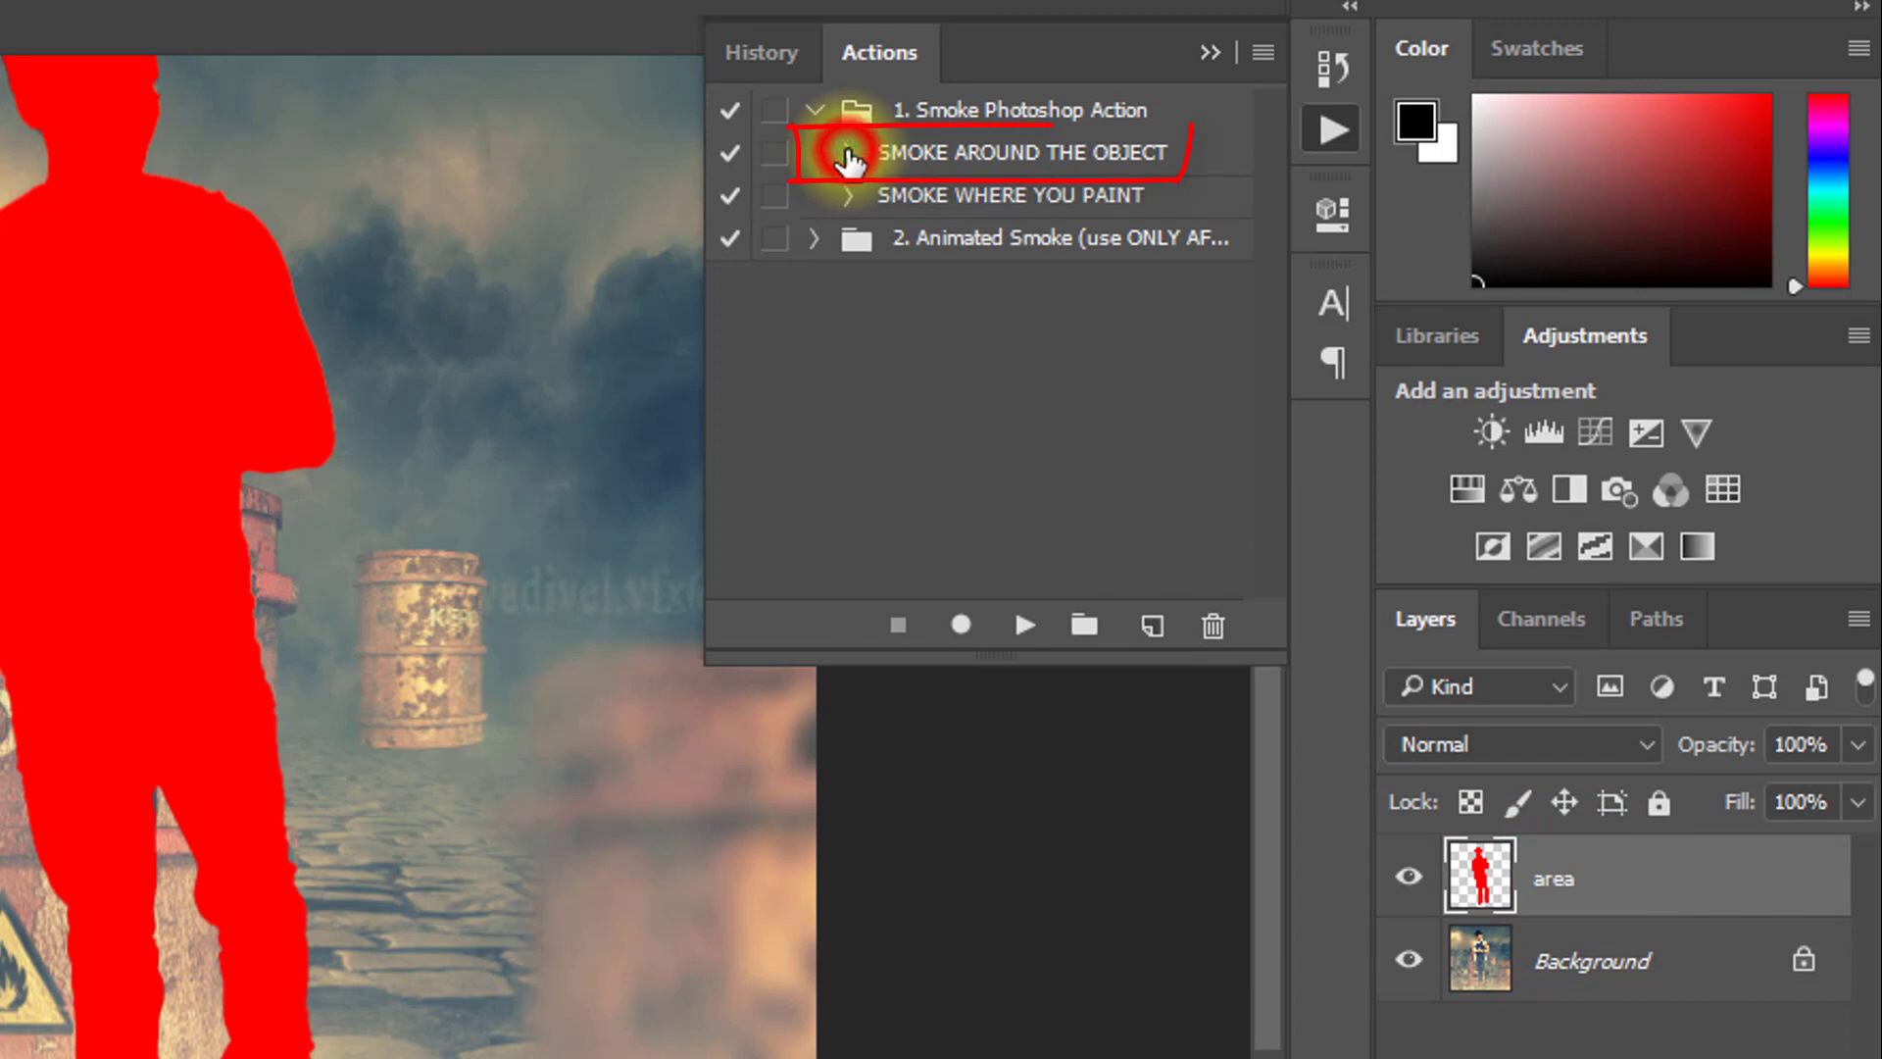
pyautogui.click(922, 152)
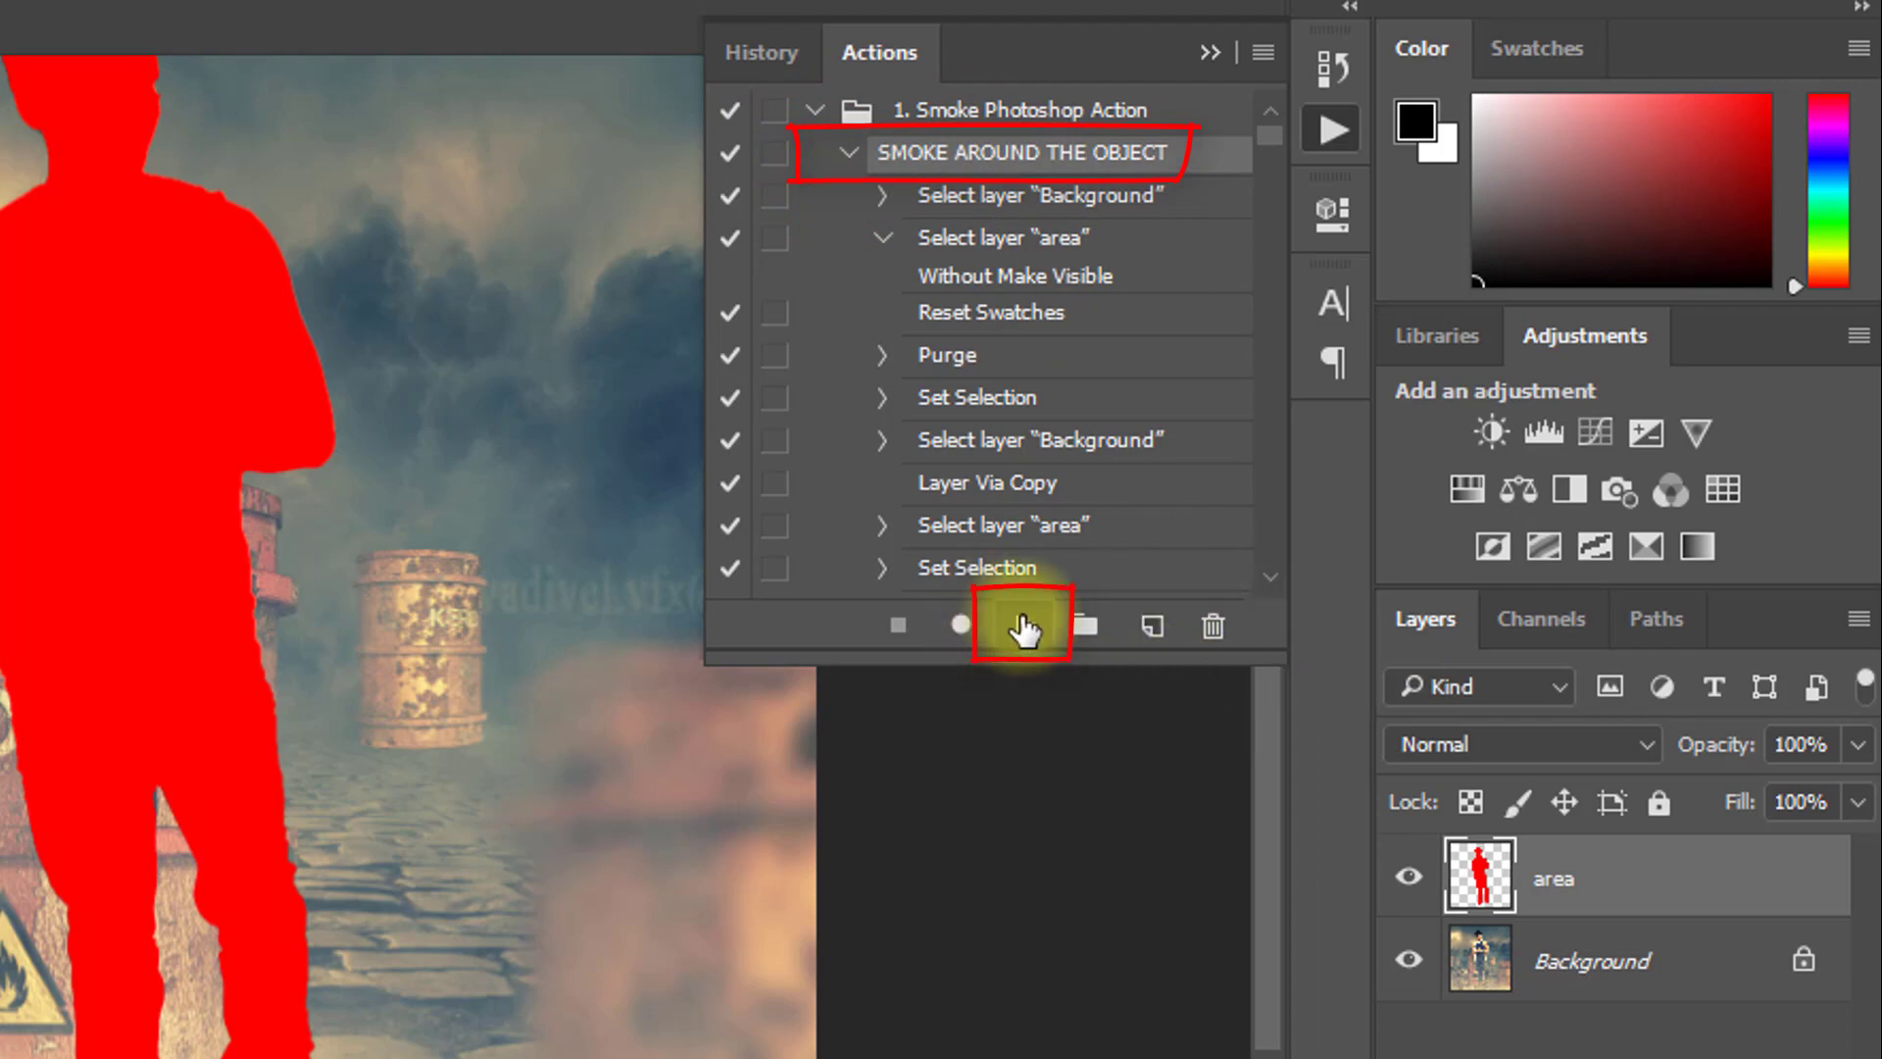
# - Play SMOKE AROUND THE OBJECT to wrap the man in smoke, then deselect with Ctrl+D
pyautogui.click(1023, 627)
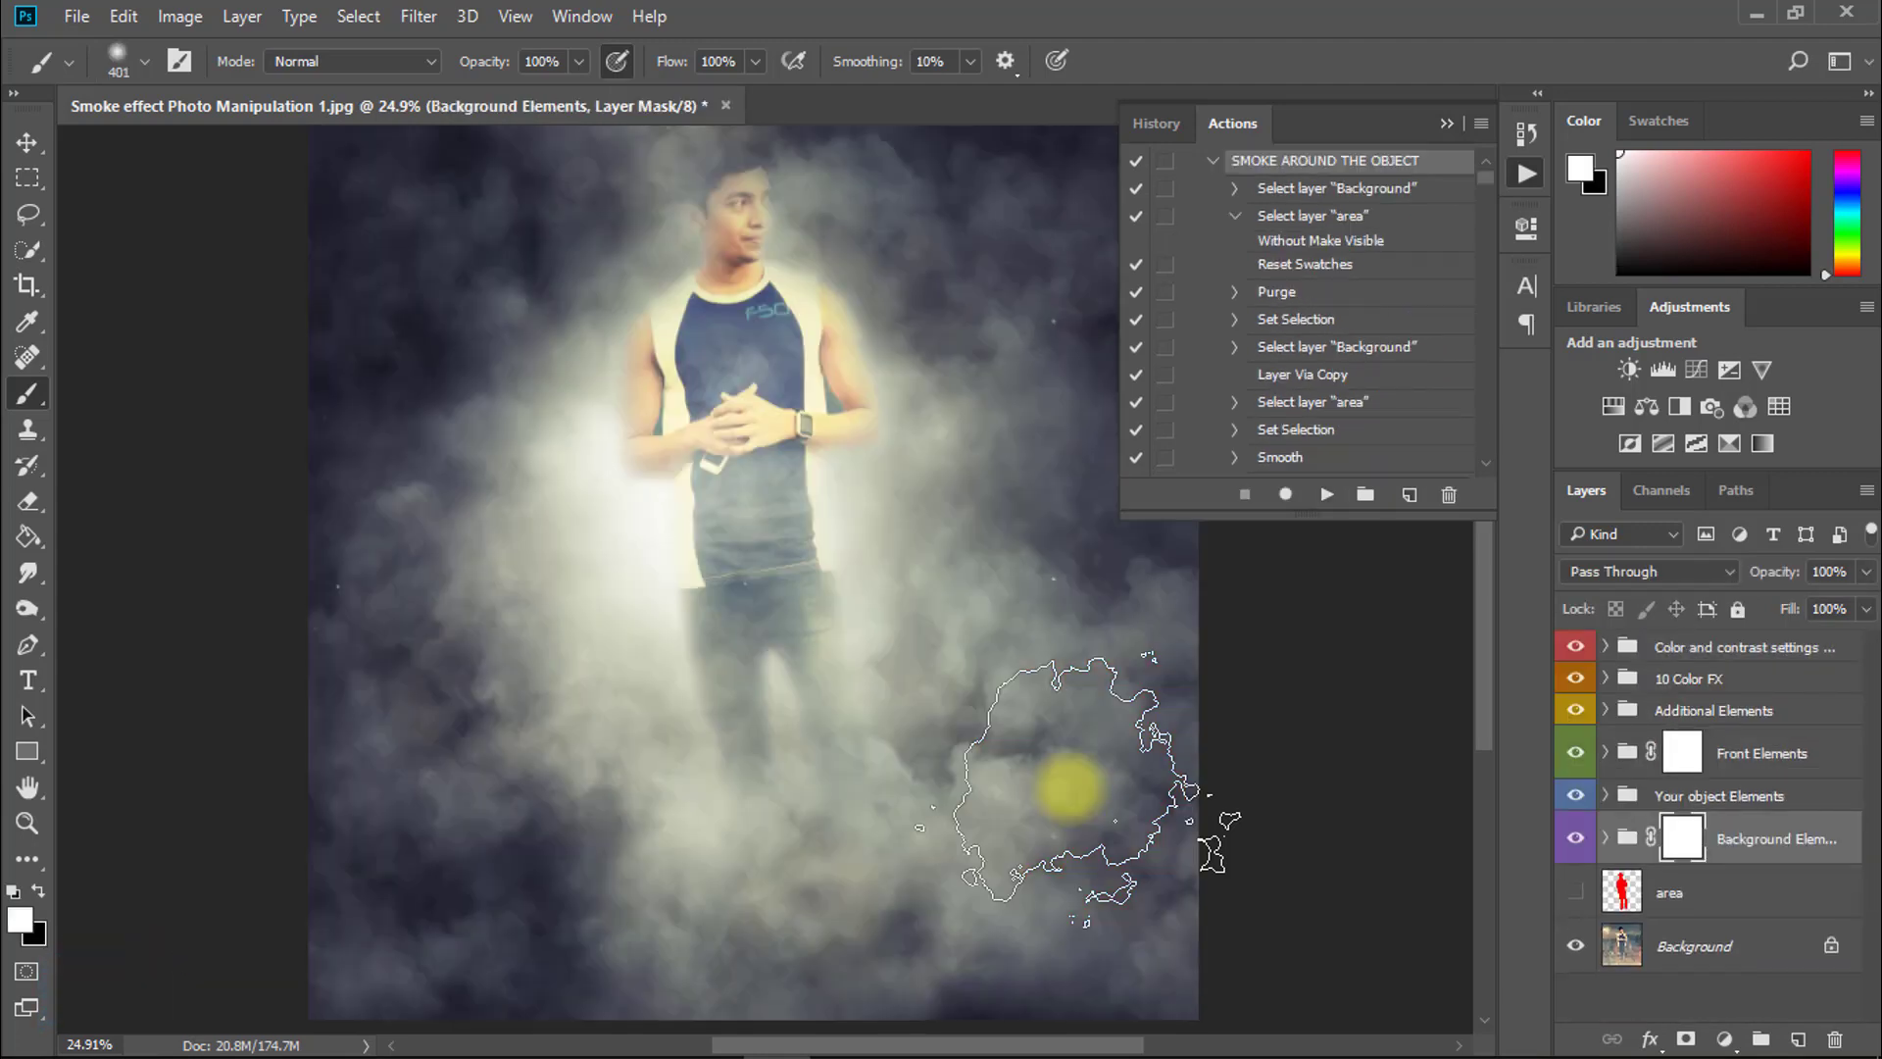
pyautogui.hotkey('ctrl', 'd')
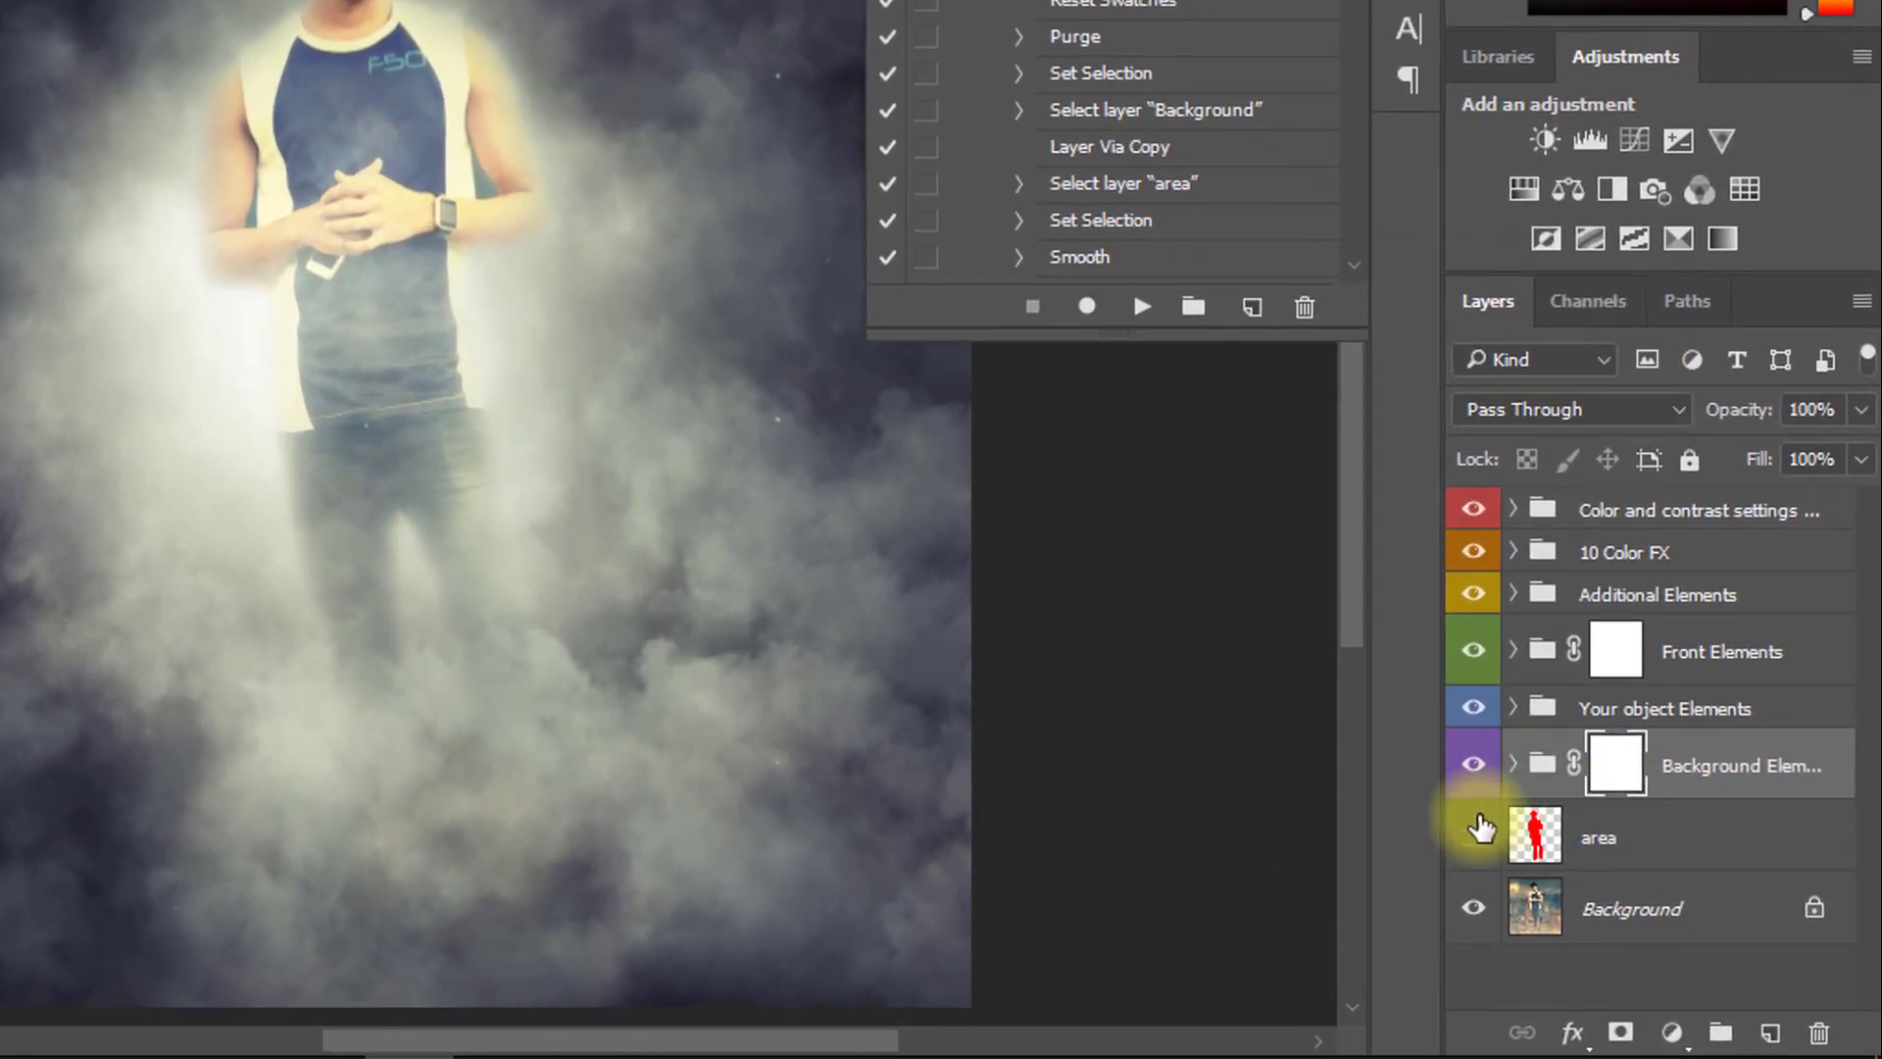
# - Set the Background Elements group to 62% opacity and expand the Color and contrast settings group
pyautogui.click(1475, 766)
pyautogui.click(1475, 766)
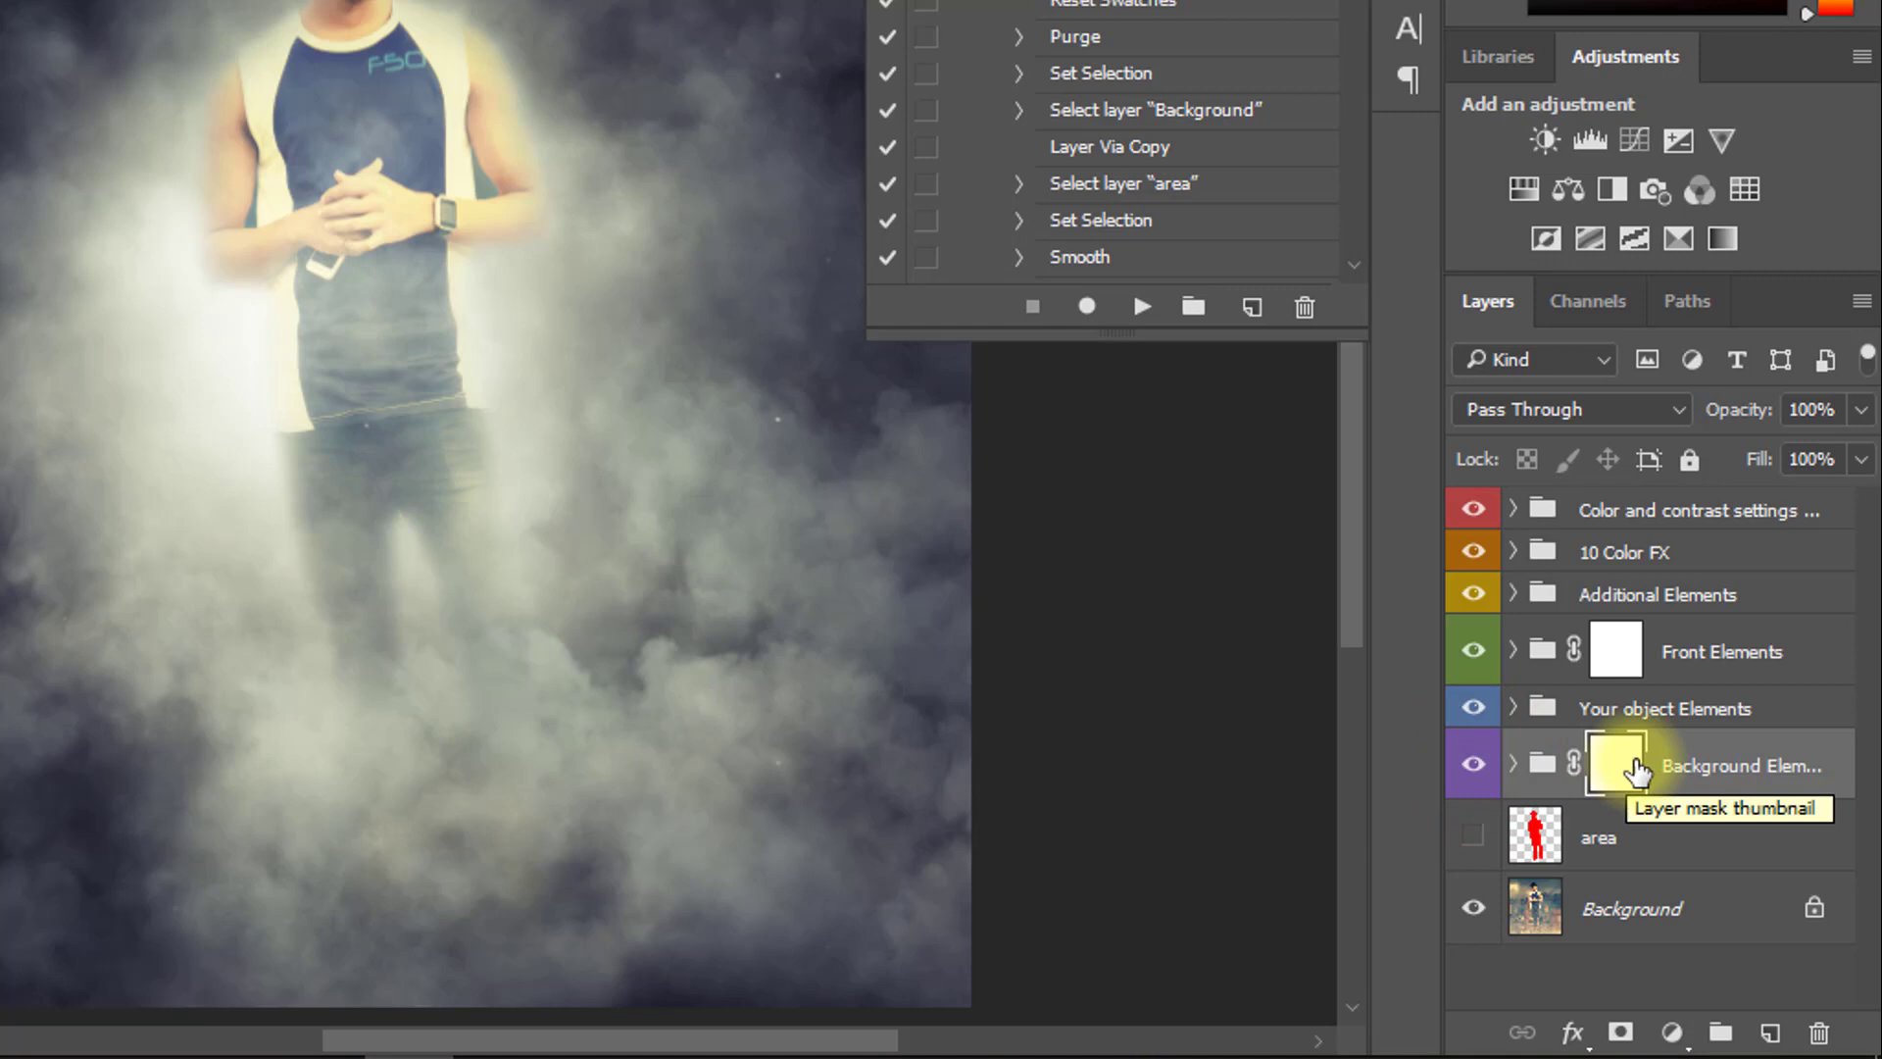
pyautogui.click(1635, 769)
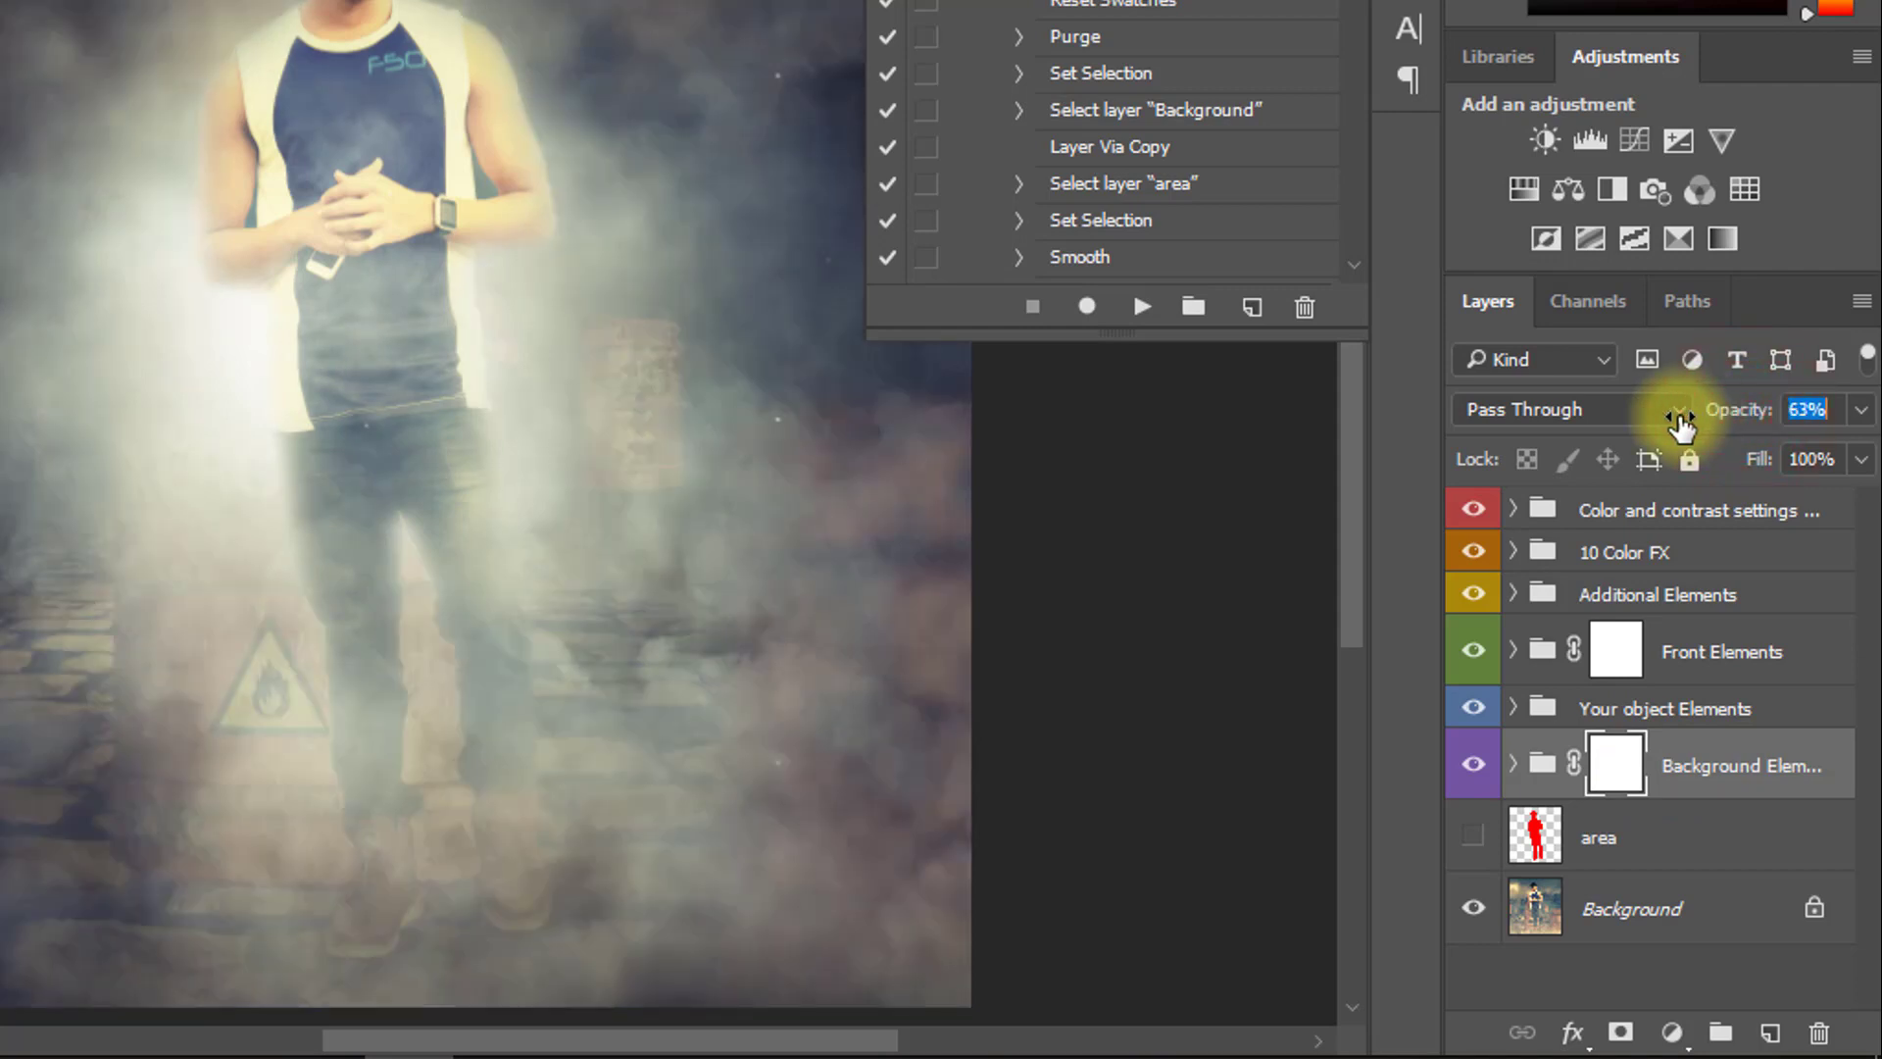
pyautogui.moveTo(1680, 423); pyautogui.dragTo(1677, 427)
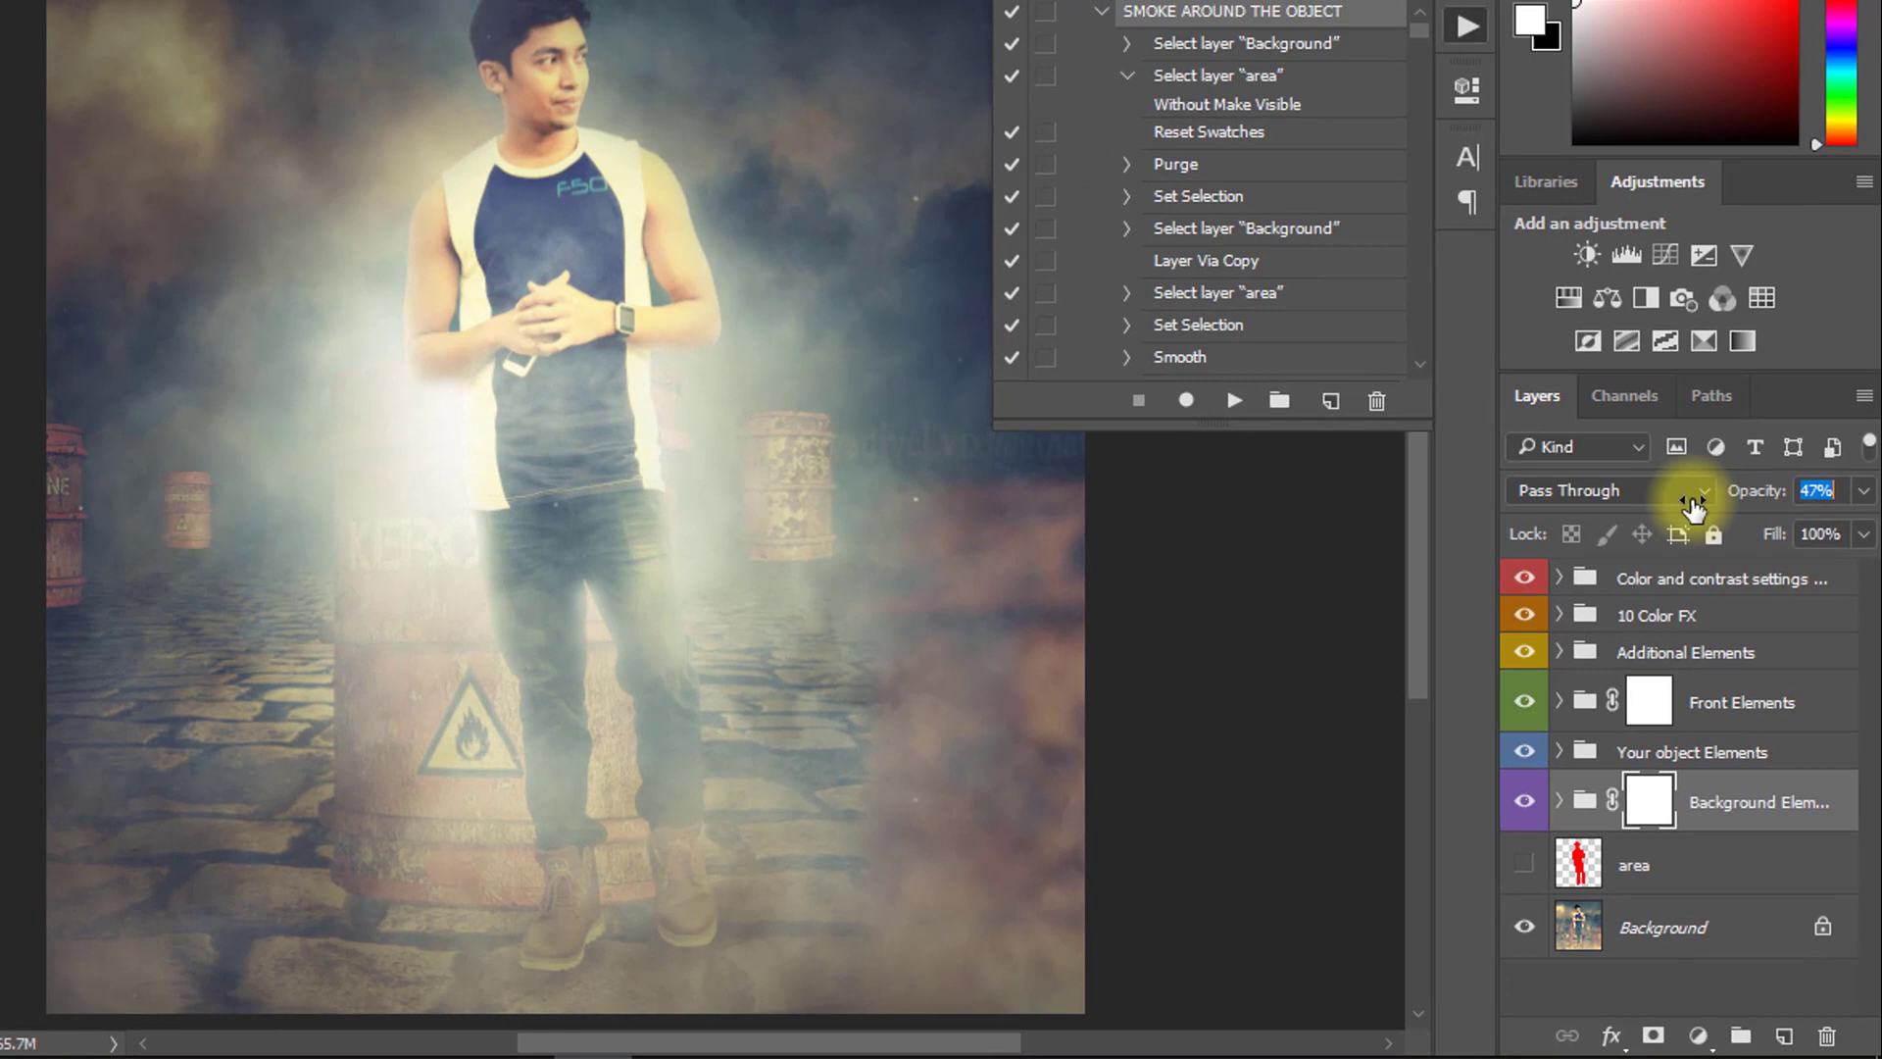
pyautogui.moveTo(1702, 507); pyautogui.dragTo(1734, 505)
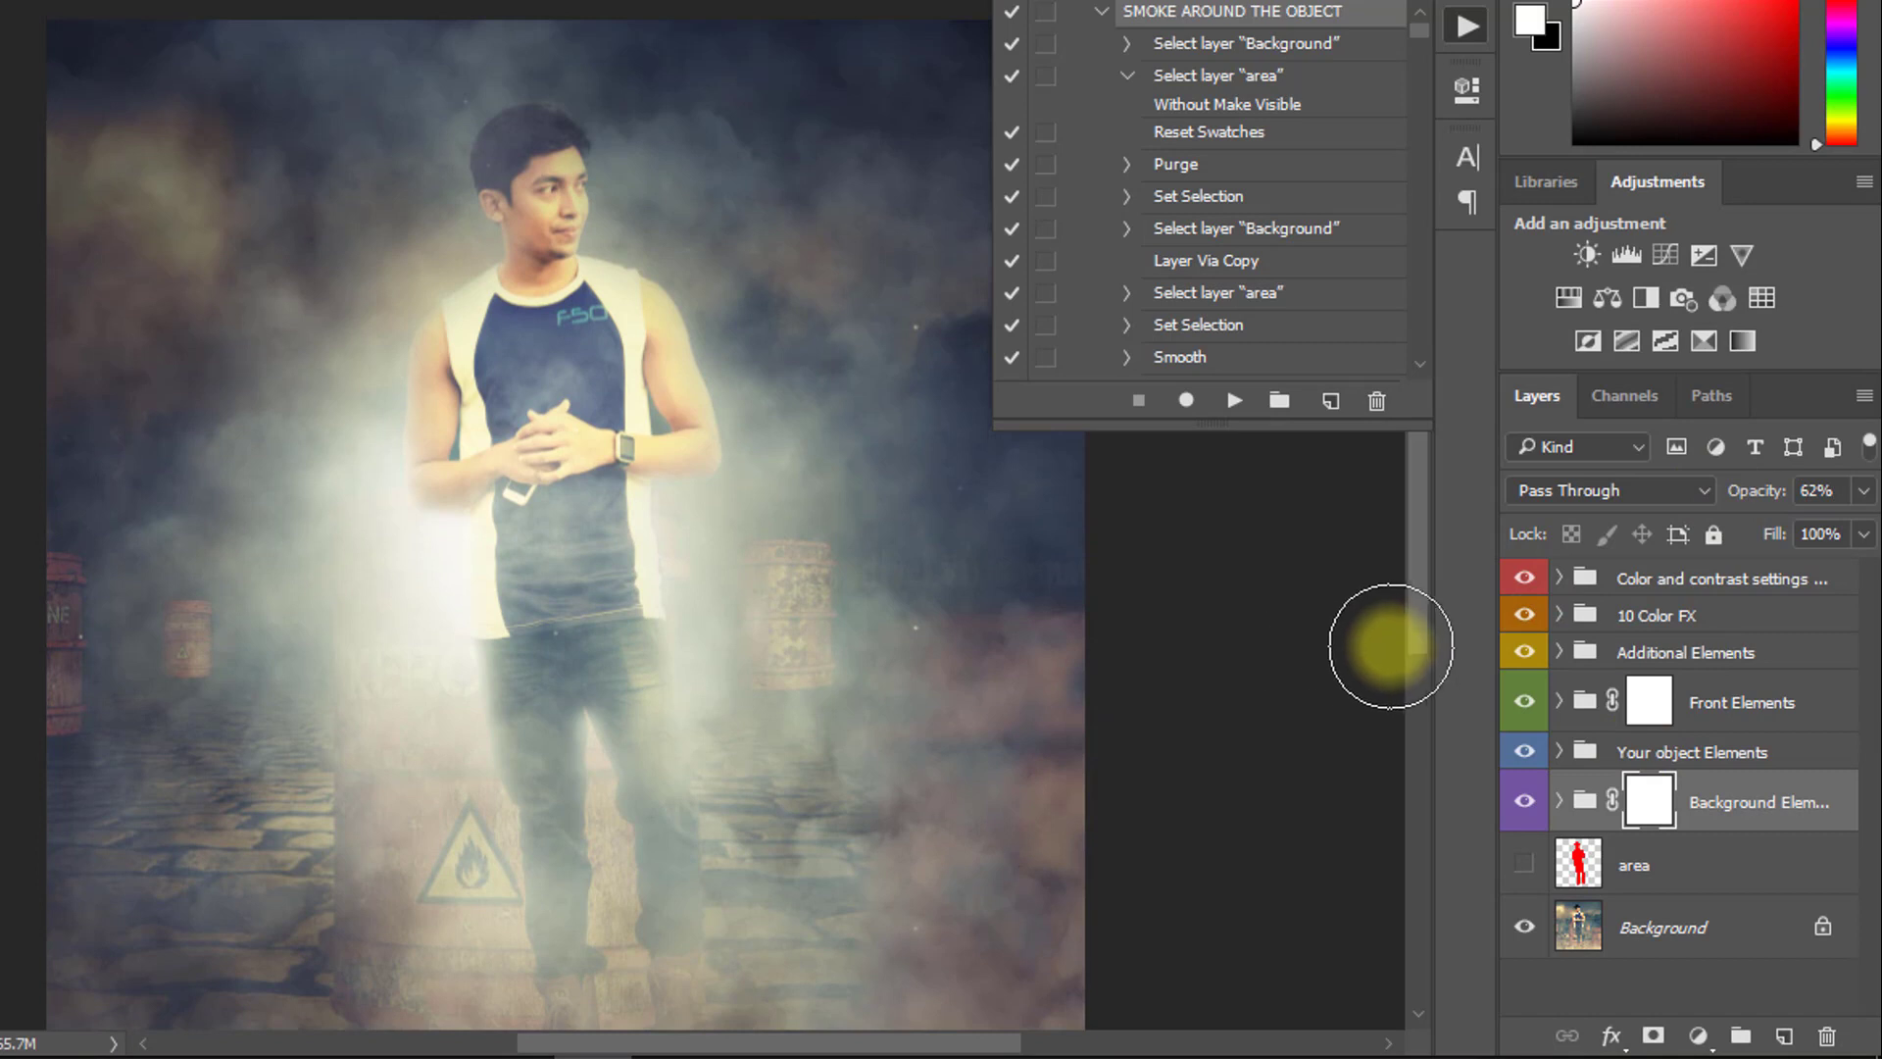
pyautogui.click(1397, 647)
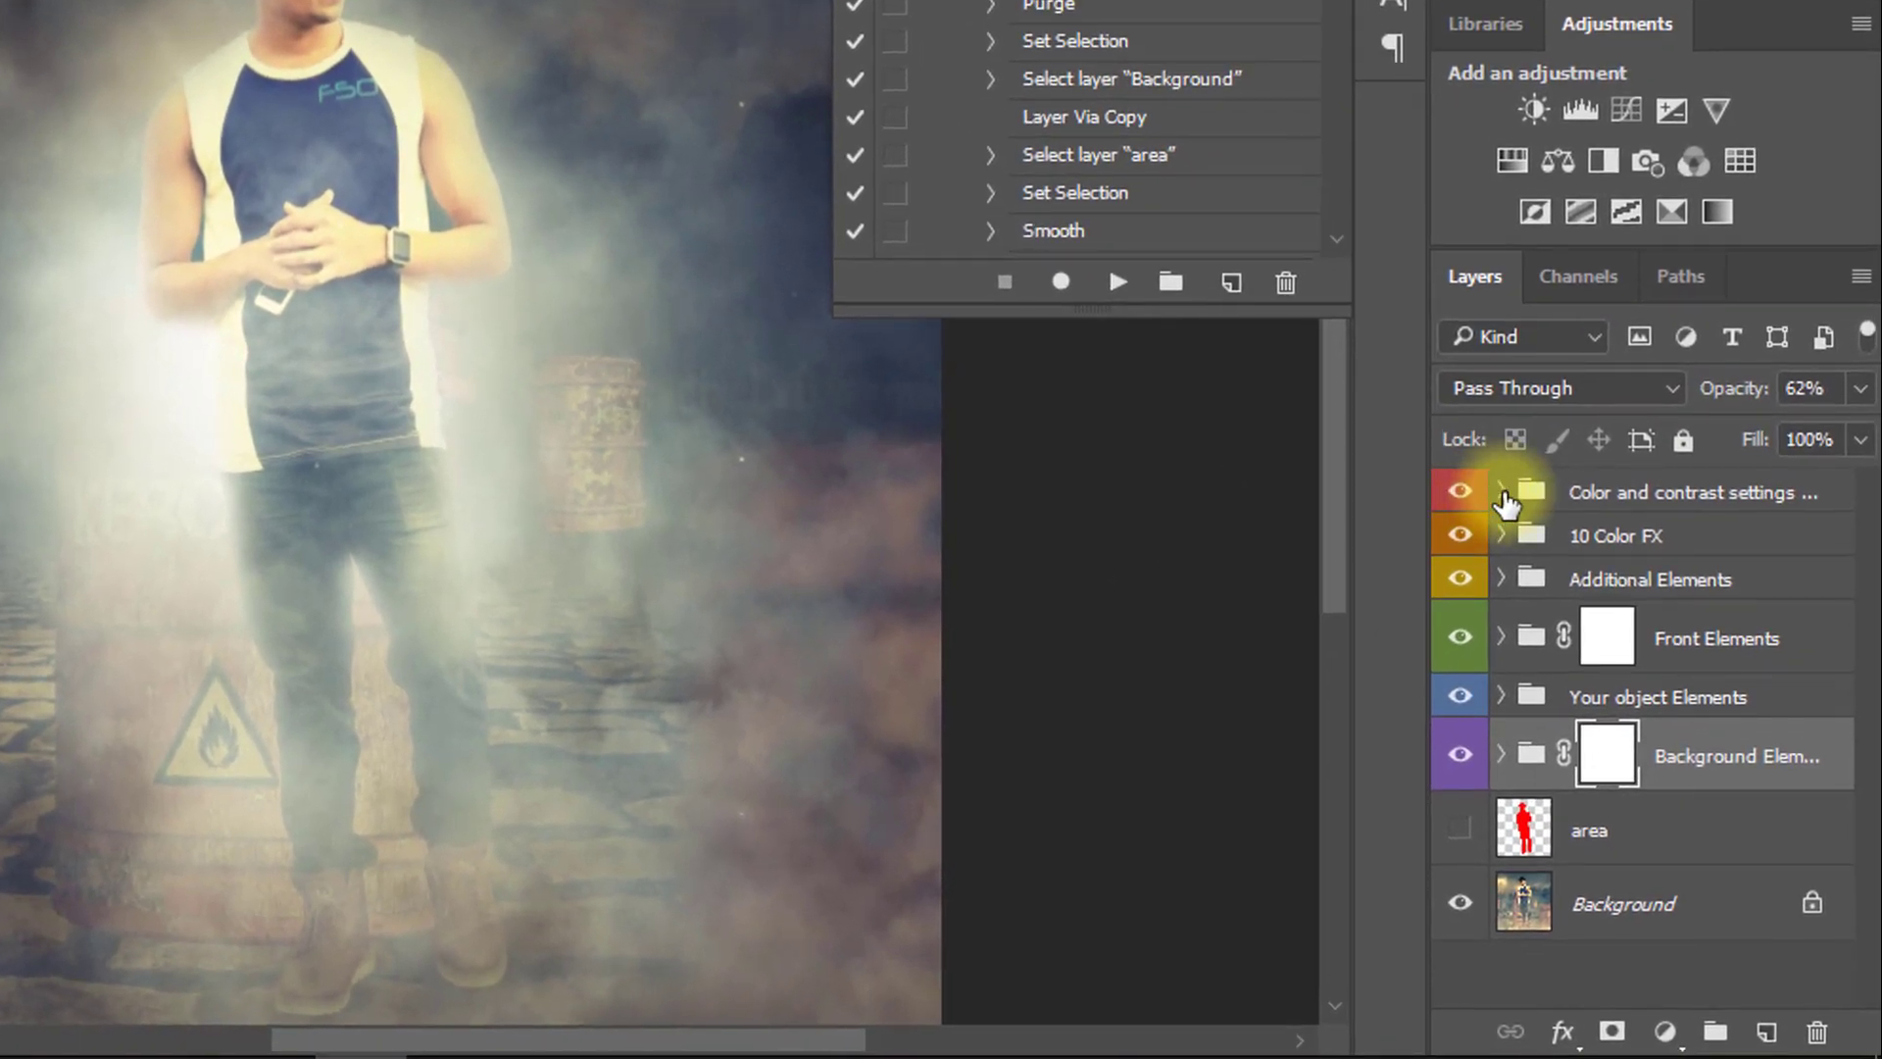
pyautogui.click(1503, 493)
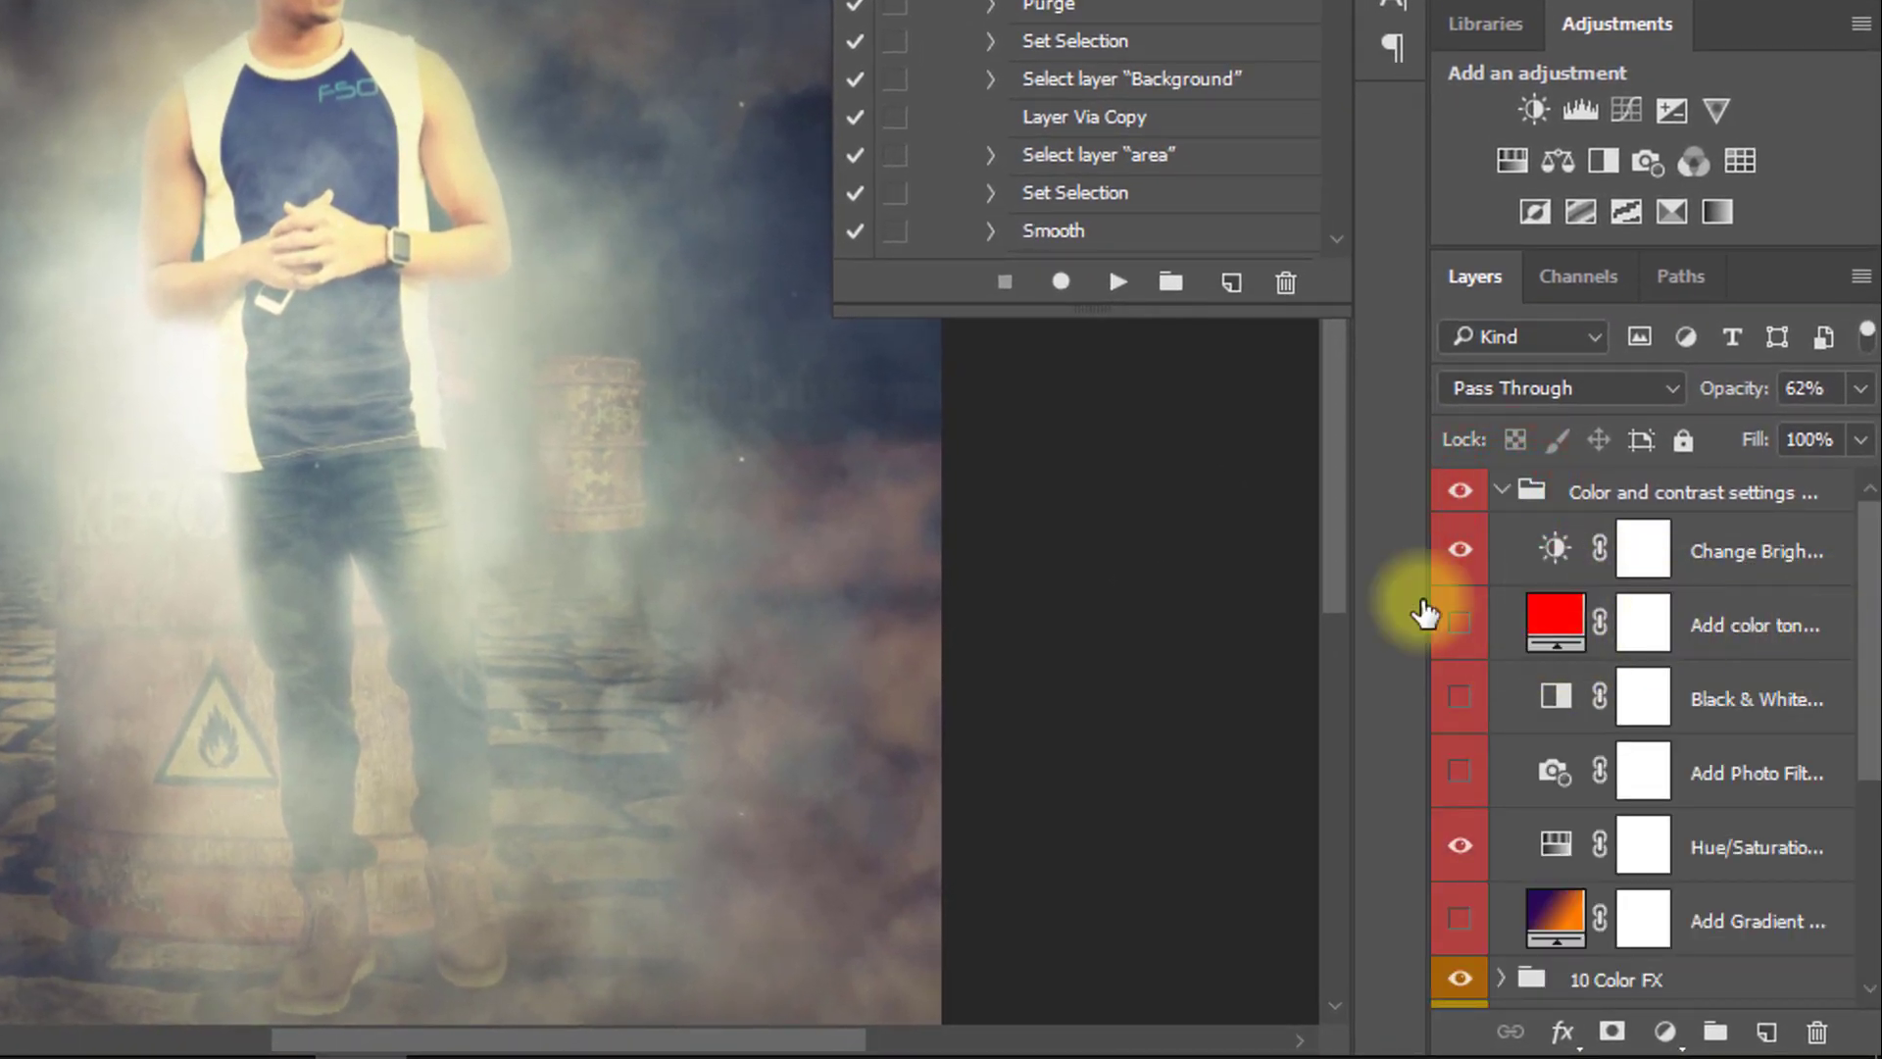
pyautogui.click(1458, 695)
pyautogui.click(1457, 694)
pyautogui.scroll(-3, 1464, 684)
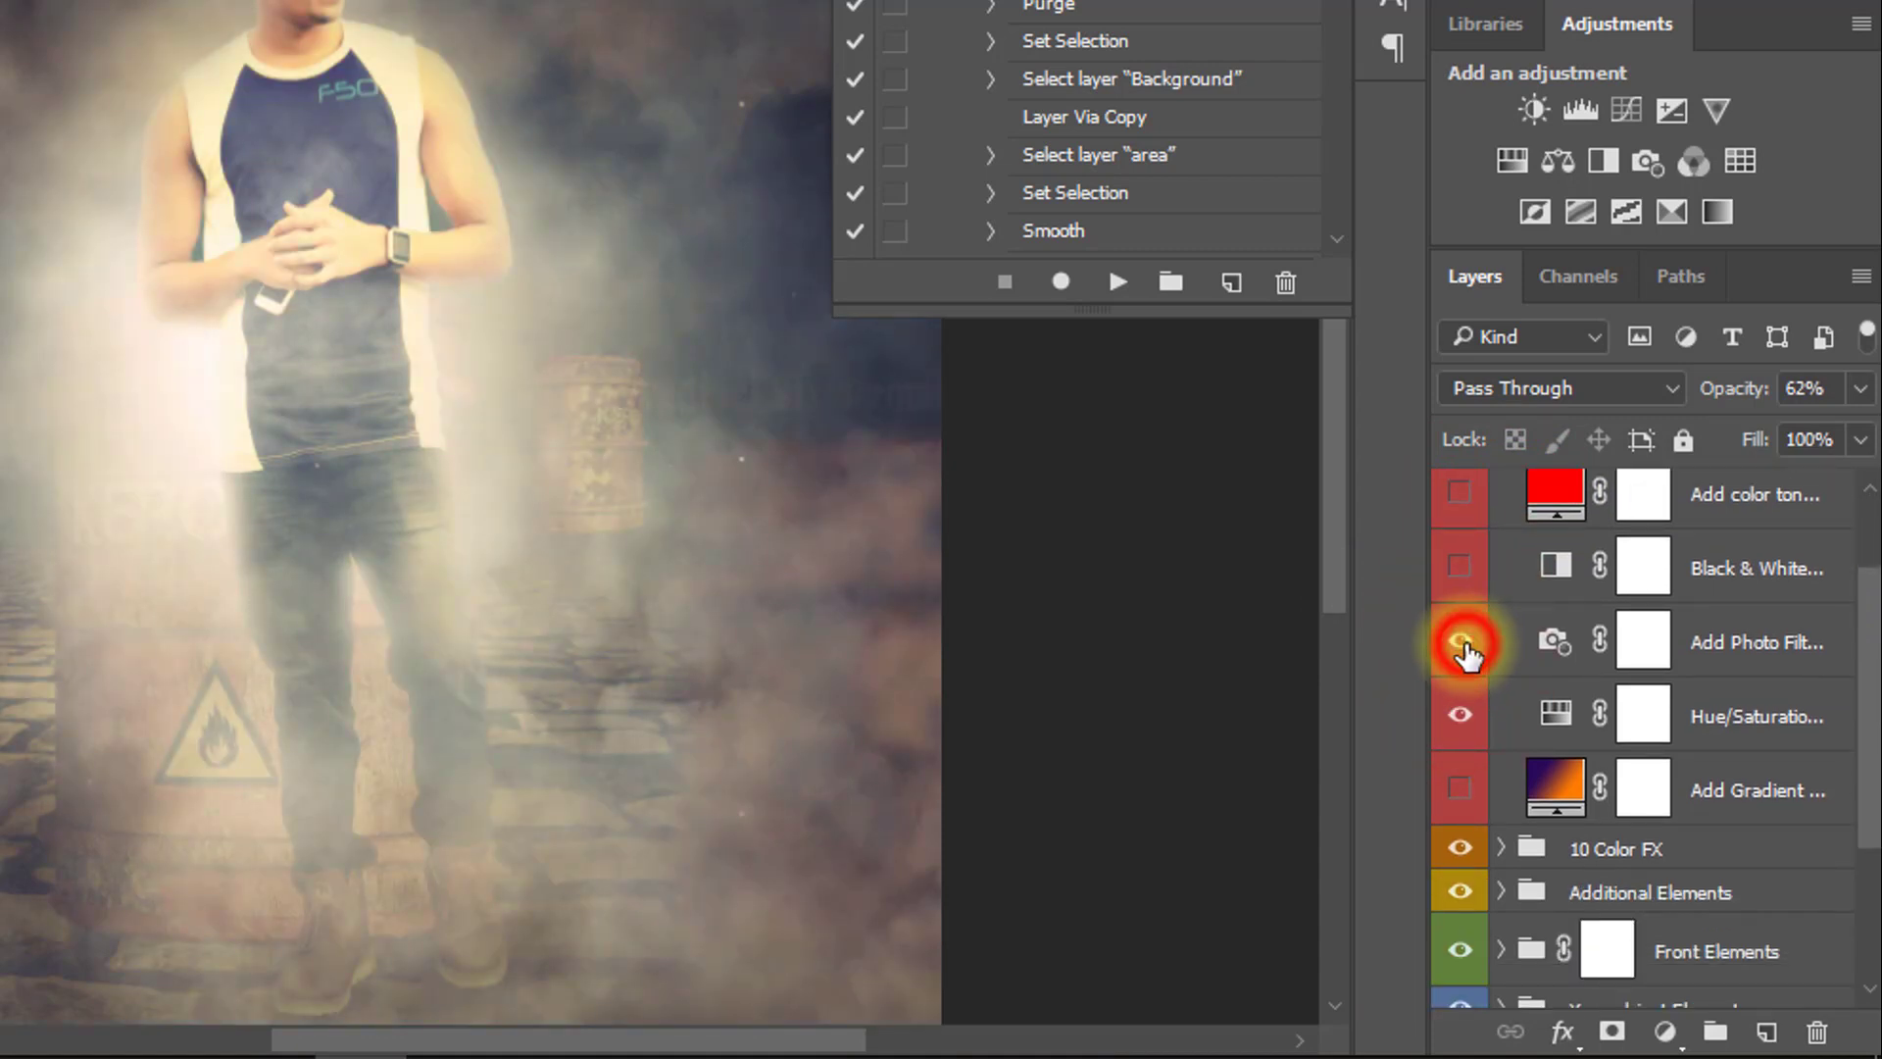
pyautogui.scroll(3, 1470, 595)
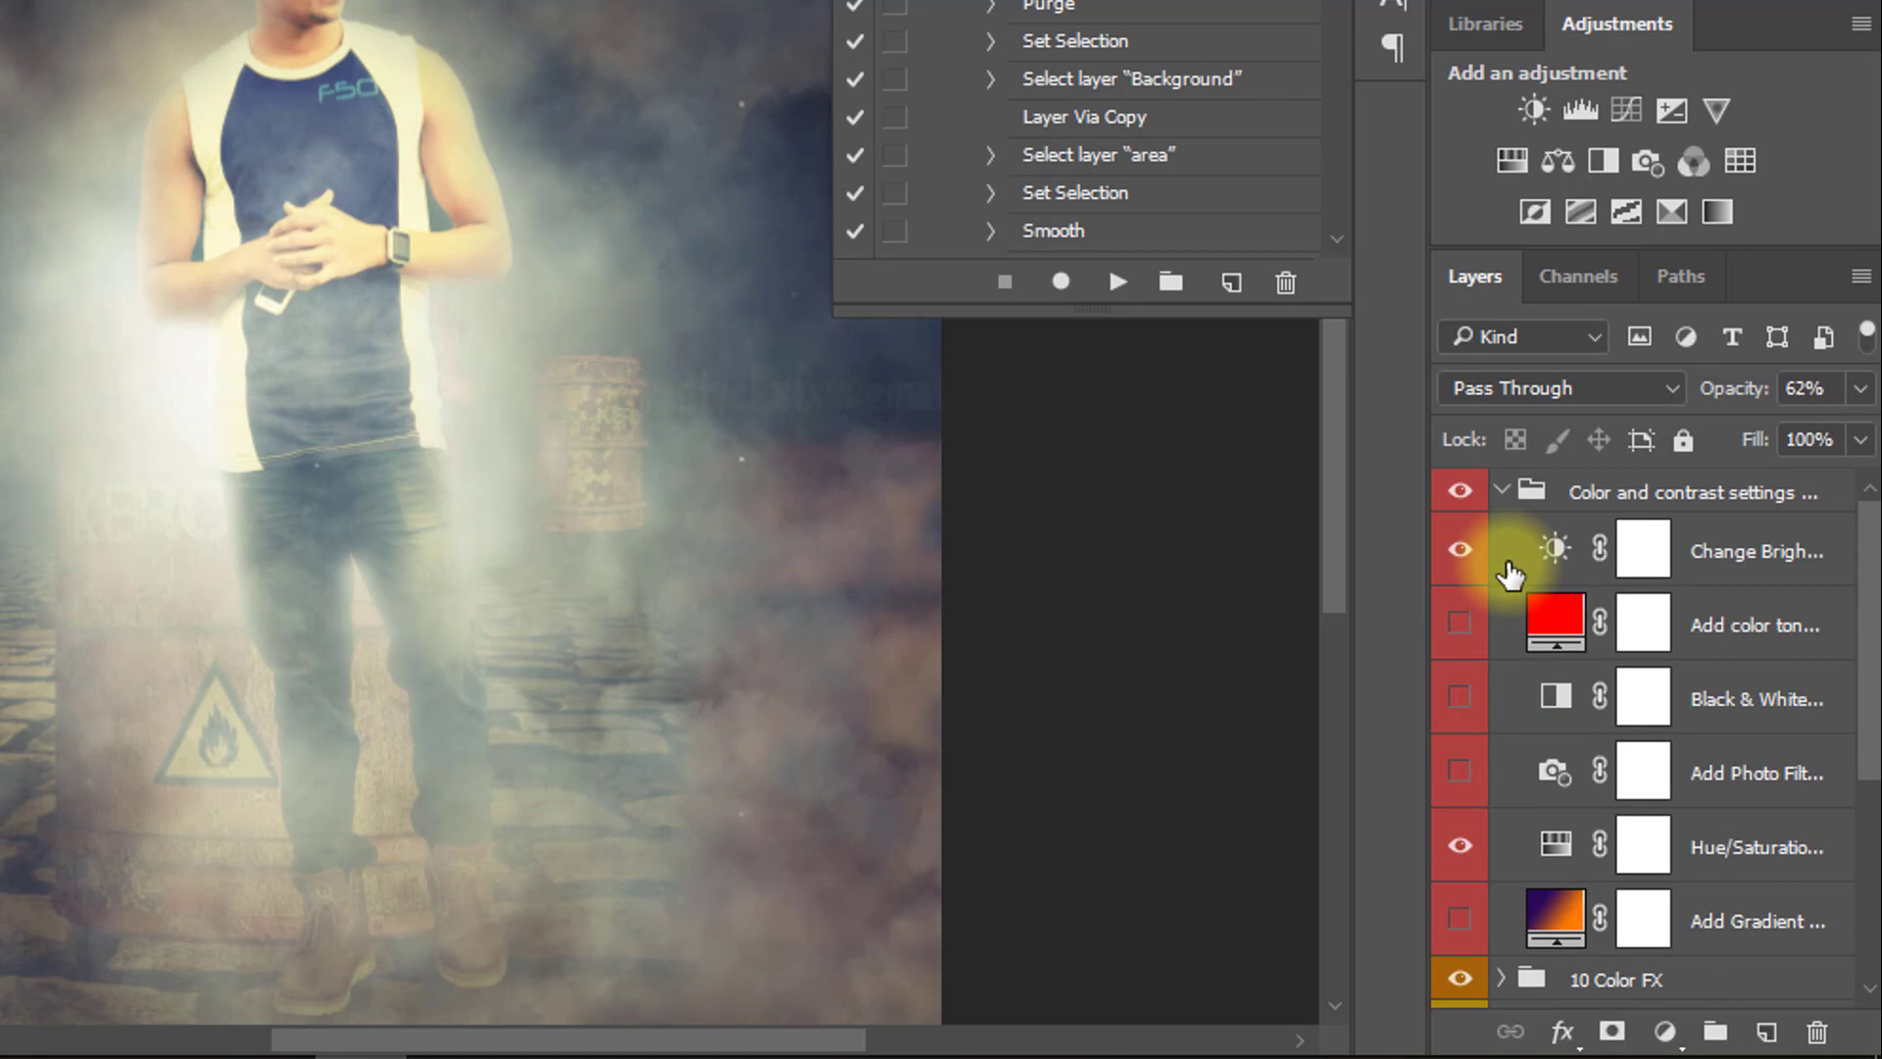
pyautogui.click(1502, 492)
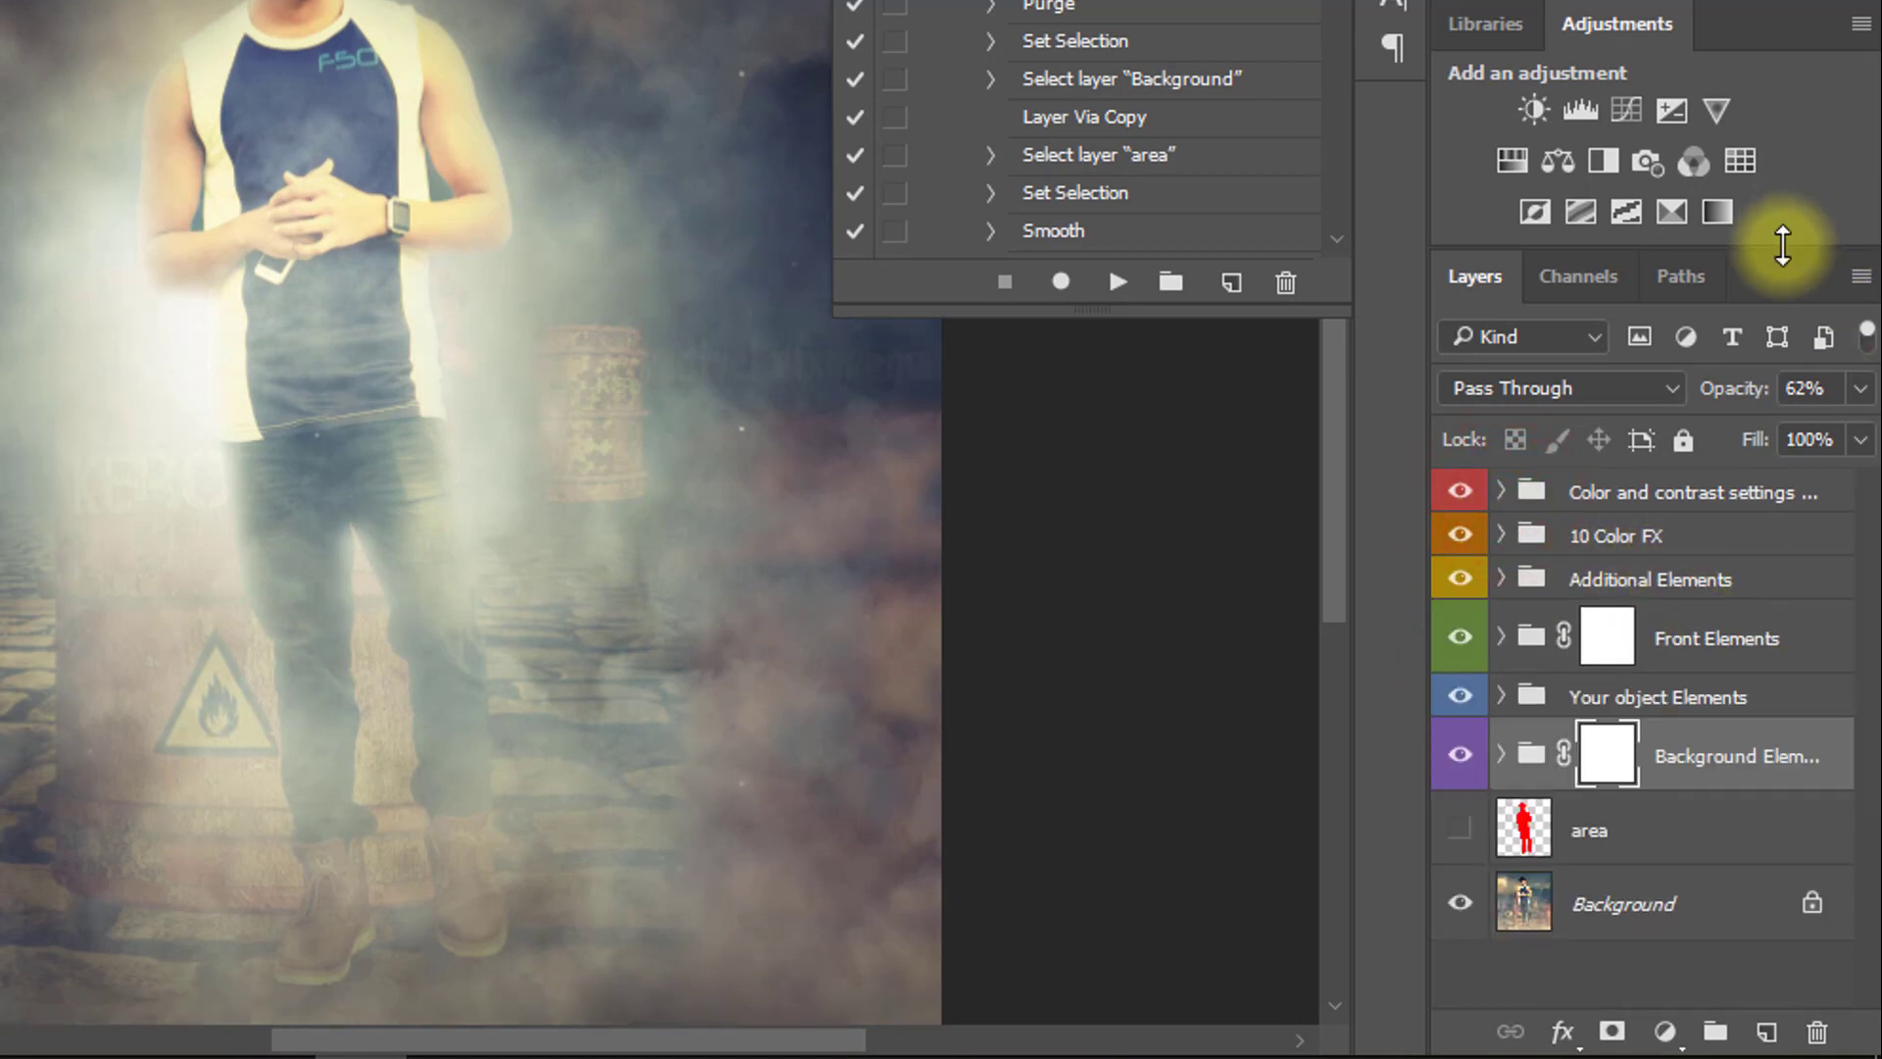
pyautogui.moveTo(1782, 247); pyautogui.dragTo(1780, 85)
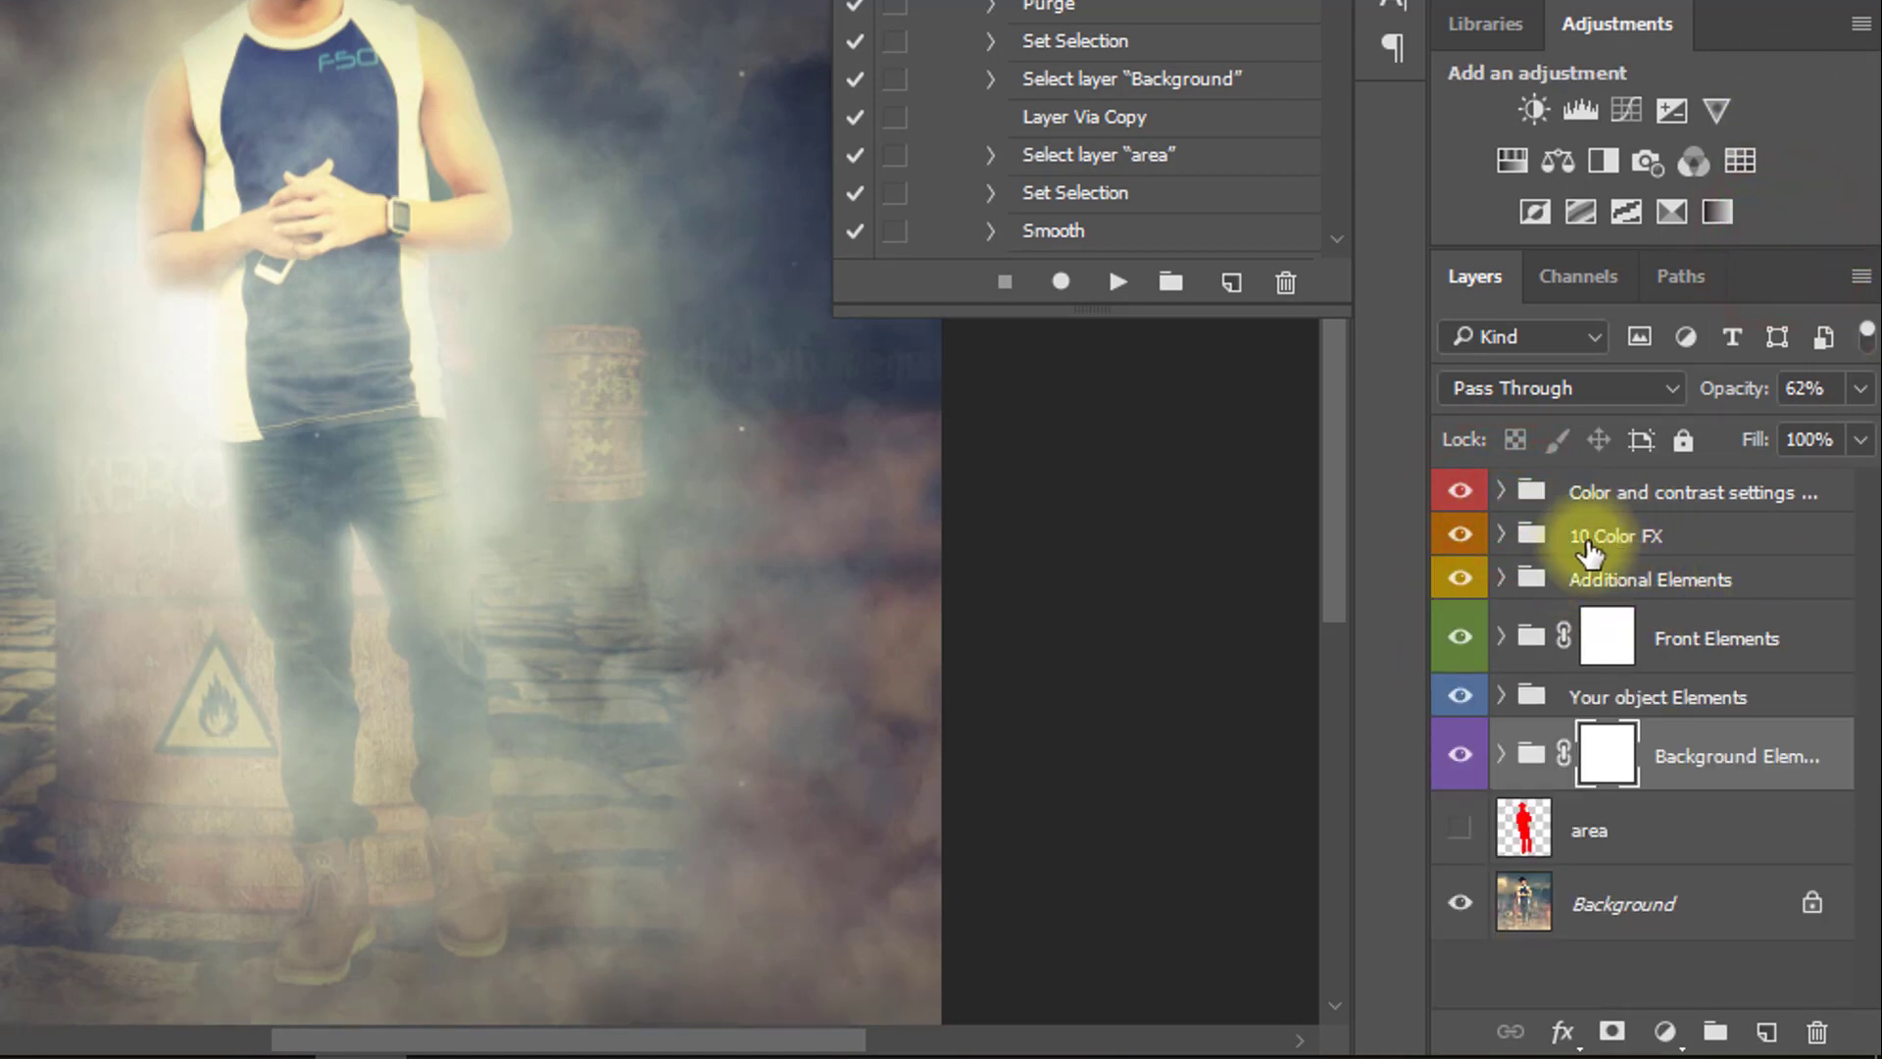
pyautogui.click(1500, 535)
pyautogui.click(1463, 603)
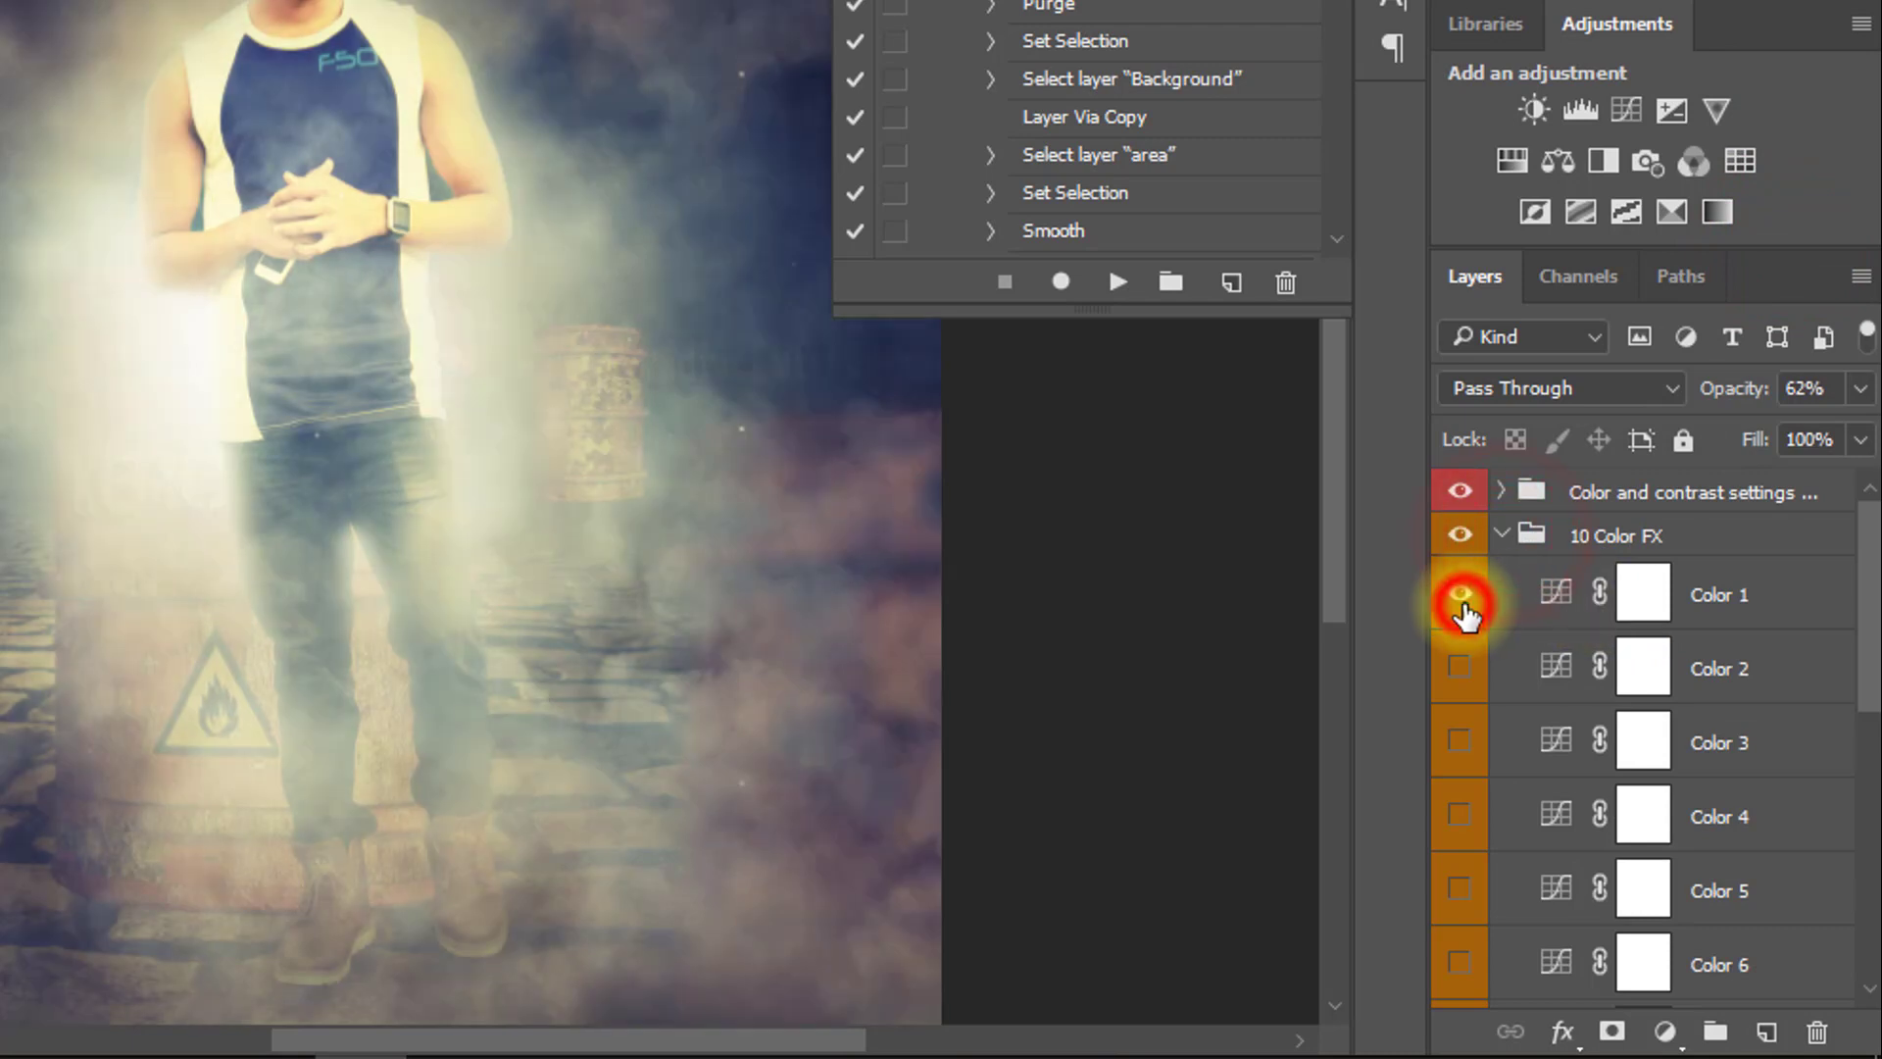
pyautogui.click(1463, 668)
pyautogui.click(1468, 675)
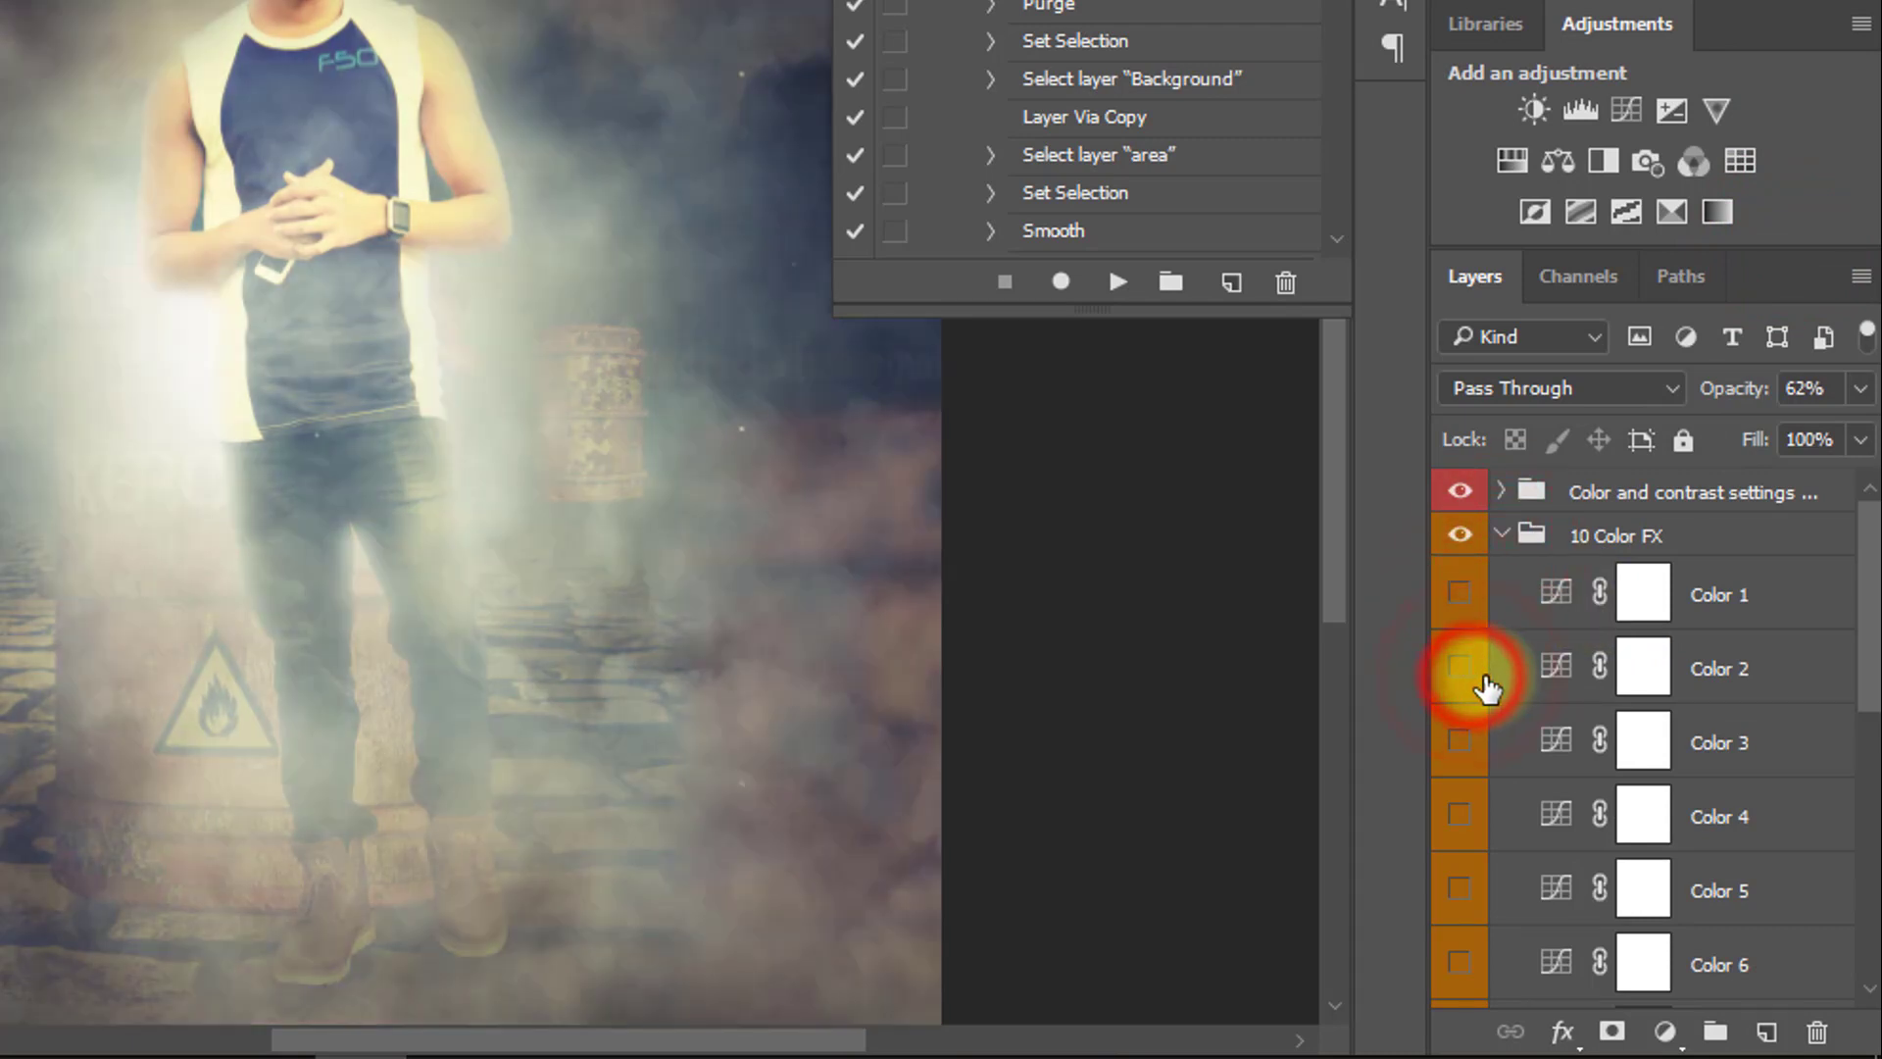
pyautogui.scroll(-2, 1462, 706)
pyautogui.click(1454, 725)
pyautogui.scroll(-2, 1459, 732)
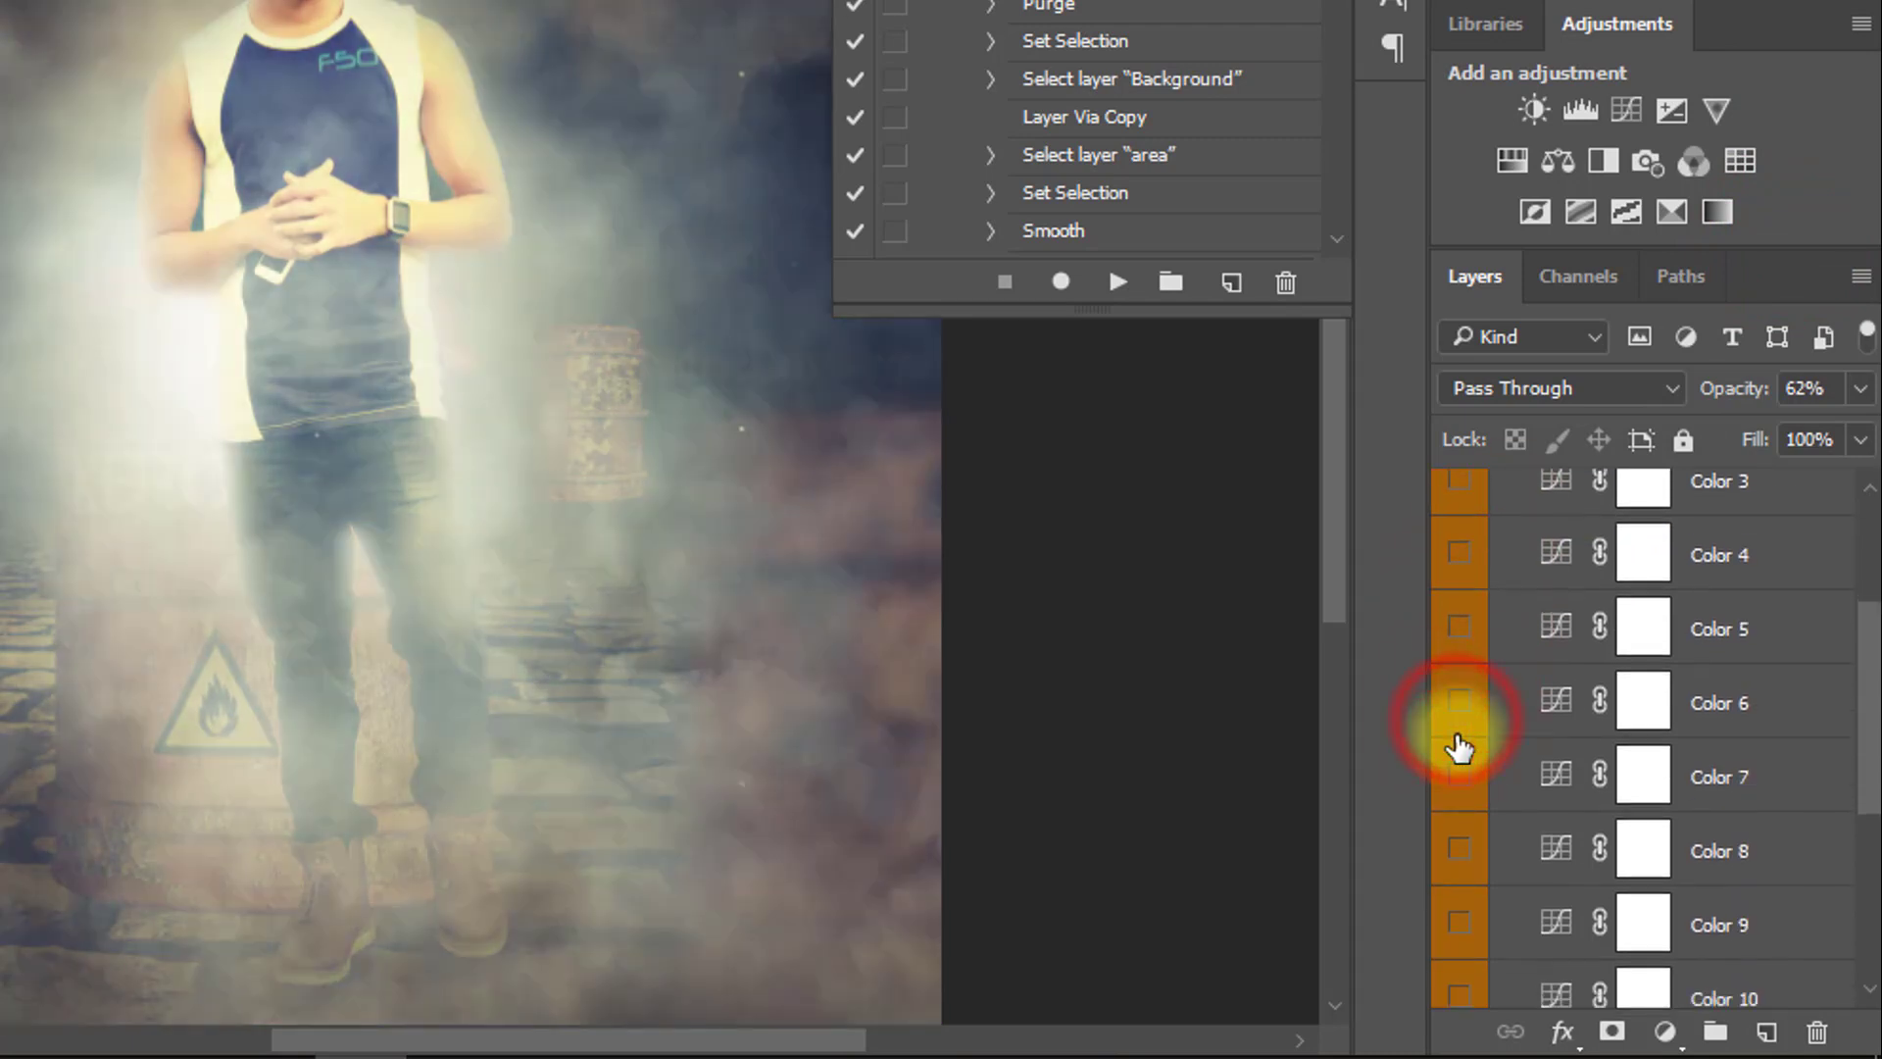
pyautogui.click(1451, 715)
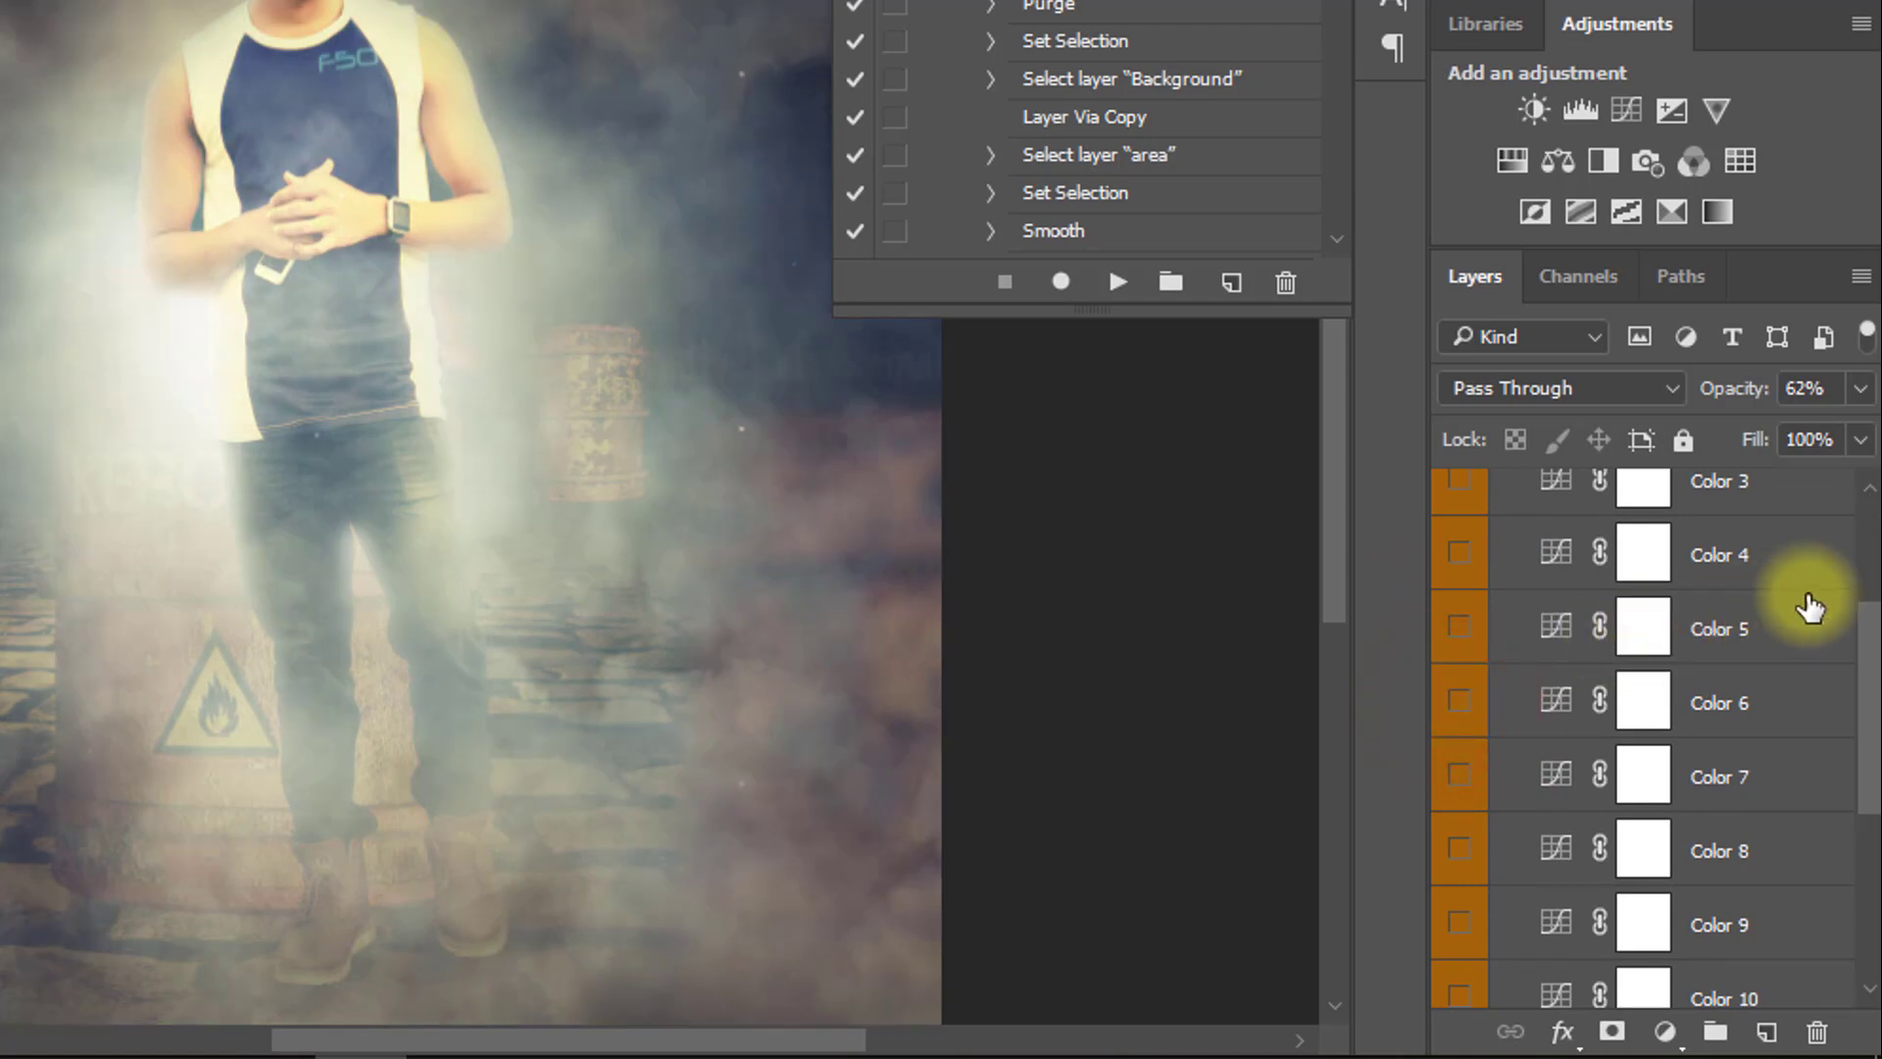
pyautogui.scroll(3, 1655, 538)
pyautogui.click(1500, 492)
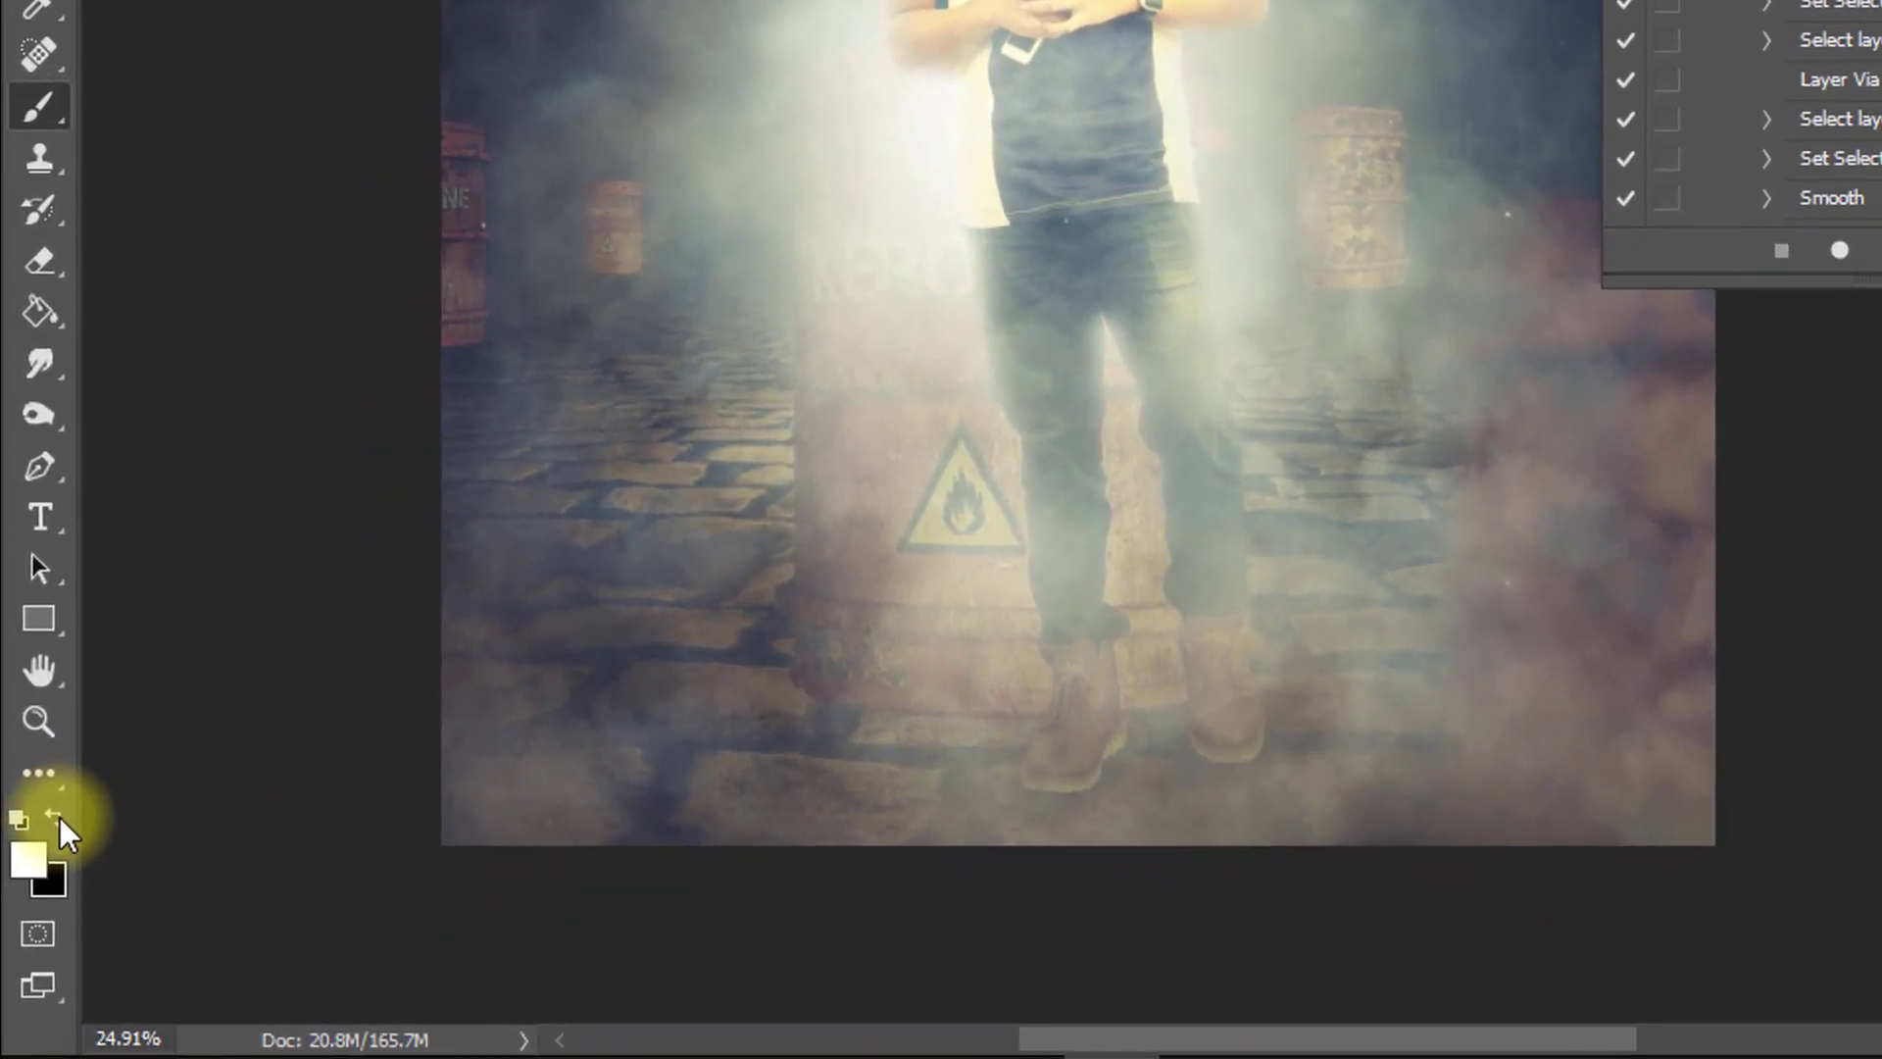
# - Set up an enlarged Soft Round brush at about 60% opacity and 24% flow
pyautogui.click(58, 818)
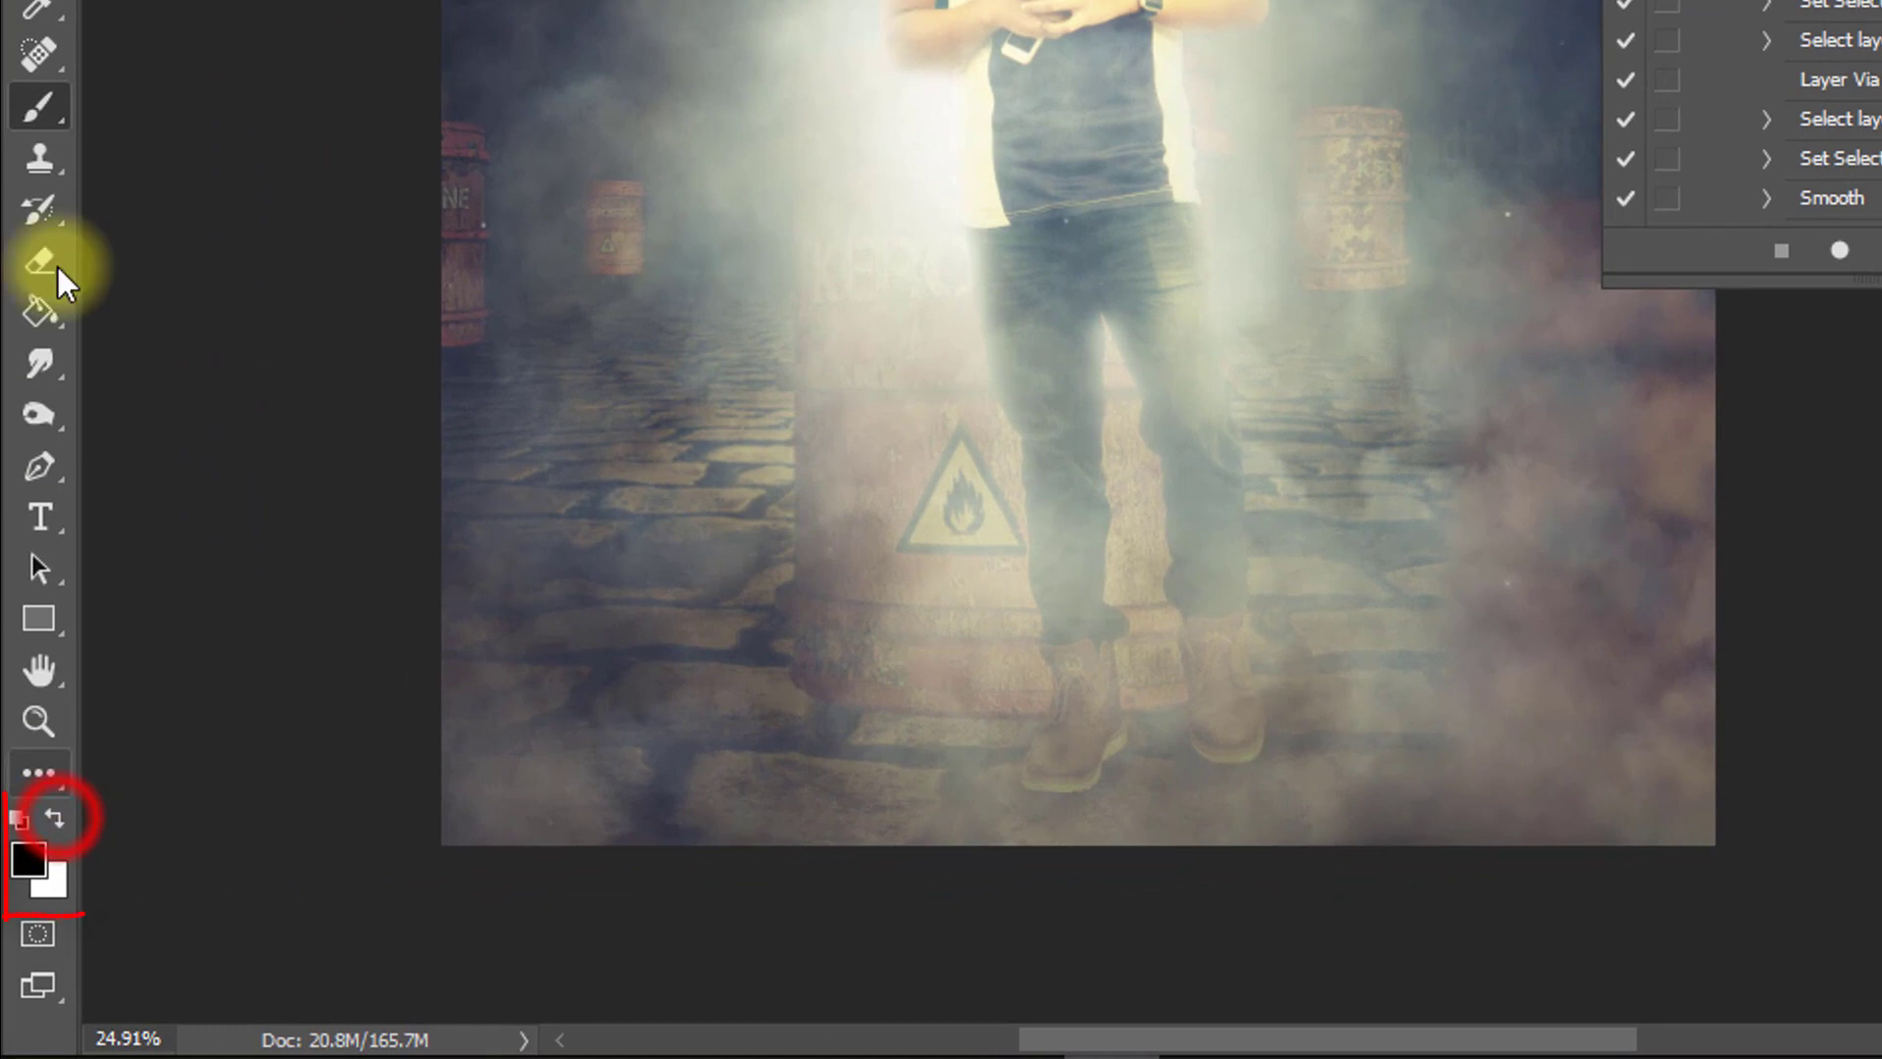
pyautogui.rightClick(35, 111)
pyautogui.click(206, 113)
pyautogui.rightClick(568, 55)
pyautogui.scroll(-2, 958, 403)
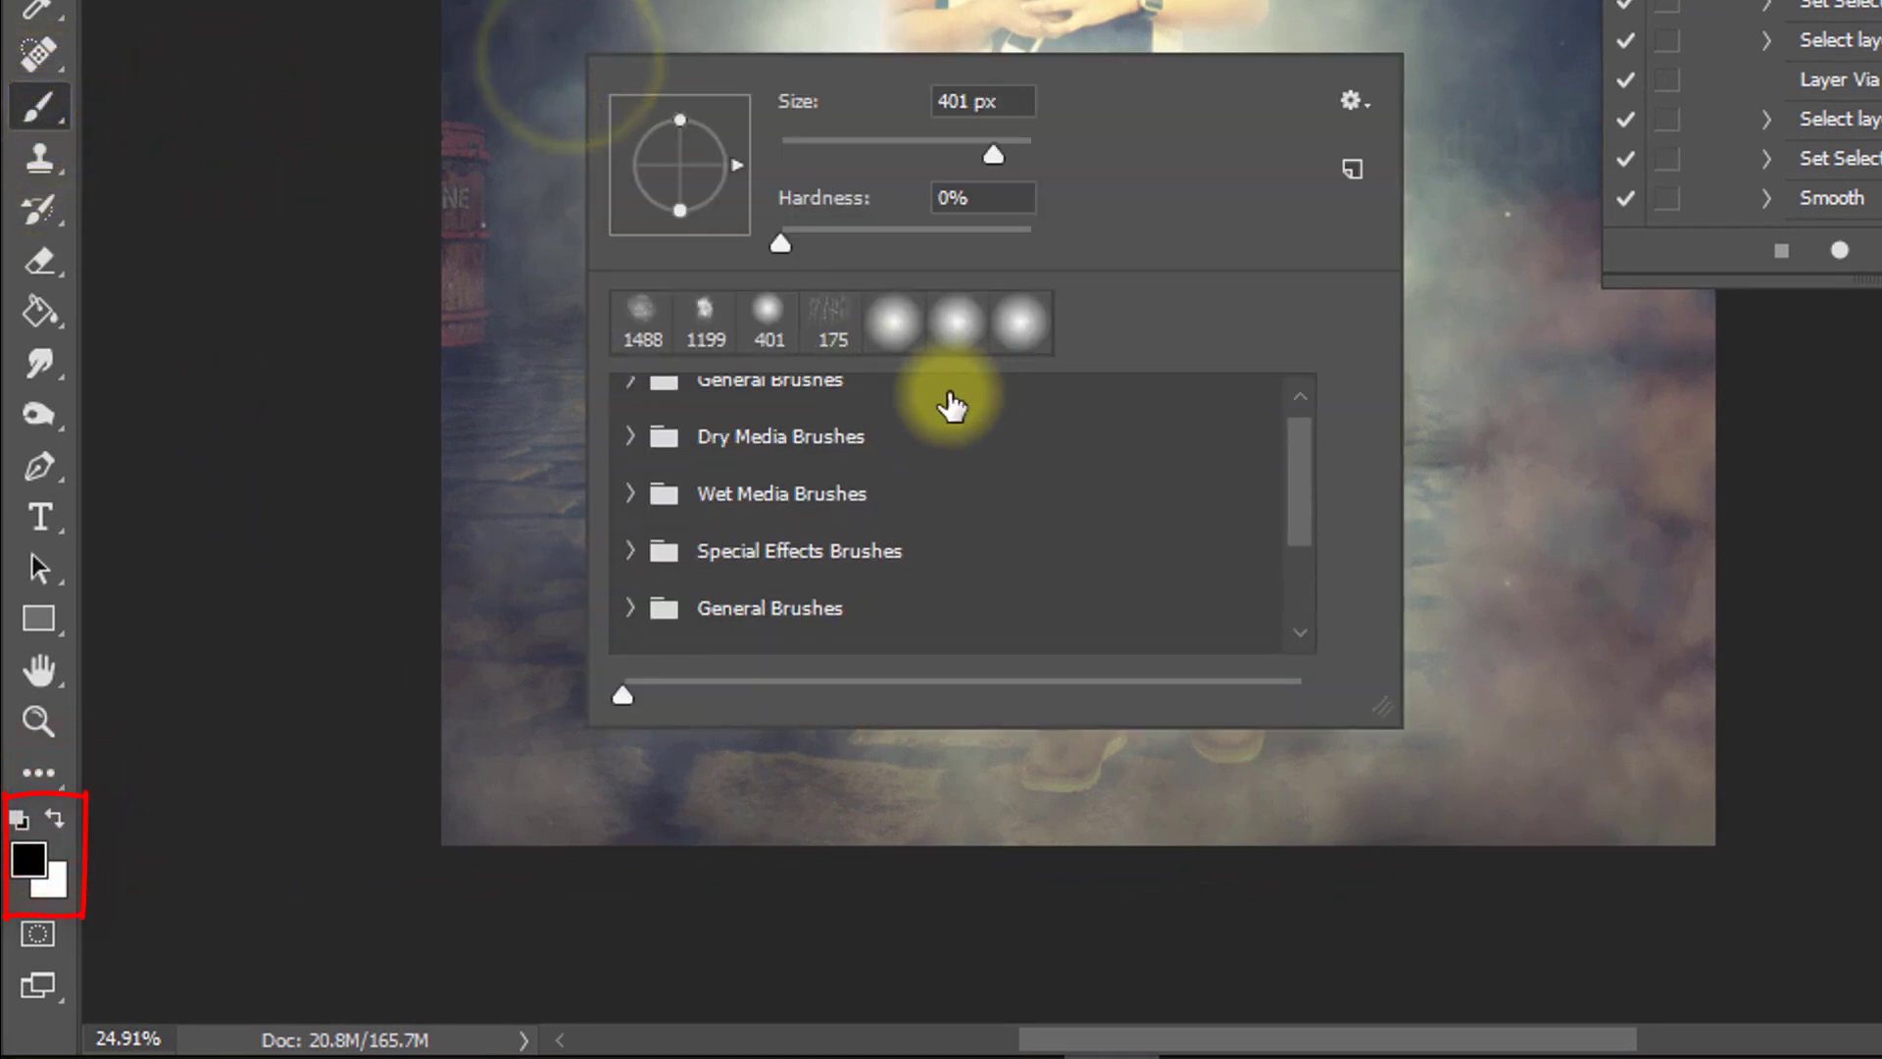
pyautogui.click(619, 394)
pyautogui.click(630, 402)
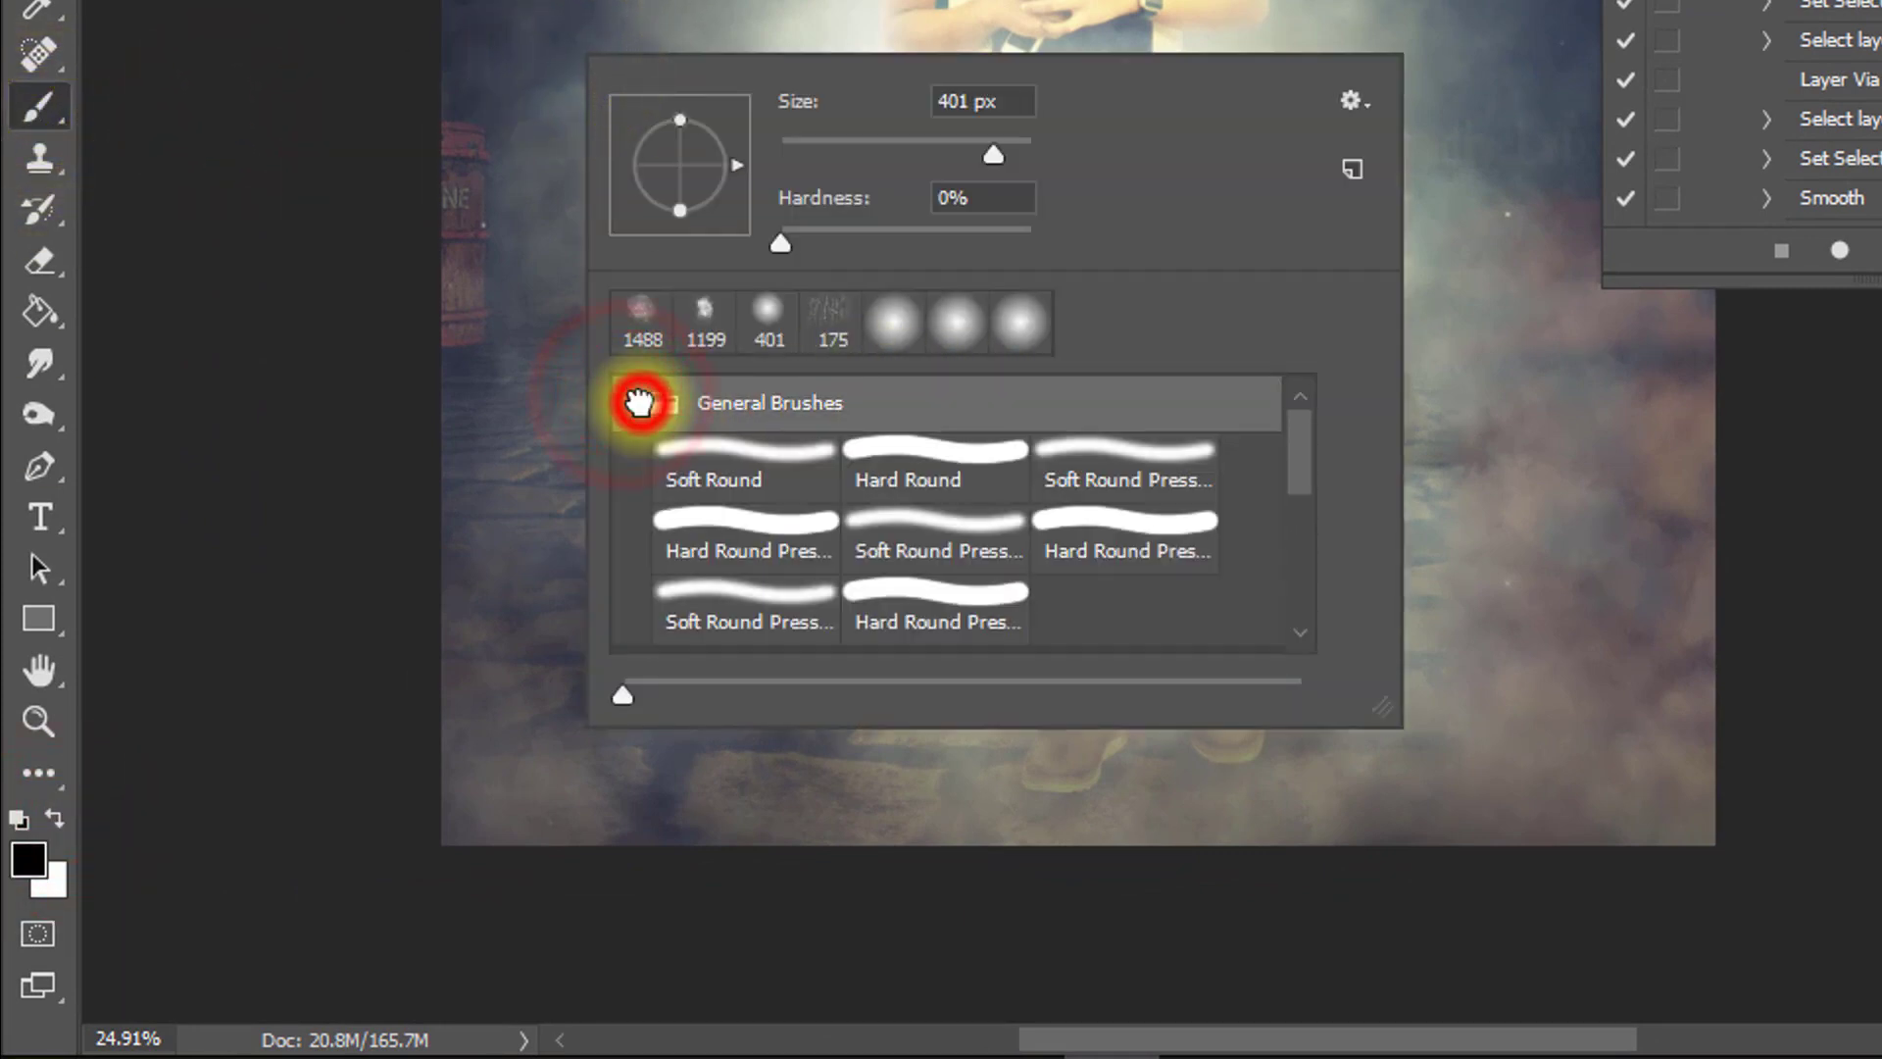
pyautogui.click(765, 457)
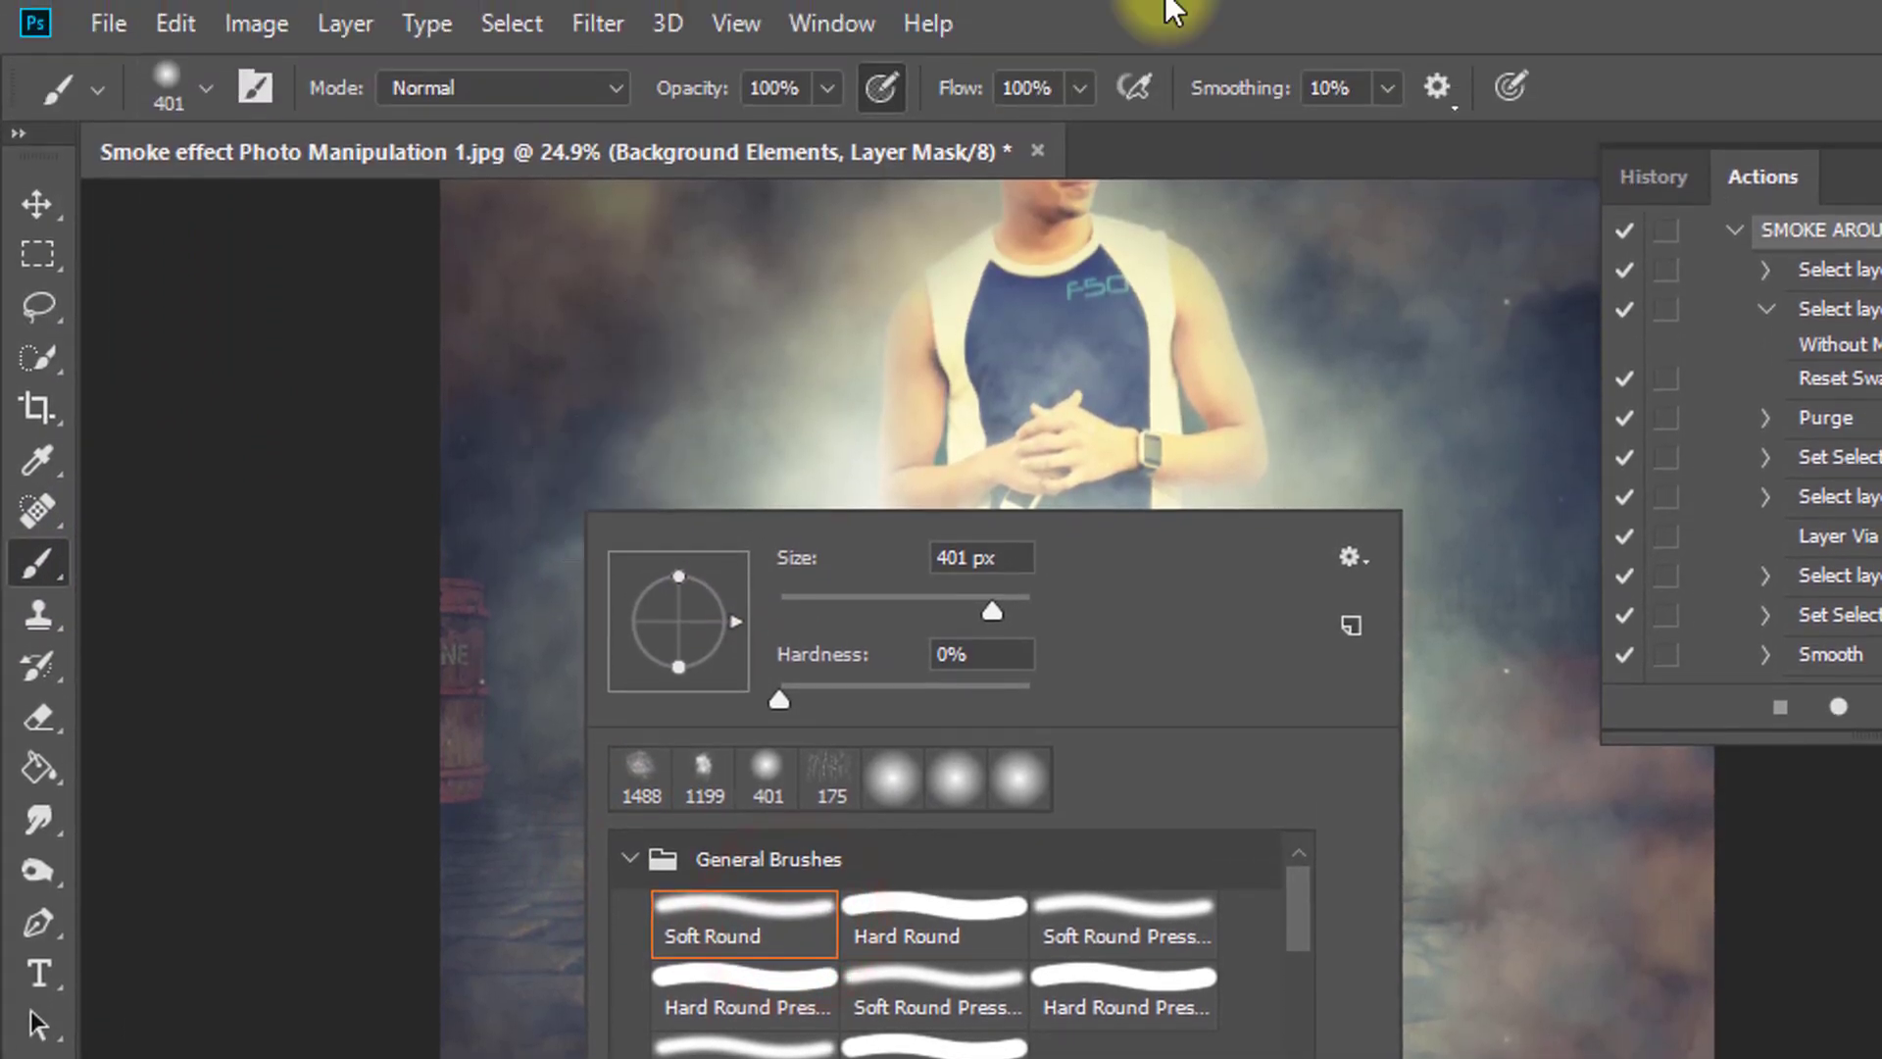
pyautogui.click(1264, 21)
pyautogui.moveTo(692, 89)
pyautogui.mouseDown()
pyautogui.moveTo(631, 98)
pyautogui.moveTo(647, 95)
pyautogui.mouseUp()
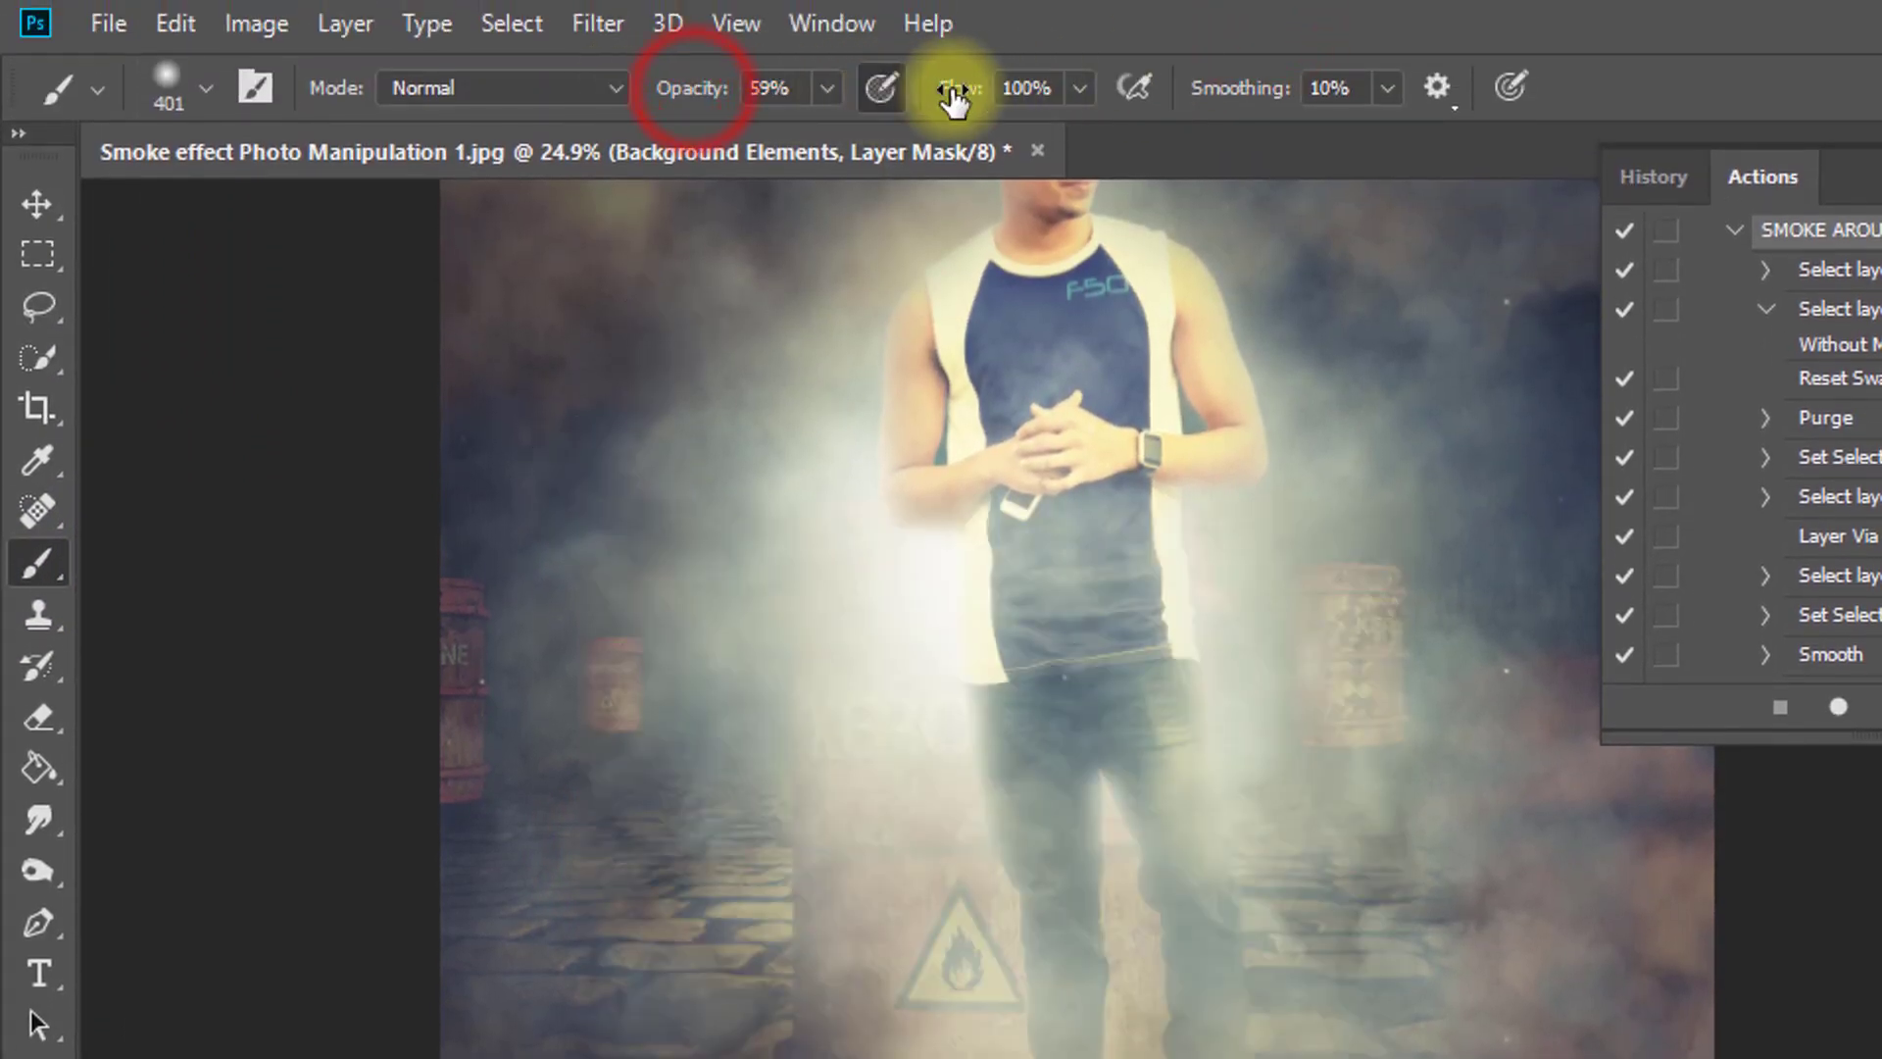
pyautogui.moveTo(955, 88); pyautogui.dragTo(1000, 98)
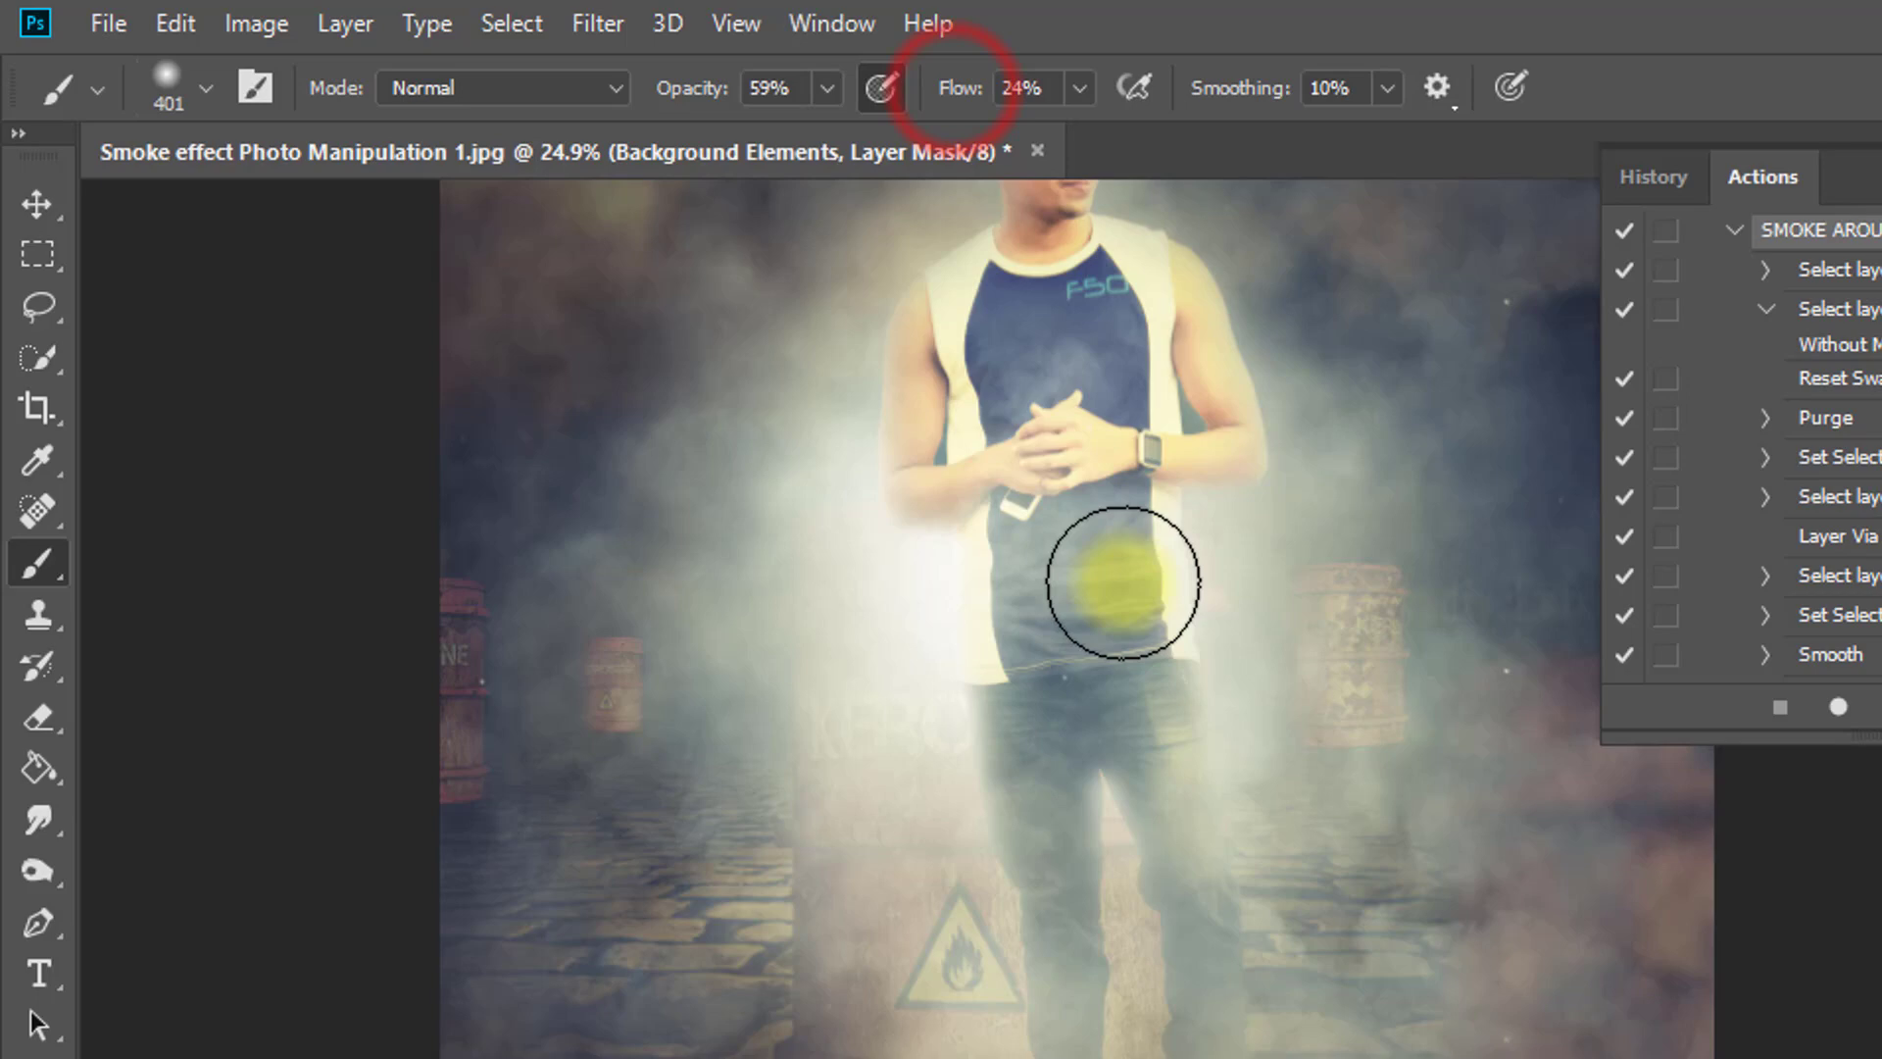
pyautogui.scroll(3, 1114, 455)
pyautogui.press(']')
pyautogui.press(']')
pyautogui.press(']')
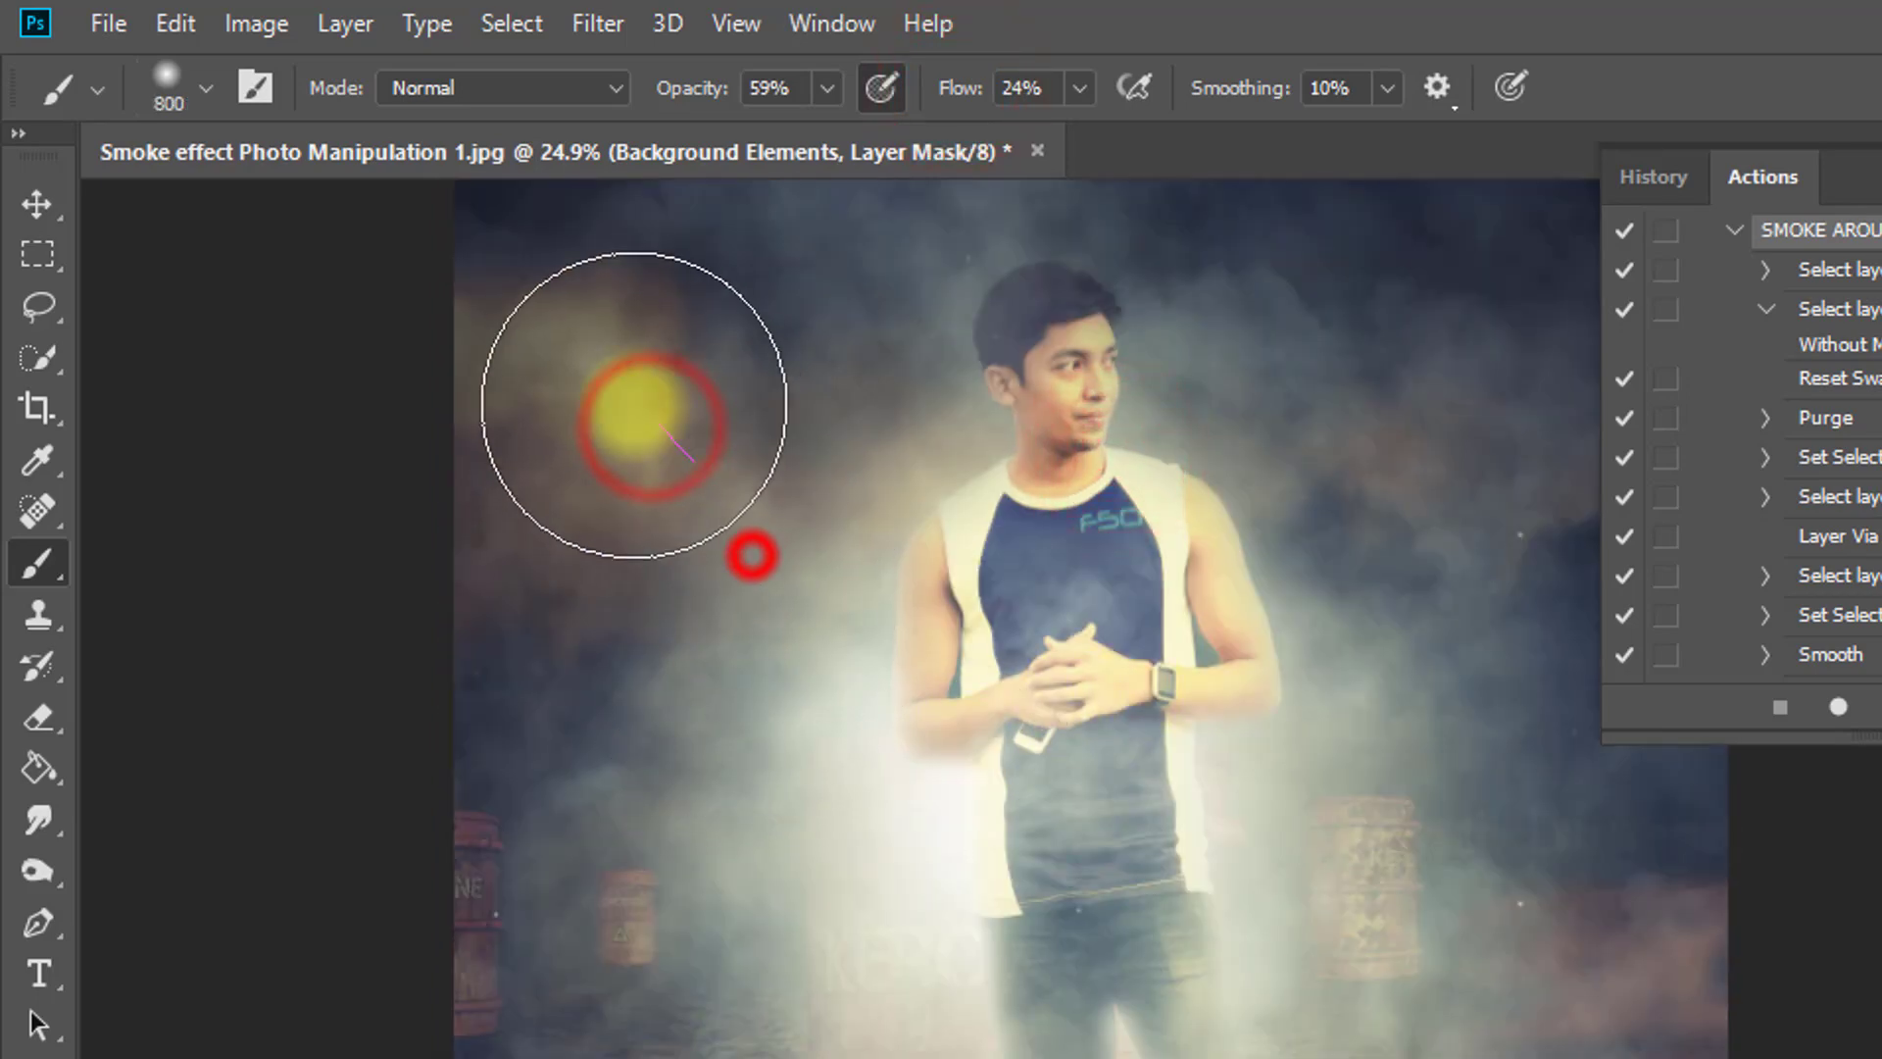
pyautogui.scroll(3, 691, 647)
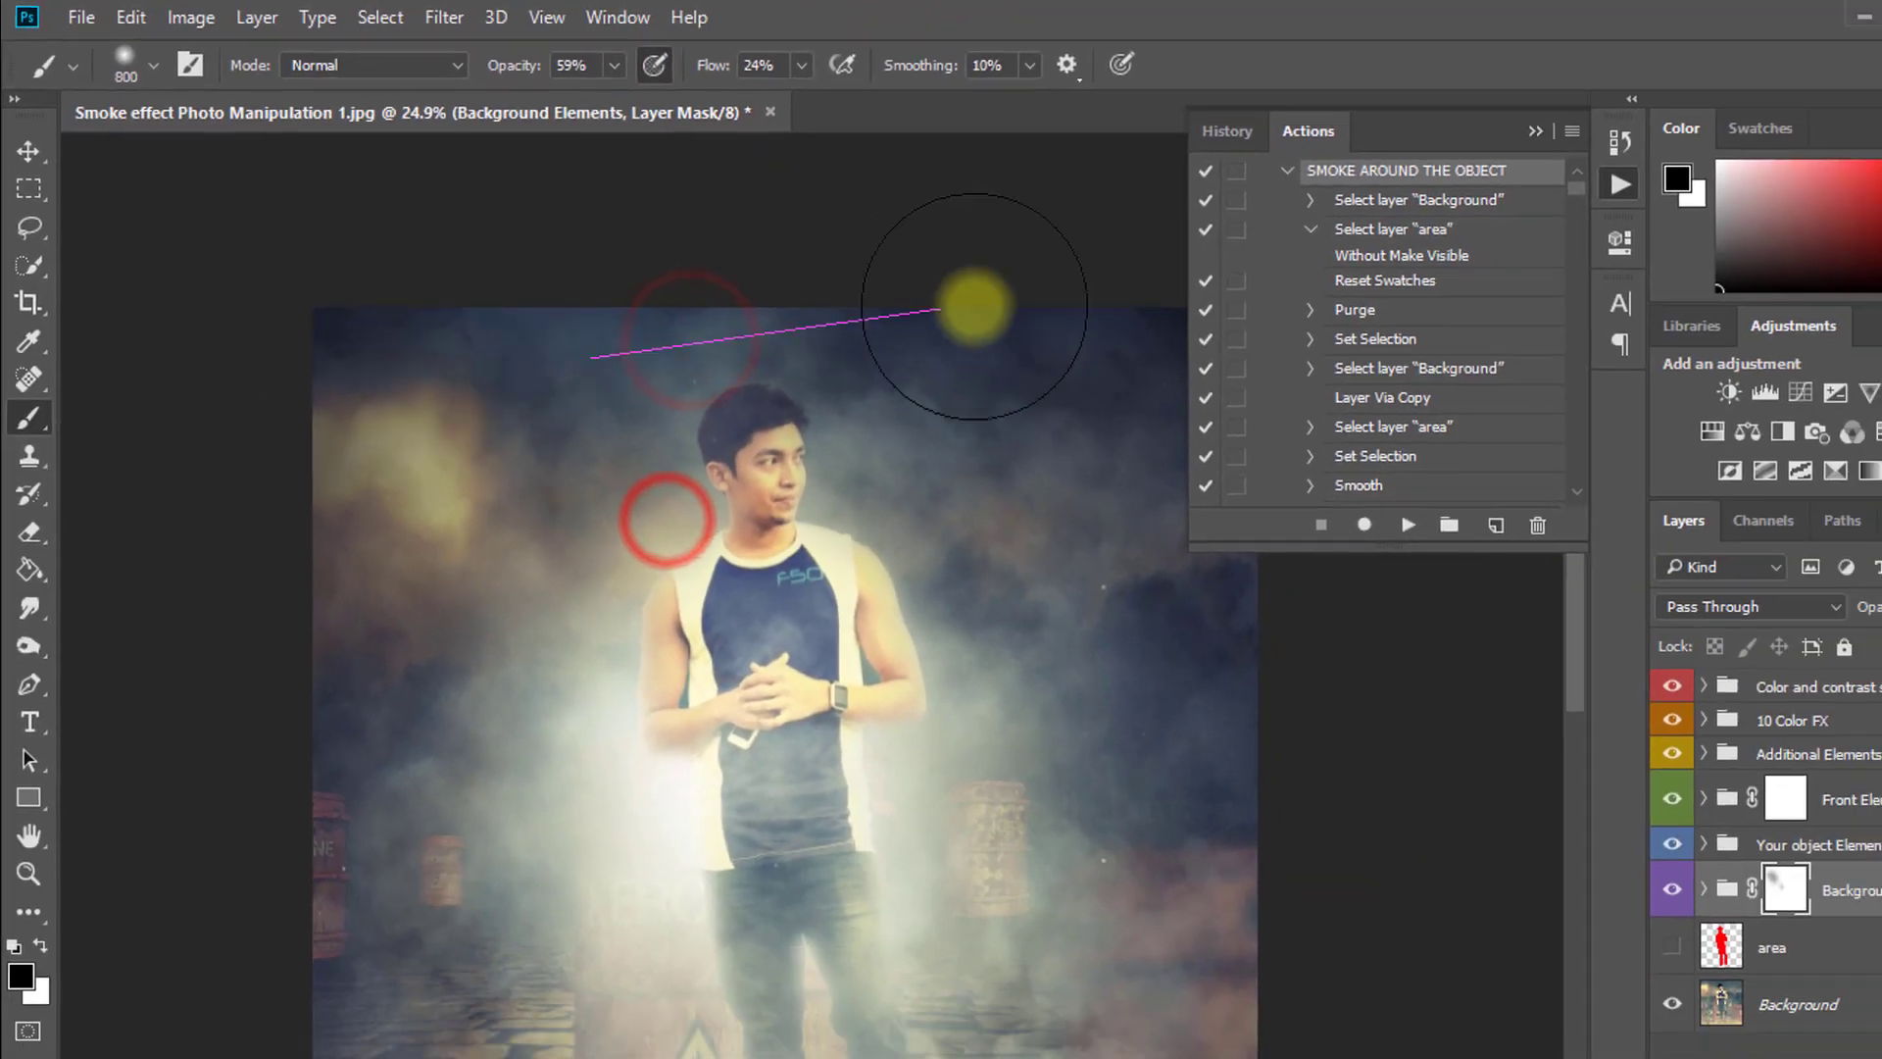
pyautogui.scroll(-3, 764, 530)
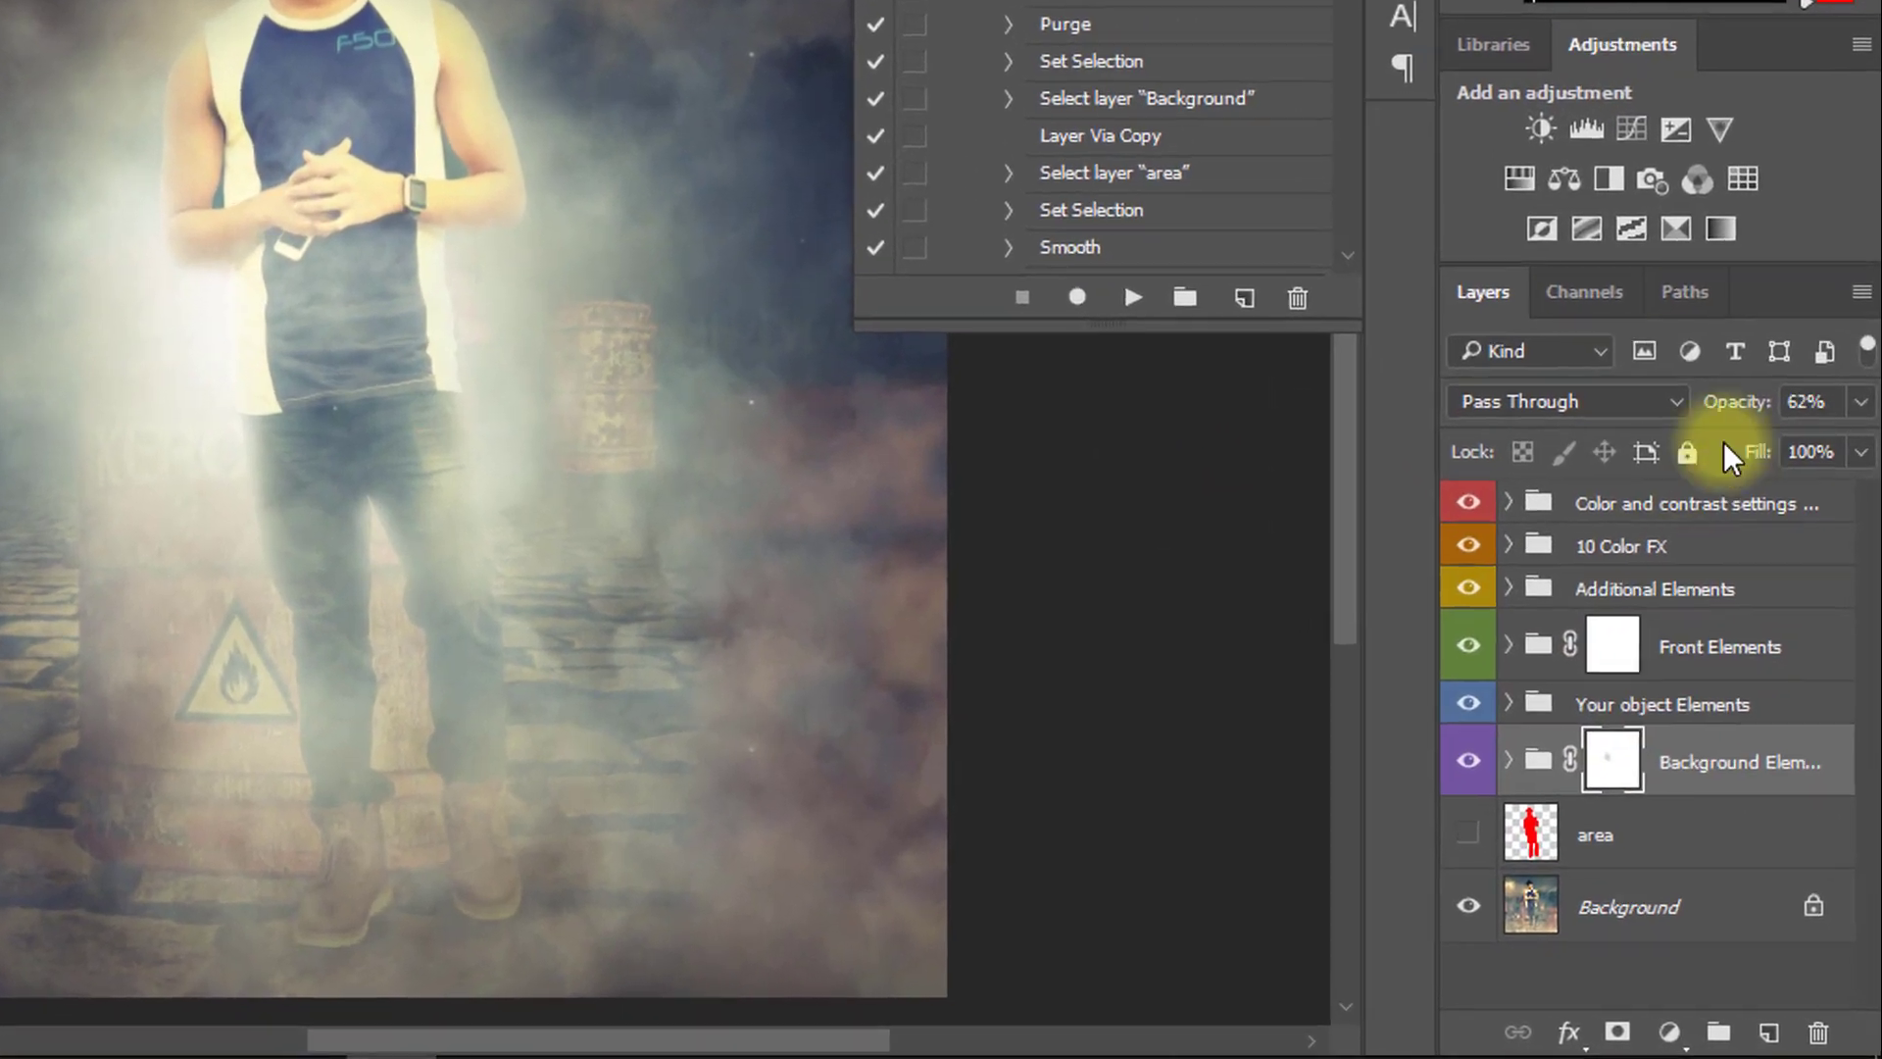
# - Raise Background Elements to 100% opacity and paint its mask around the man's head and body
pyautogui.moveTo(1764, 570); pyautogui.dragTo(1688, 587)
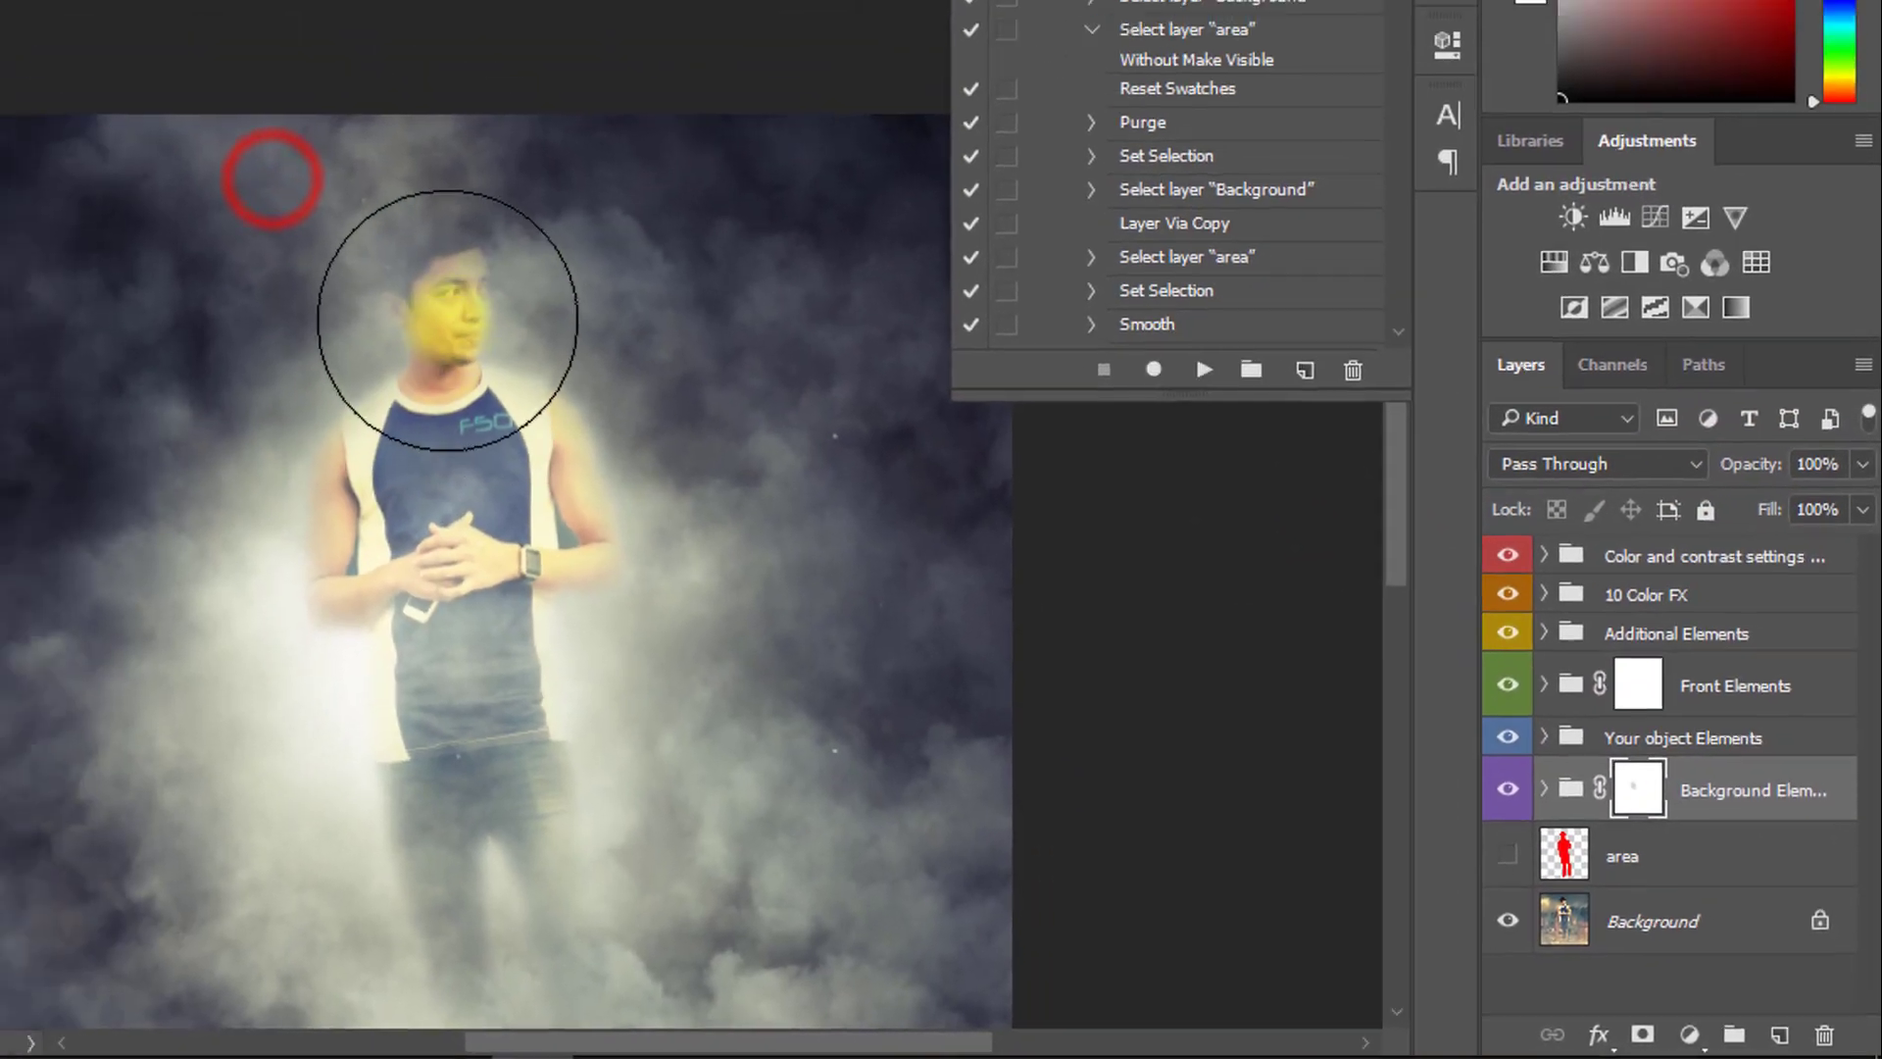
pyautogui.click(684, 438)
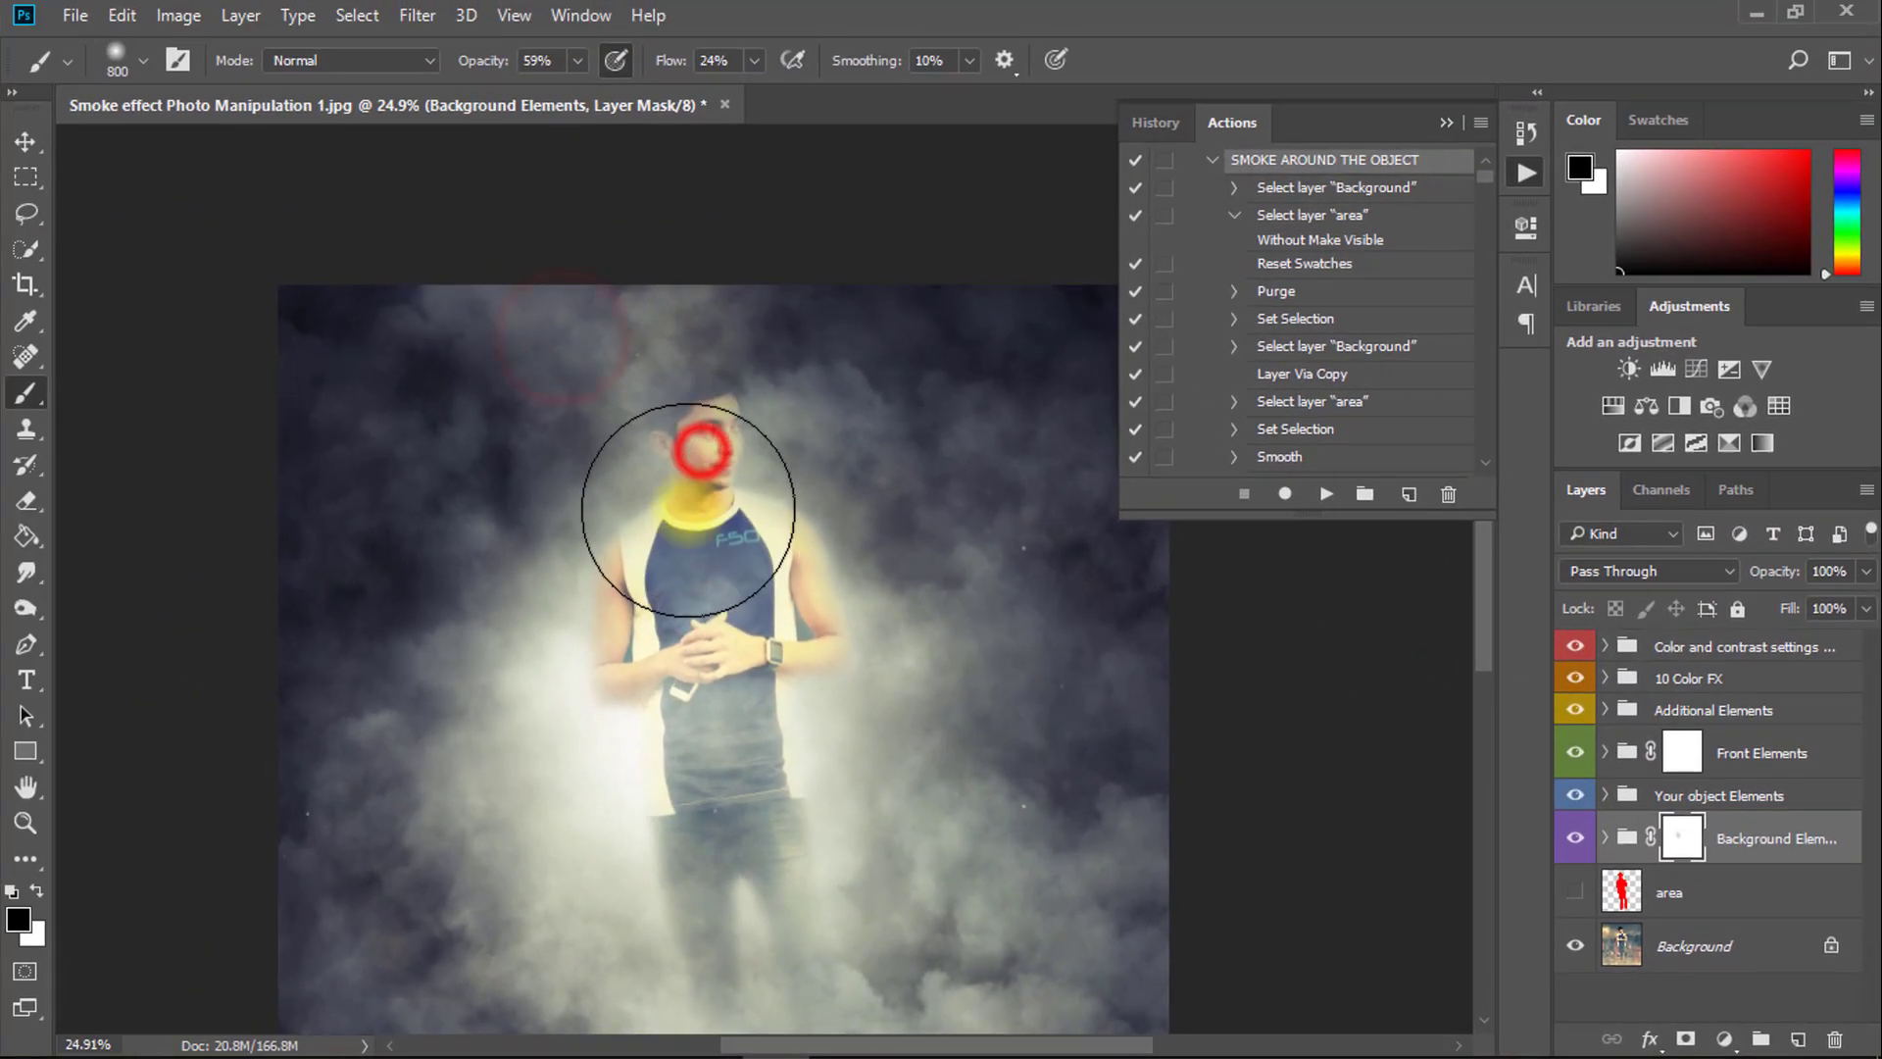
pyautogui.scroll(-2, 693, 483)
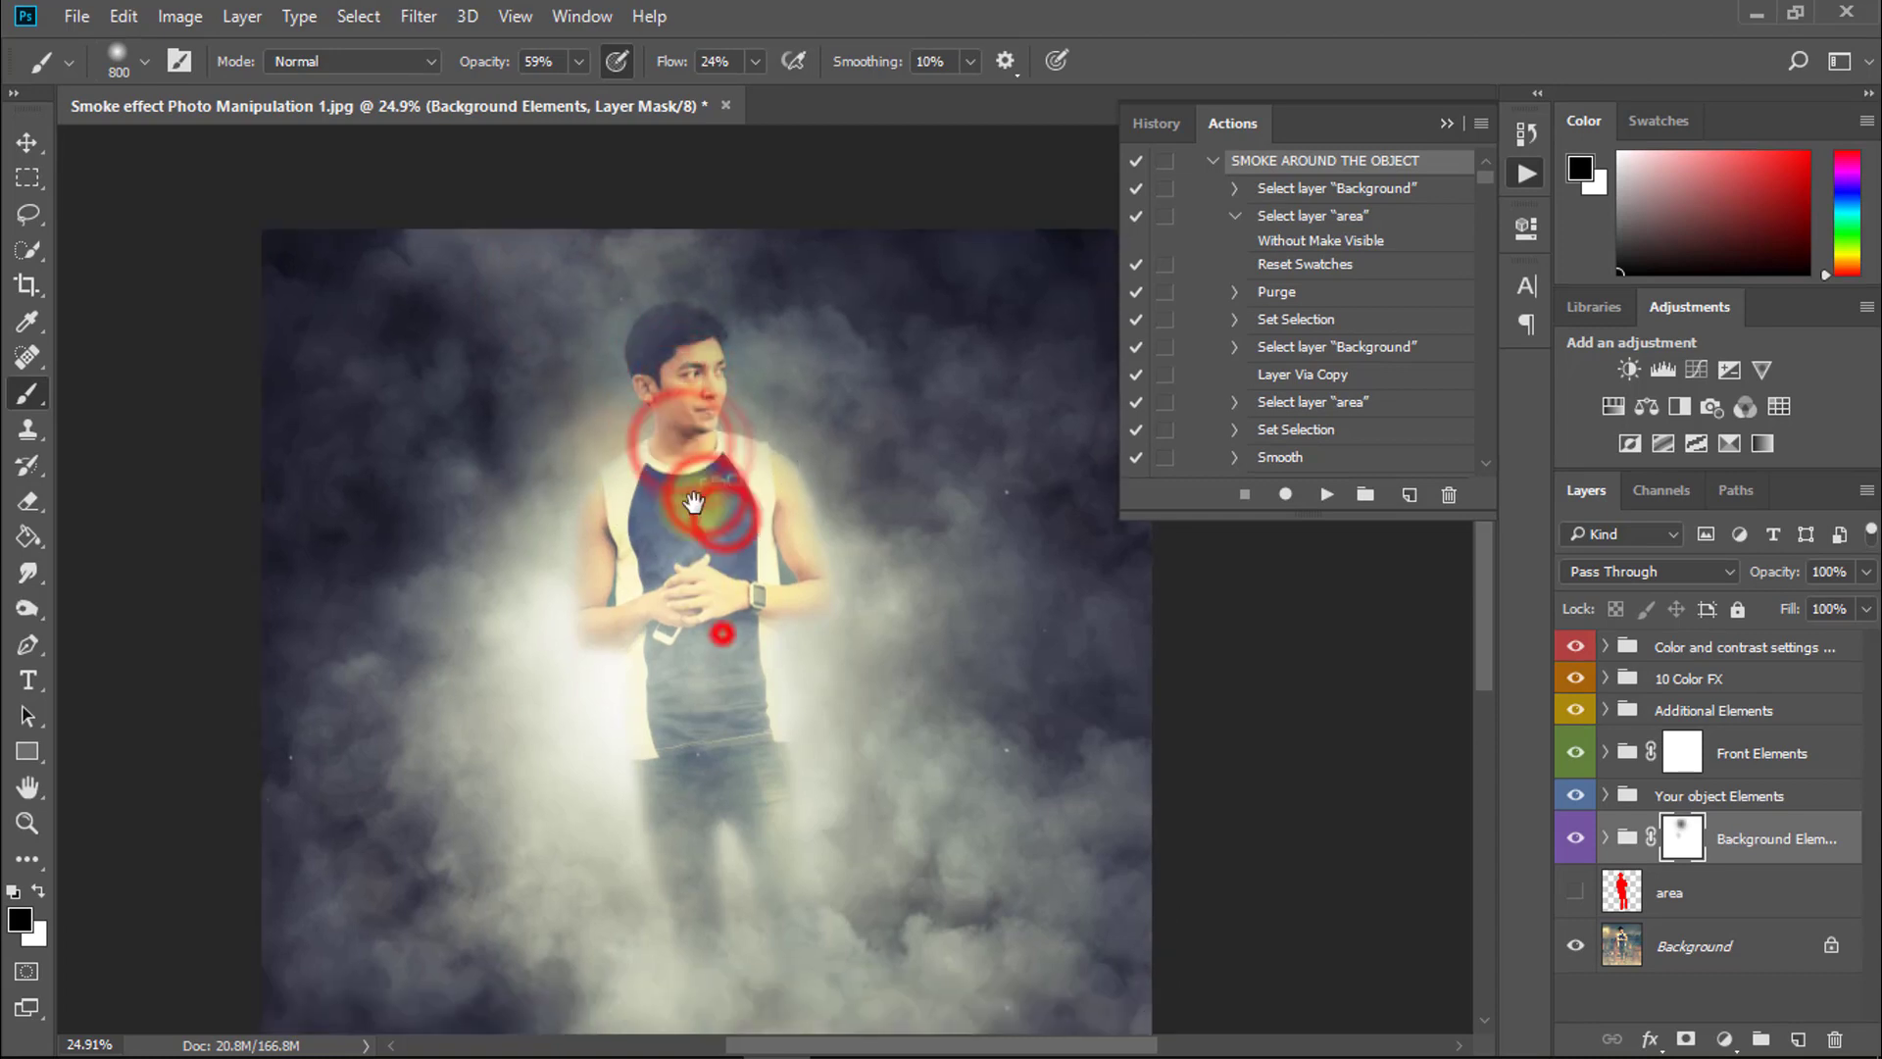
pyautogui.click(720, 633)
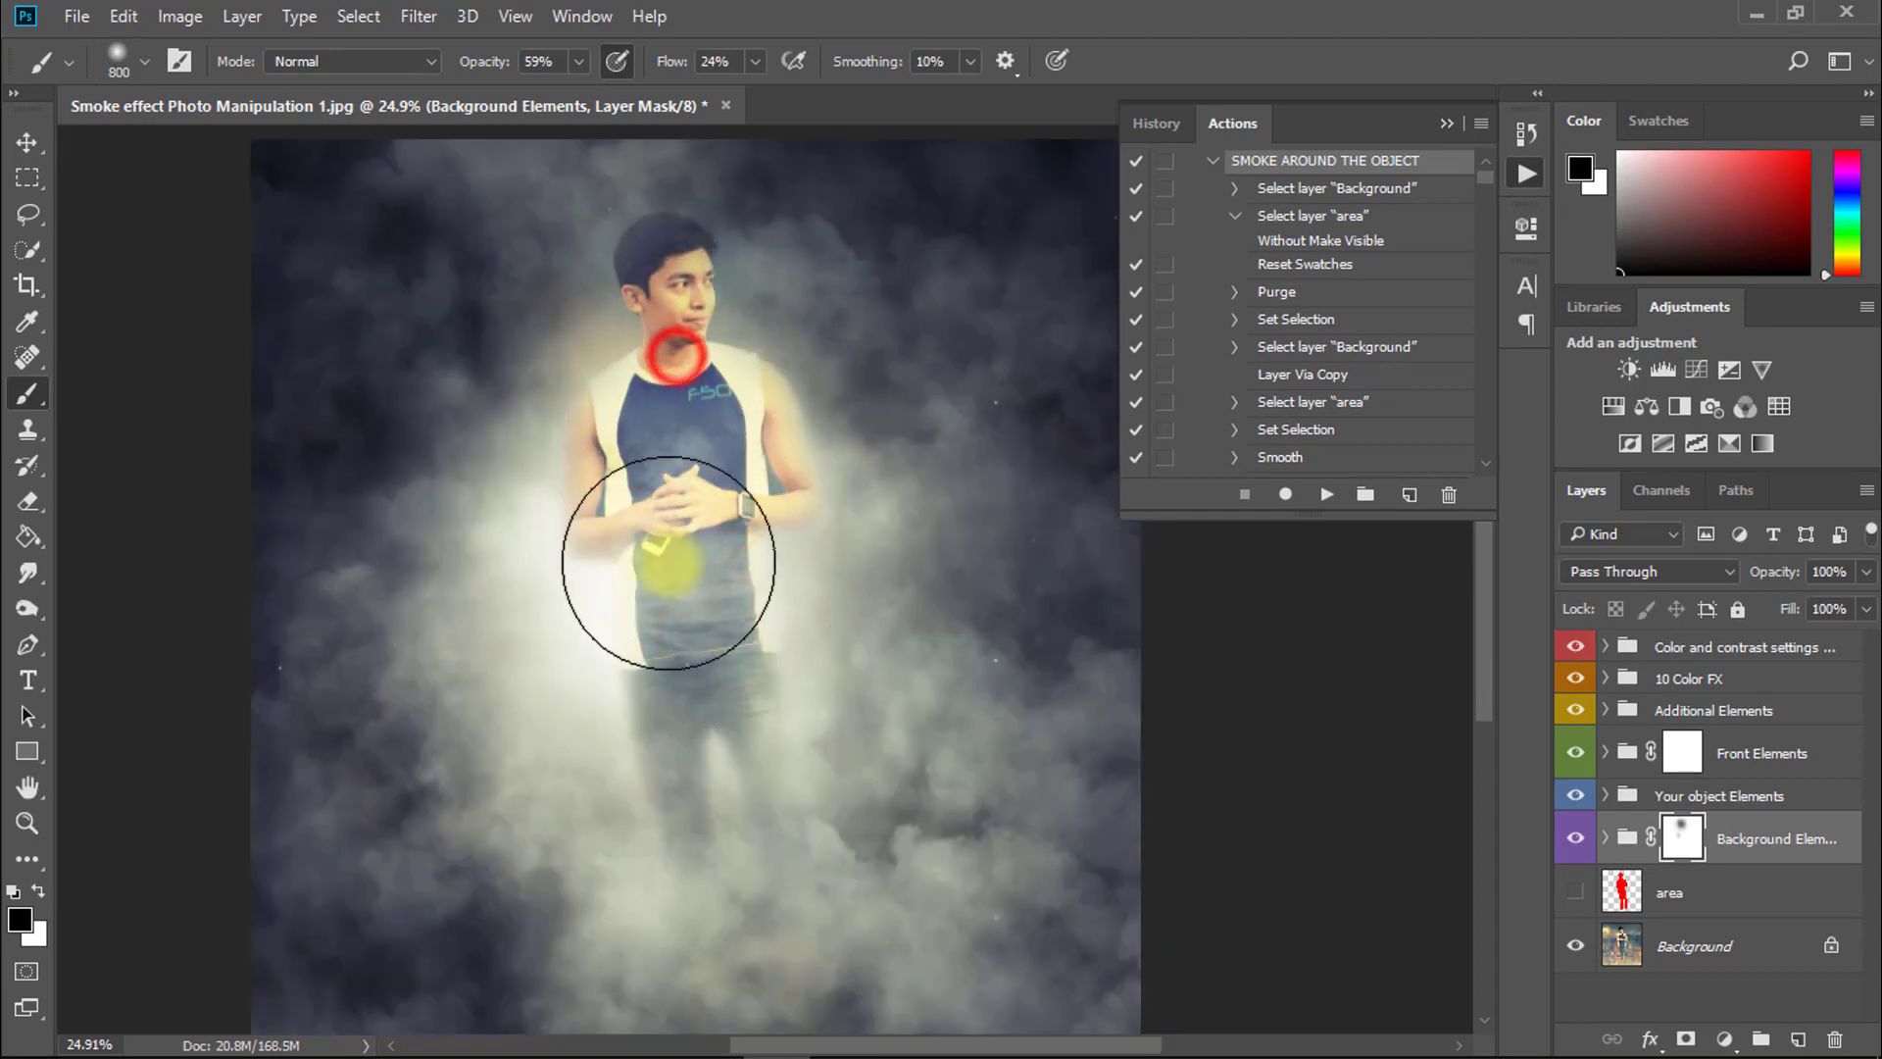
pyautogui.moveTo(889, 632); pyautogui.dragTo(807, 521)
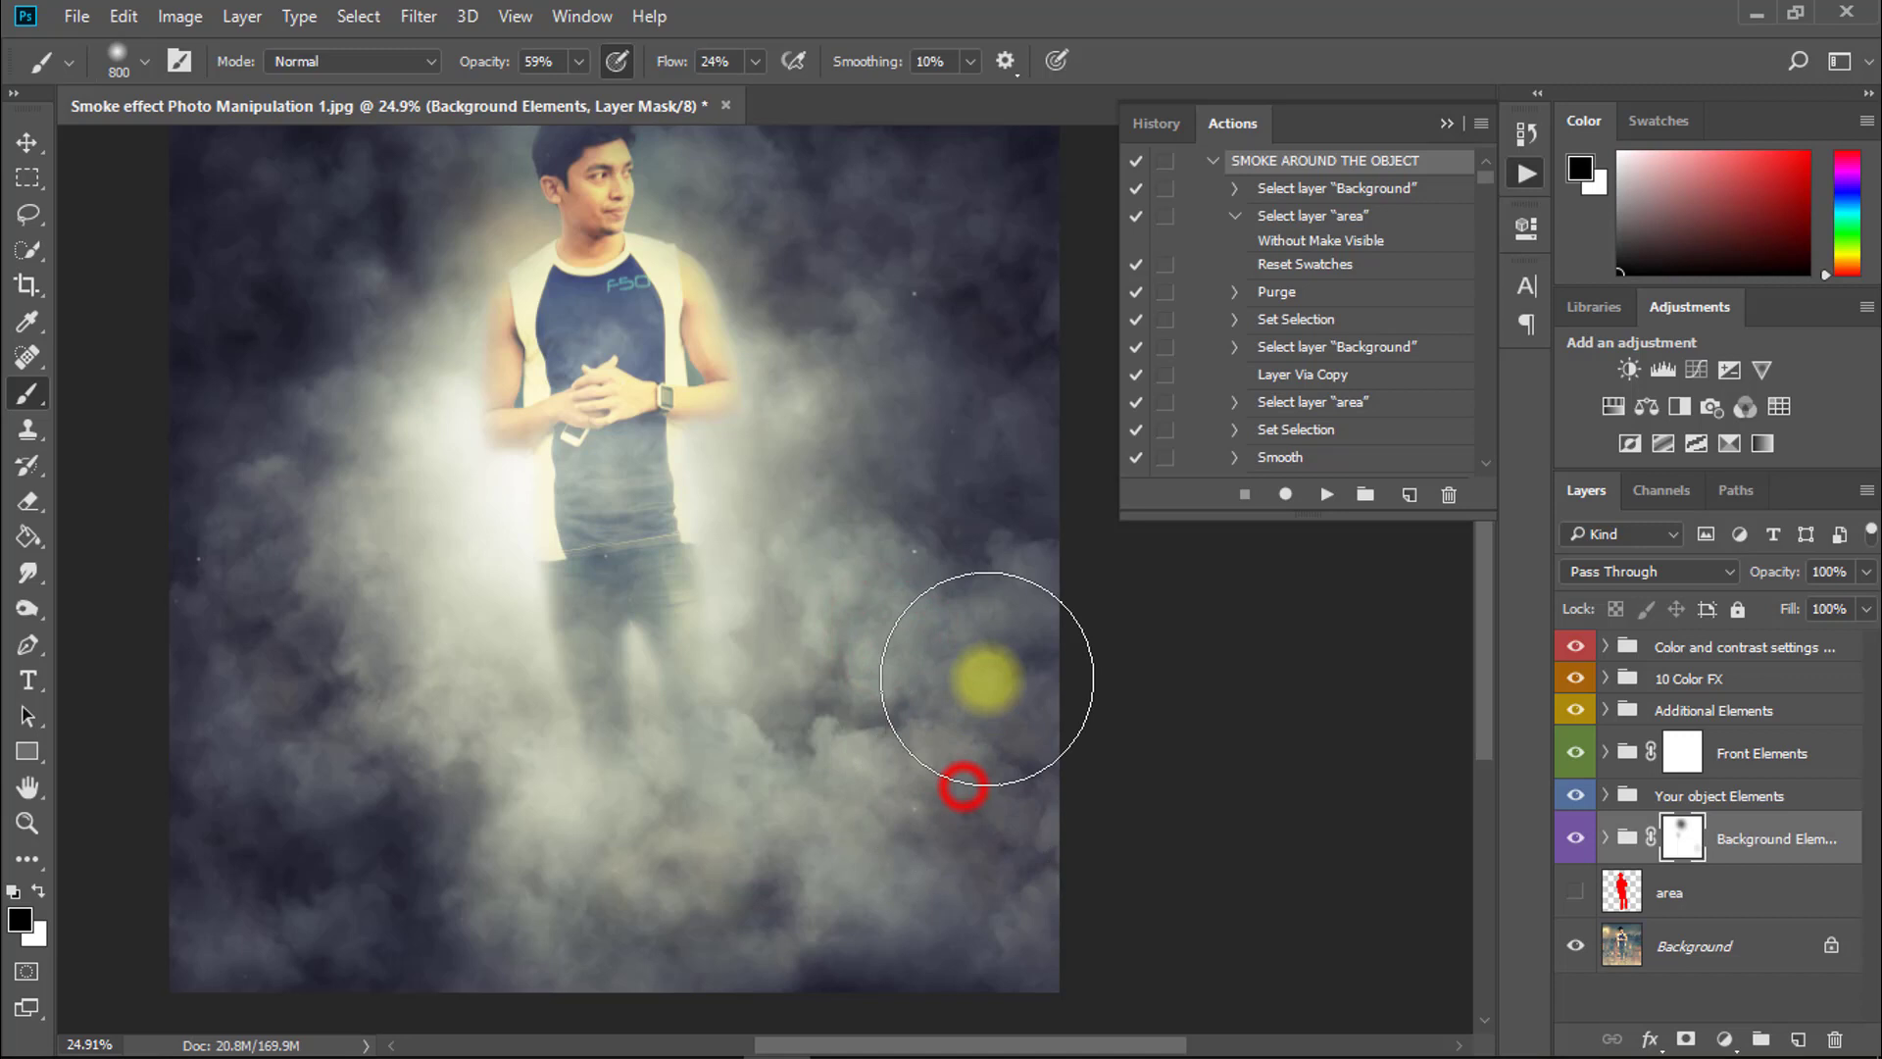
pyautogui.click(443, 454)
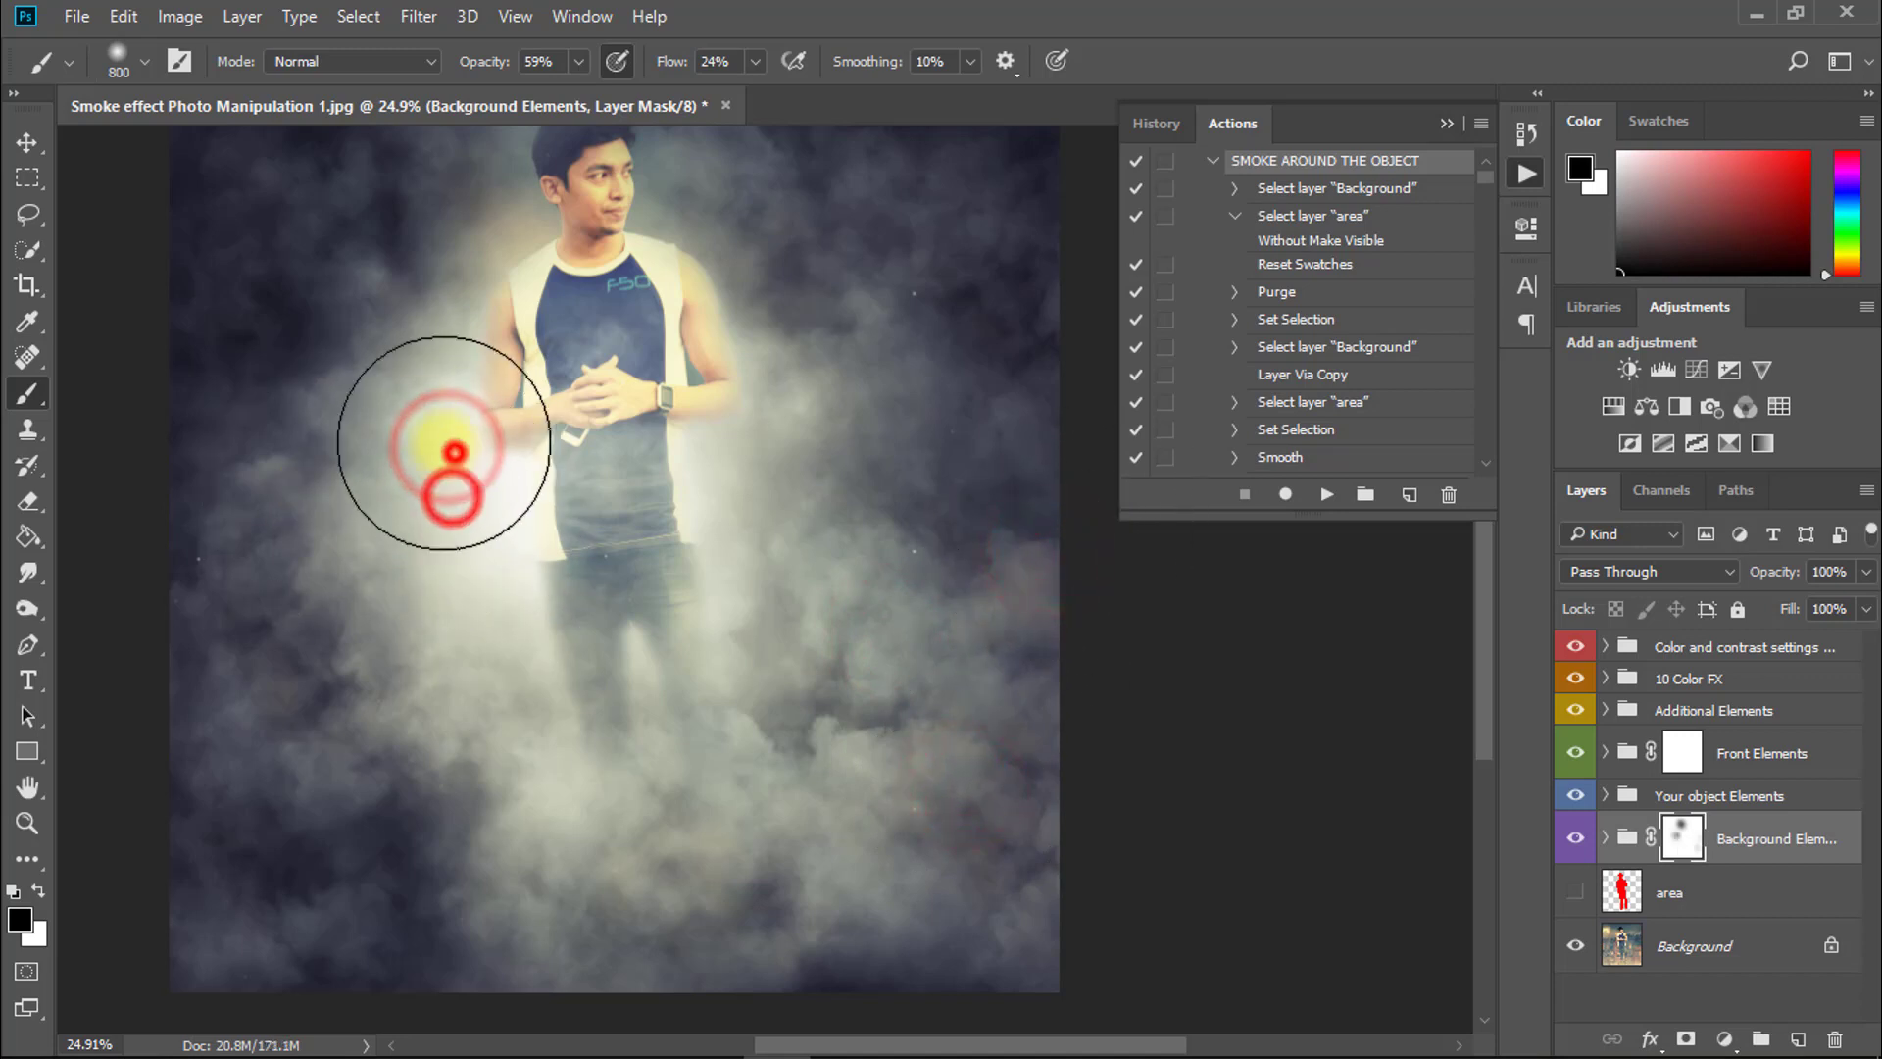
pyautogui.click(390, 407)
pyautogui.click(510, 849)
# - Finish painting the mask around the man and lower the group opacity to 51%
pyautogui.click(617, 871)
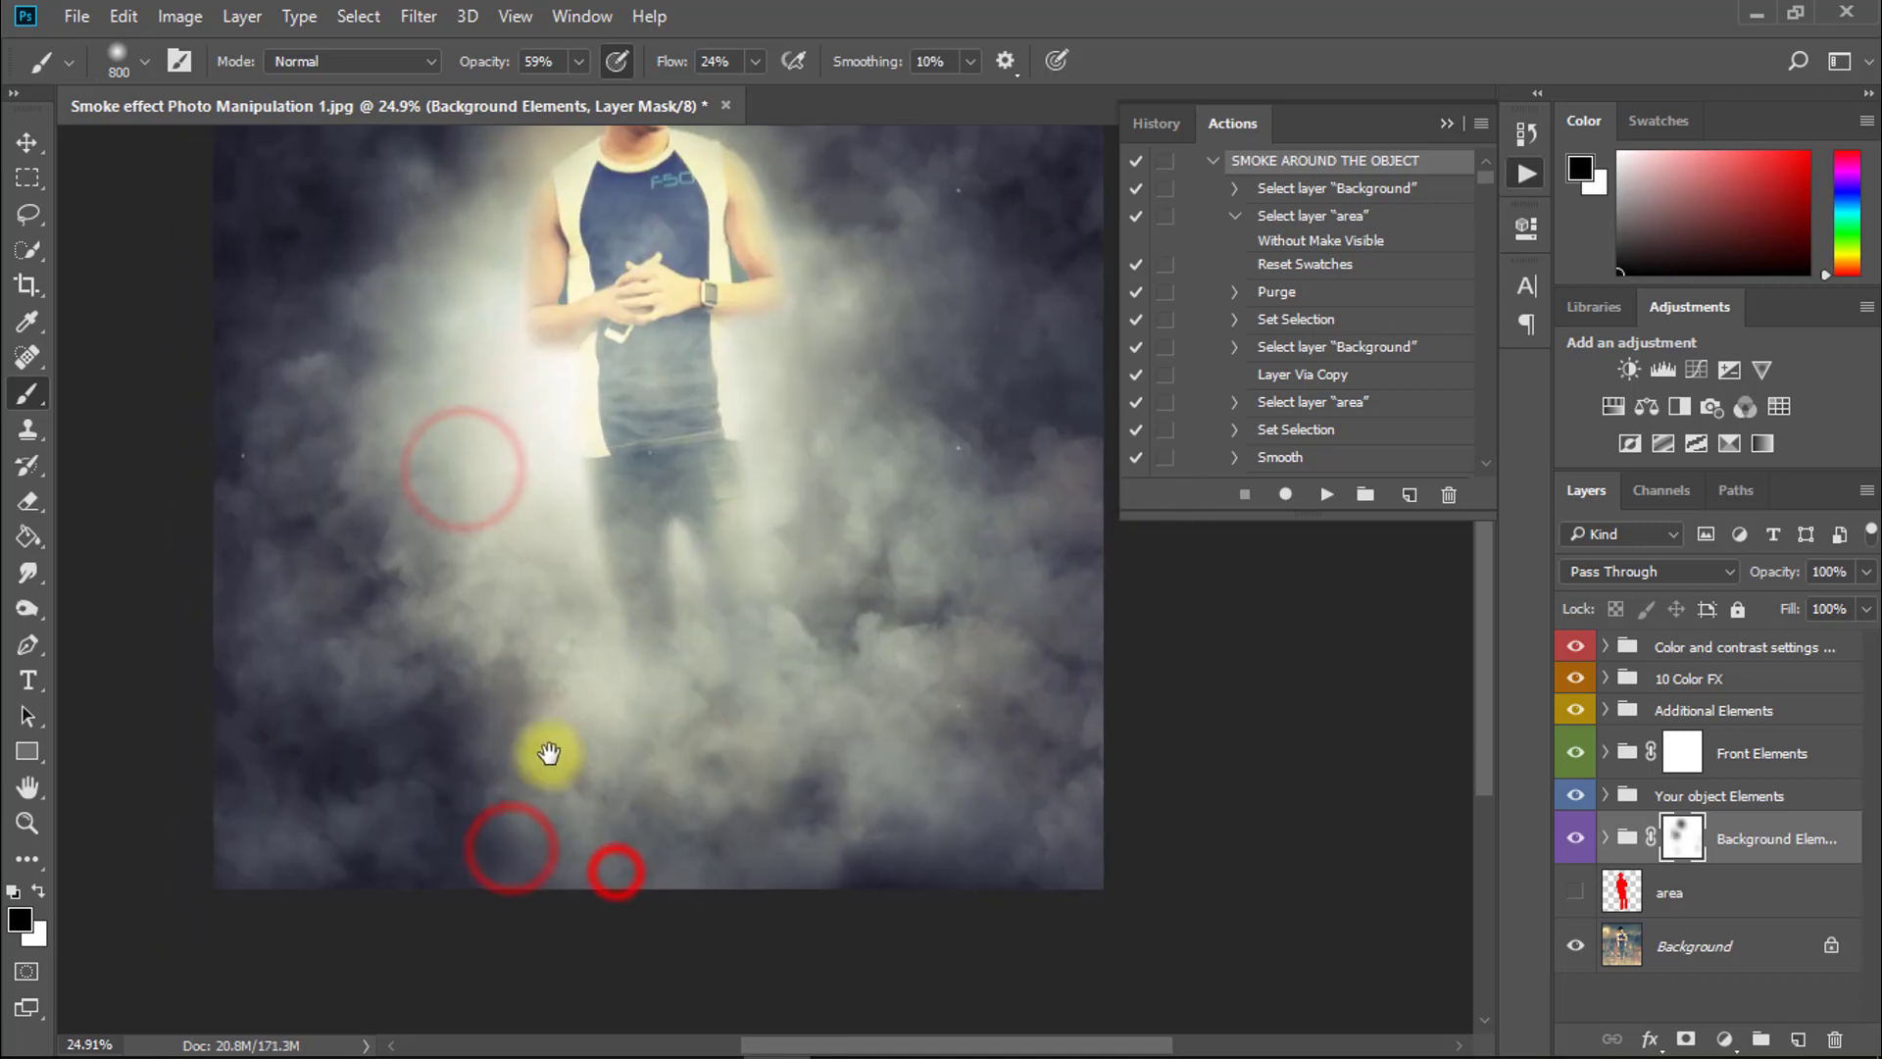
pyautogui.scroll(3, 546, 757)
pyautogui.click(474, 387)
pyautogui.click(544, 236)
pyautogui.click(358, 258)
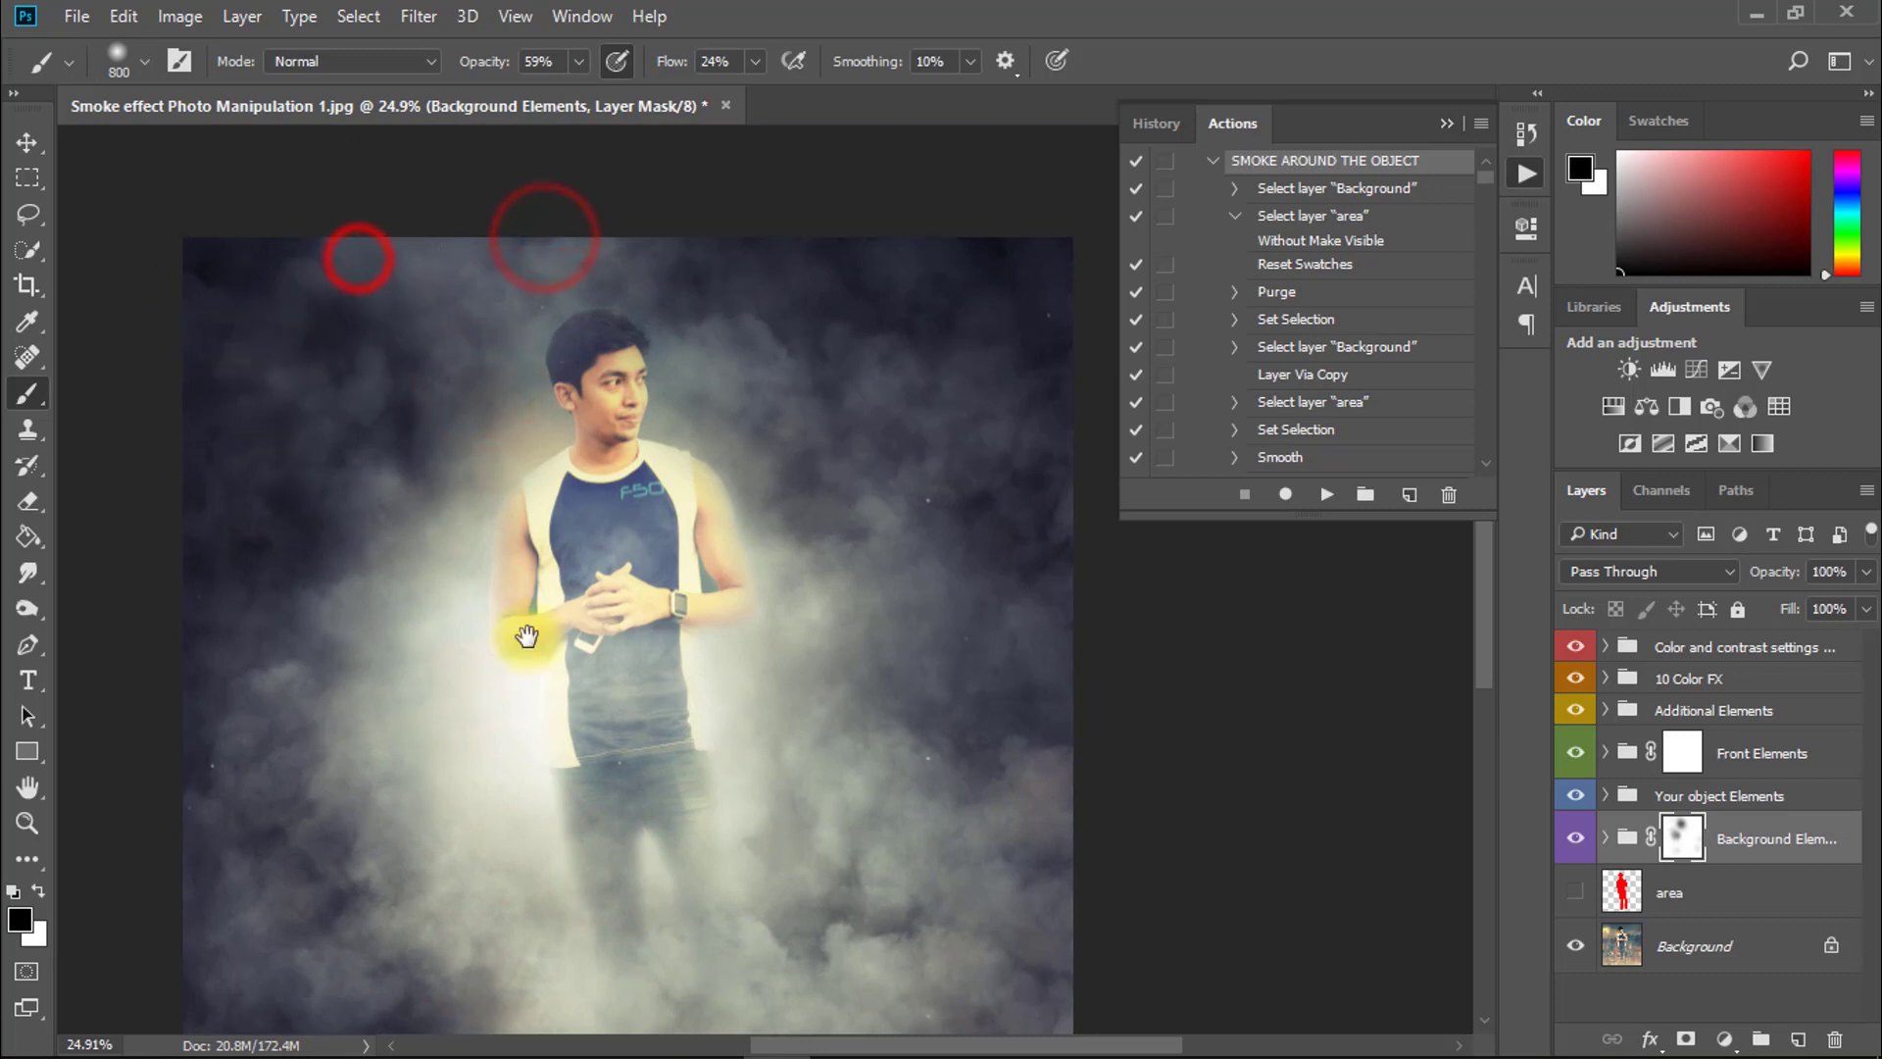
pyautogui.moveTo(555, 660); pyautogui.dragTo(474, 411)
pyautogui.keyDown('alt'); pyautogui.click(767, 636); pyautogui.keyUp('alt')
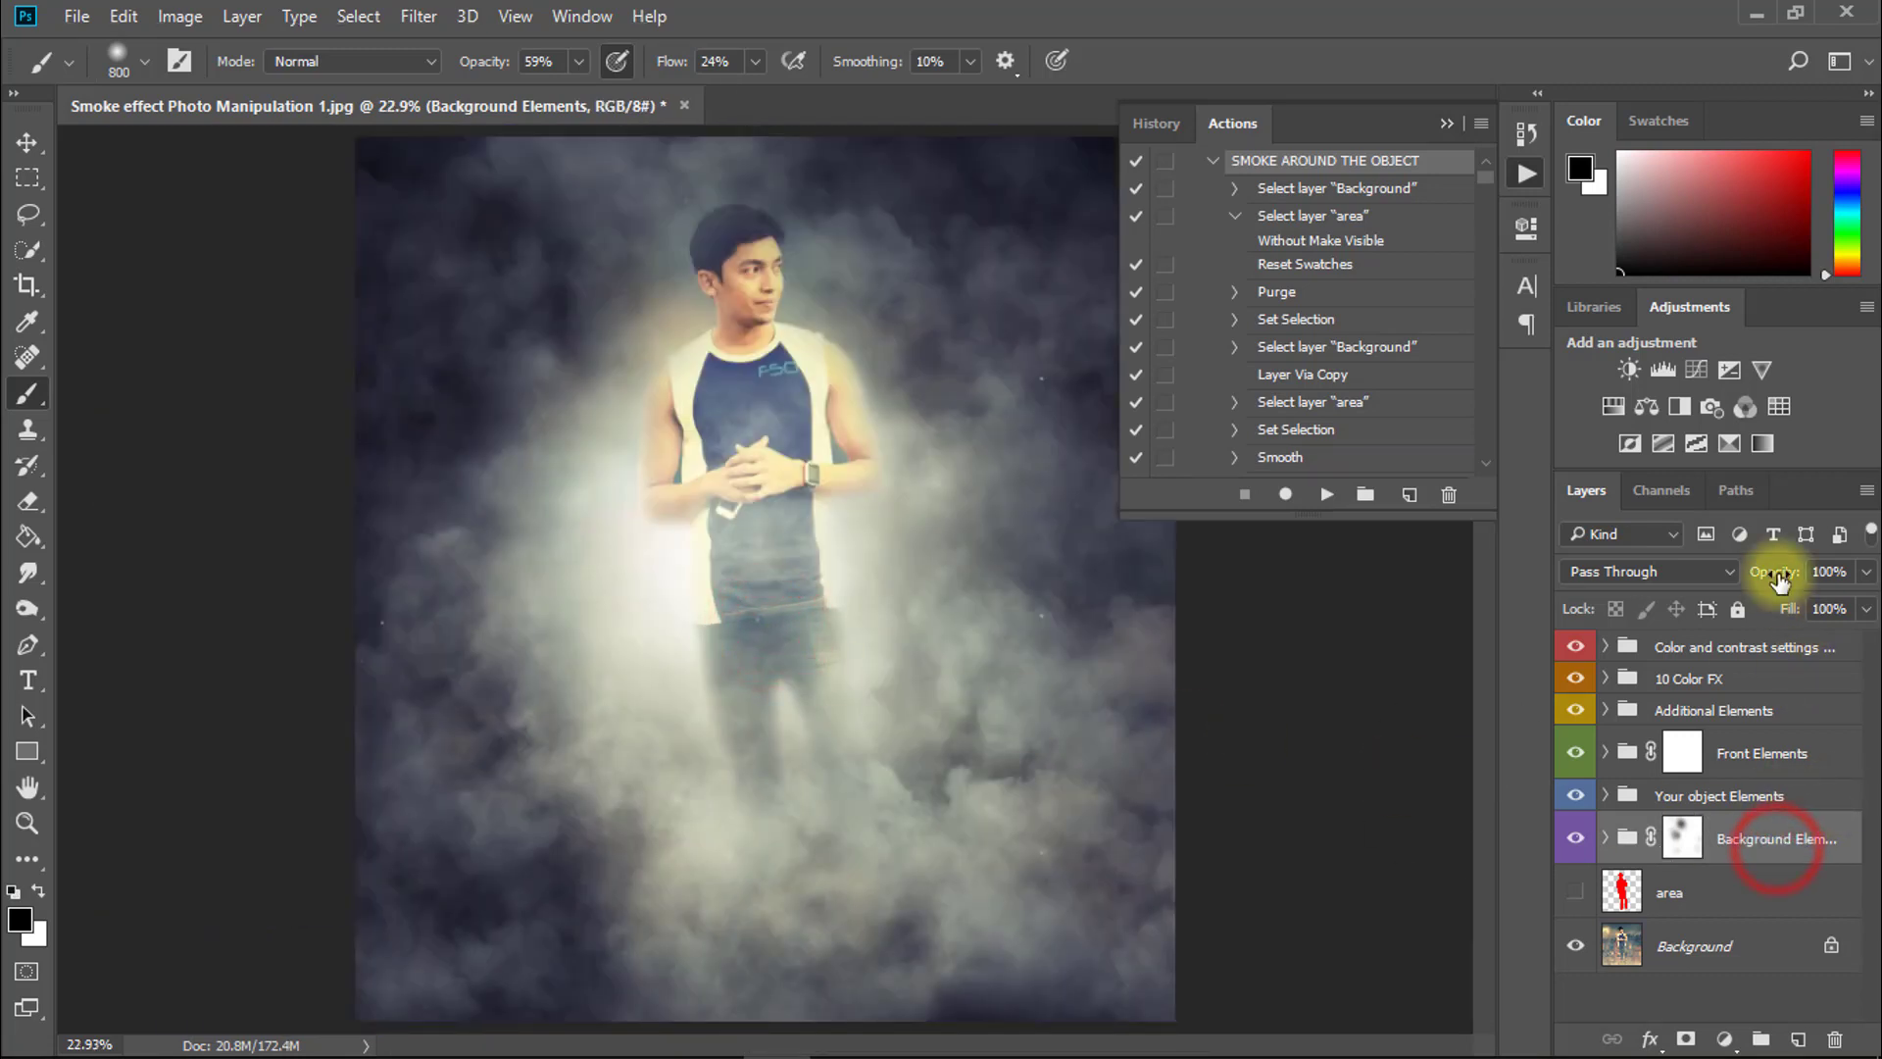
pyautogui.moveTo(1760, 578); pyautogui.dragTo(1710, 578)
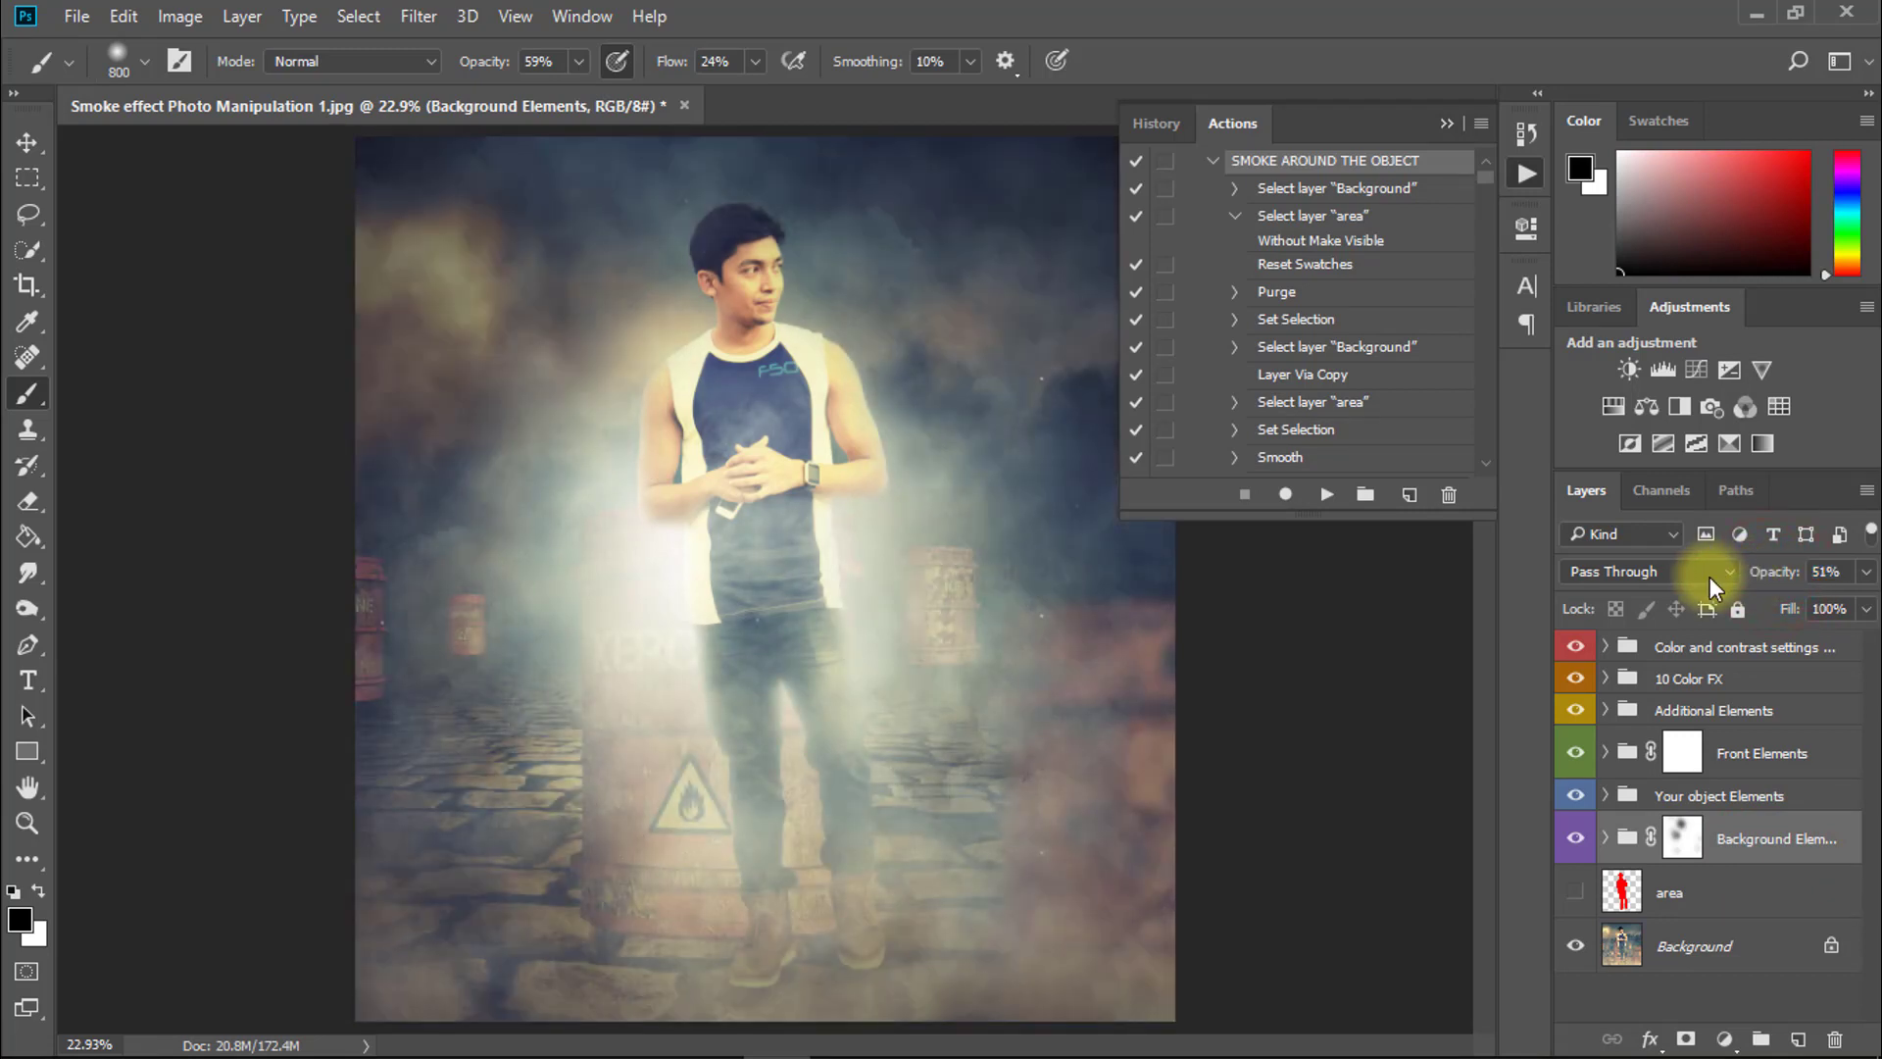
pyautogui.scroll(1, 1336, 307)
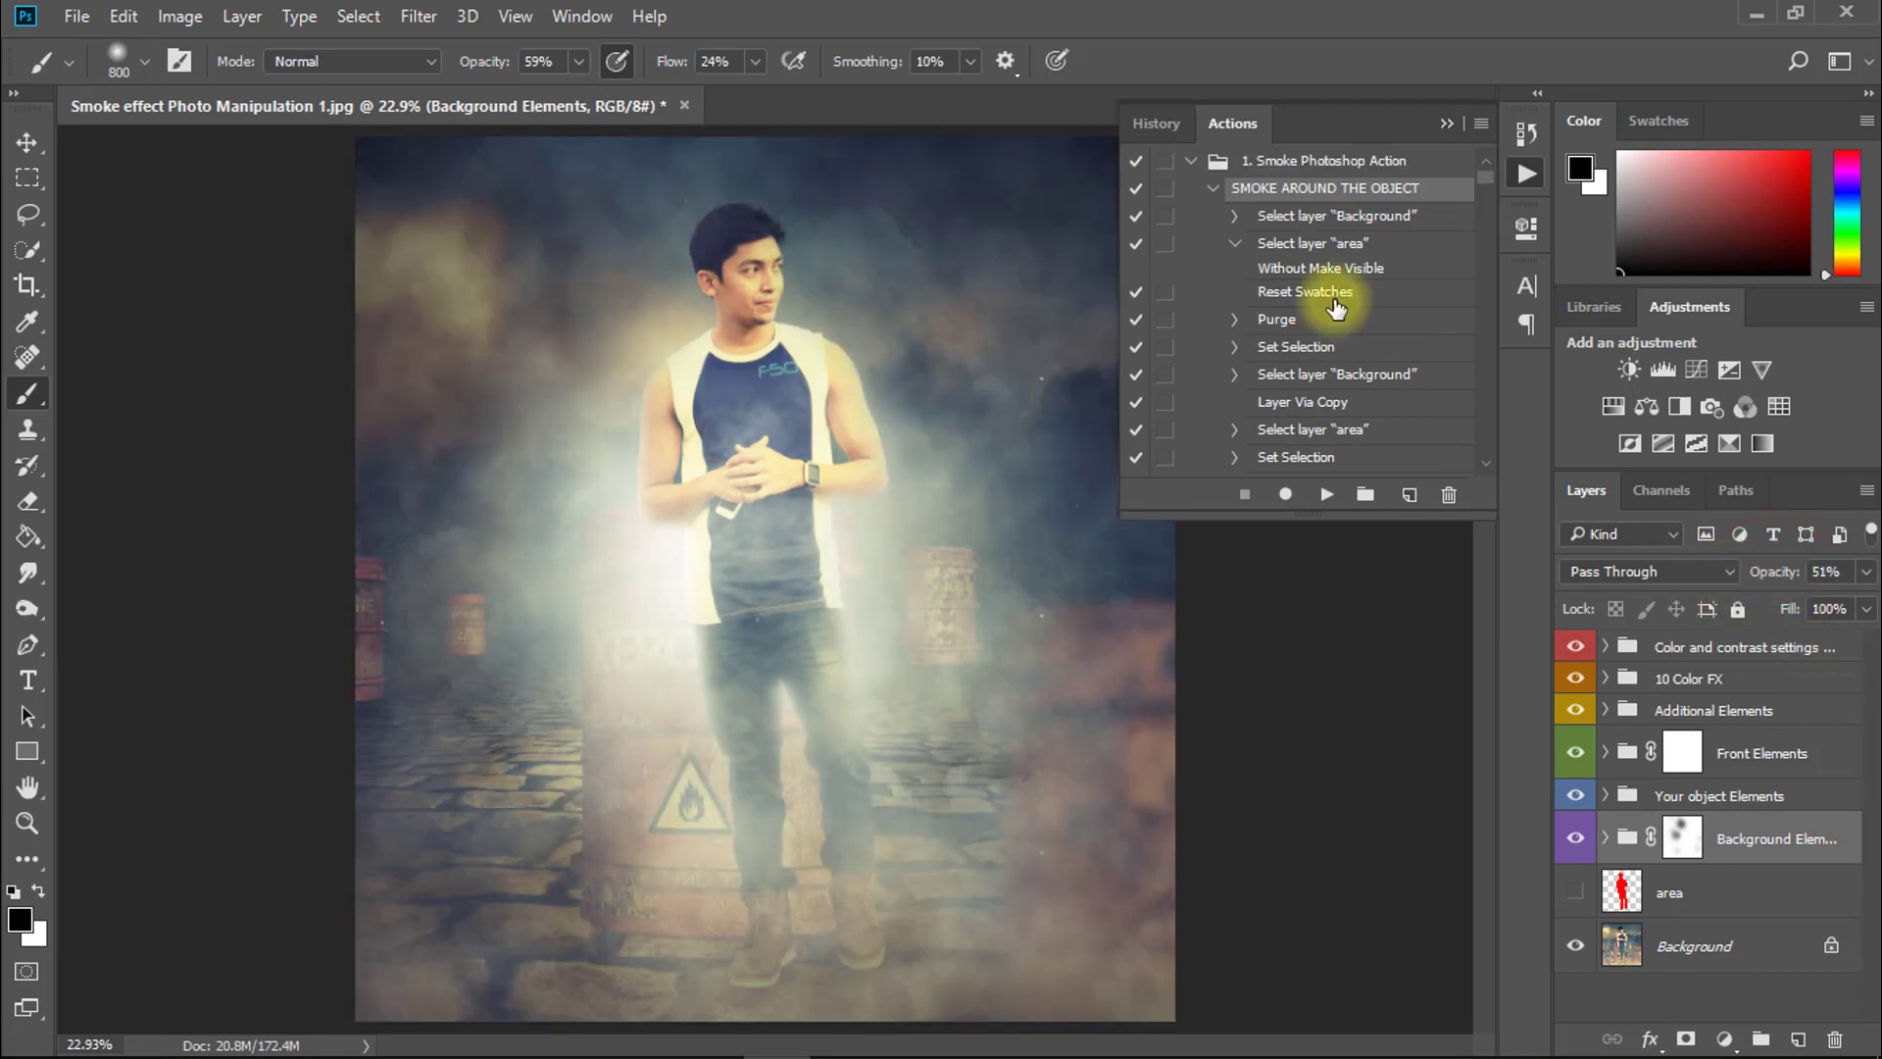
# - Collapse SMOKE AROUND THE OBJECT and expand 2. Animated Smoke to reveal its 3000, 1500 and 750 pixel actions
pyautogui.click(1216, 193)
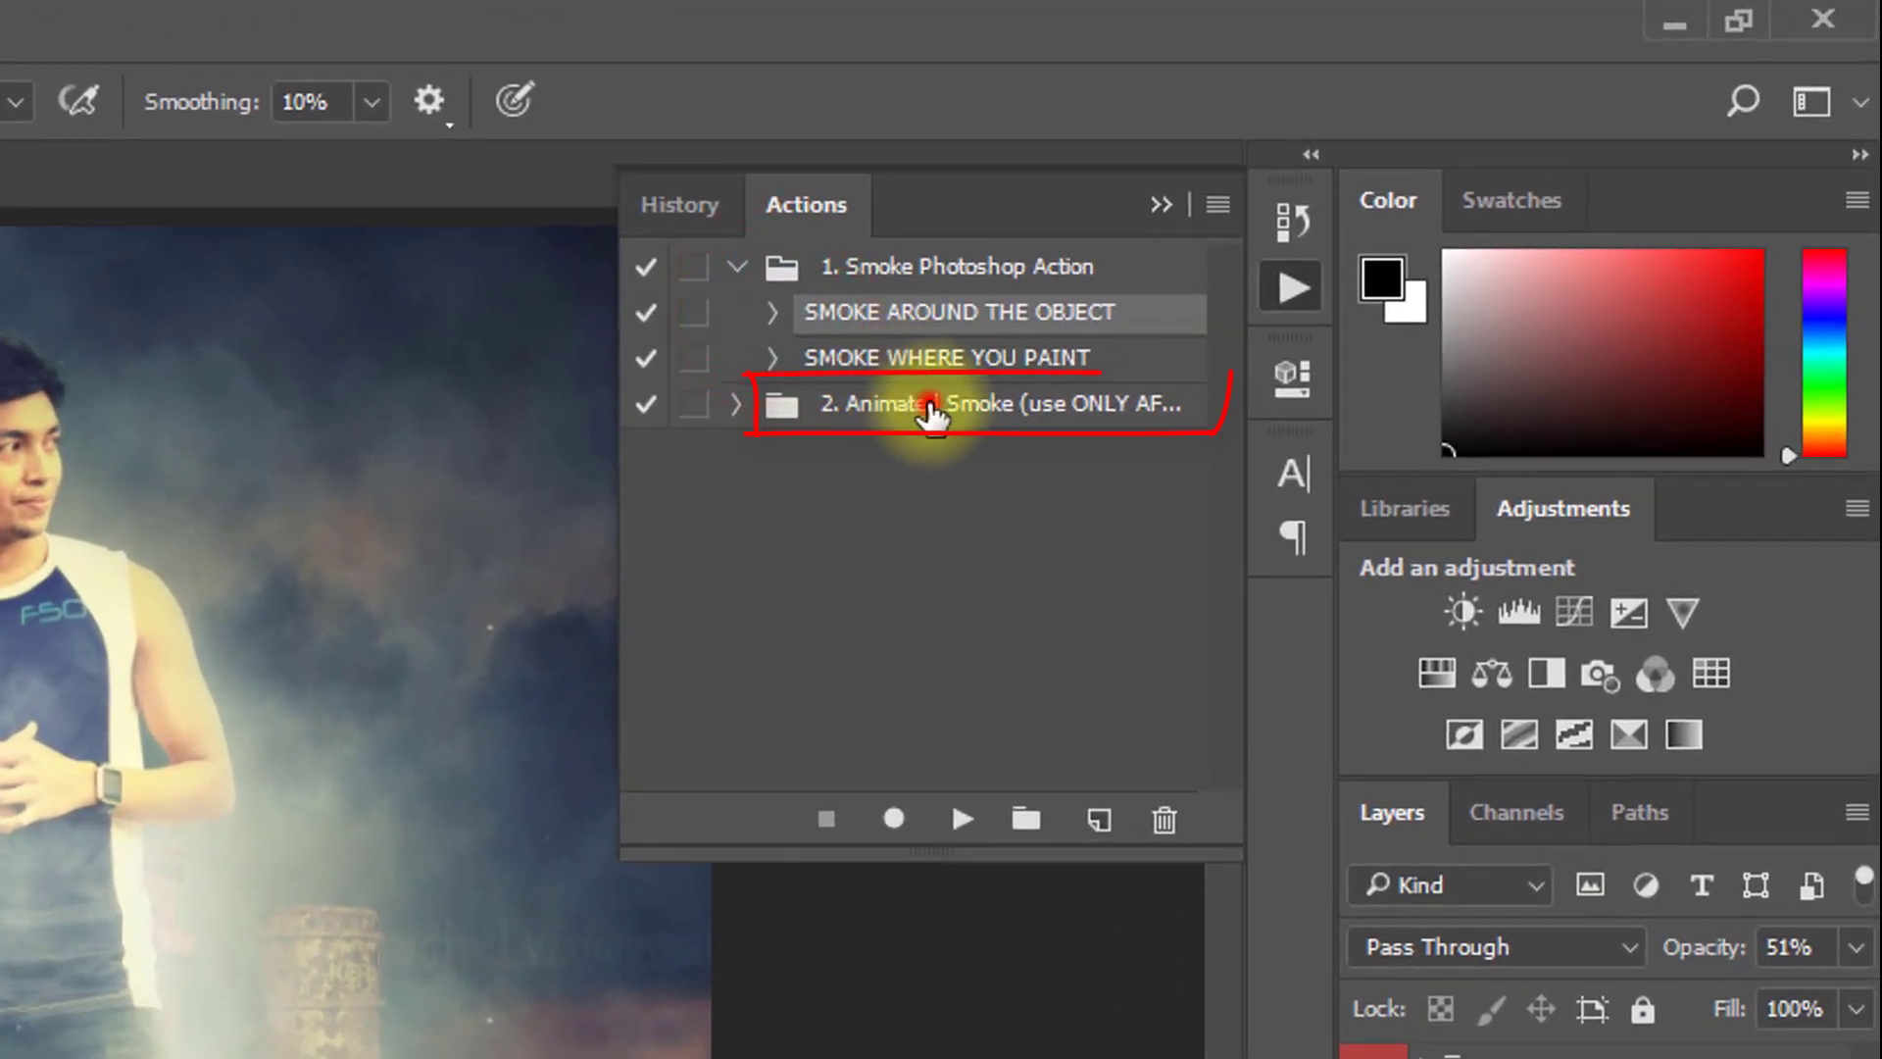
pyautogui.click(931, 410)
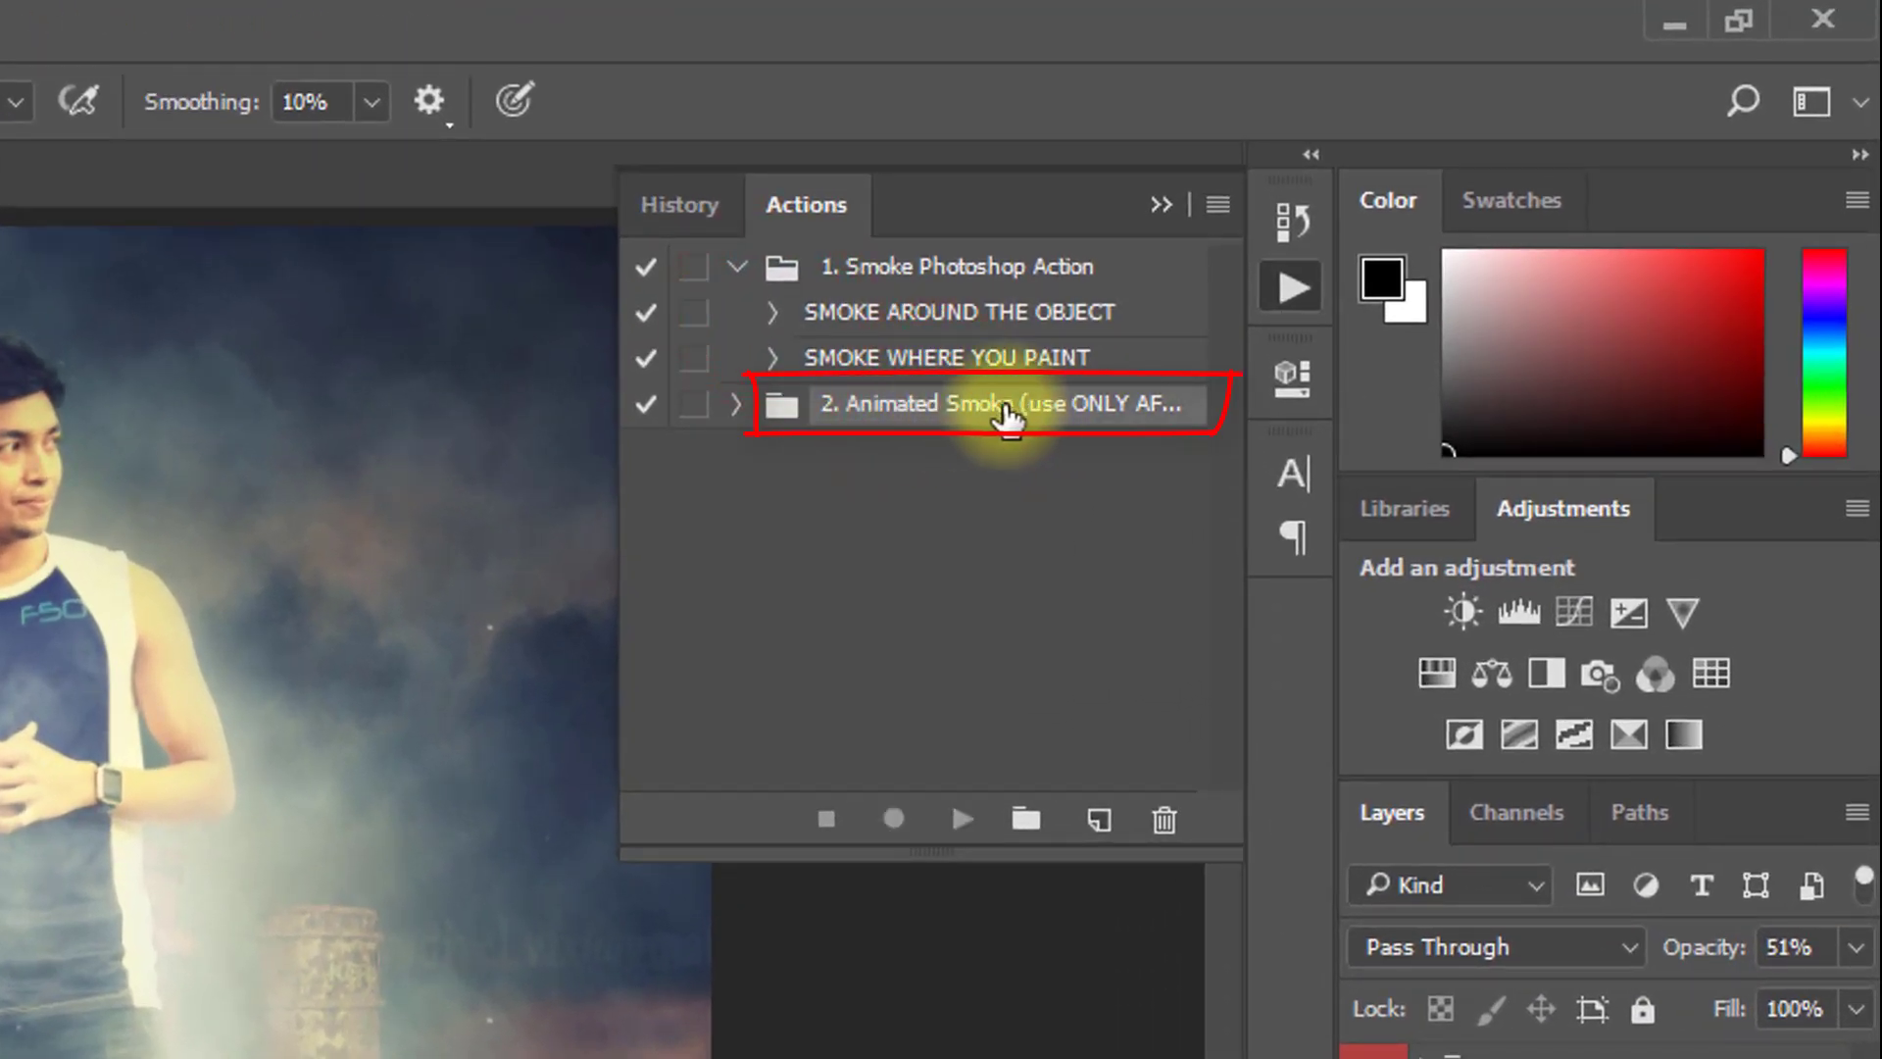
pyautogui.click(735, 406)
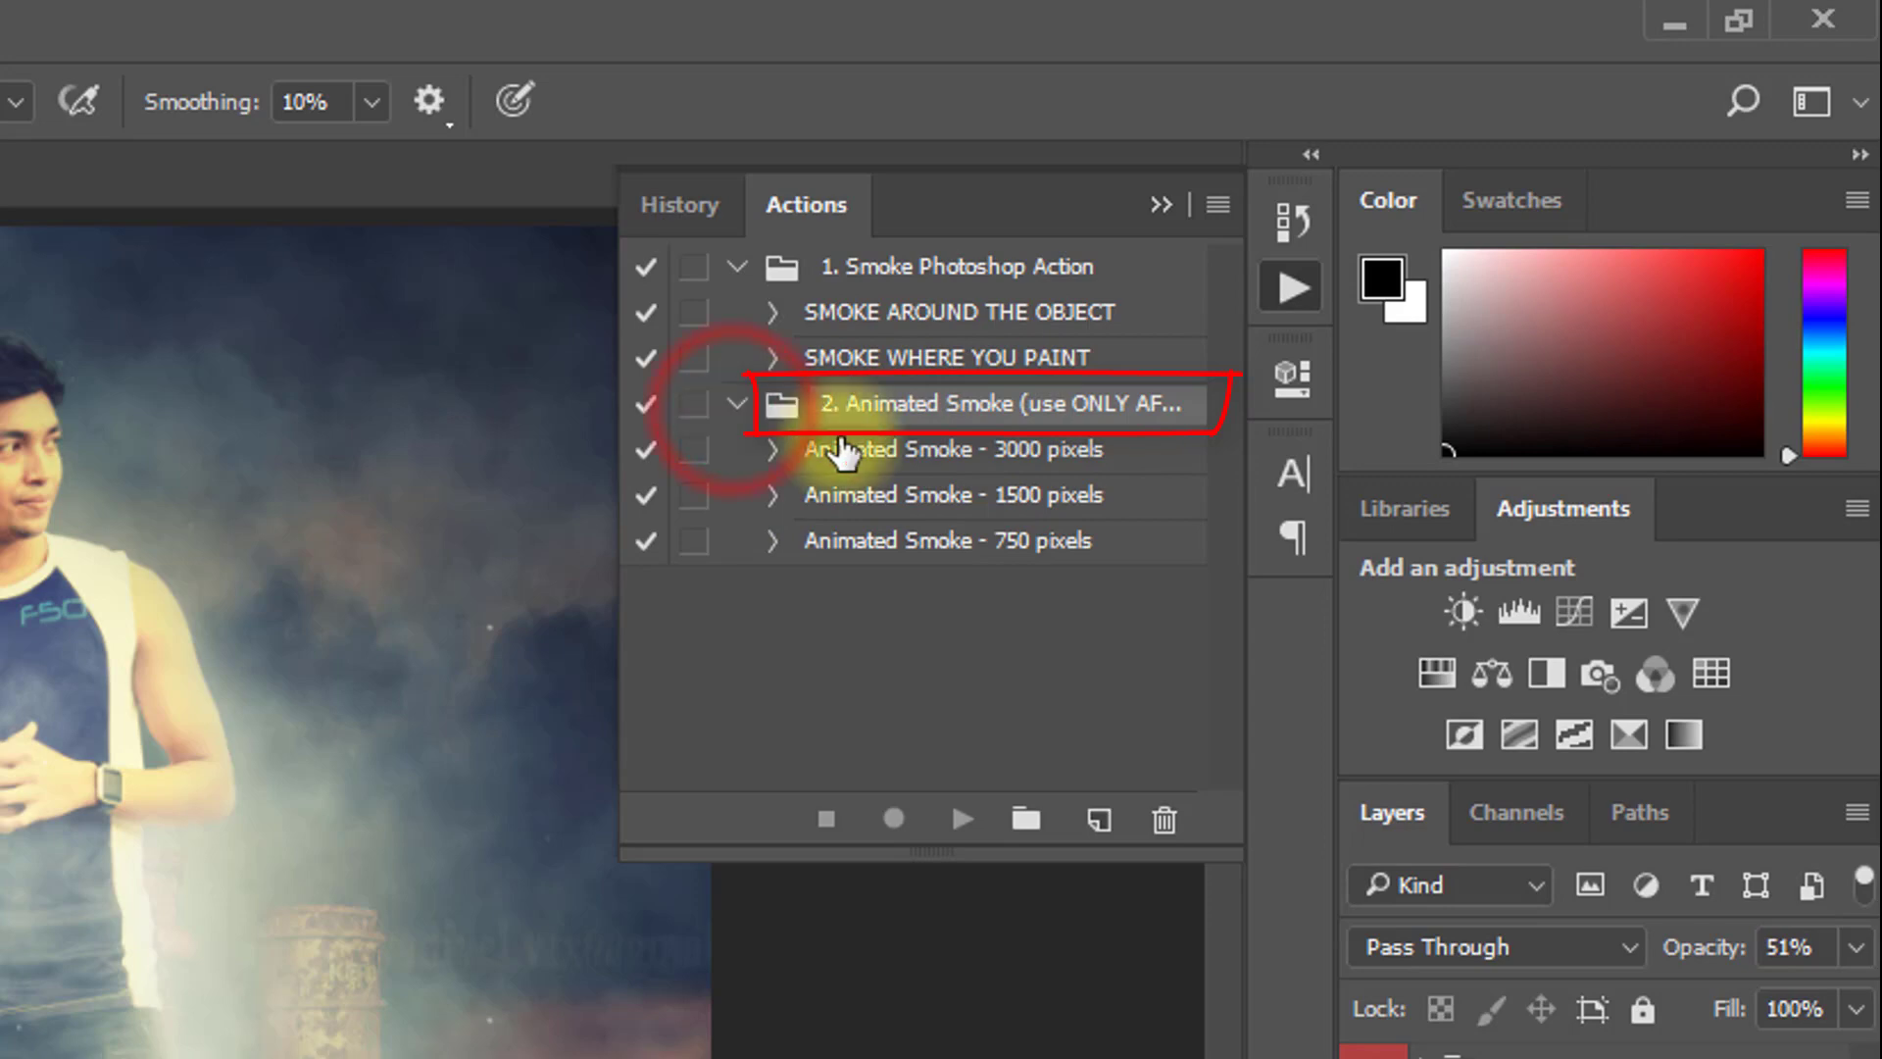
pyautogui.click(882, 449)
pyautogui.click(1014, 497)
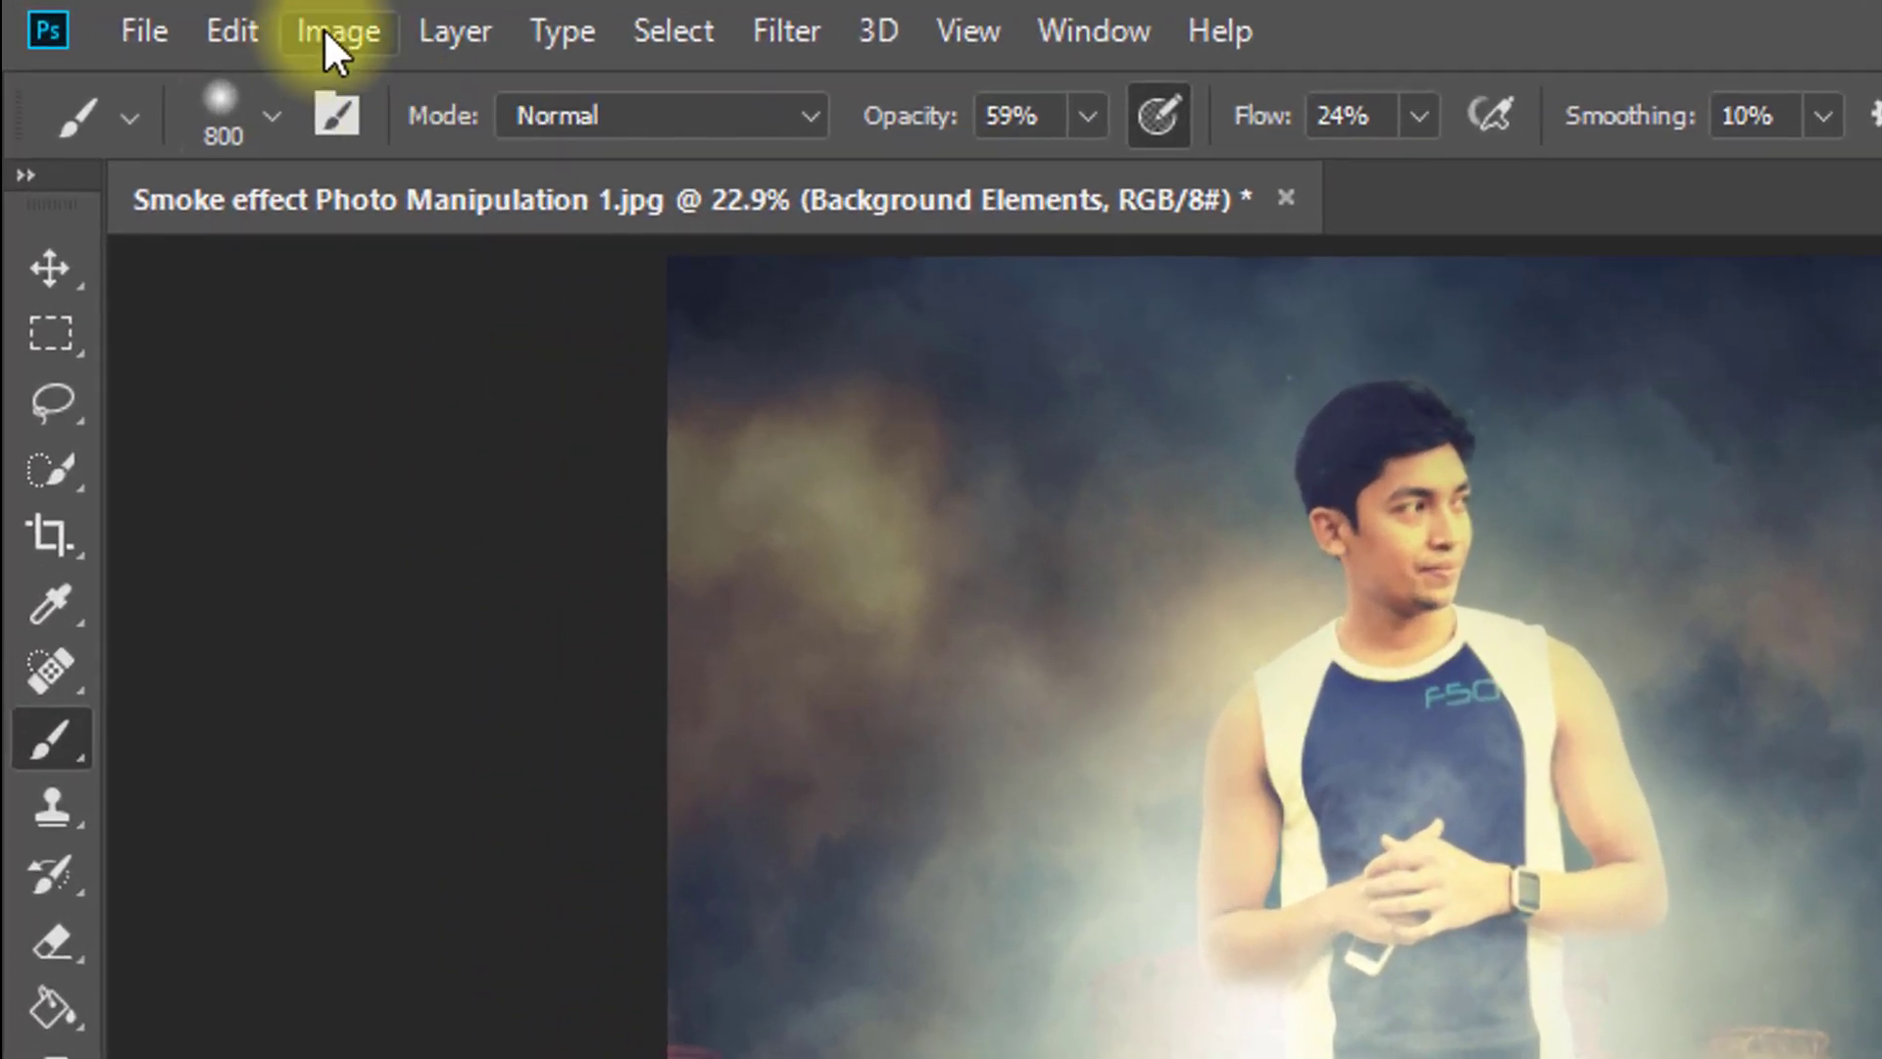
# - Use Image Size to set the height to 3000 px with linked width (2777 px)
pyautogui.click(317, 17)
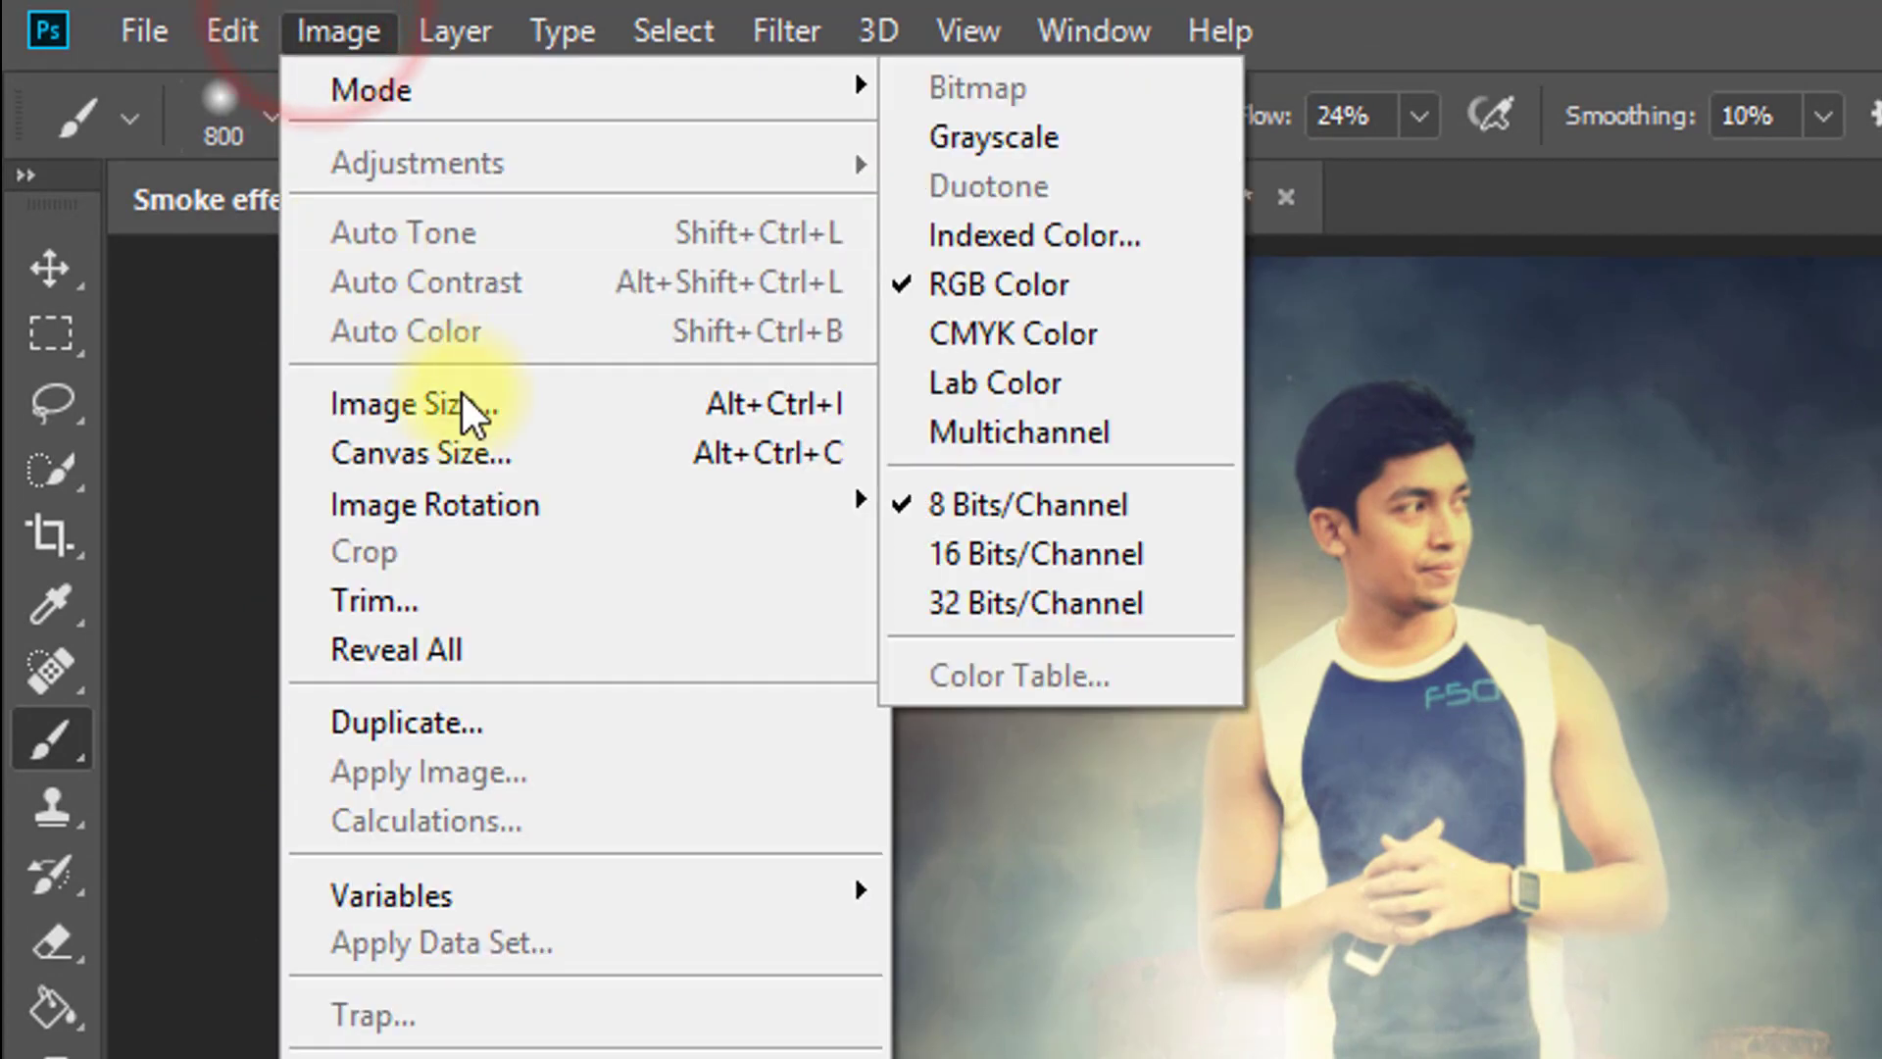
pyautogui.click(454, 400)
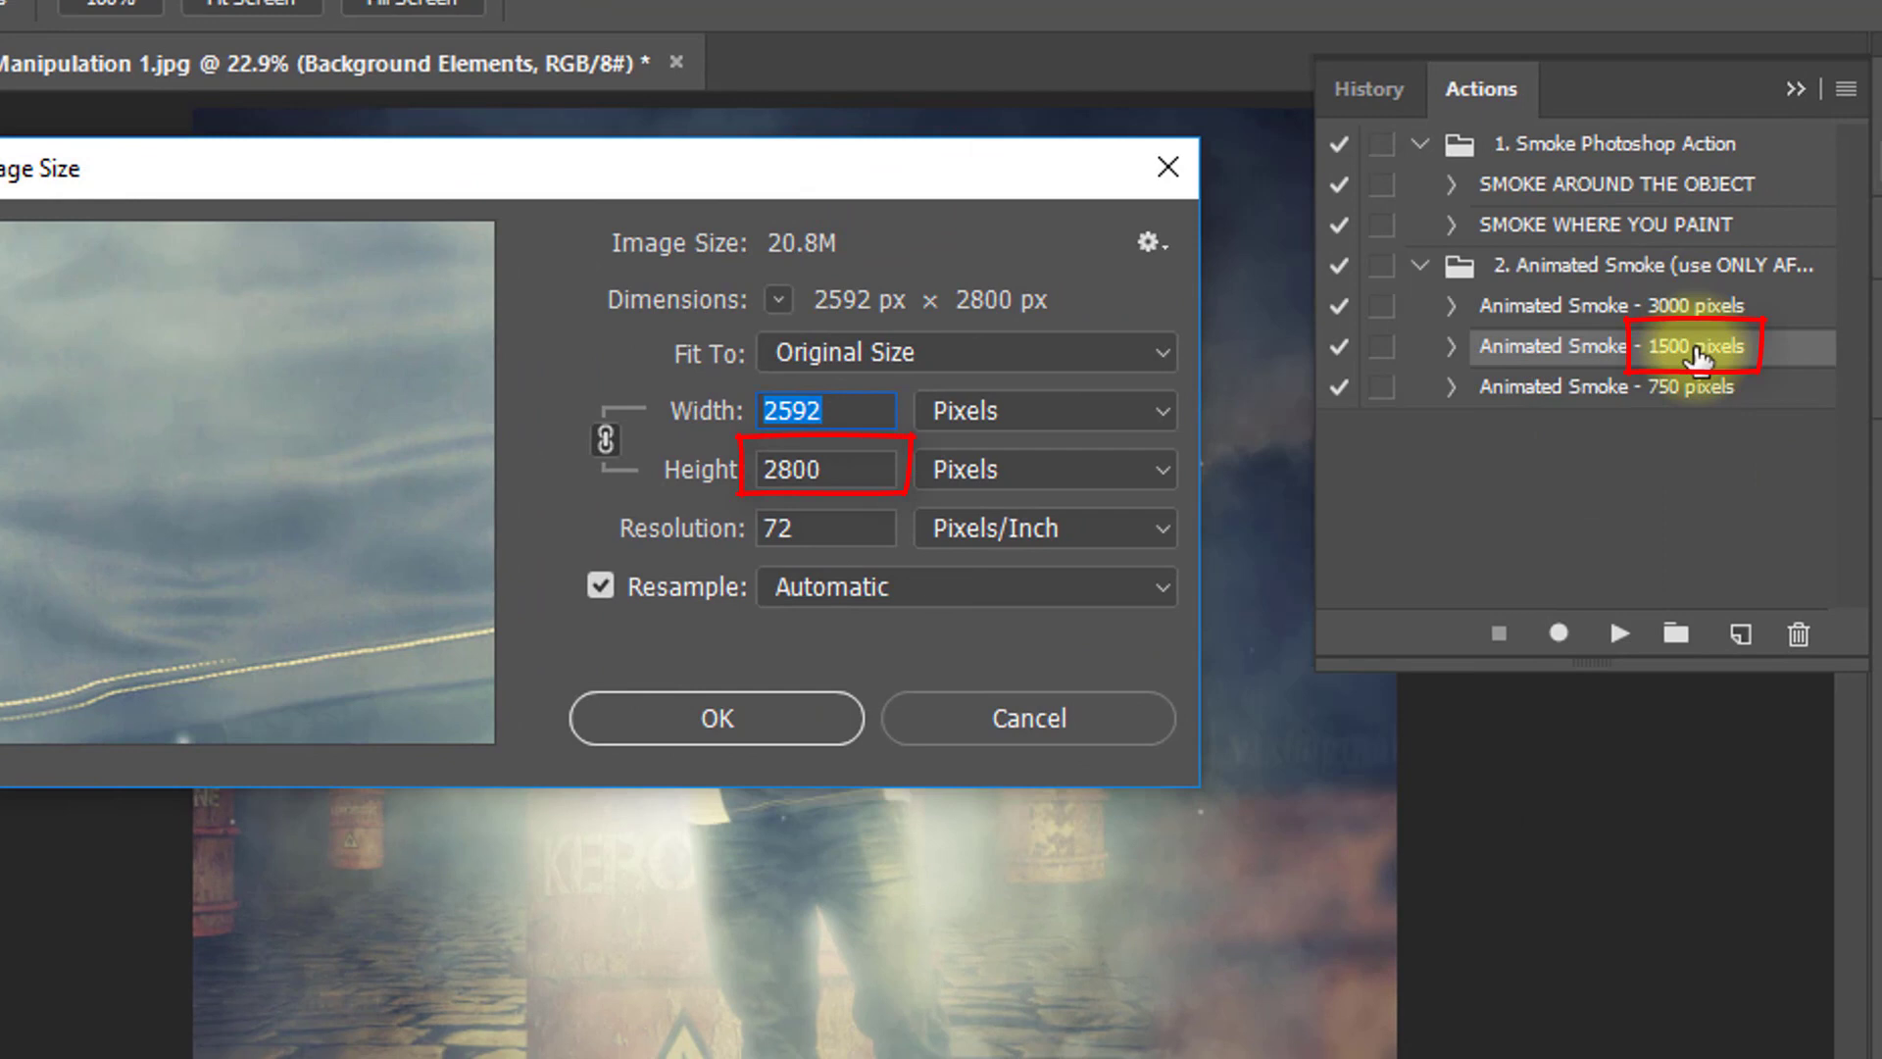
pyautogui.doubleClick(849, 470)
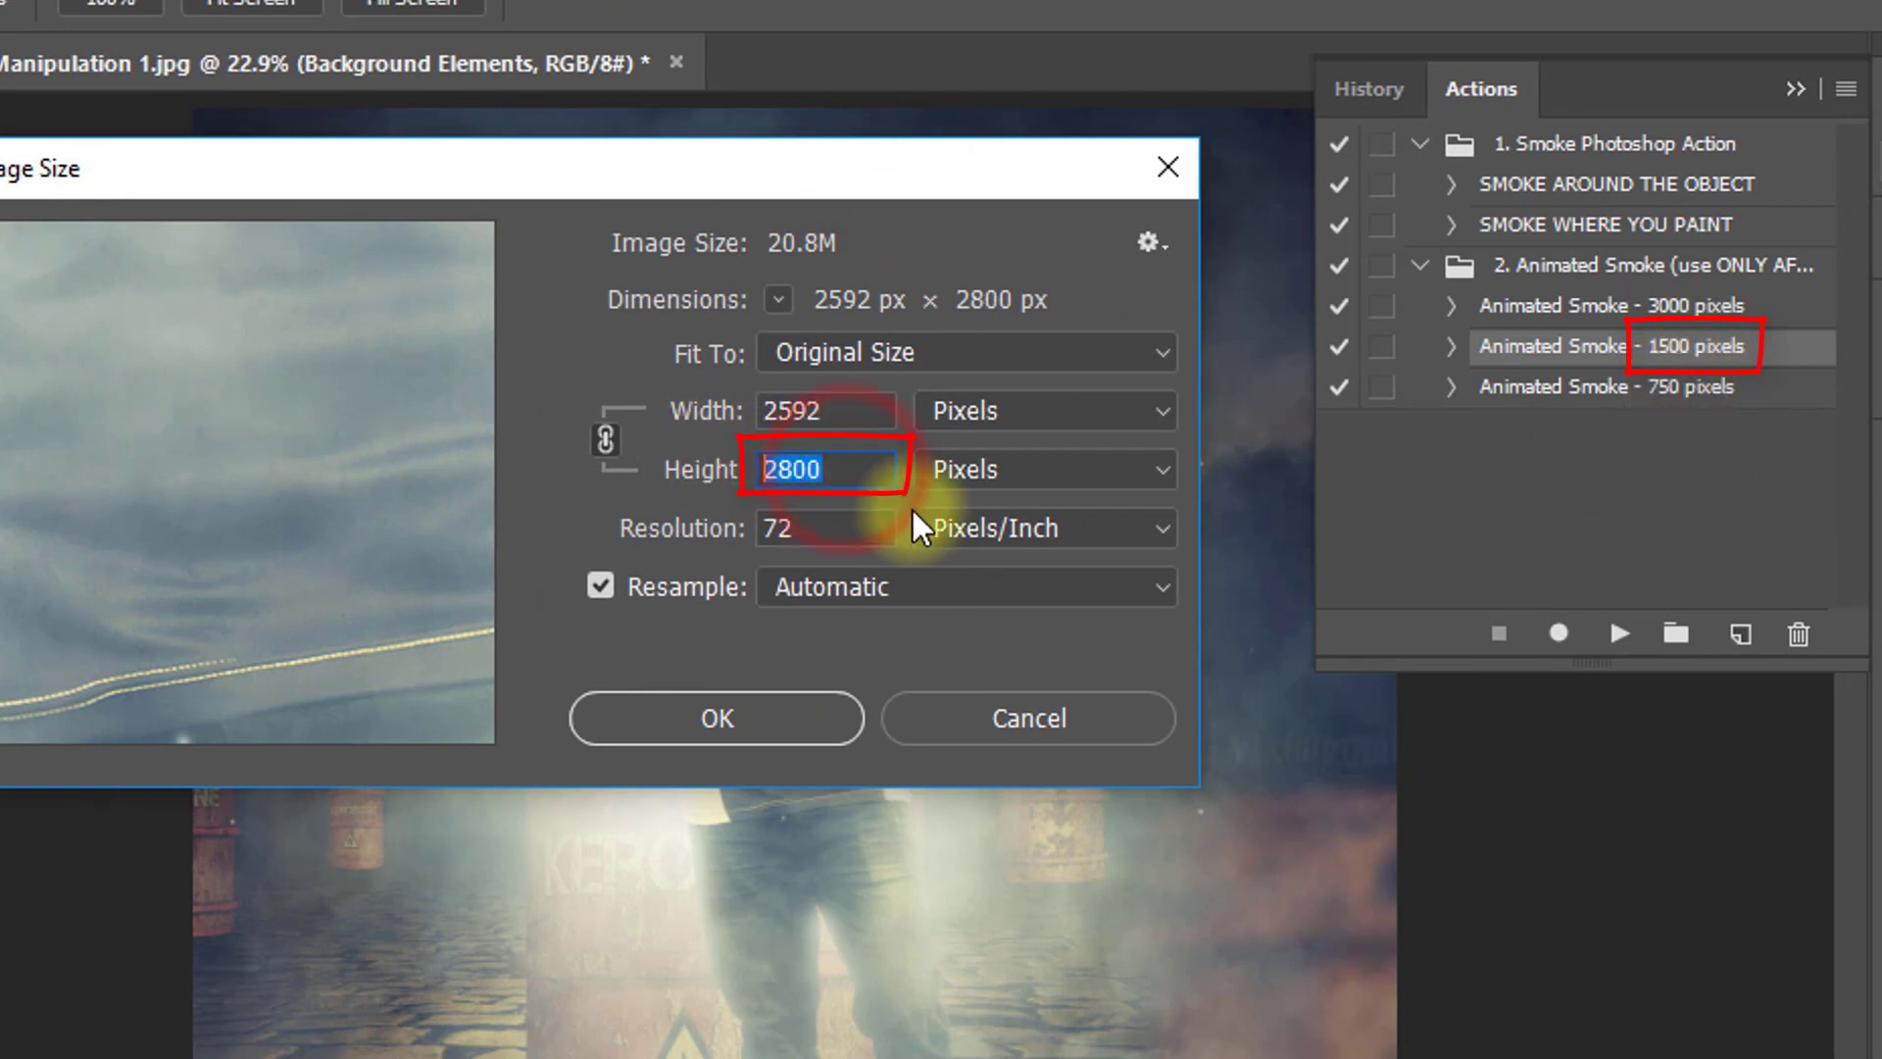
pyautogui.write('1')
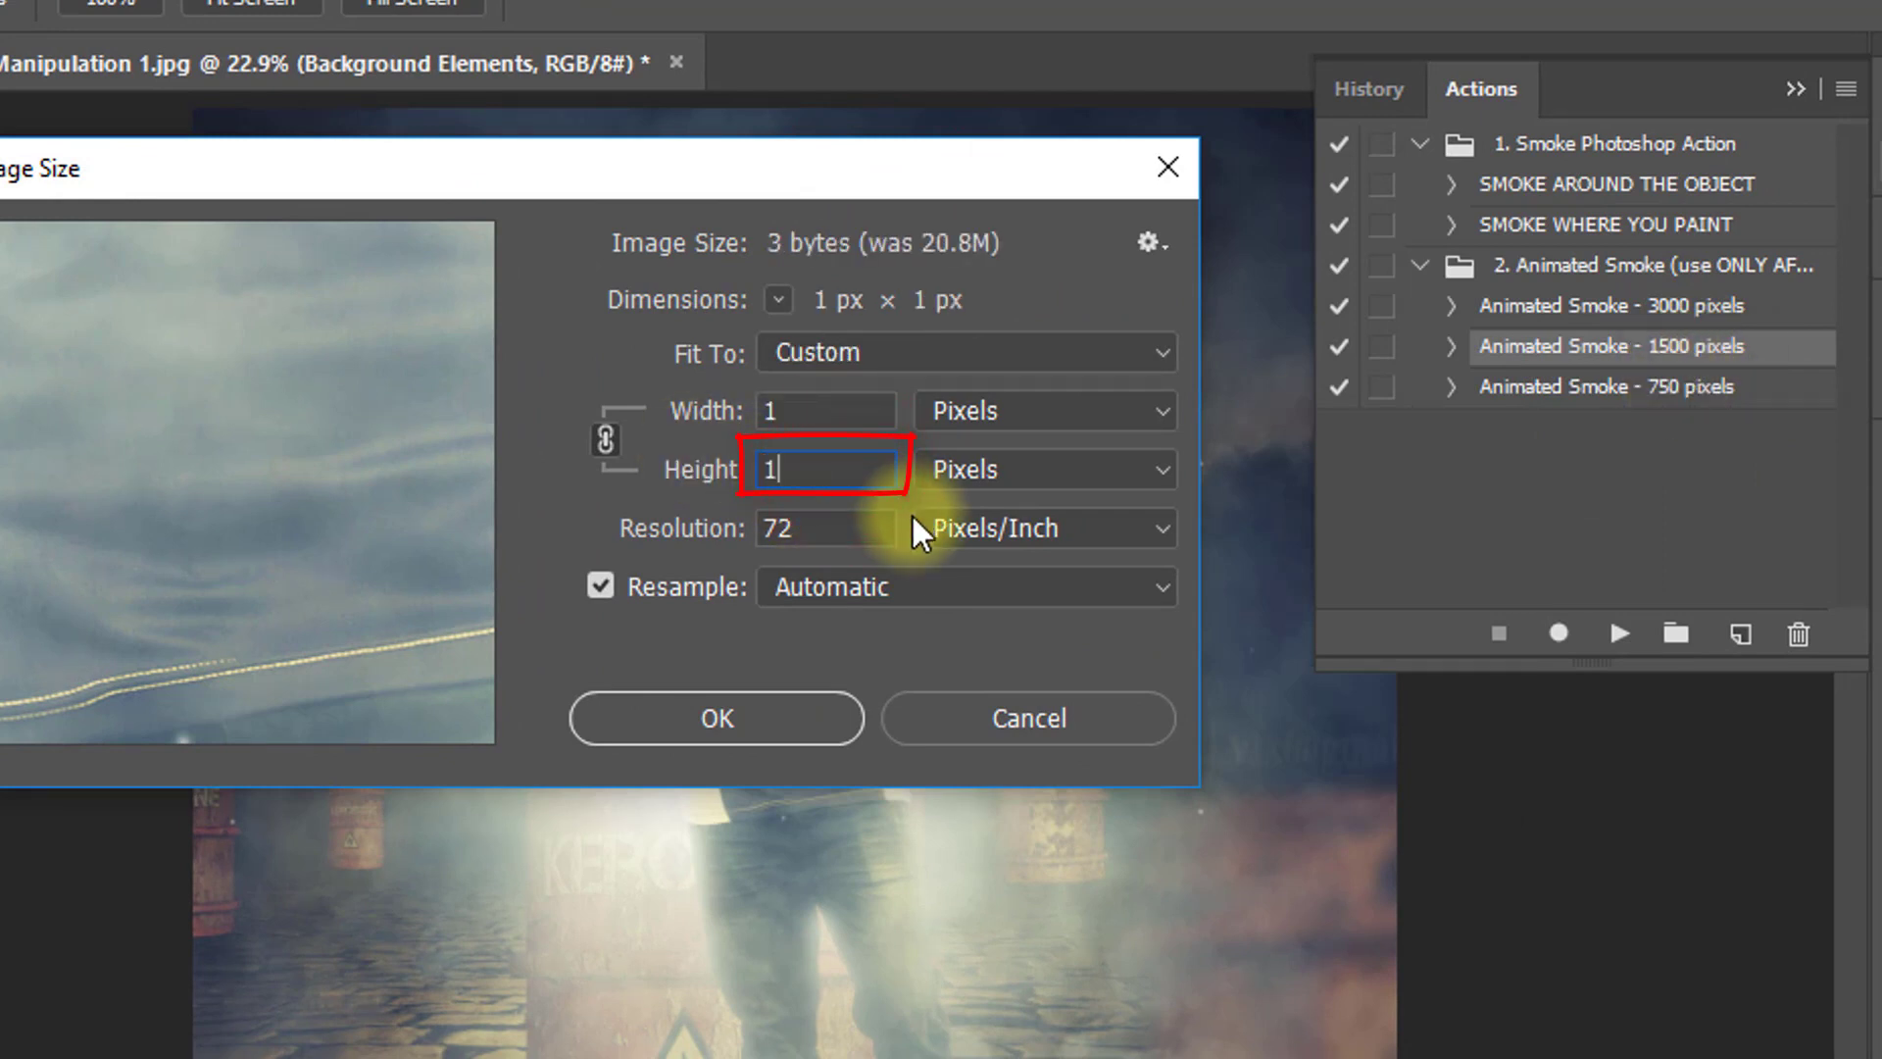
pyautogui.write('500')
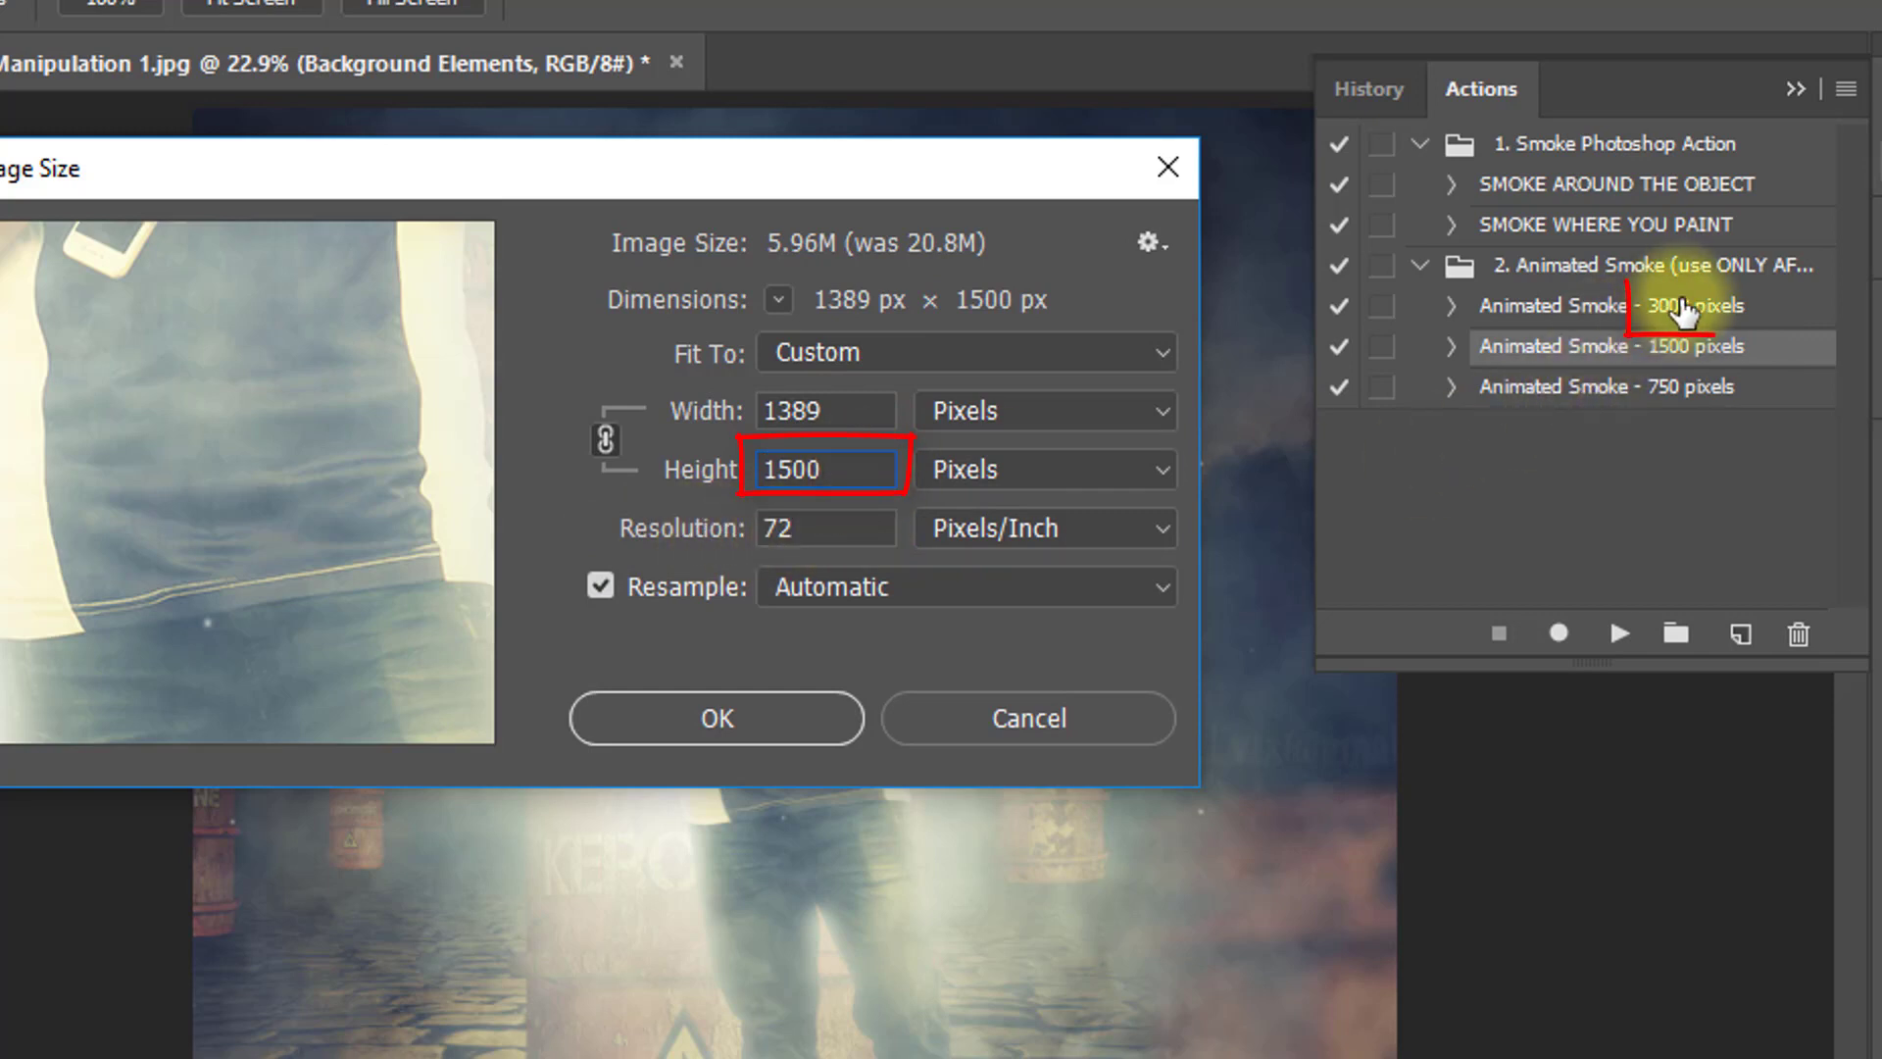
pyautogui.doubleClick(790, 473)
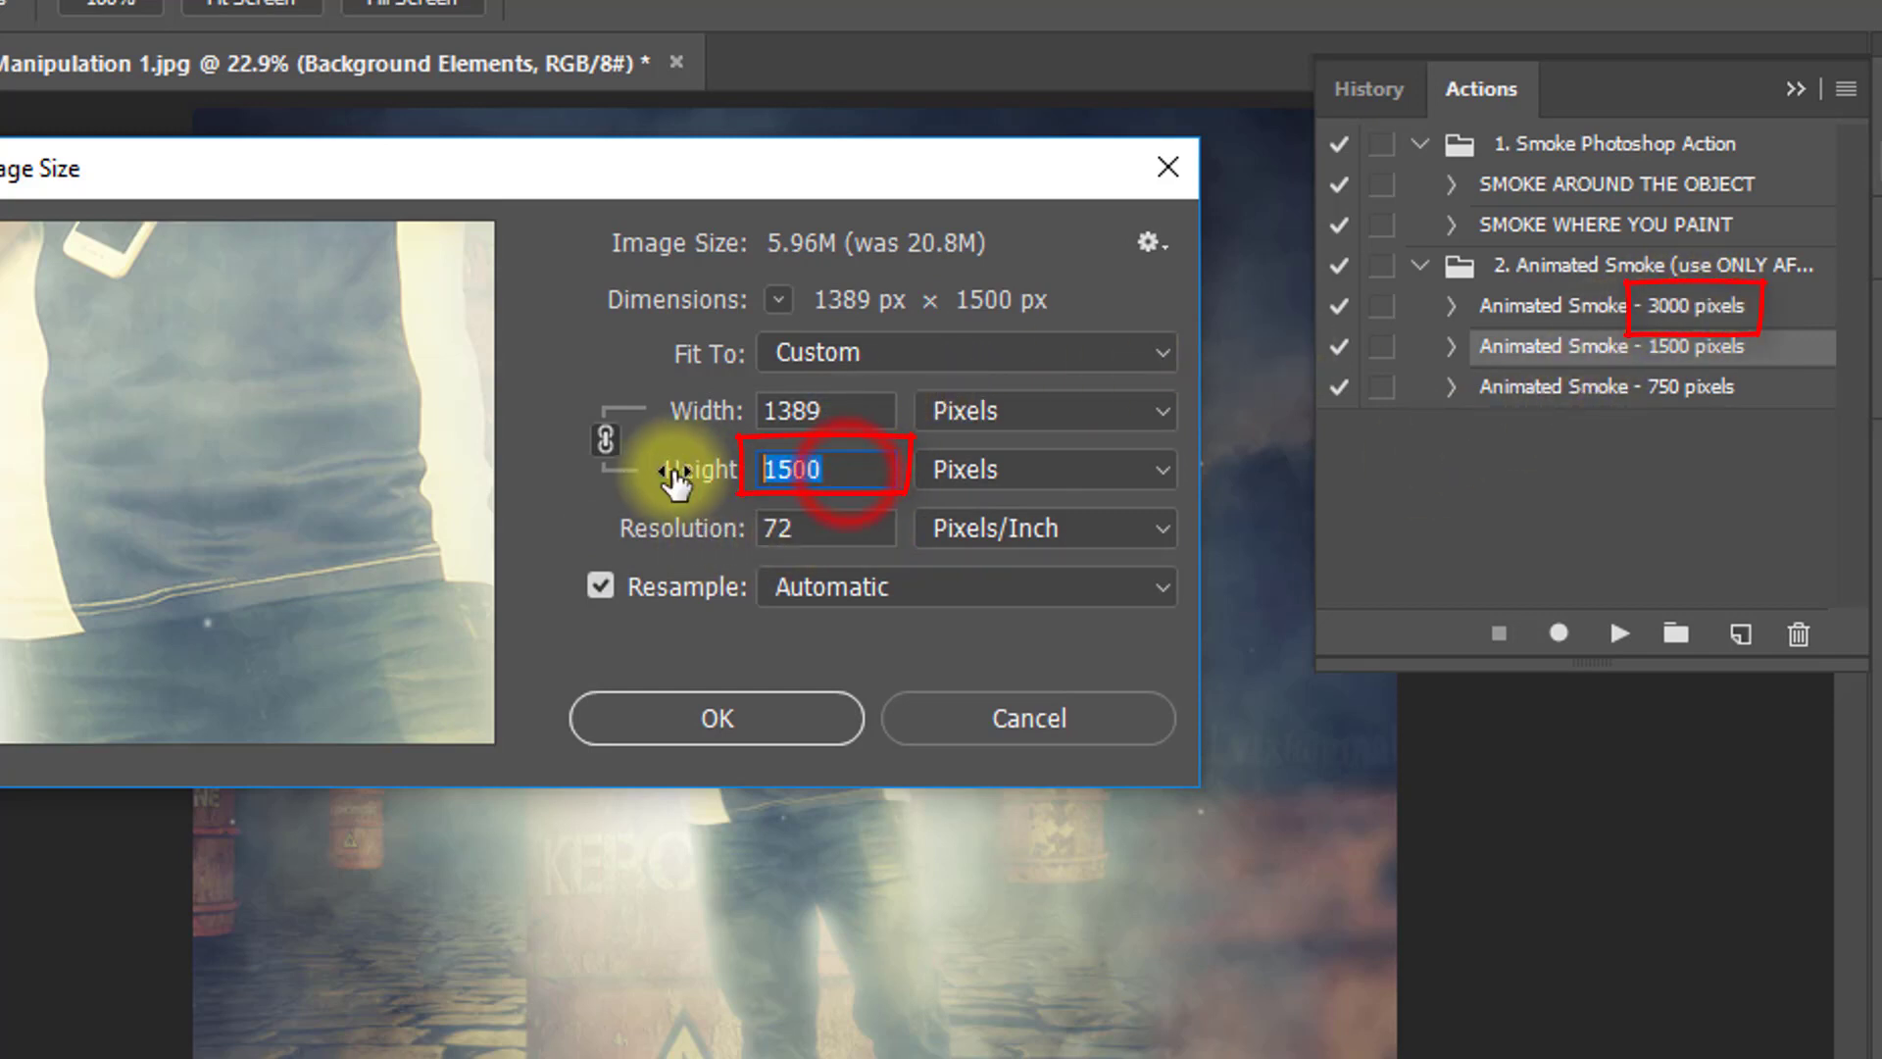
pyautogui.write('3000')
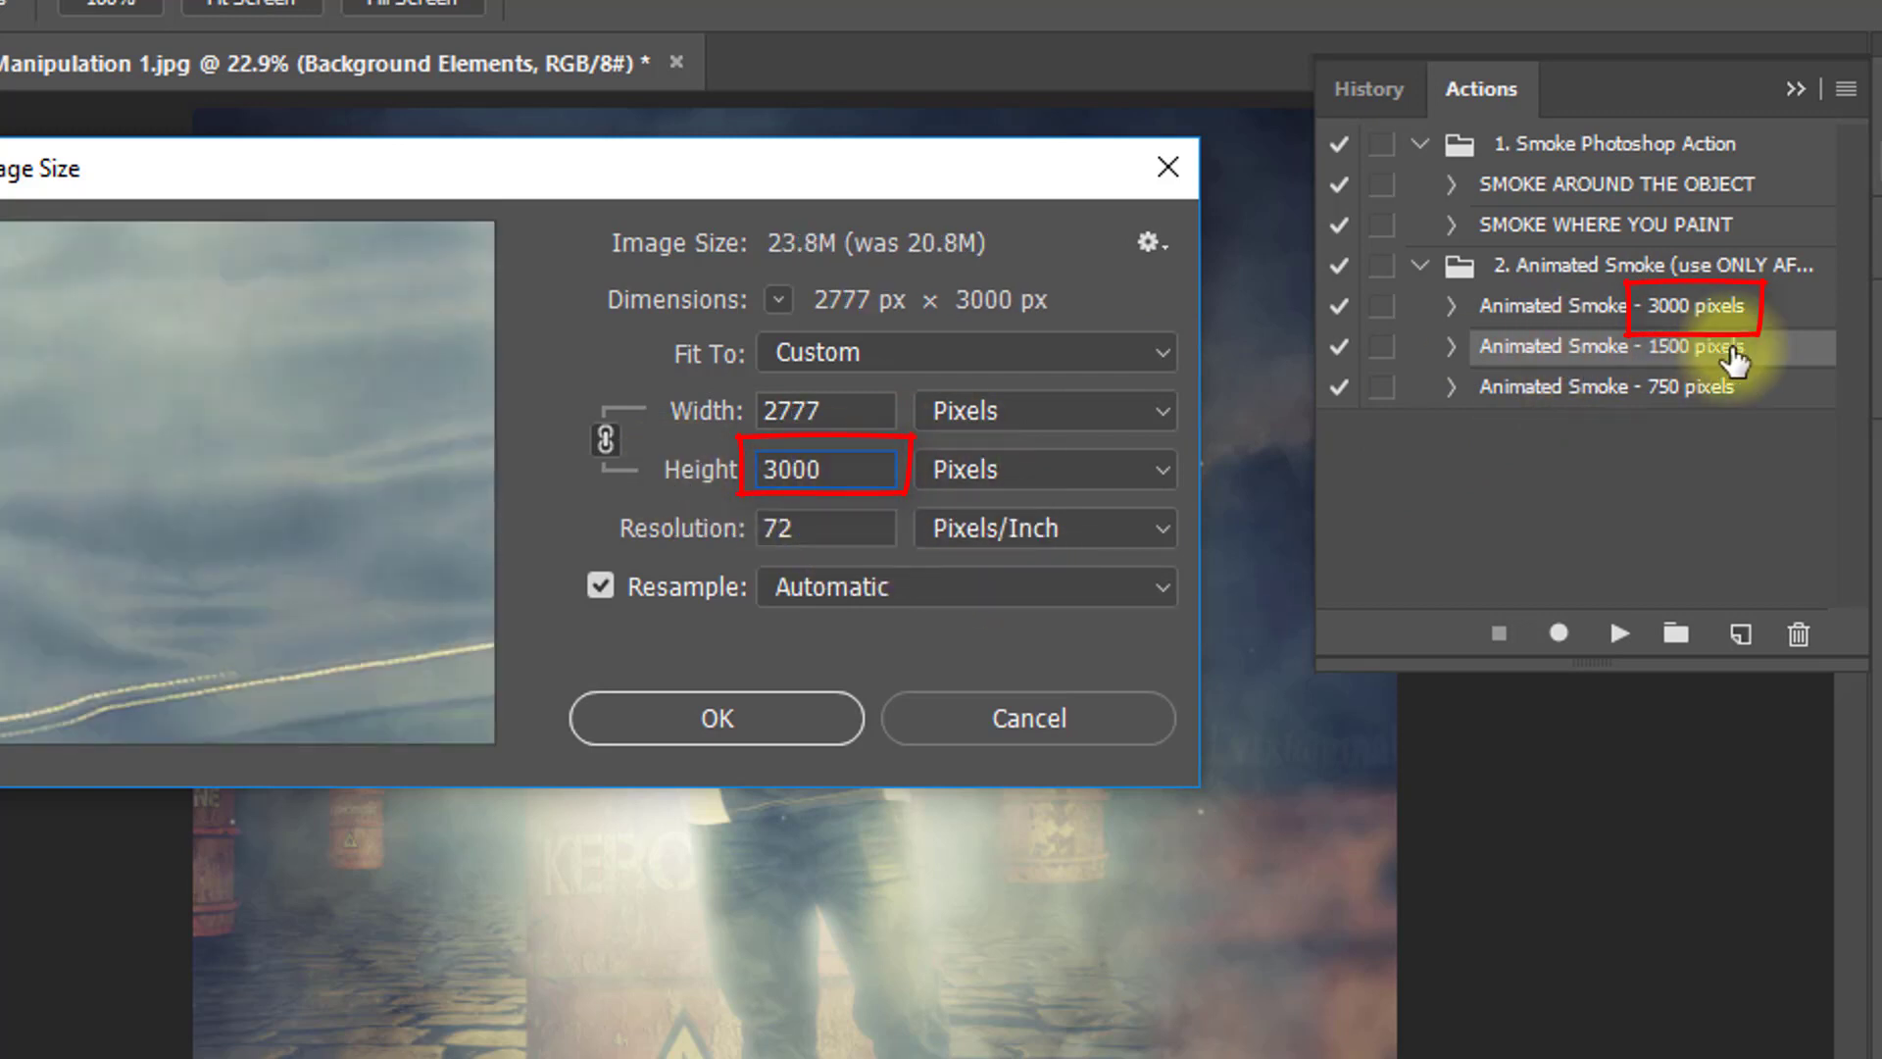
pyautogui.click(771, 714)
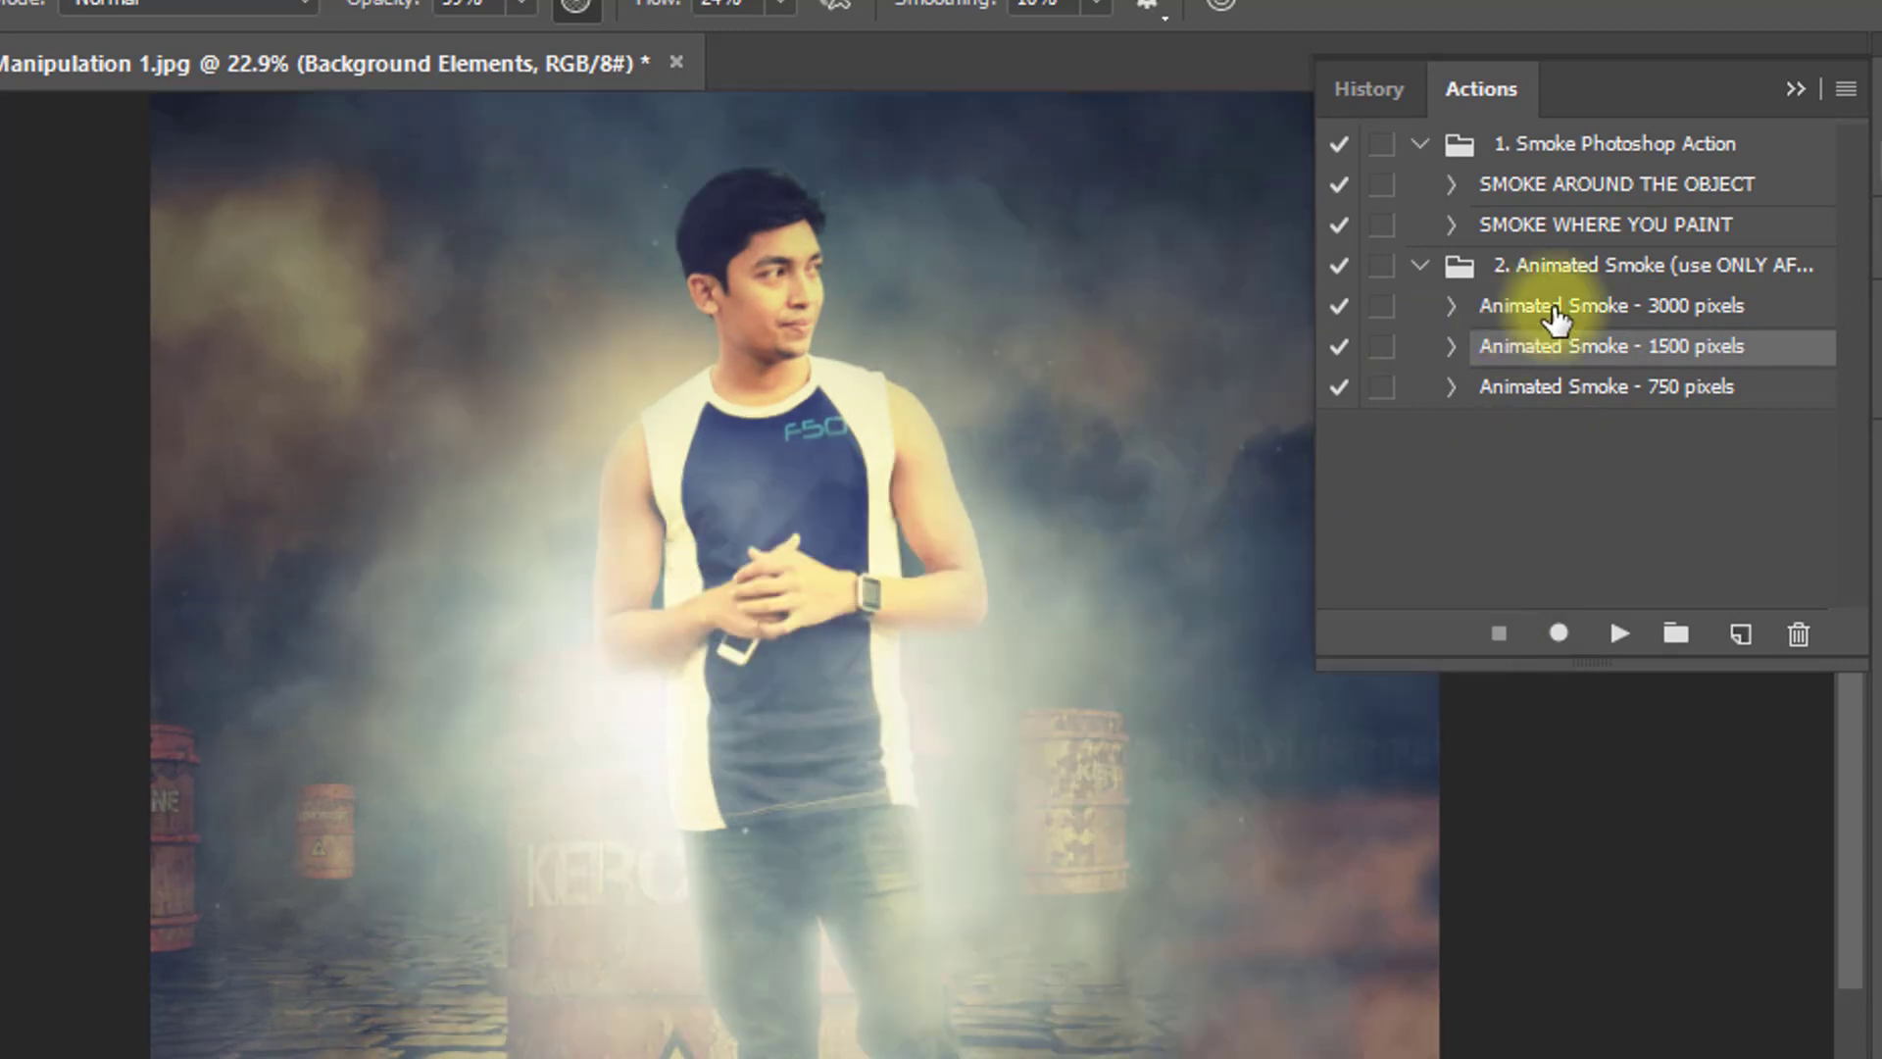
# - Play the Animated Smoke - 3000 pixels action, then collapse the Actions panel
pyautogui.click(1577, 309)
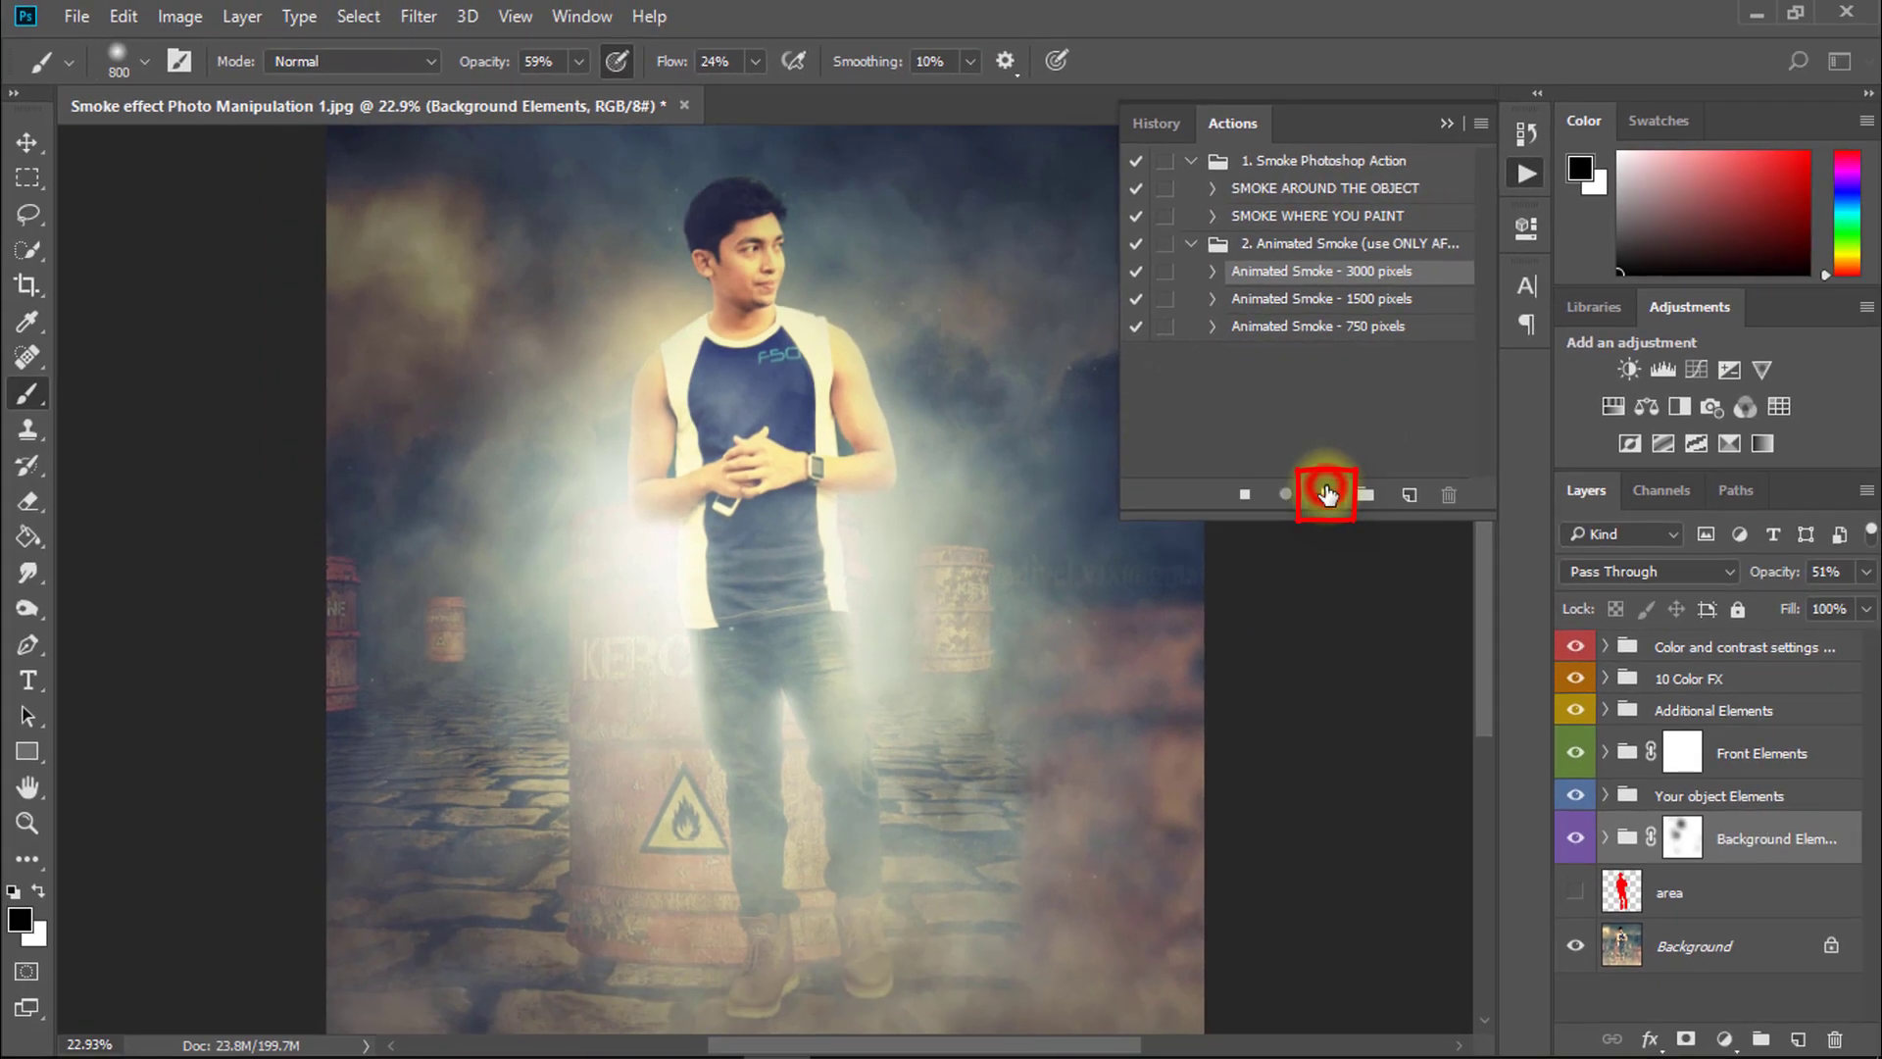
pyautogui.click(1321, 513)
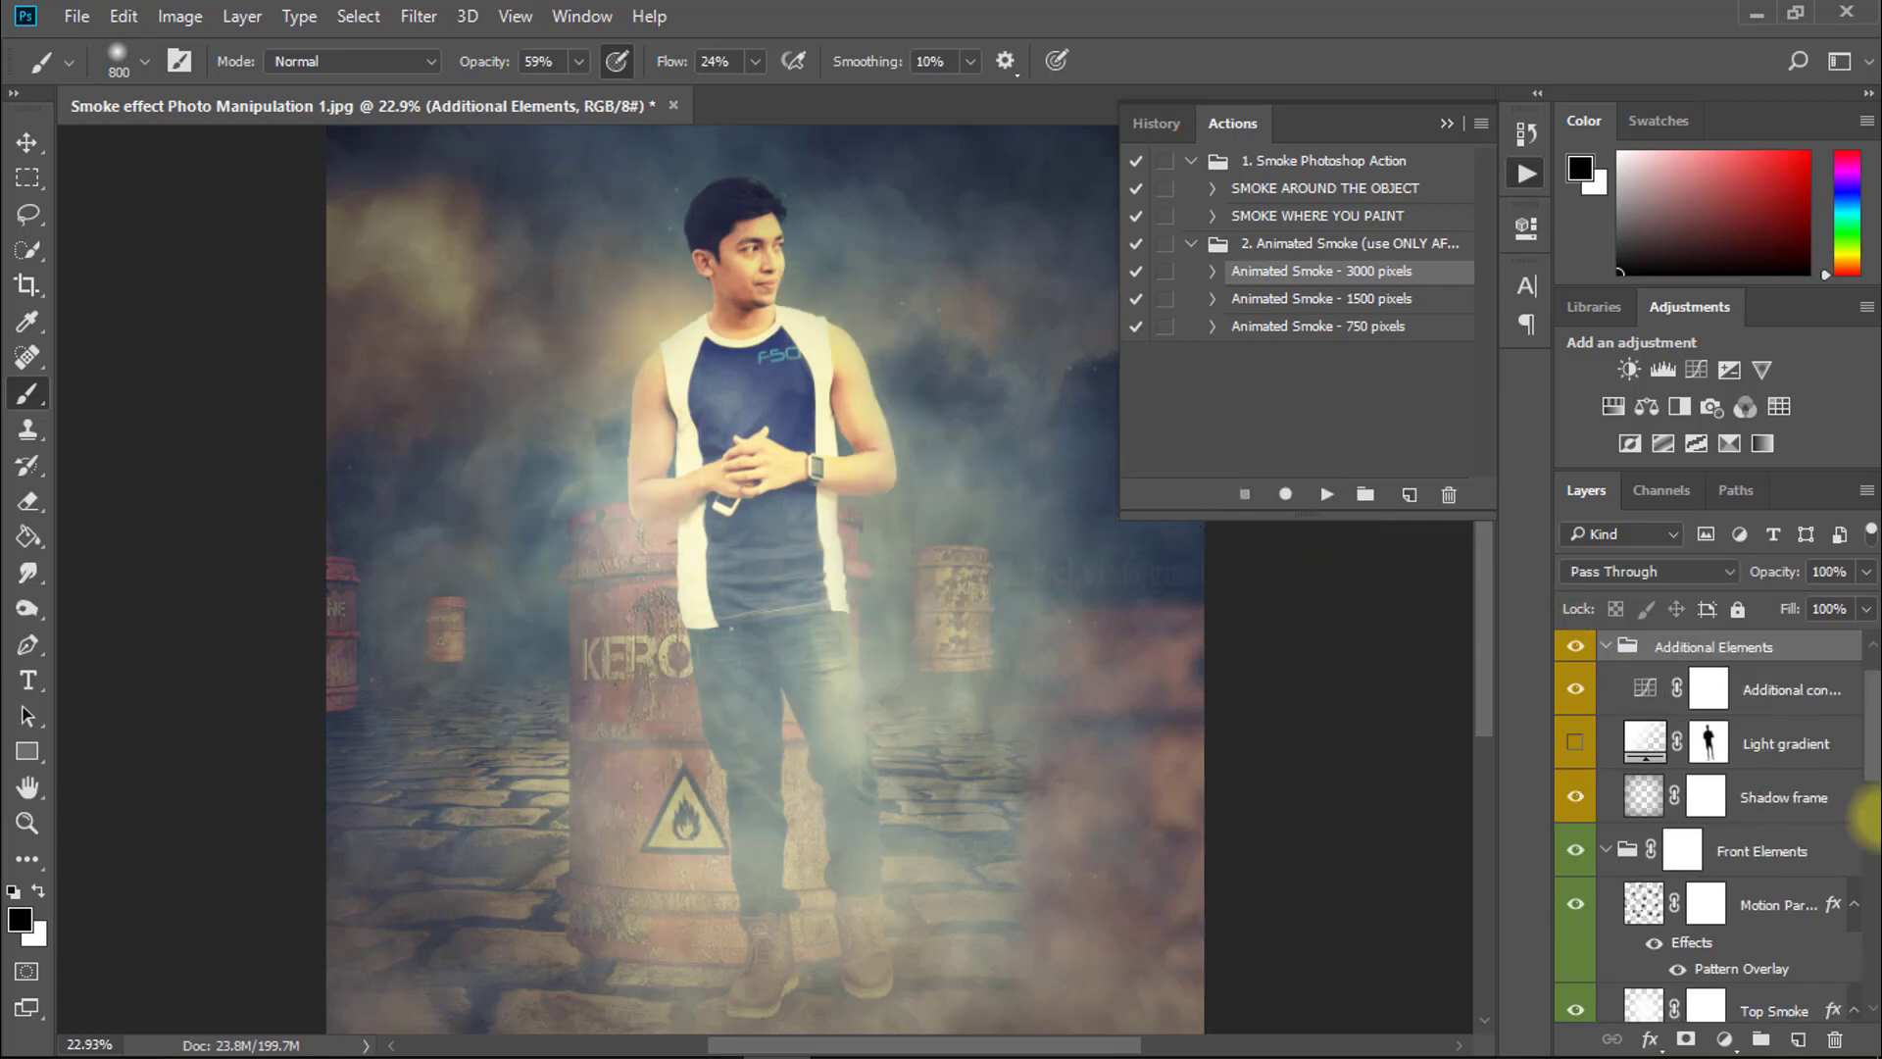
pyautogui.click(1448, 124)
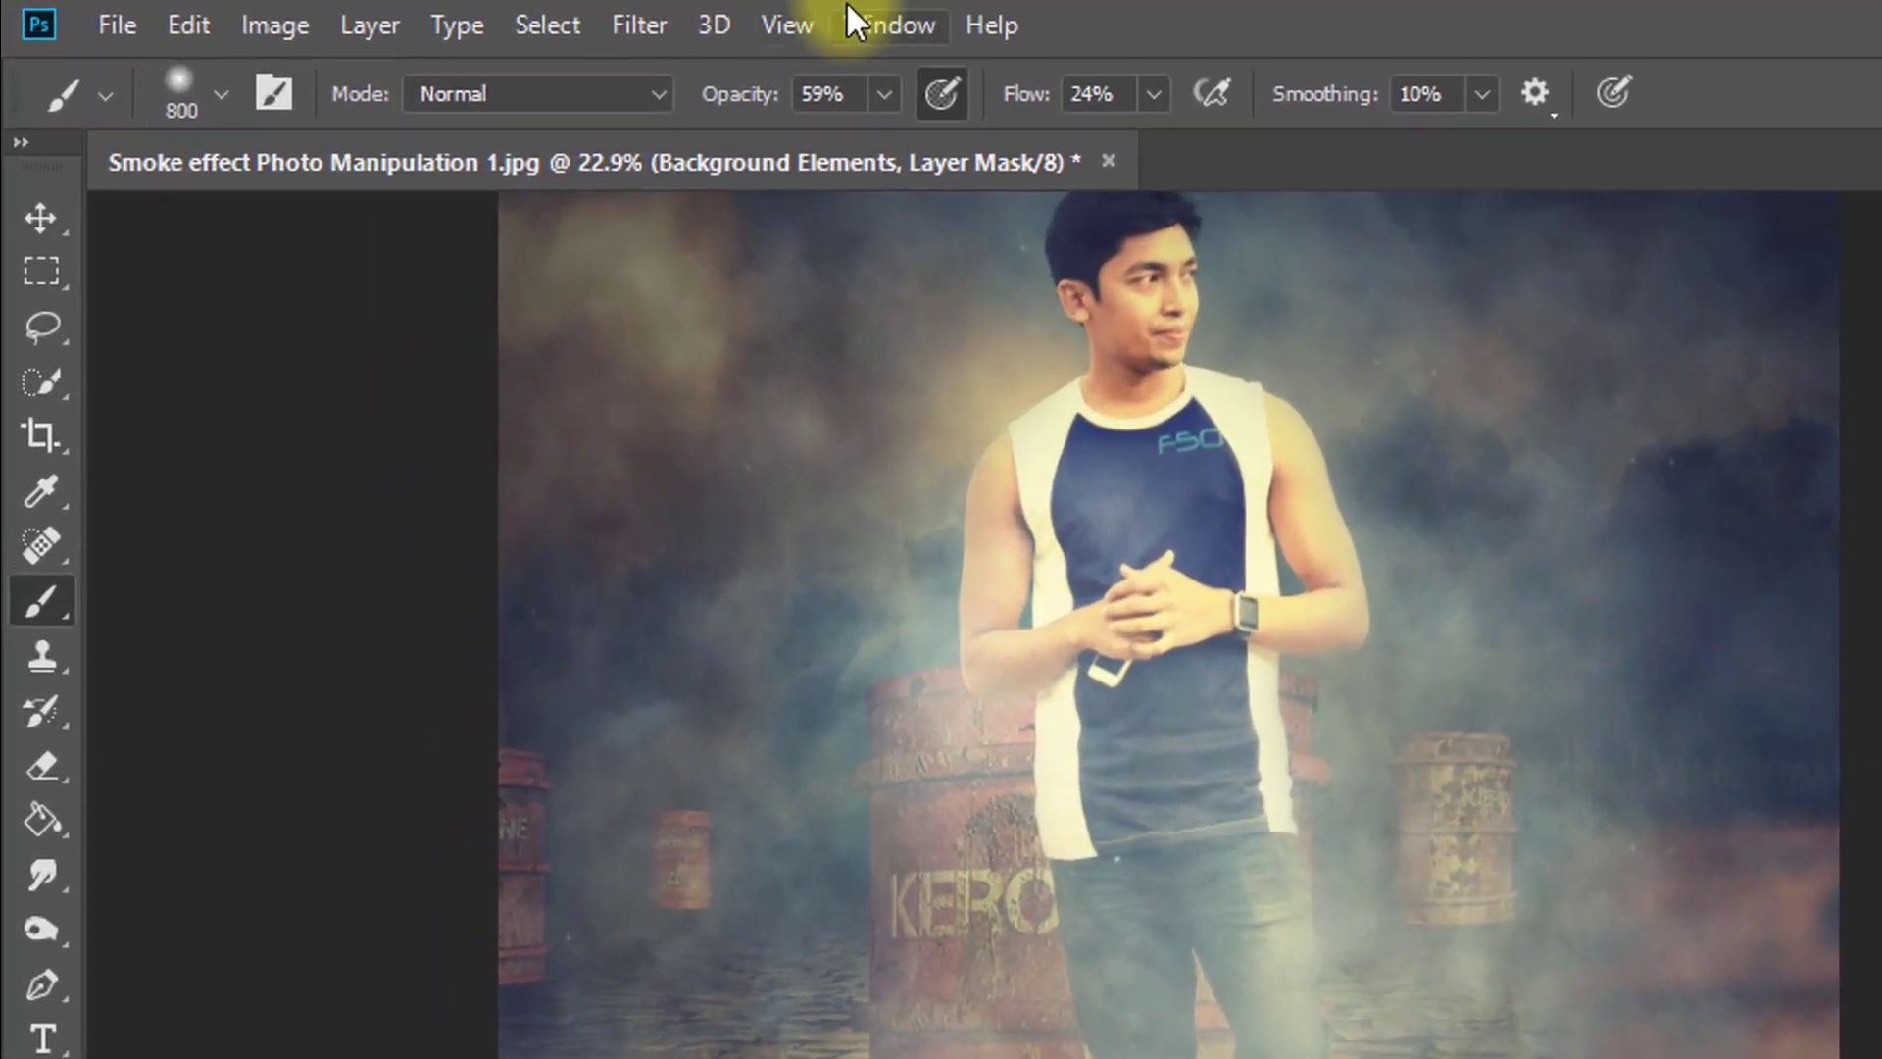
# - Show the Timeline panel from the Window menu and play the smoke animation
pyautogui.click(881, 16)
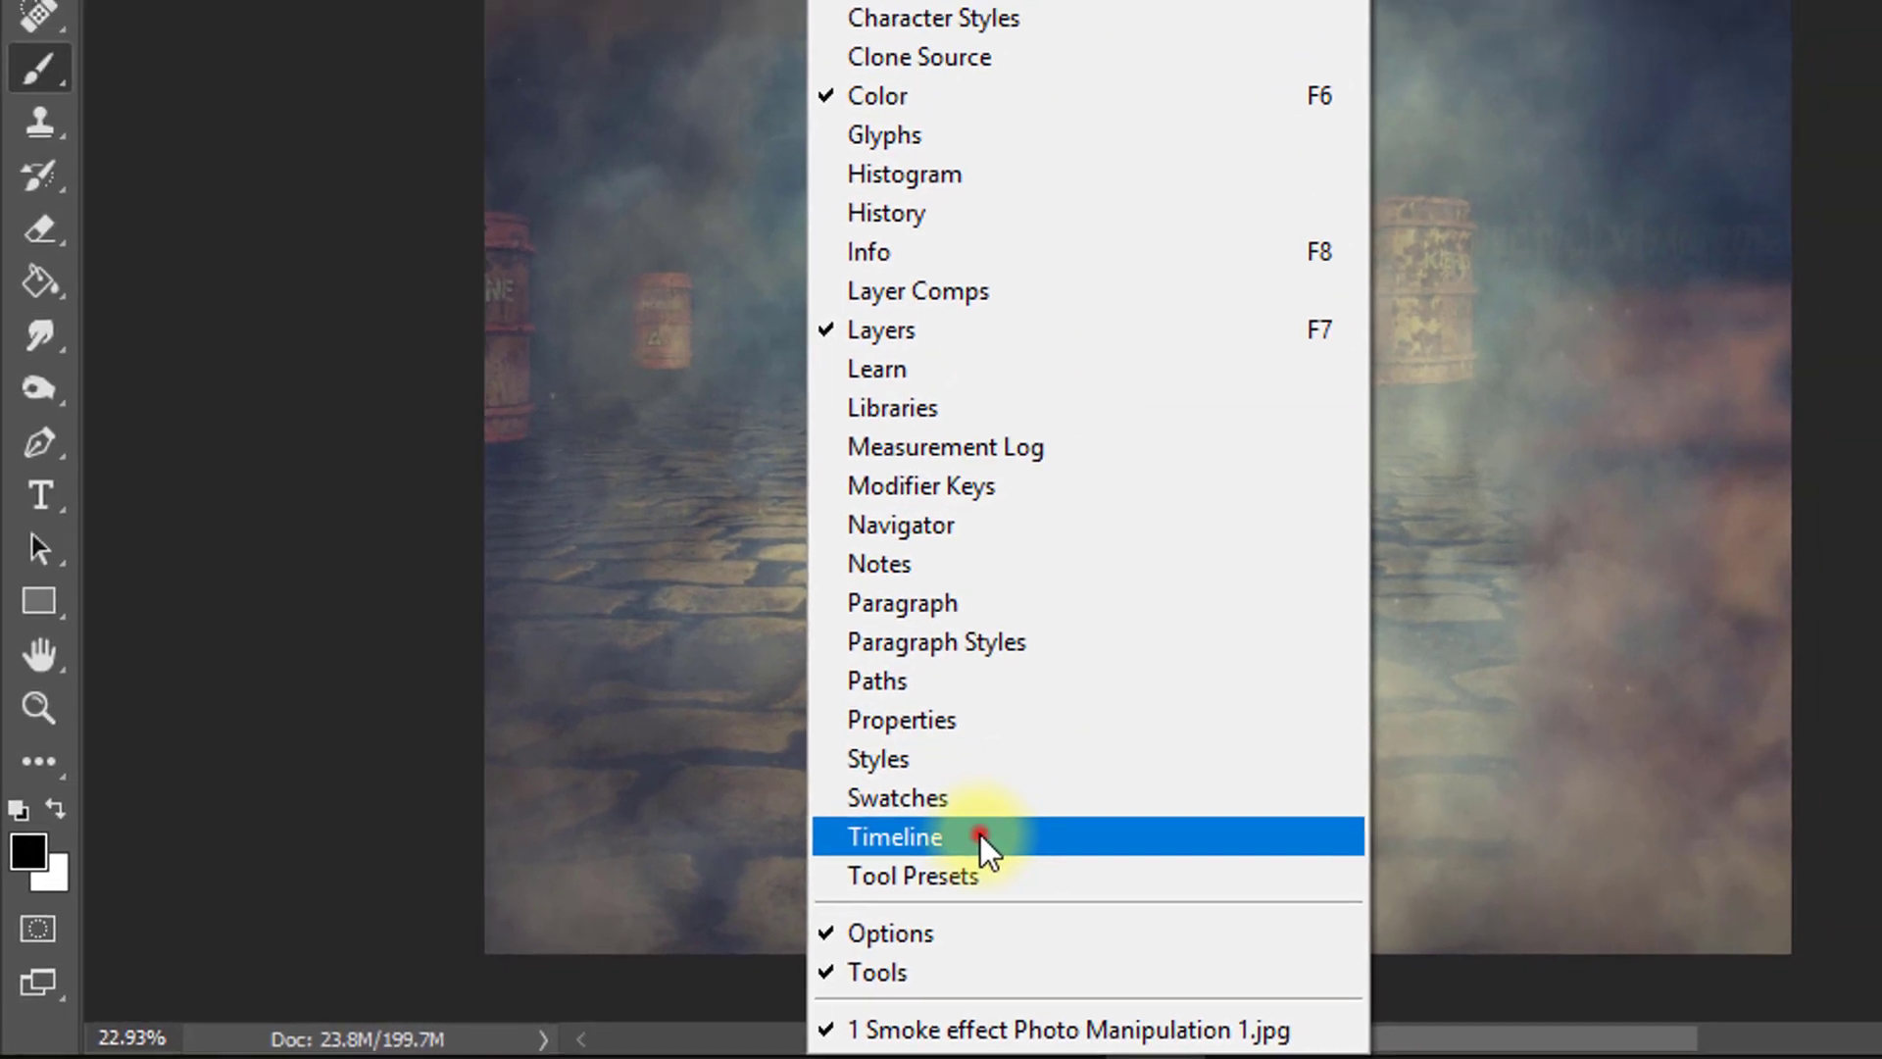
pyautogui.click(1047, 825)
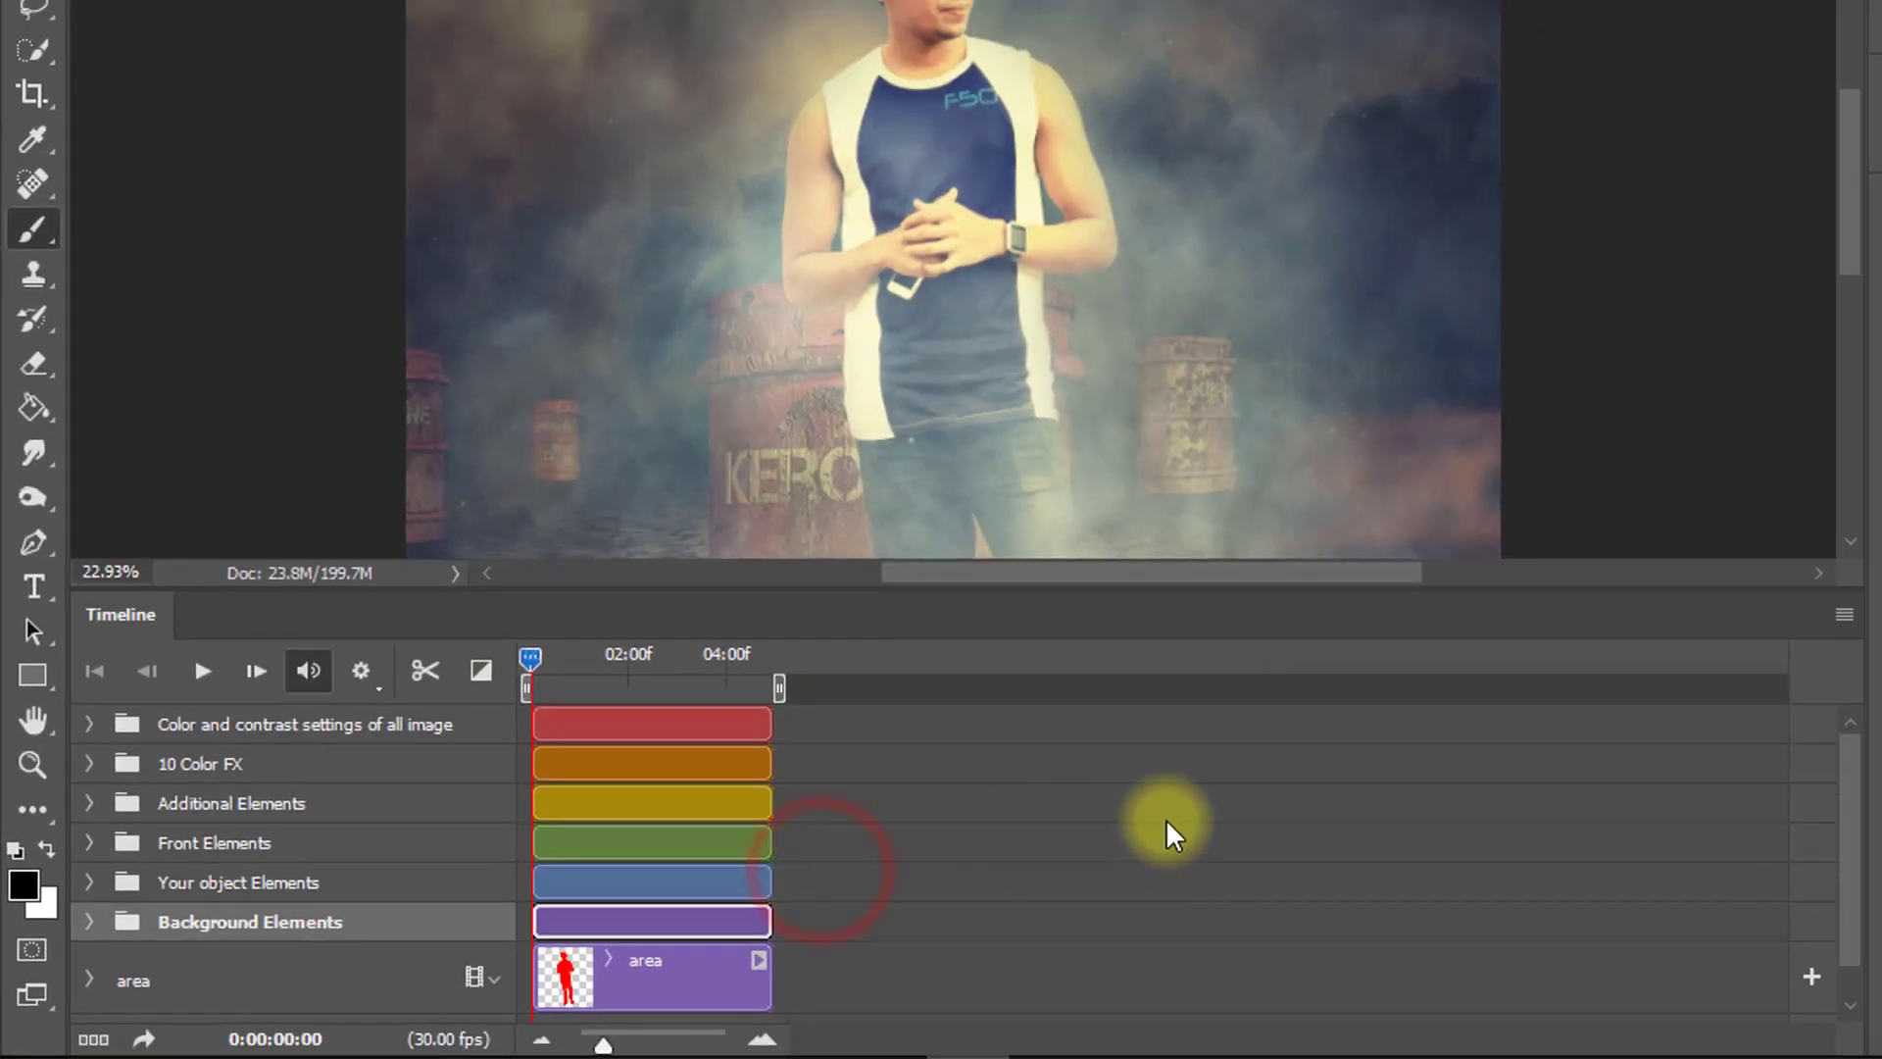
pyautogui.moveTo(957, 267); pyautogui.dragTo(954, 189)
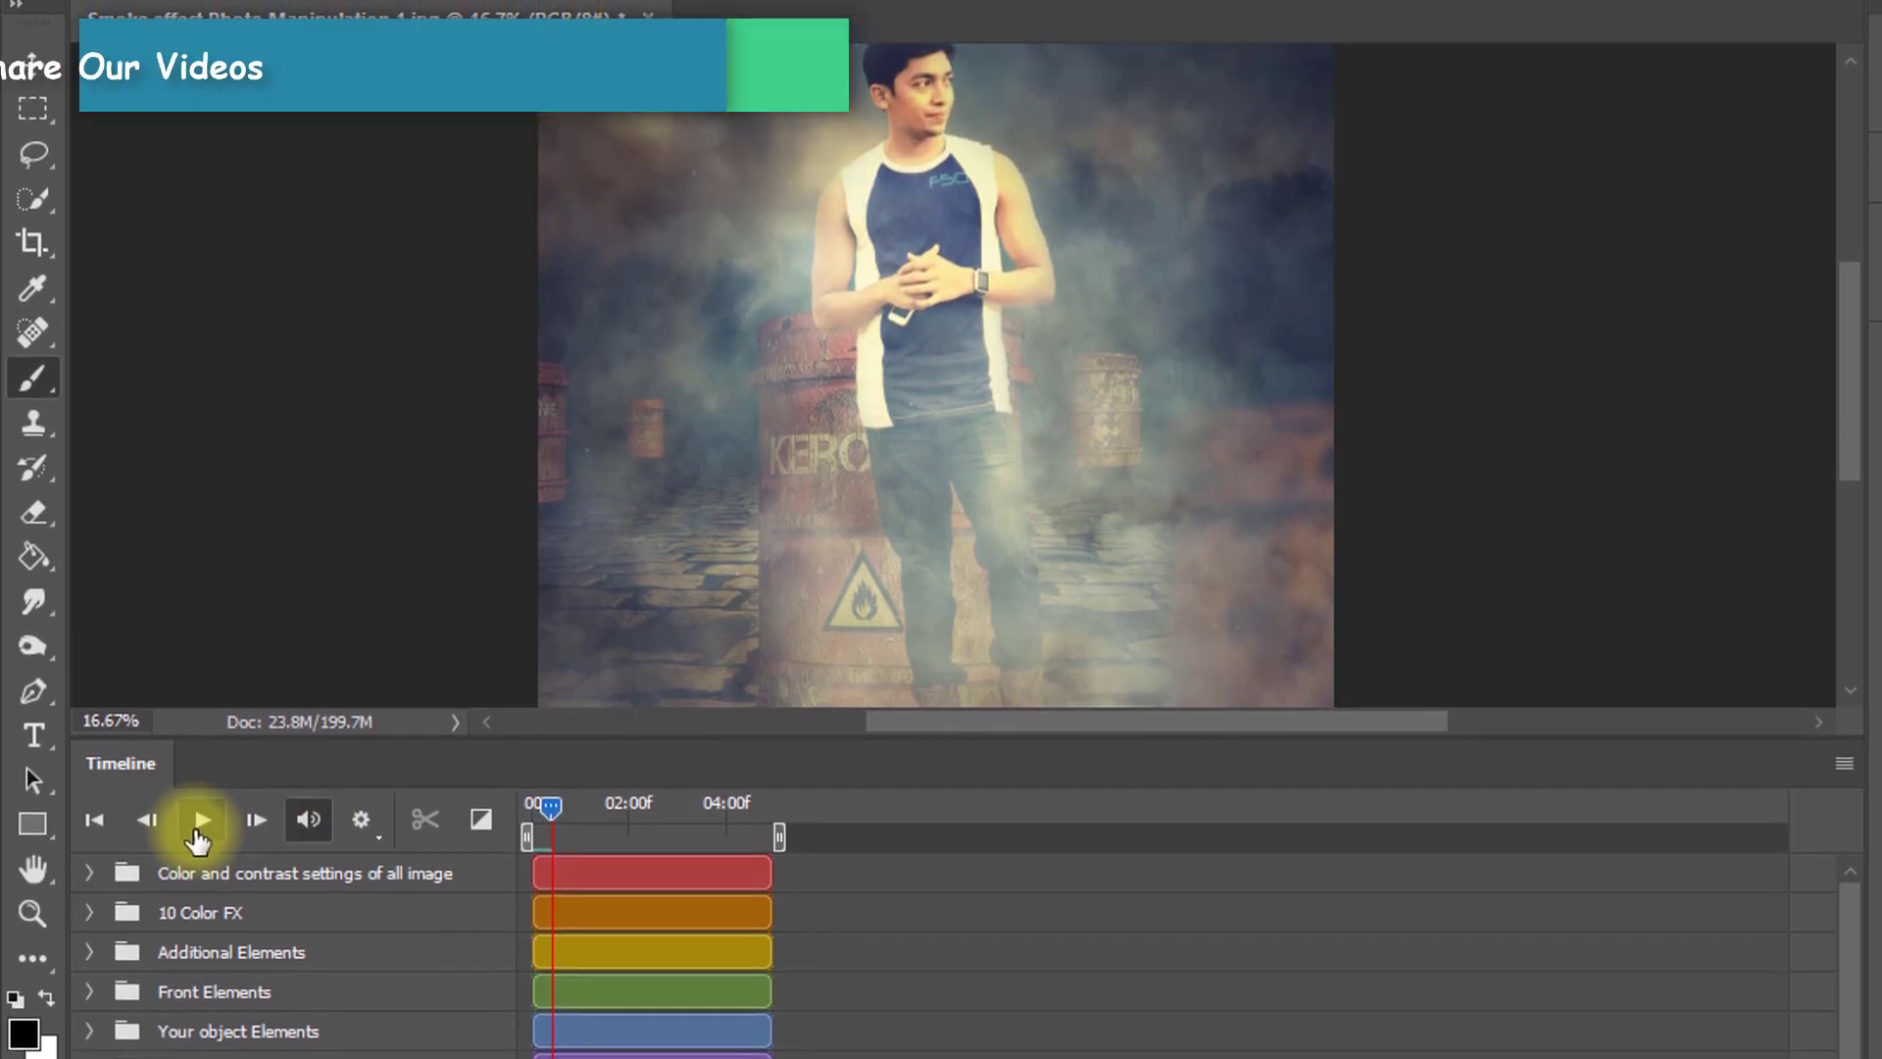
pyautogui.click(202, 818)
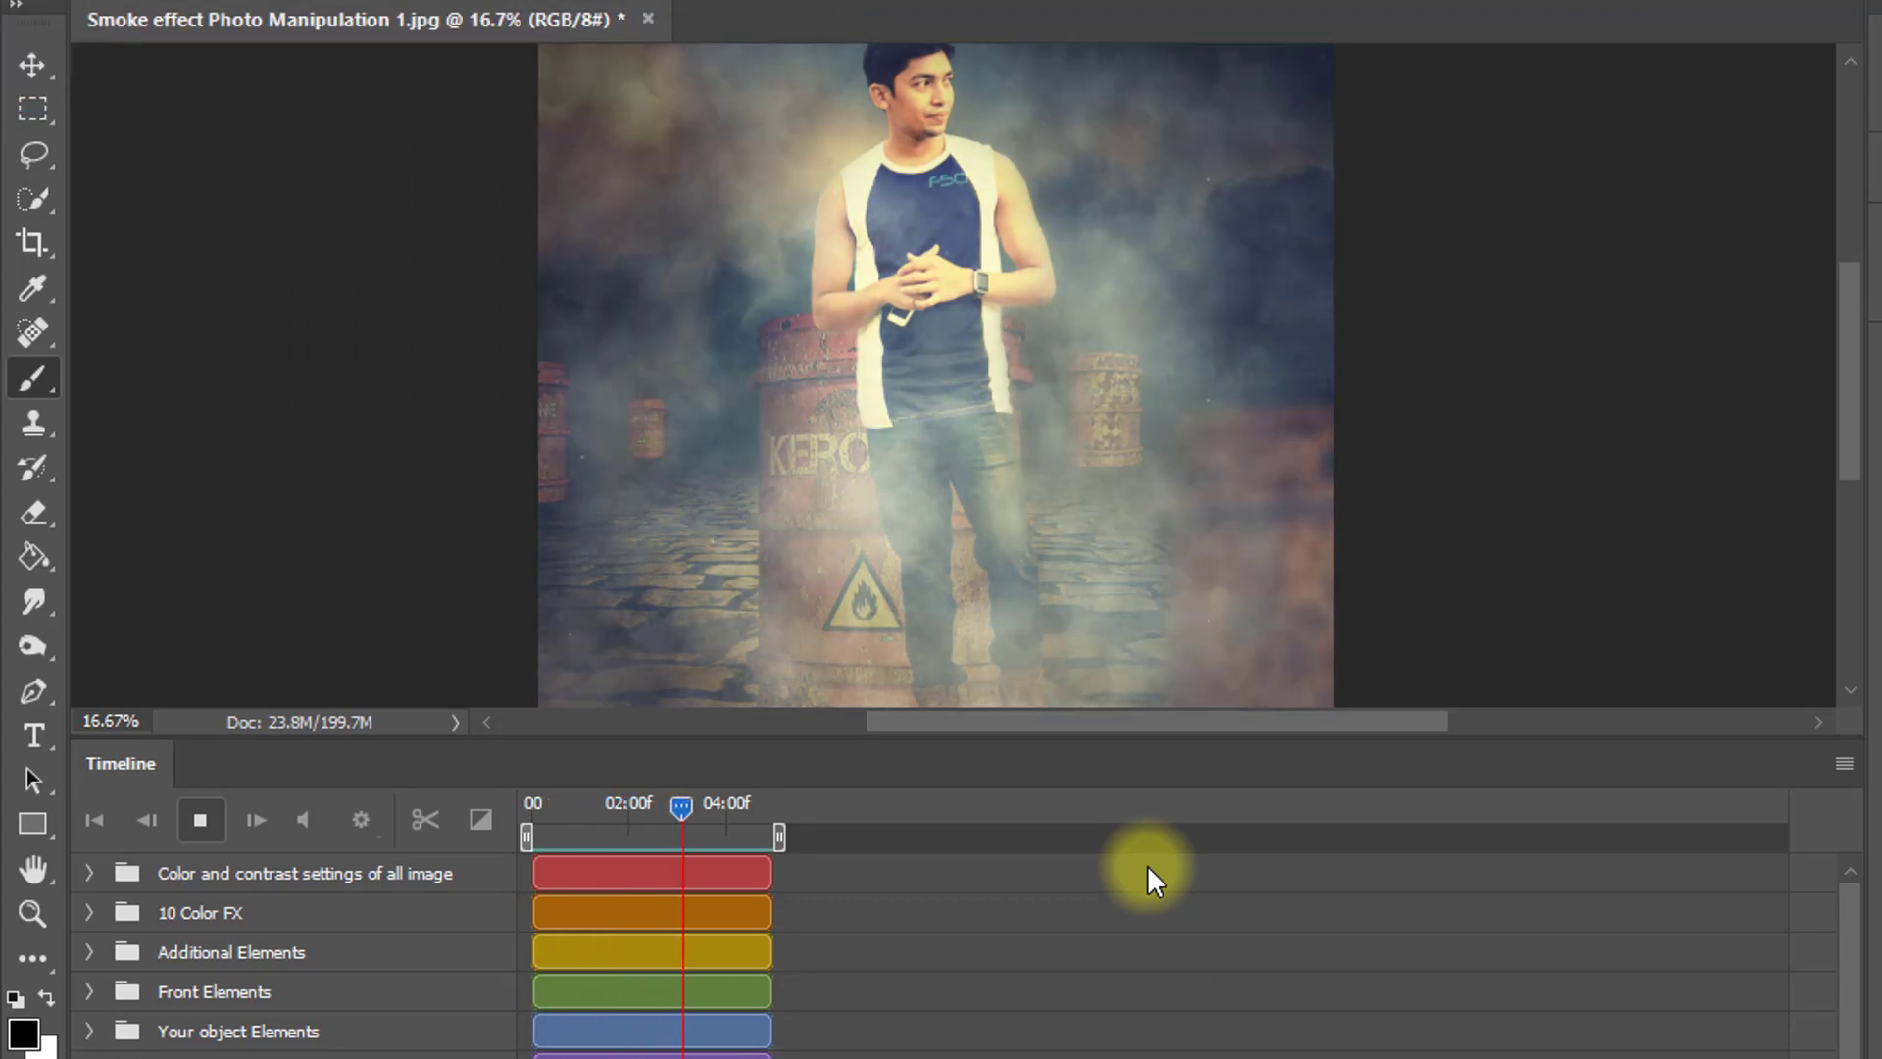
# - Stop playback, set Background Elements to 50% opacity, and target its layer mask
pyautogui.click(201, 819)
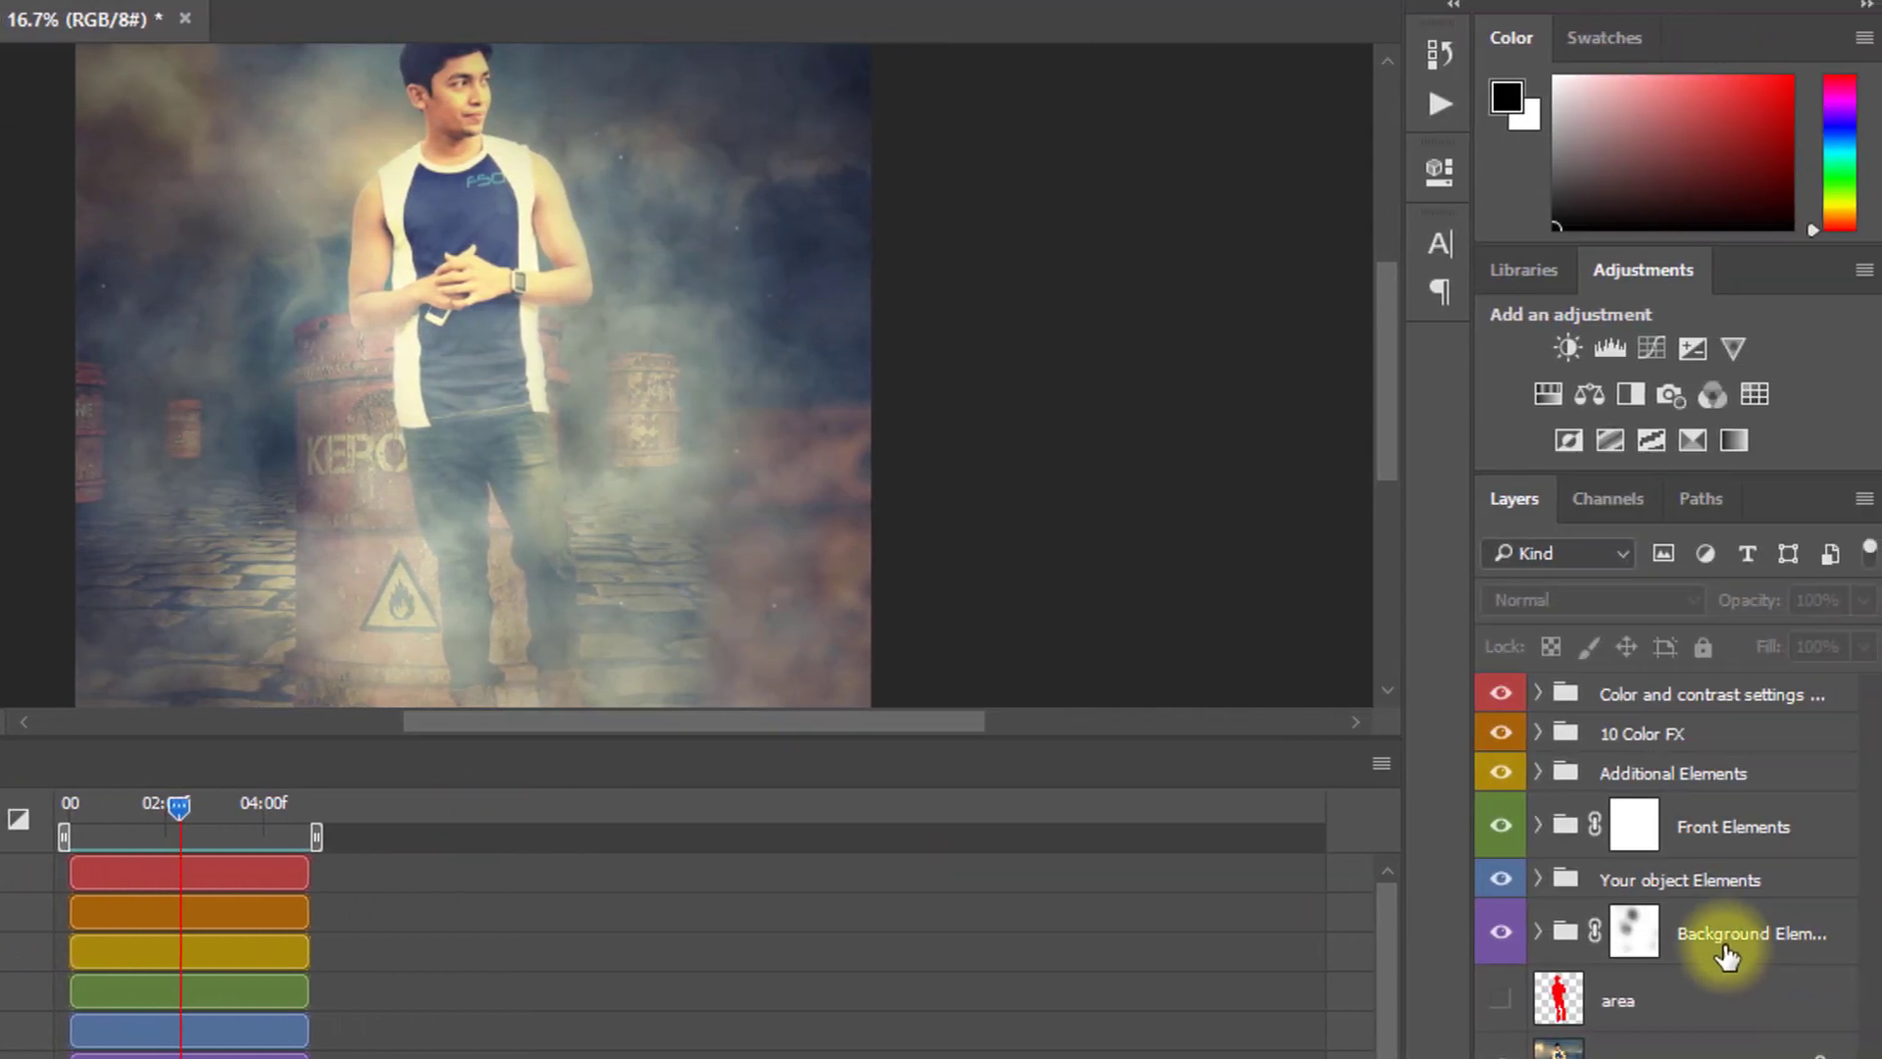
pyautogui.click(1724, 935)
pyautogui.moveTo(1764, 601); pyautogui.dragTo(1815, 538)
pyautogui.write('50')
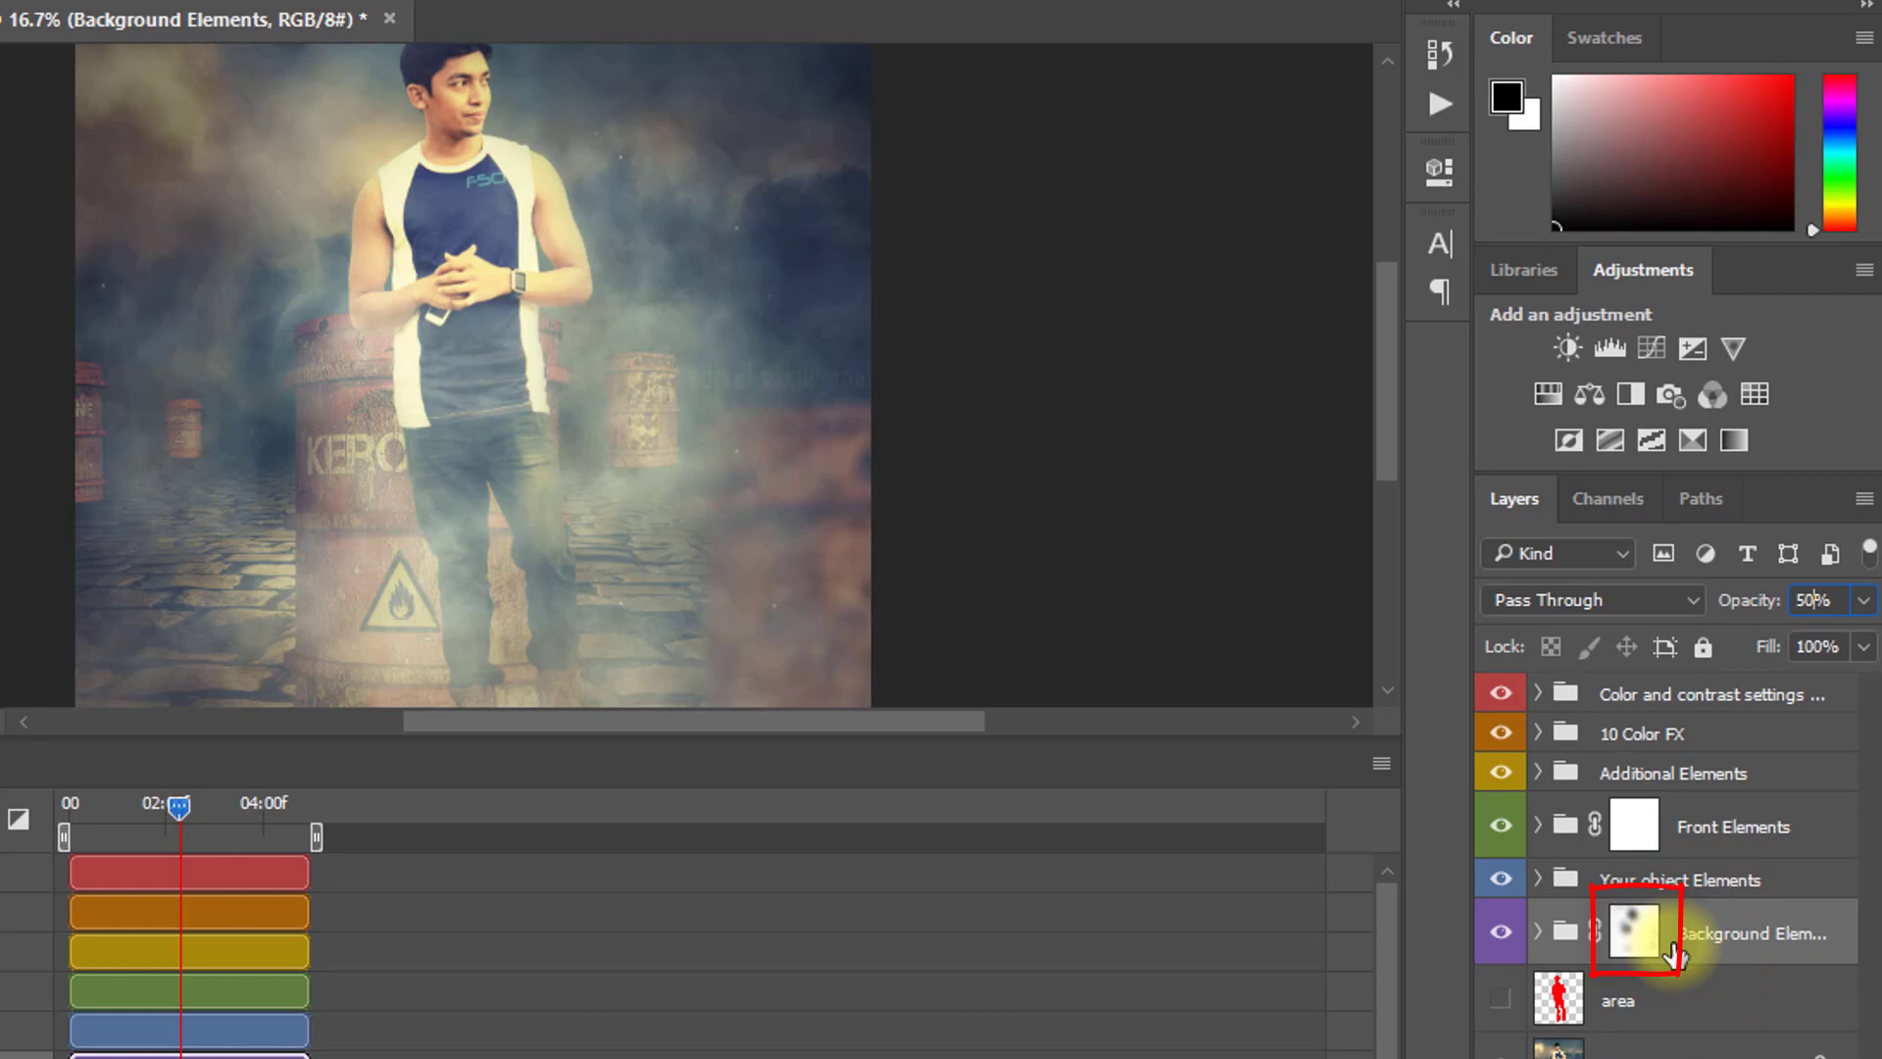
pyautogui.click(1600, 933)
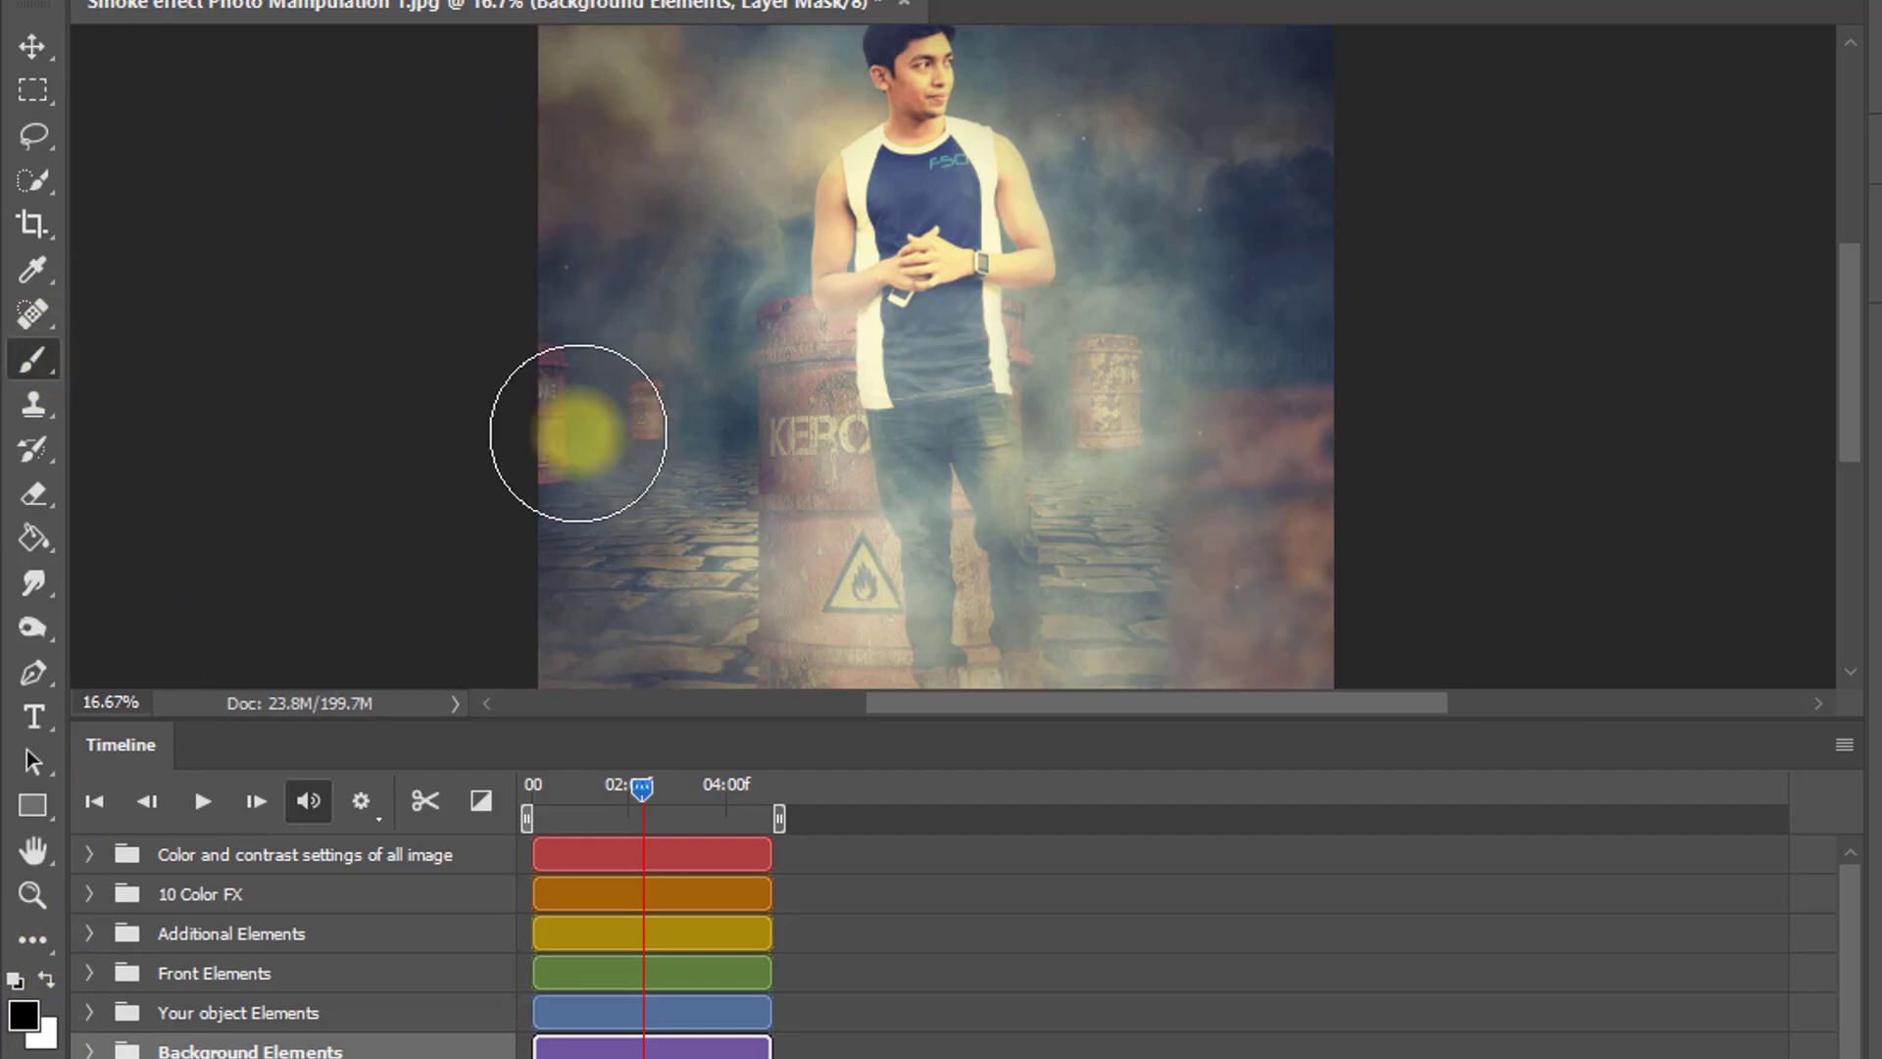
# - Paint the mask over the left barrels, the warning sign and the lower-right smoke
pyautogui.moveTo(631, 522); pyautogui.dragTo(632, 547)
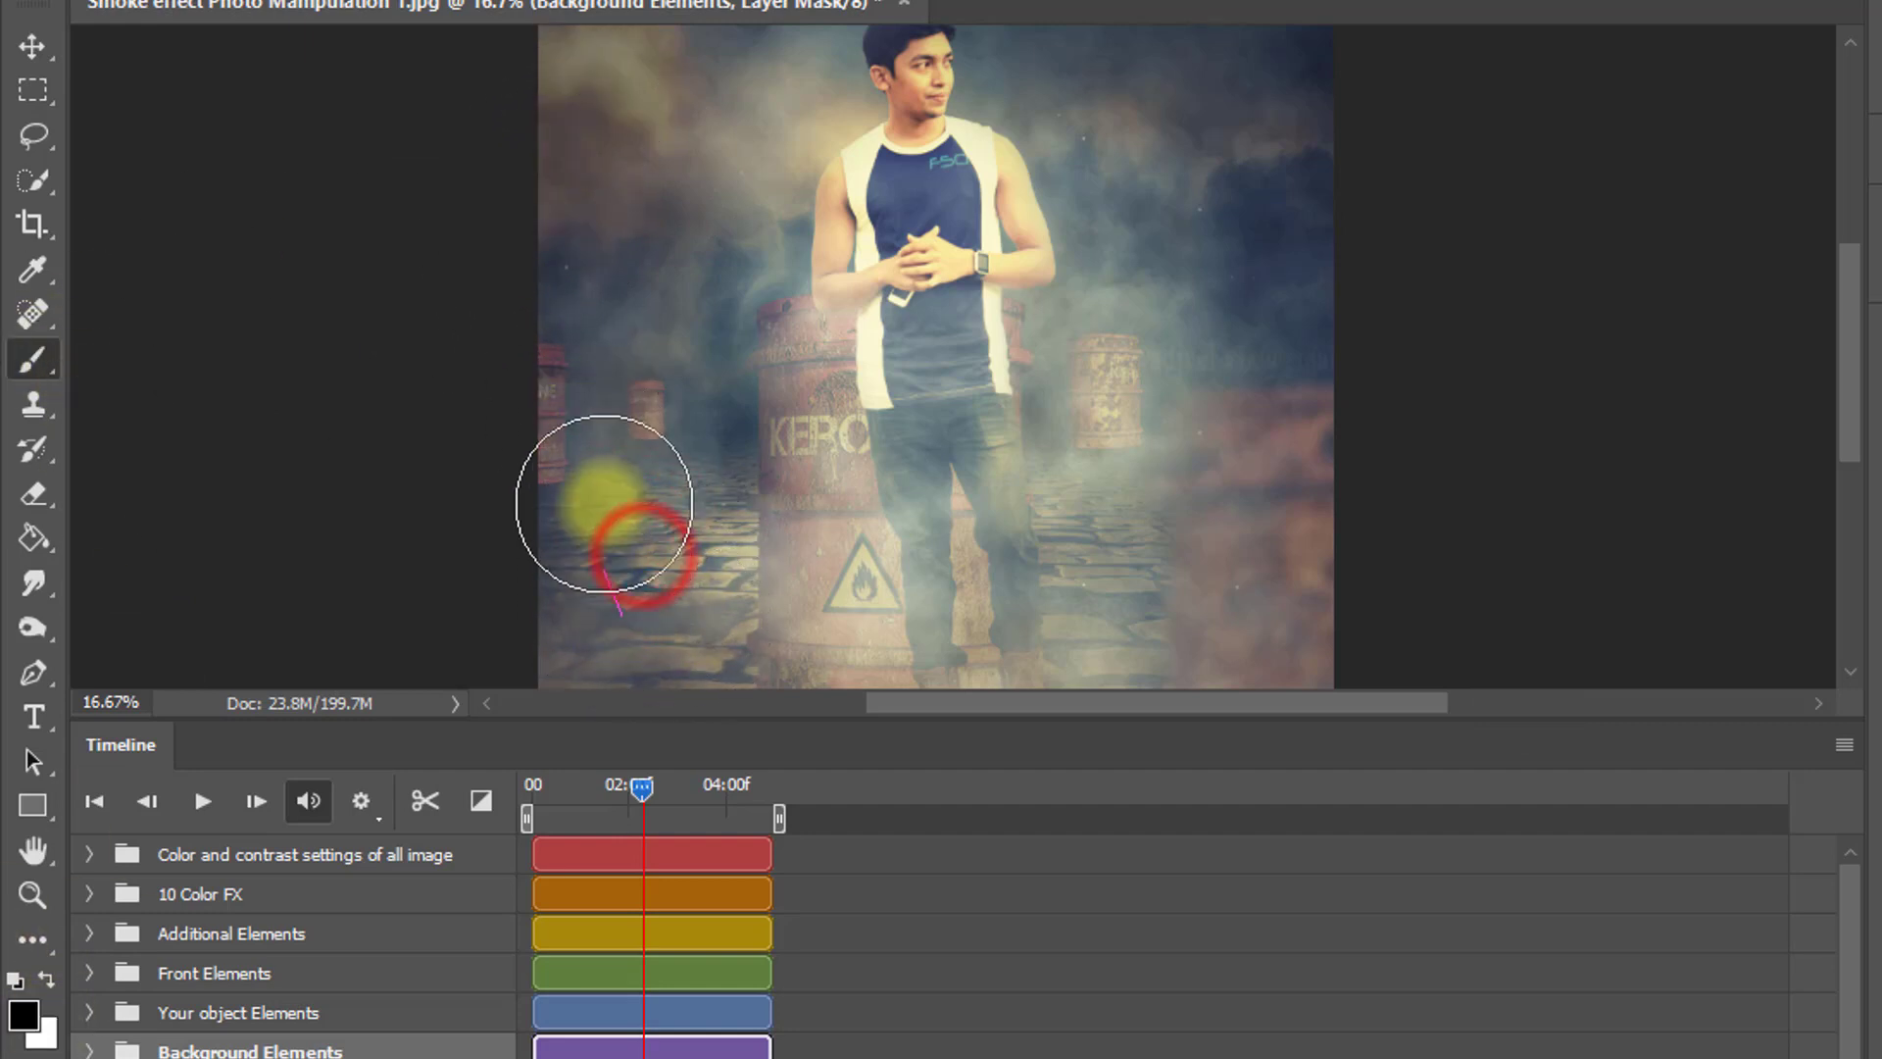
pyautogui.click(588, 472)
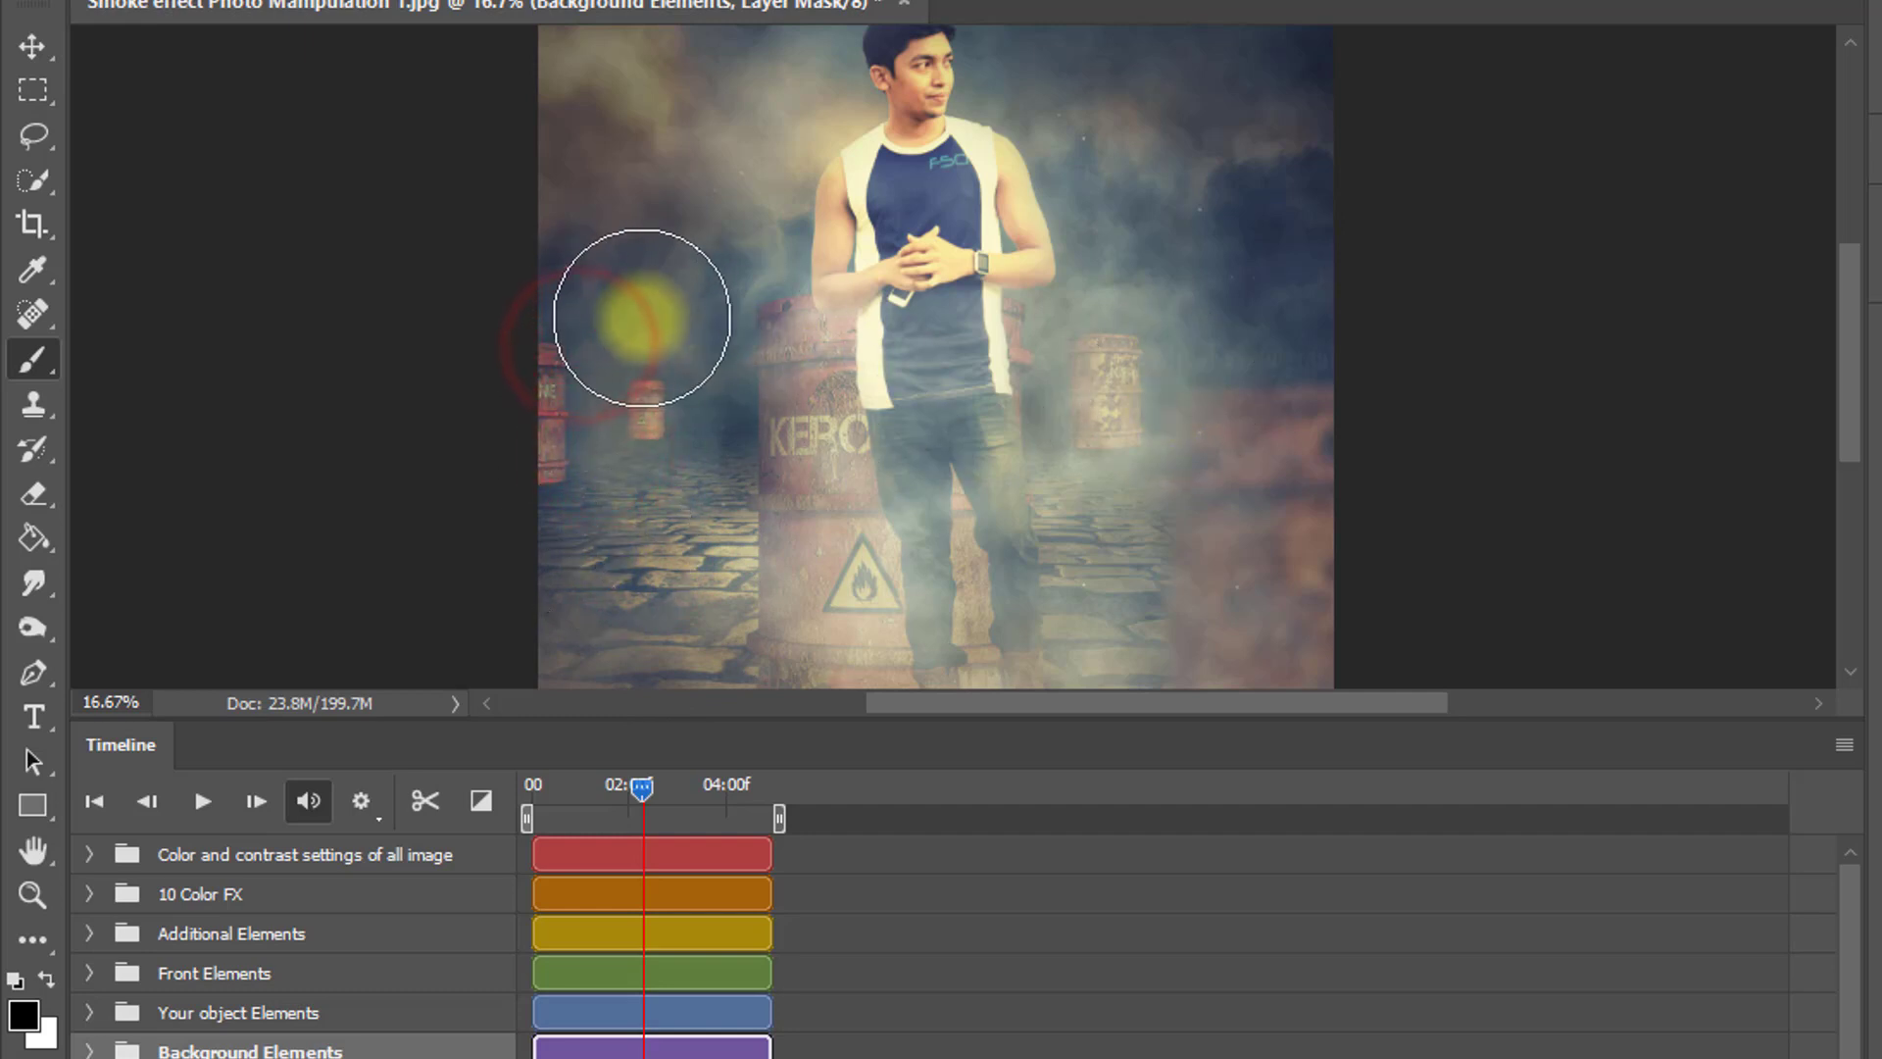
pyautogui.click(625, 390)
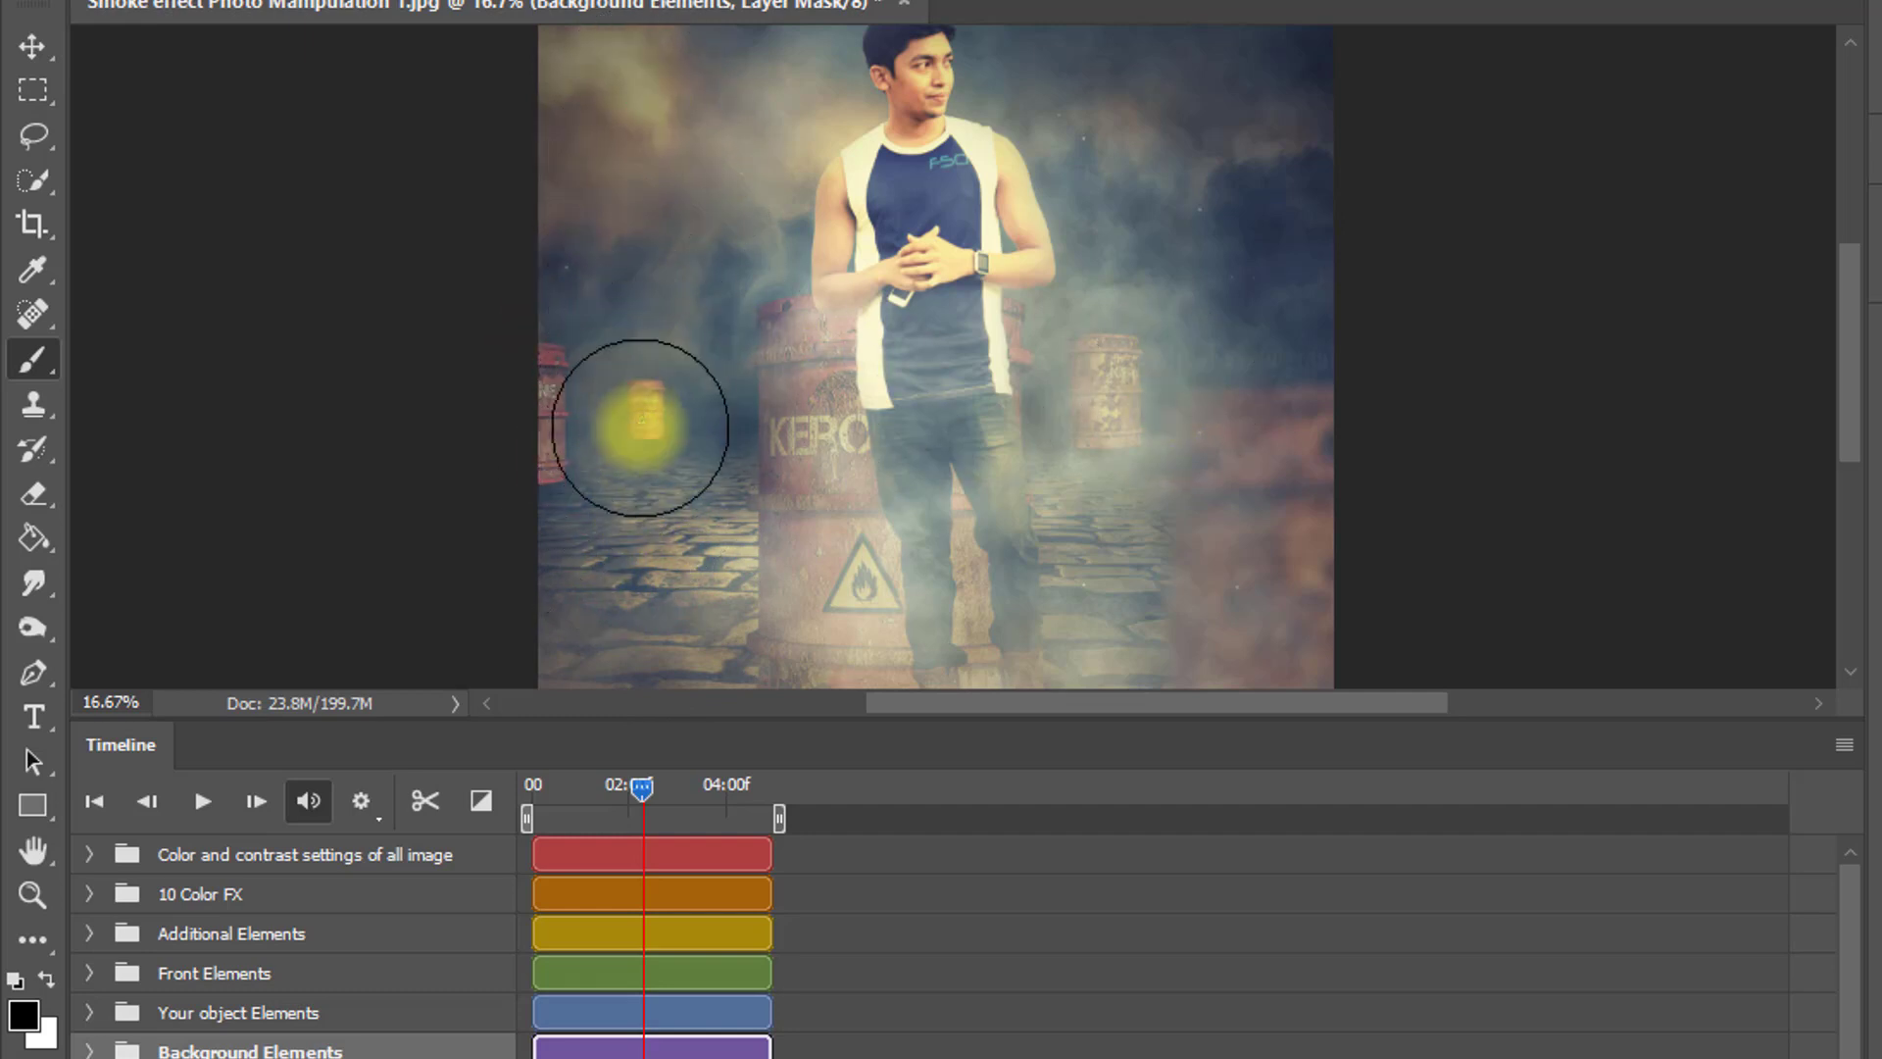
pyautogui.click(633, 492)
pyautogui.click(1240, 324)
pyautogui.click(1249, 539)
pyautogui.click(1198, 664)
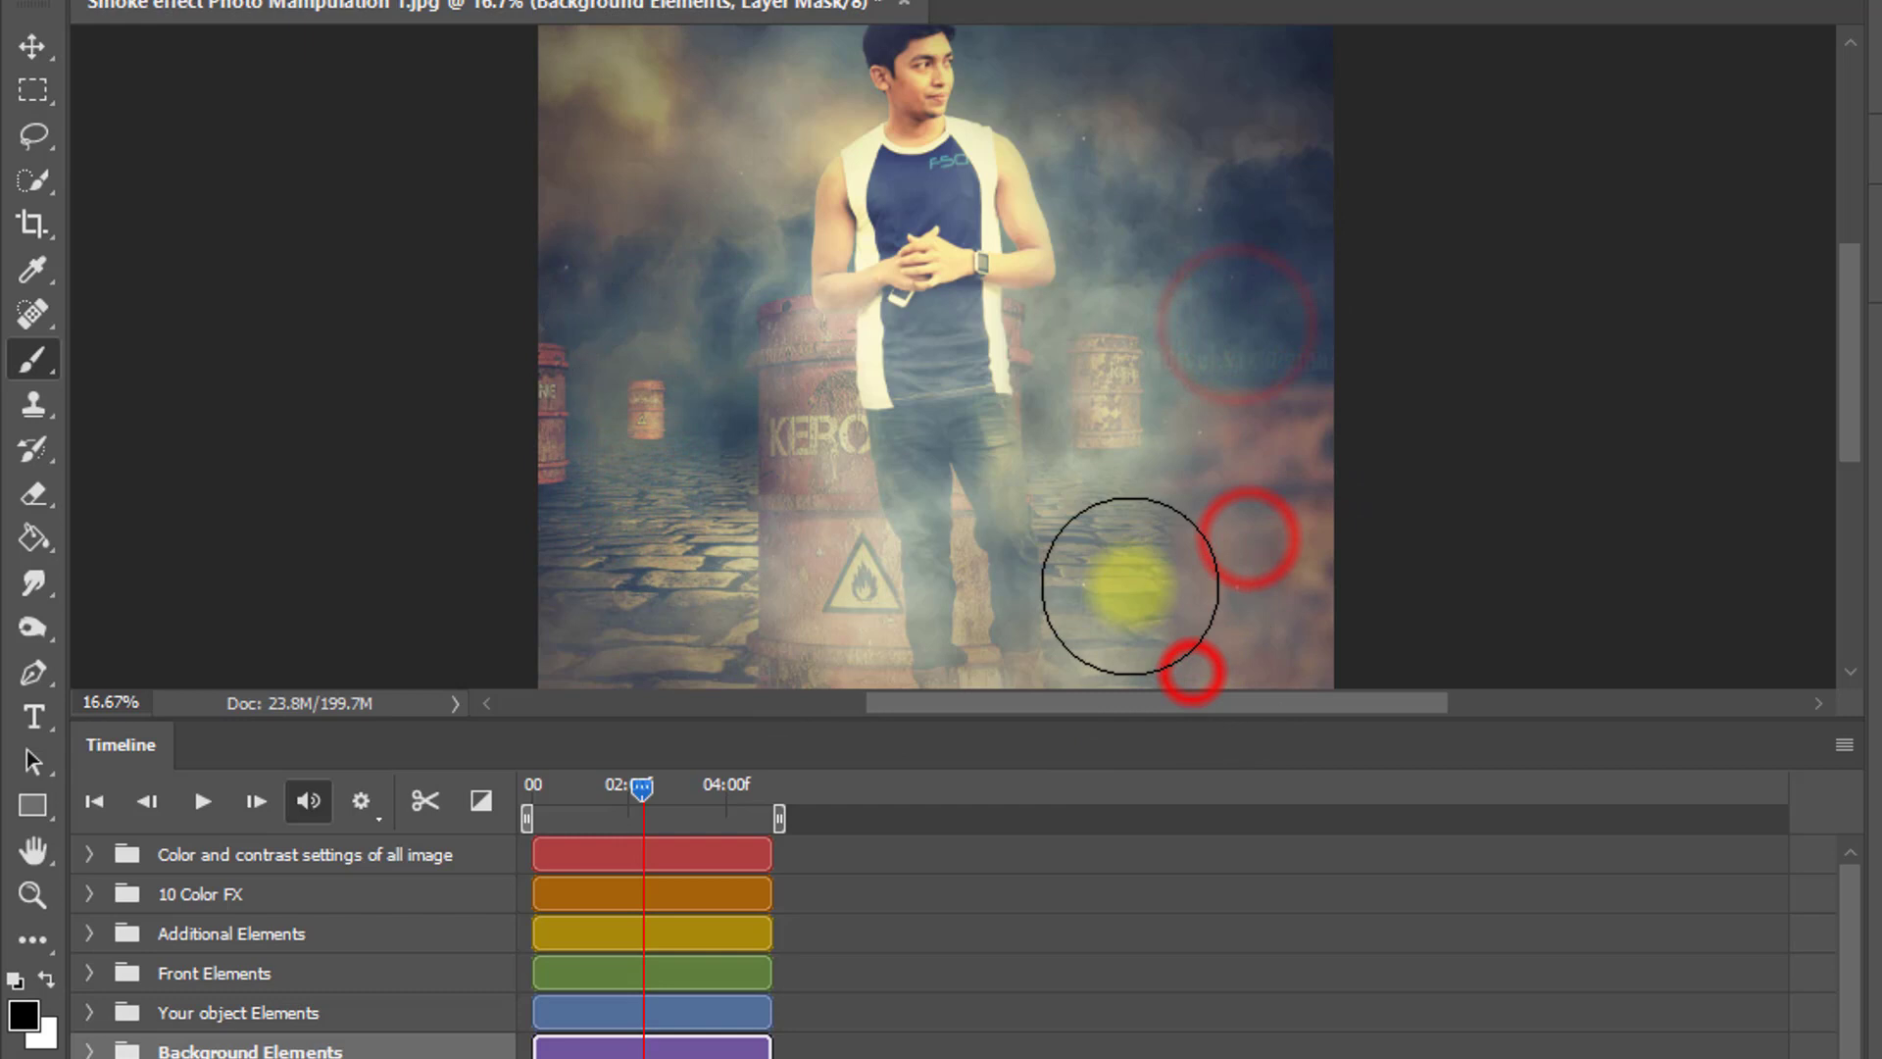
pyautogui.click(1075, 579)
pyautogui.click(443, 567)
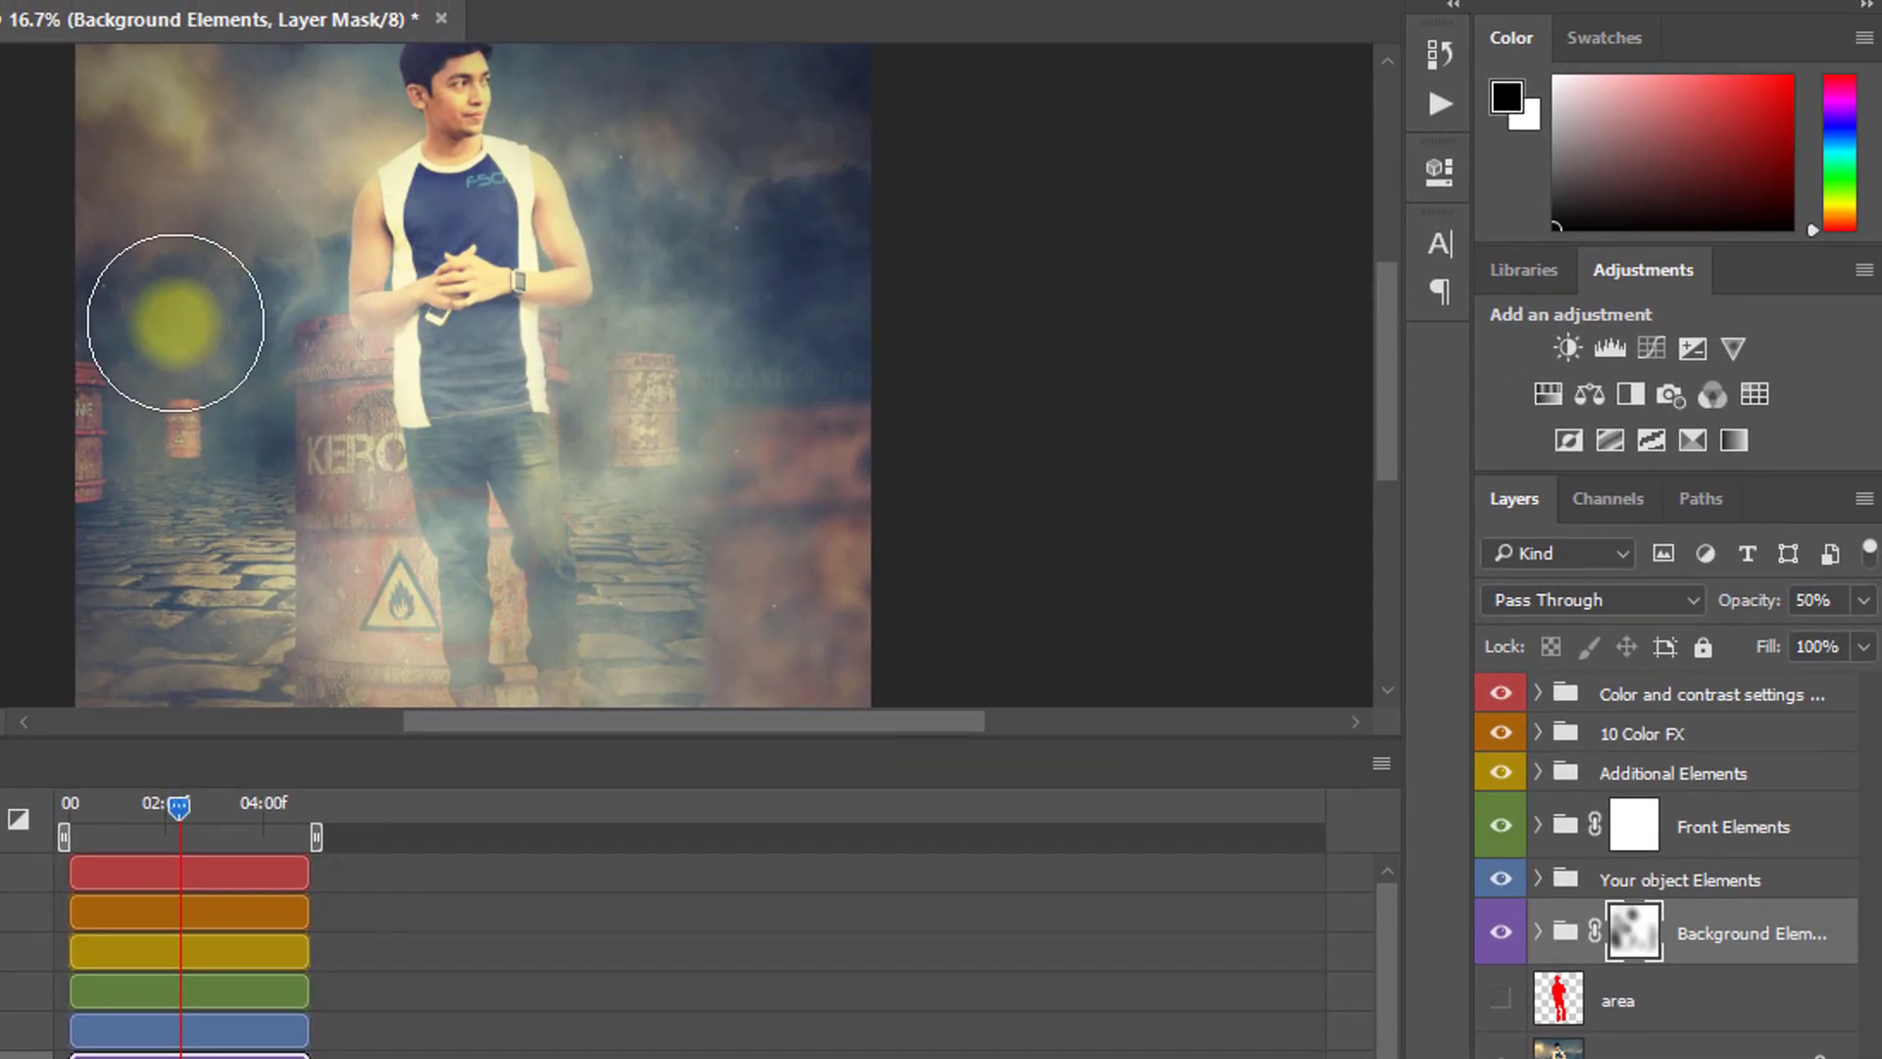
pyautogui.scroll(-1, 453, 648)
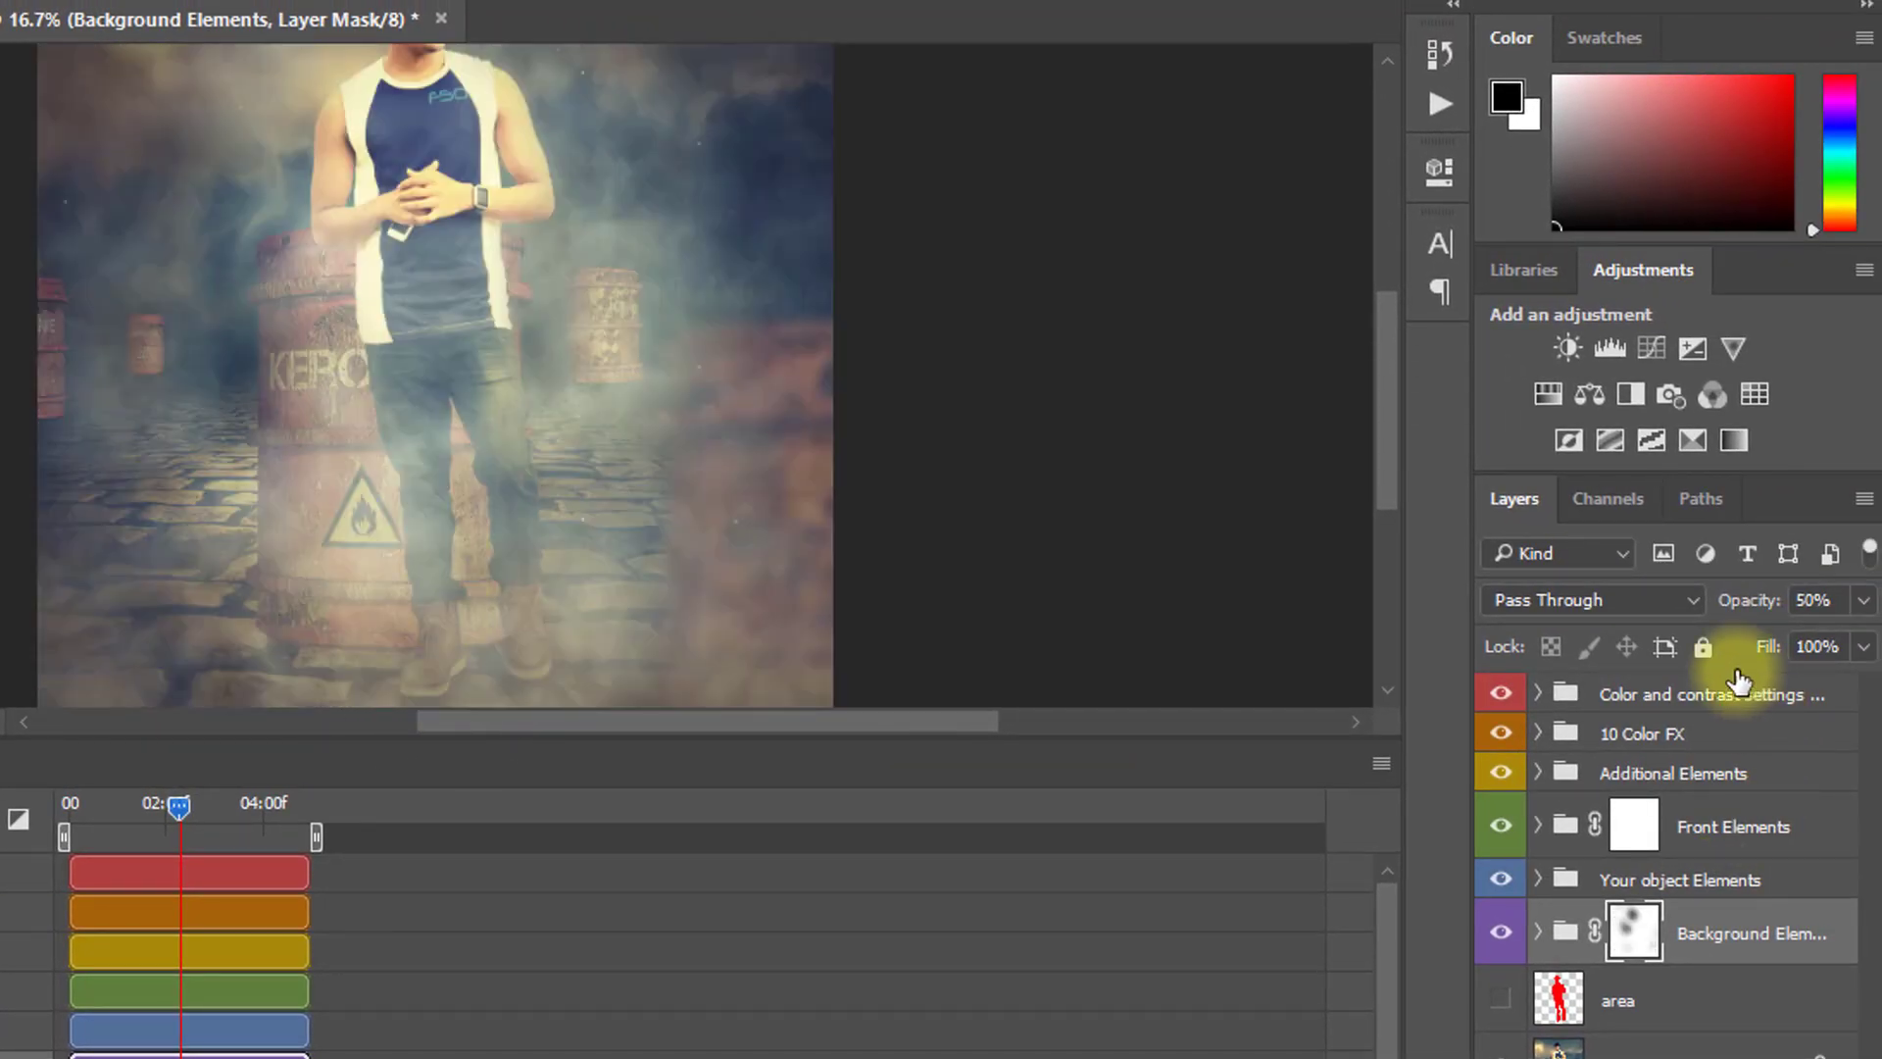
# - Raise the group to 100%, paint white near the man's feet, then lower the group opacity
pyautogui.moveTo(1732, 603); pyautogui.dragTo(1849, 596)
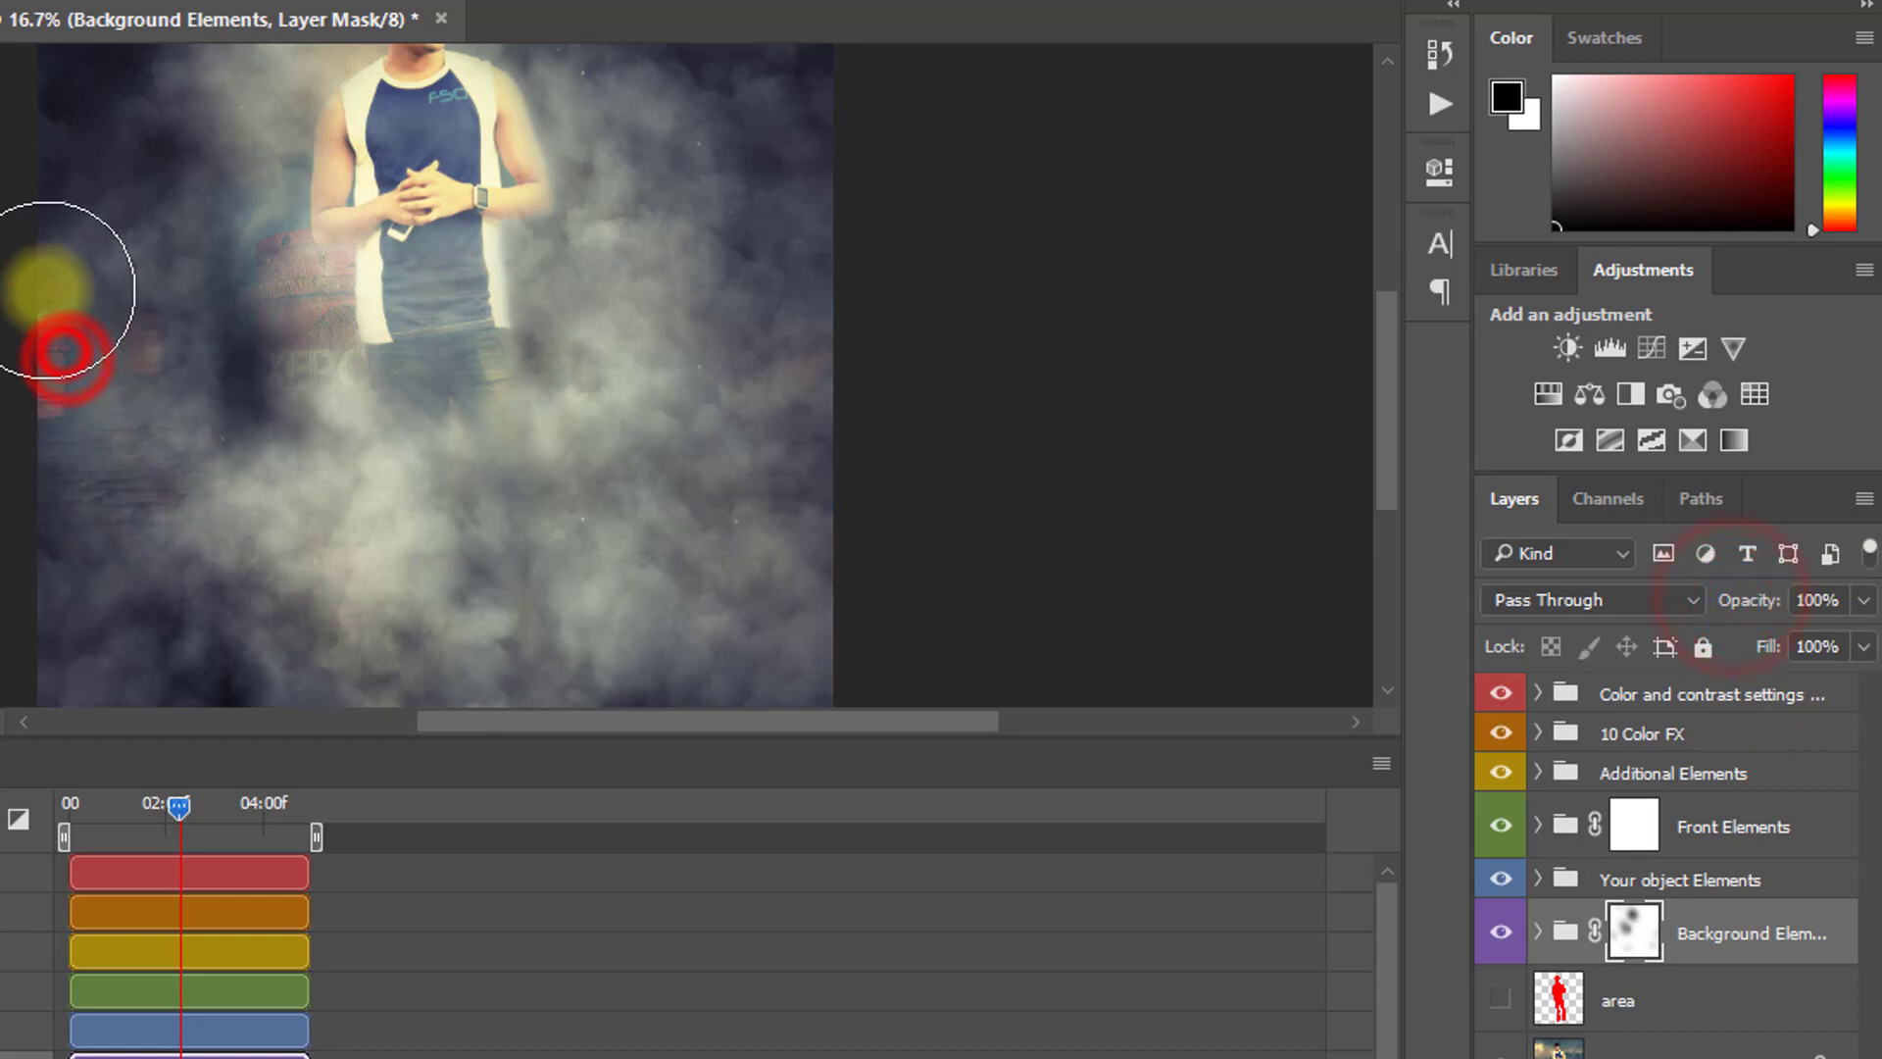
pyautogui.scroll(2, 515, 486)
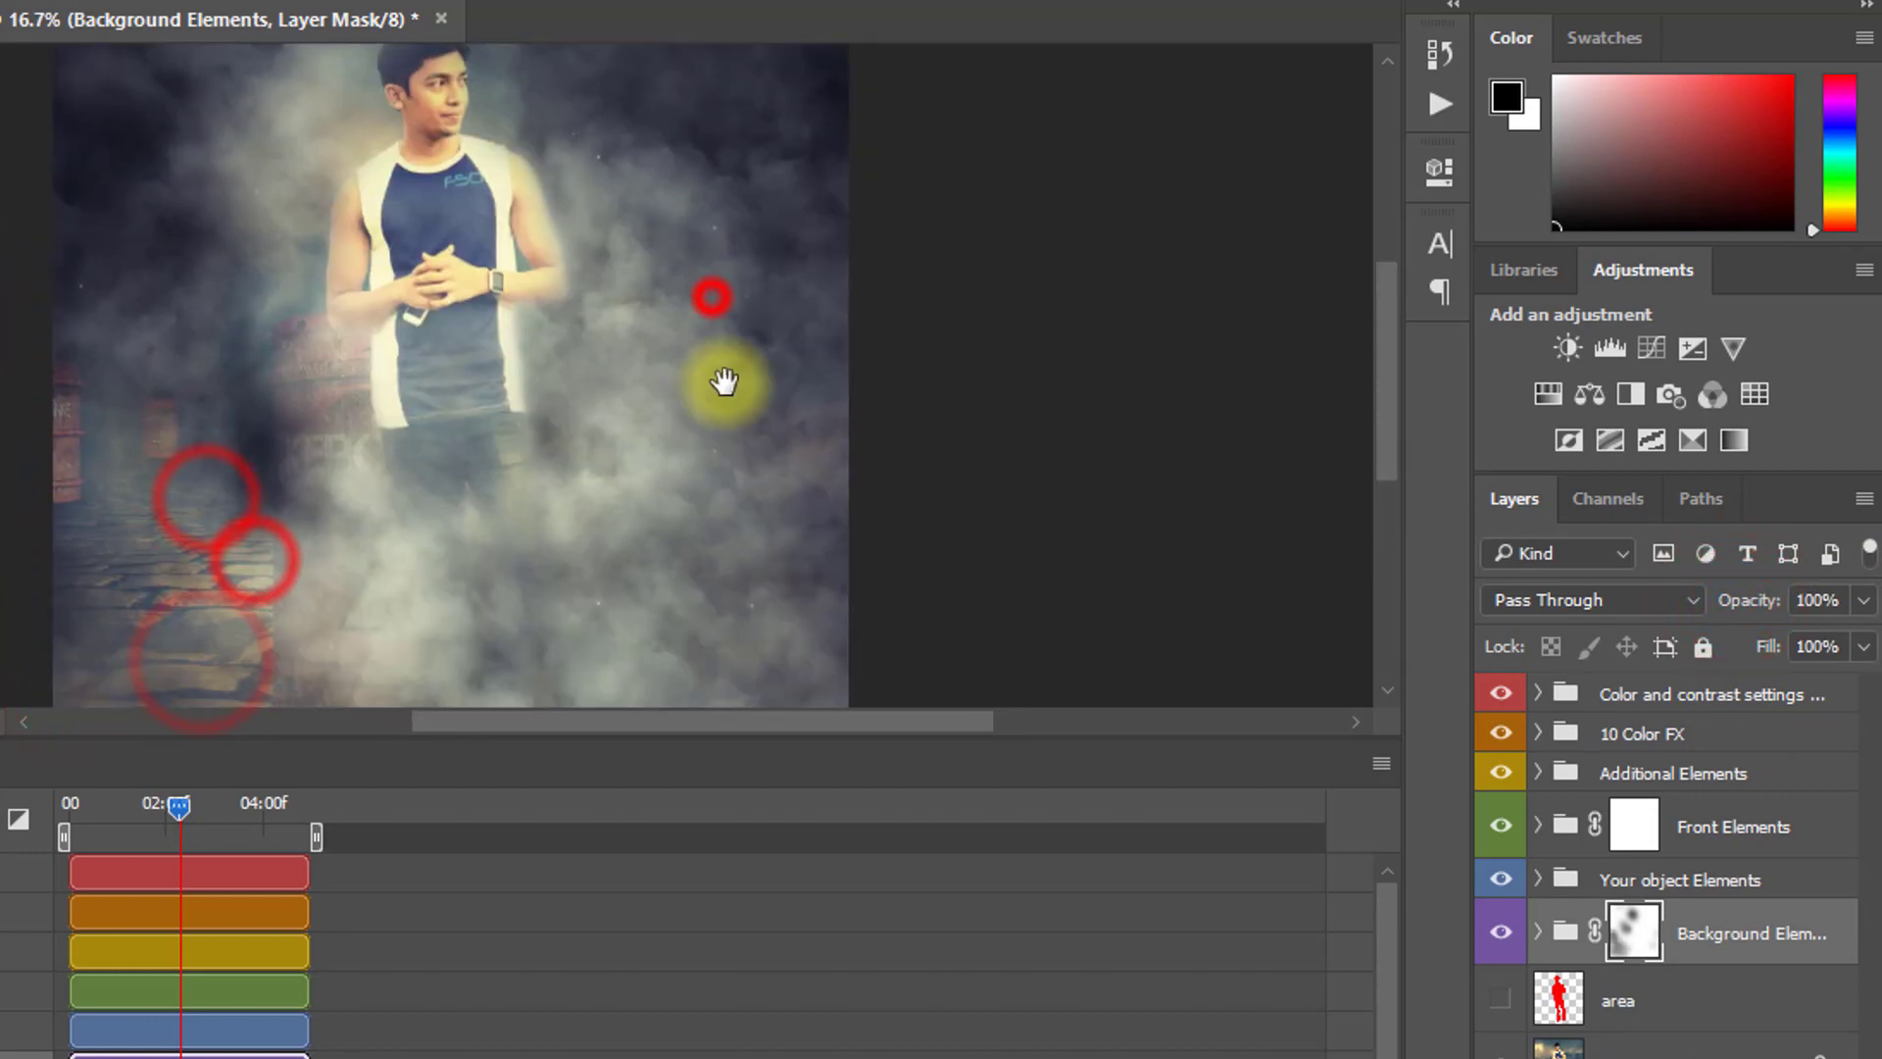
pyautogui.scroll(-1, 727, 583)
pyautogui.scroll(3, 756, 504)
pyautogui.scroll(-1, 770, 546)
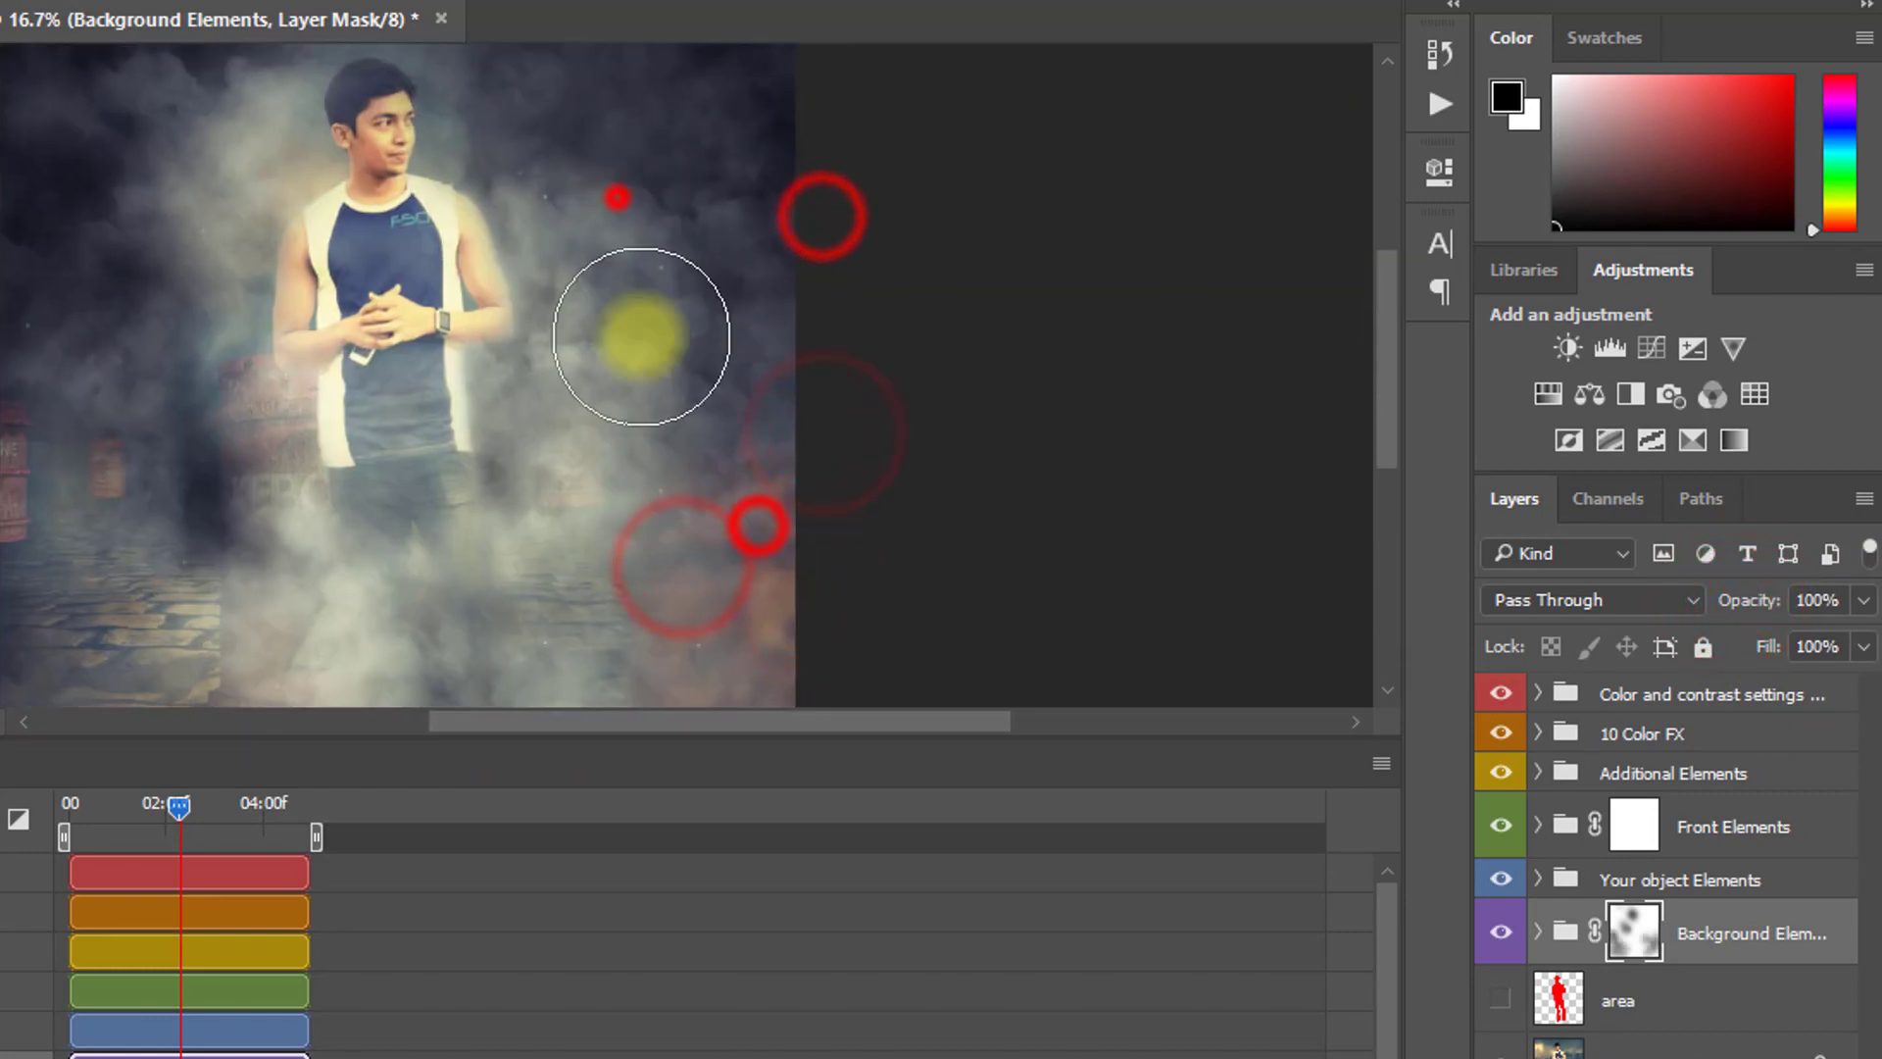
pyautogui.press('x')
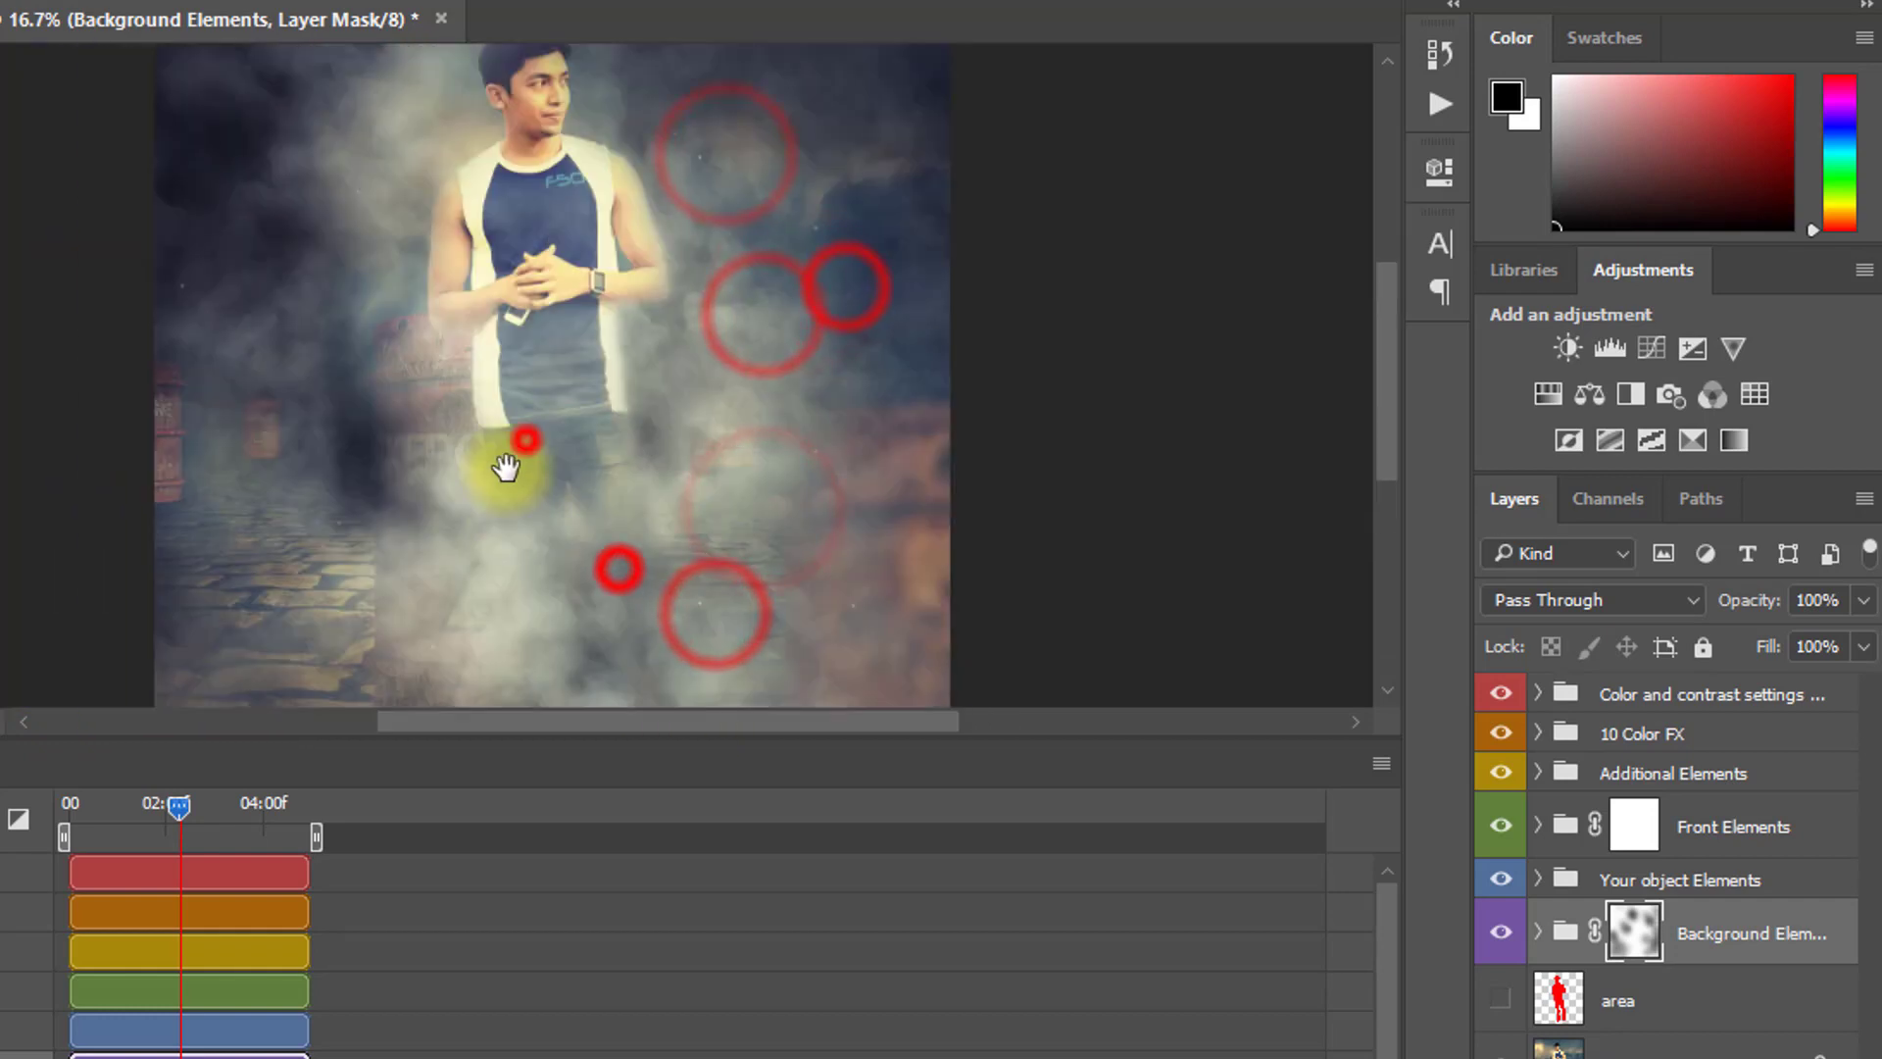
pyautogui.moveTo(505, 463); pyautogui.dragTo(516, 259)
pyautogui.click(515, 593)
pyautogui.click(387, 597)
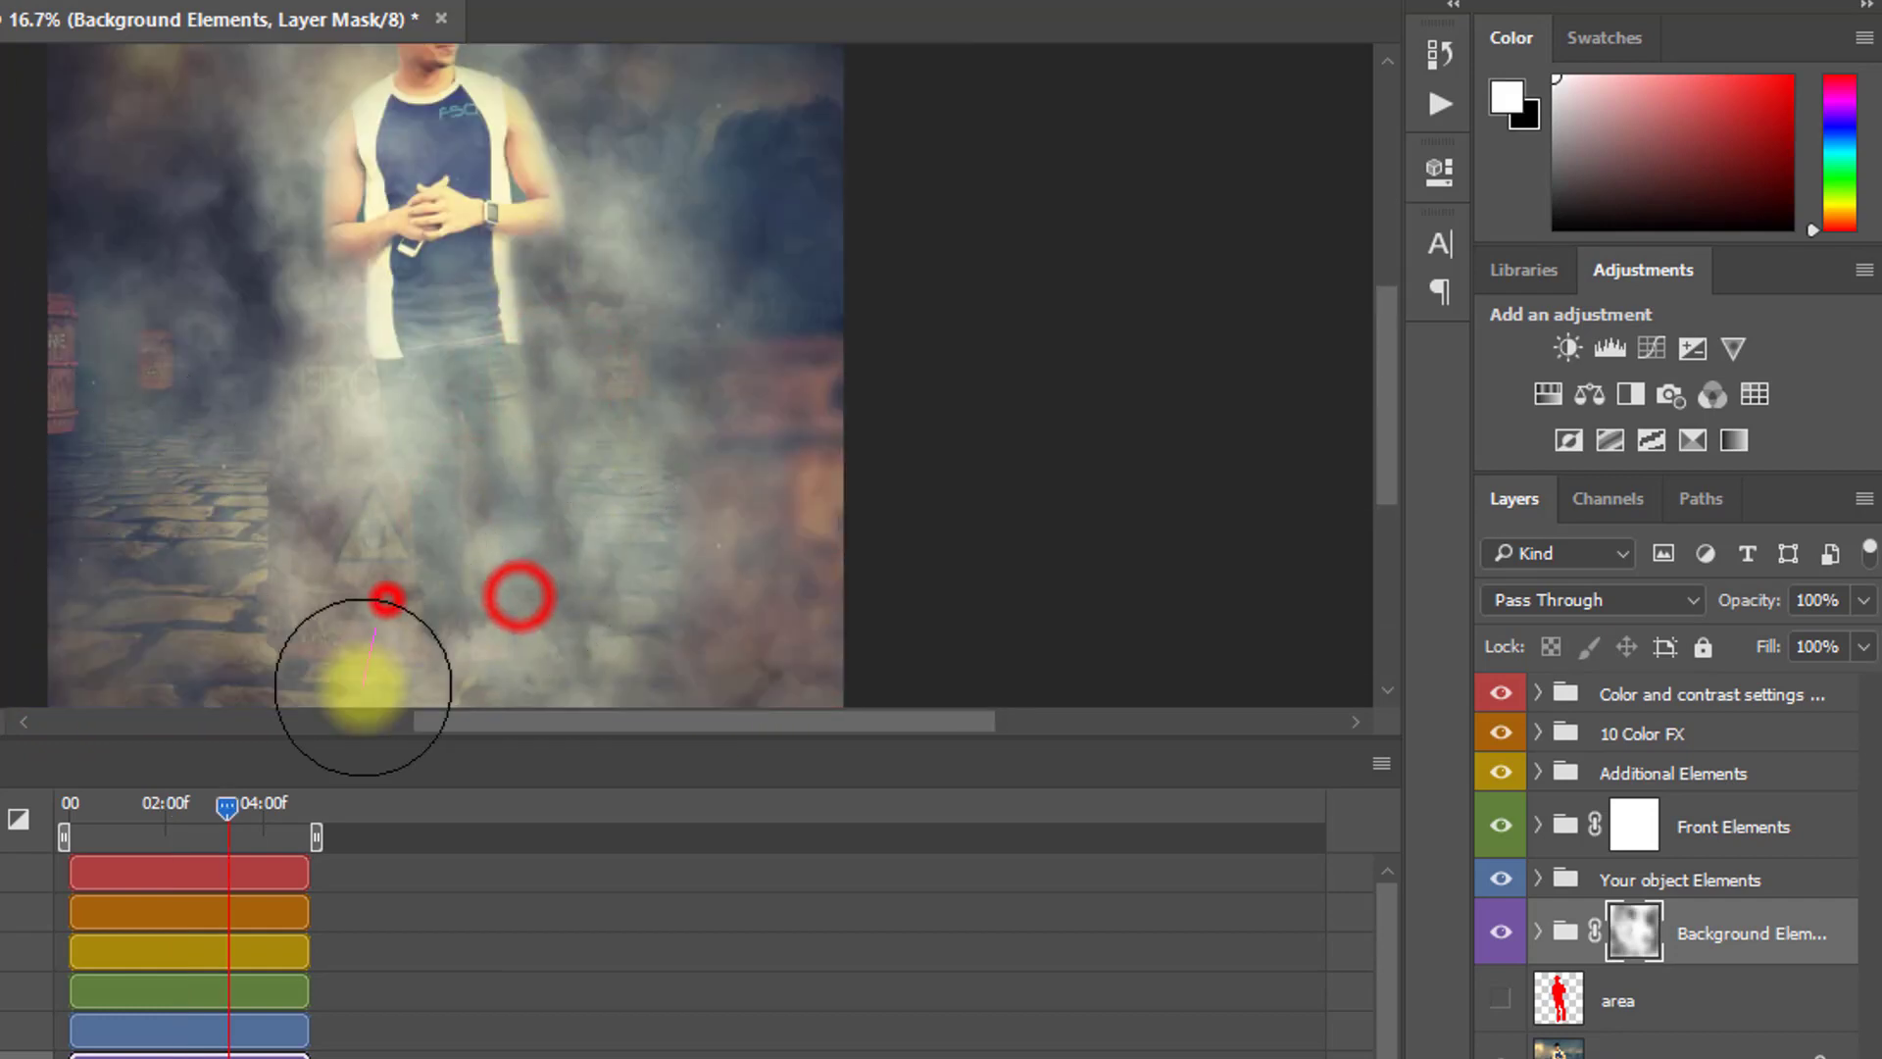
pyautogui.moveTo(649, 463)
pyautogui.mouseDown()
pyautogui.moveTo(589, 573)
pyautogui.moveTo(614, 475)
pyautogui.mouseUp()
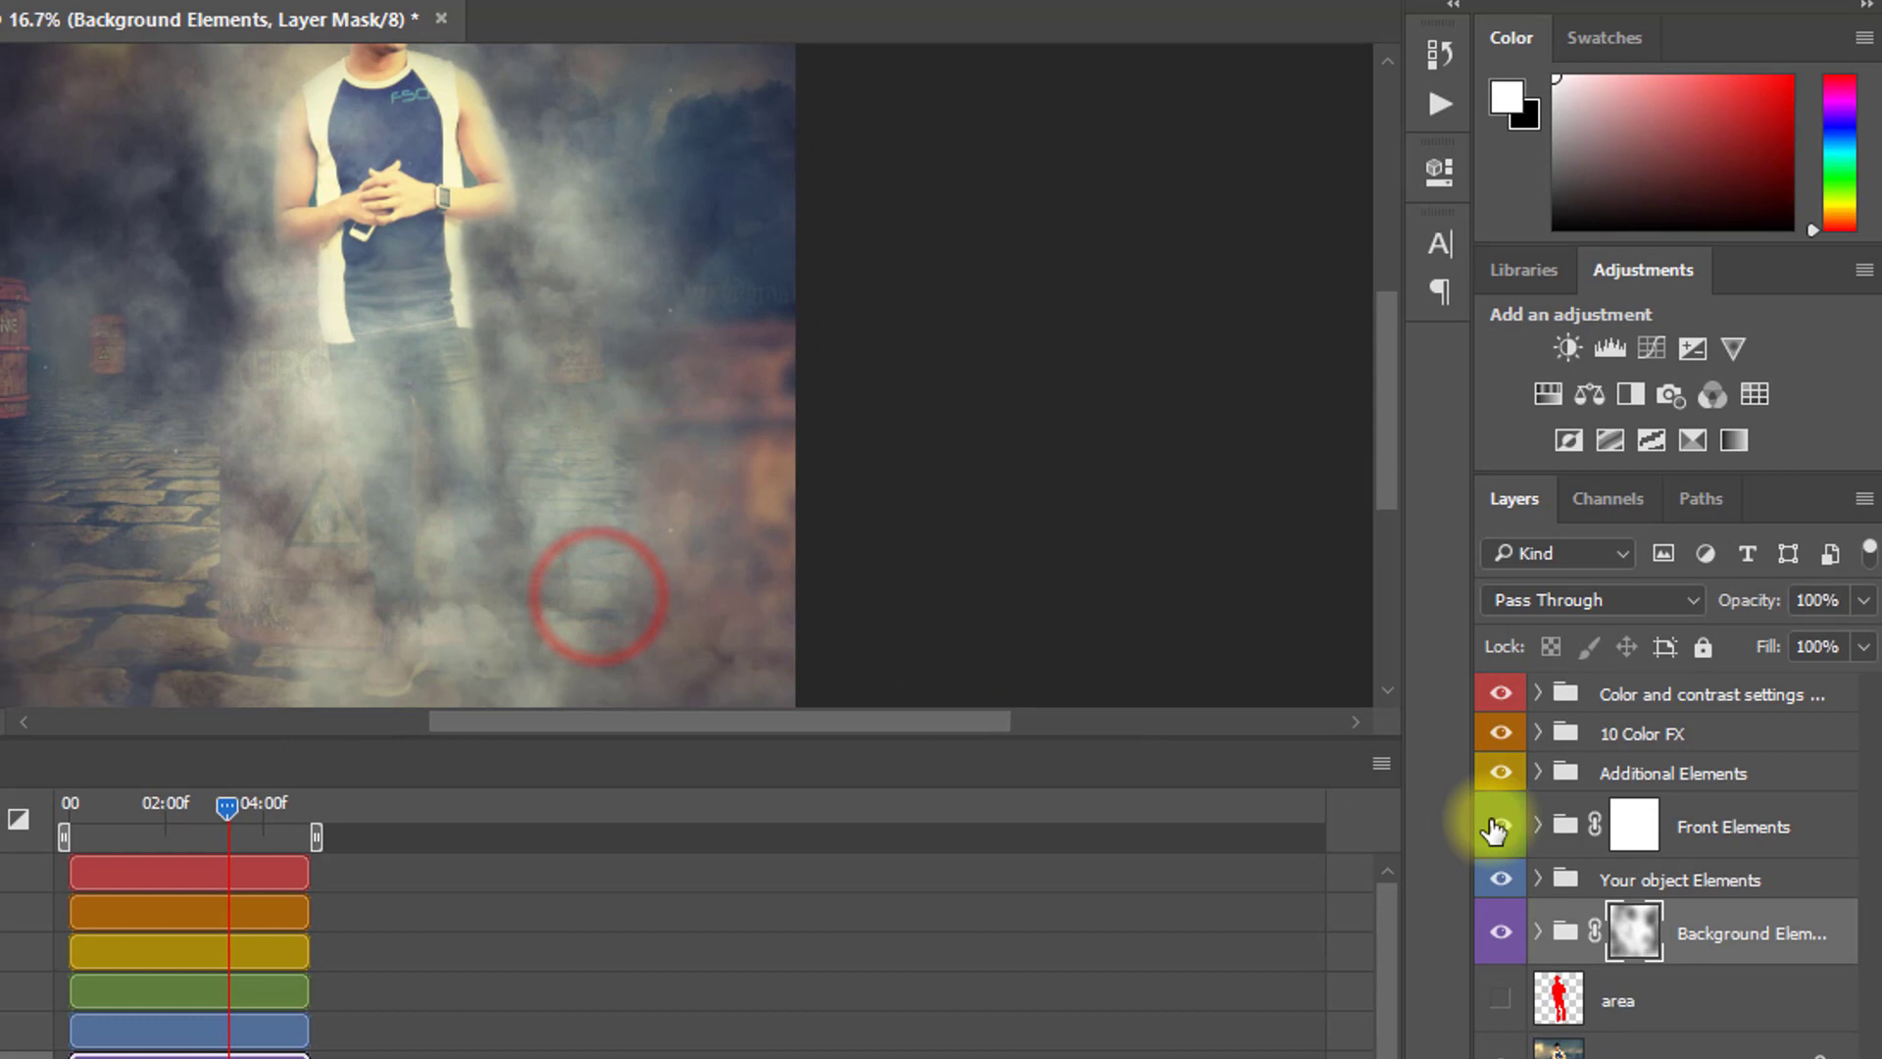
pyautogui.click(1748, 933)
pyautogui.moveTo(1754, 600); pyautogui.dragTo(1706, 600)
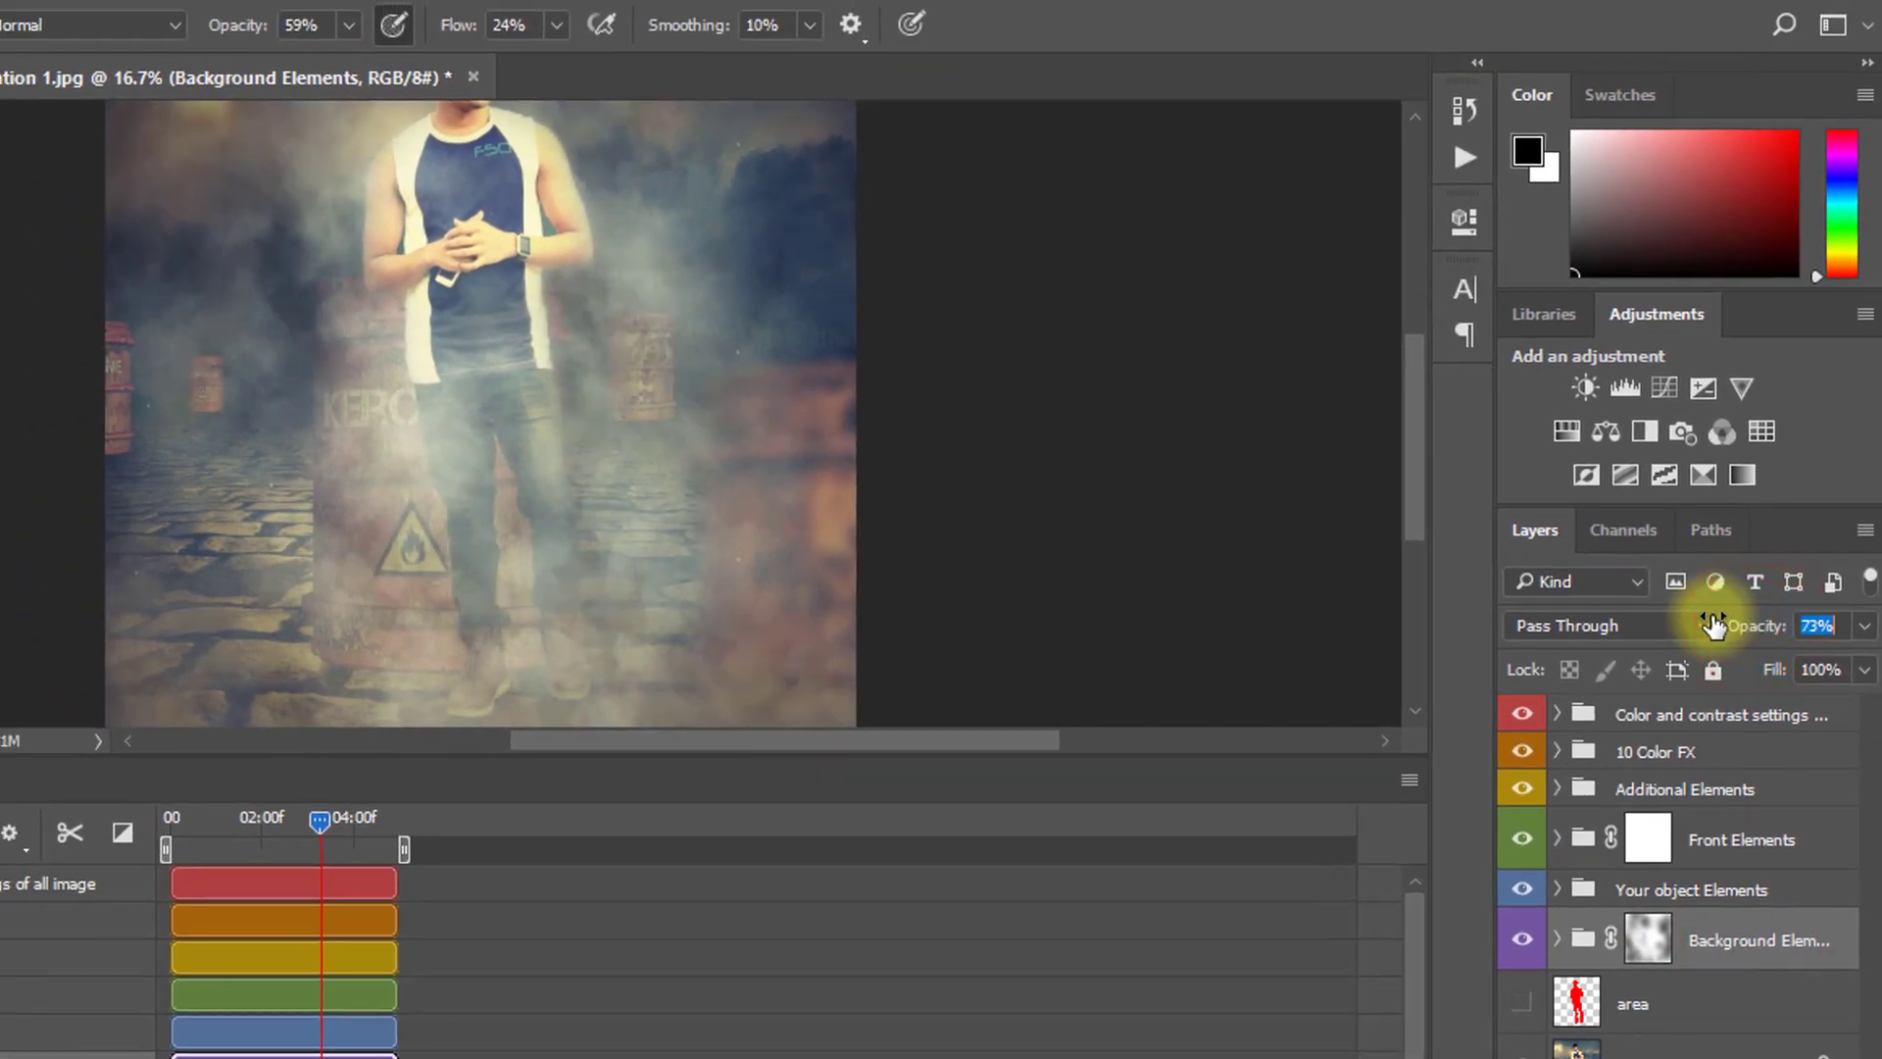
pyautogui.write('50')
# - Confirm the group opacity at 50%, preview the smoke animation, and open the File menu
pyautogui.press('Return')
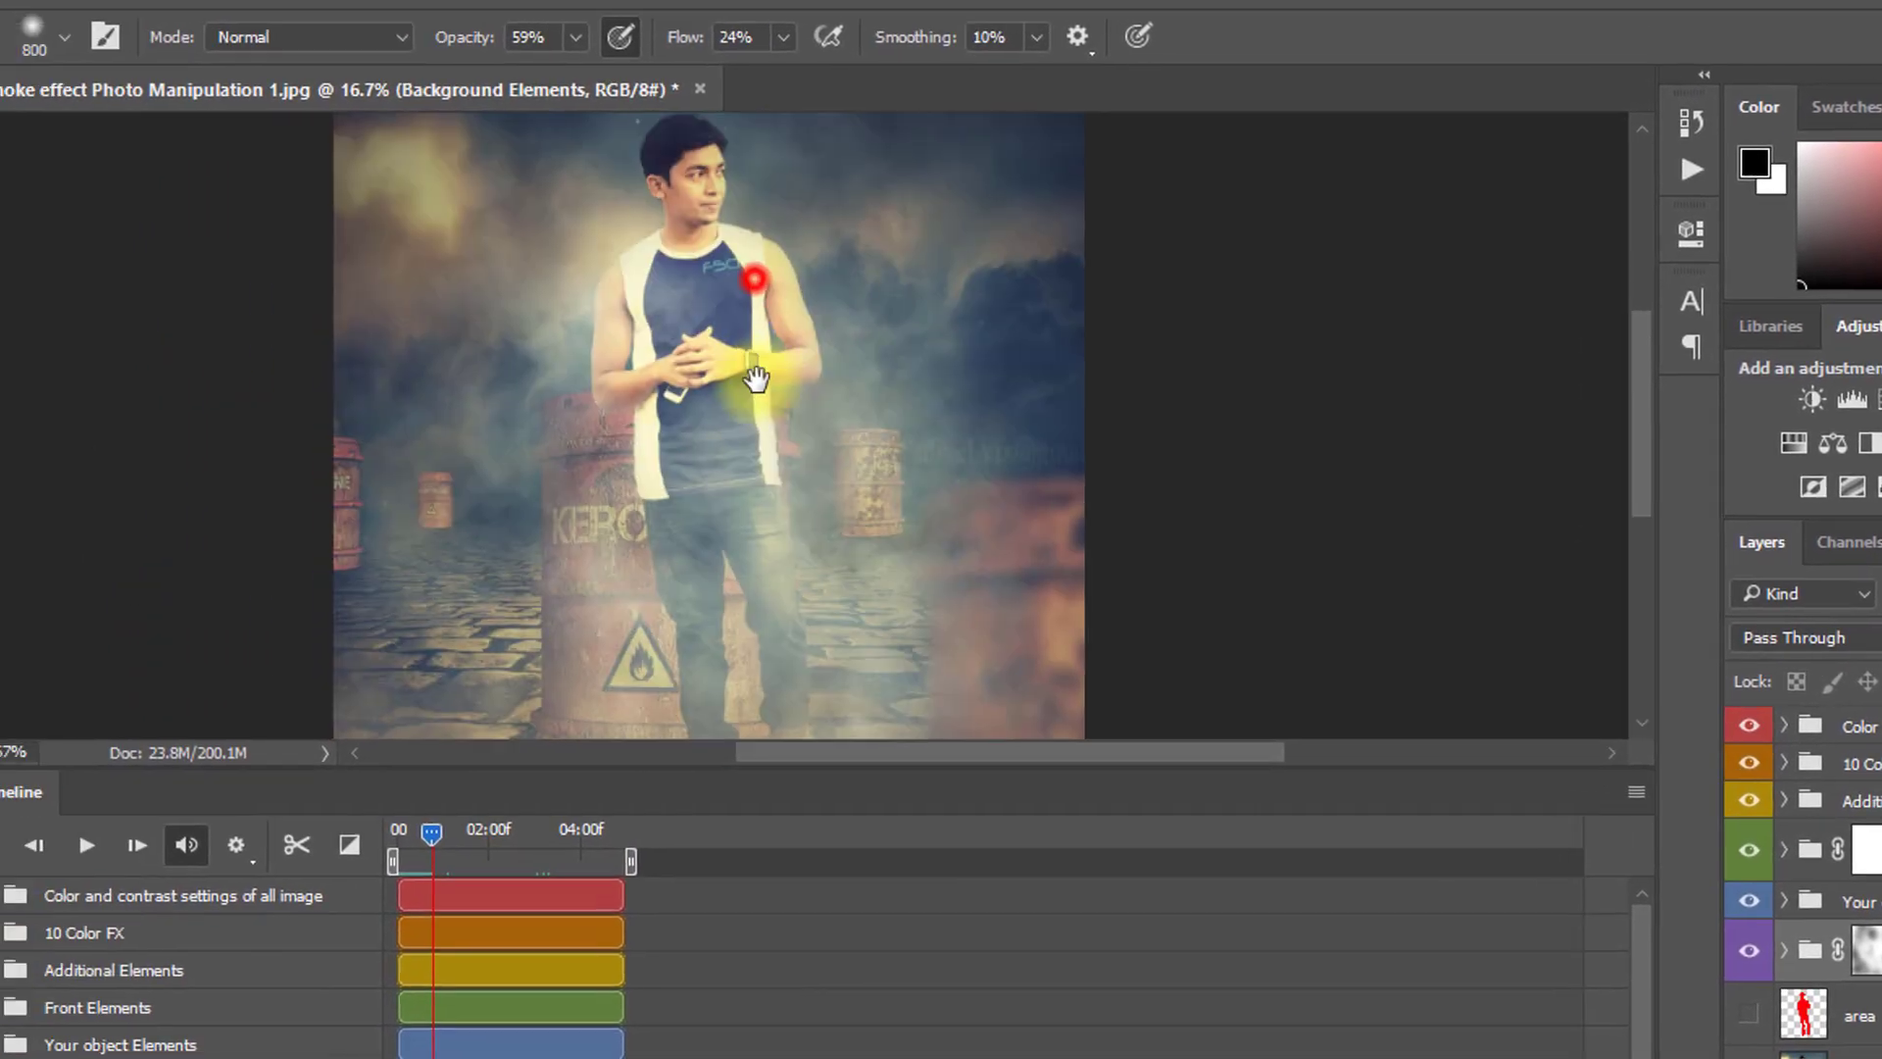
pyautogui.moveTo(857, 283); pyautogui.dragTo(862, 377)
pyautogui.click(195, 860)
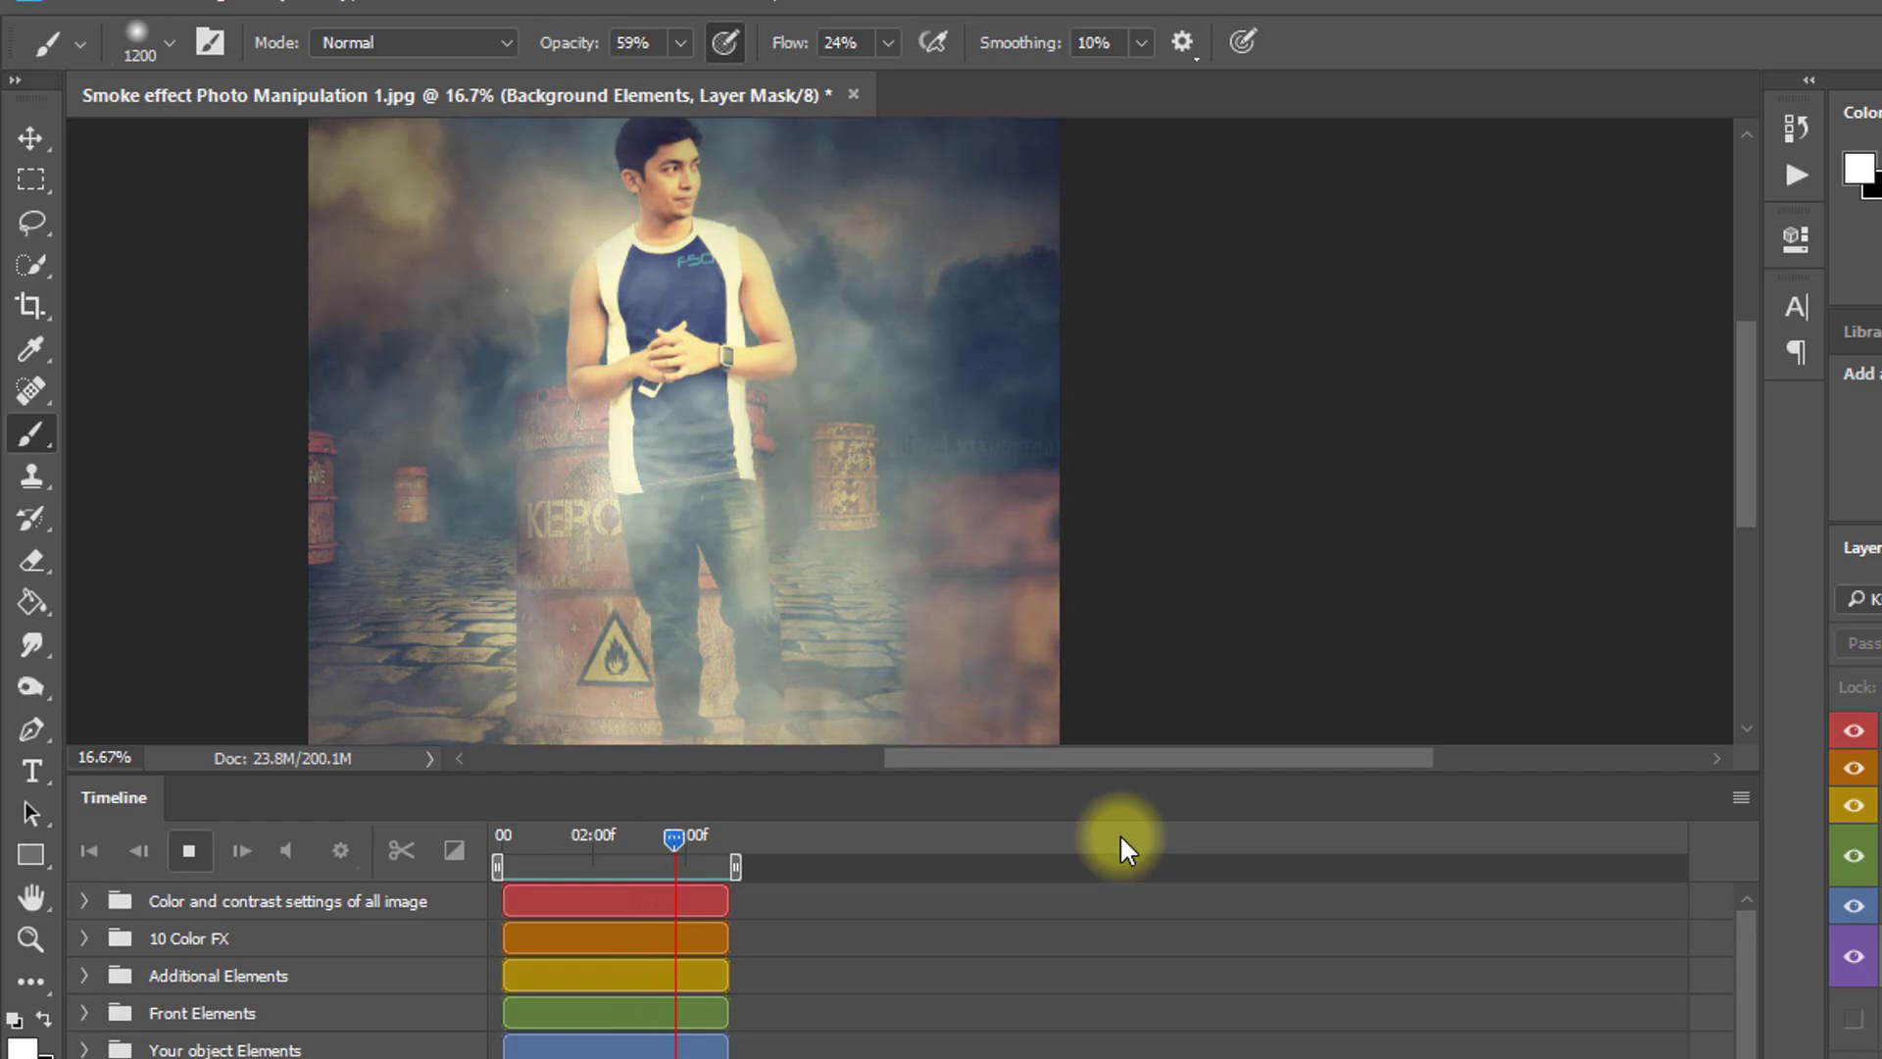
pyautogui.click(190, 851)
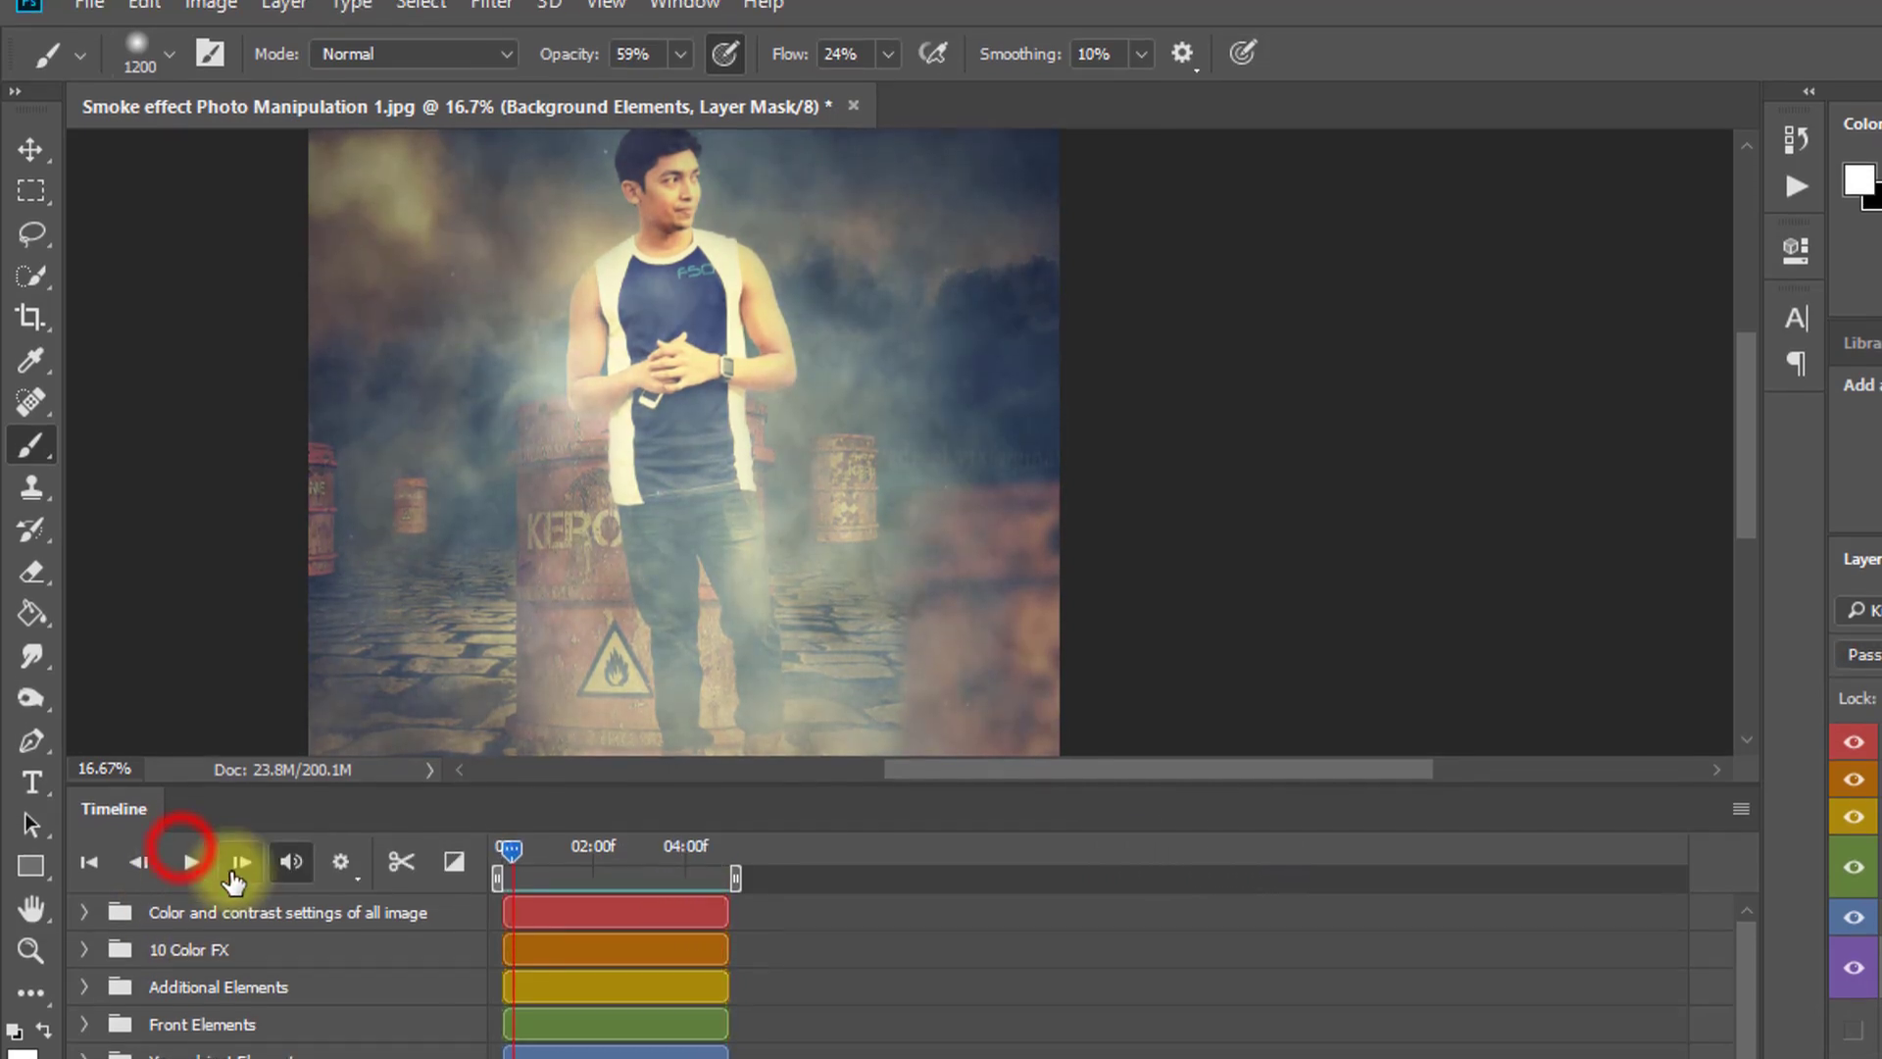
pyautogui.click(93, 20)
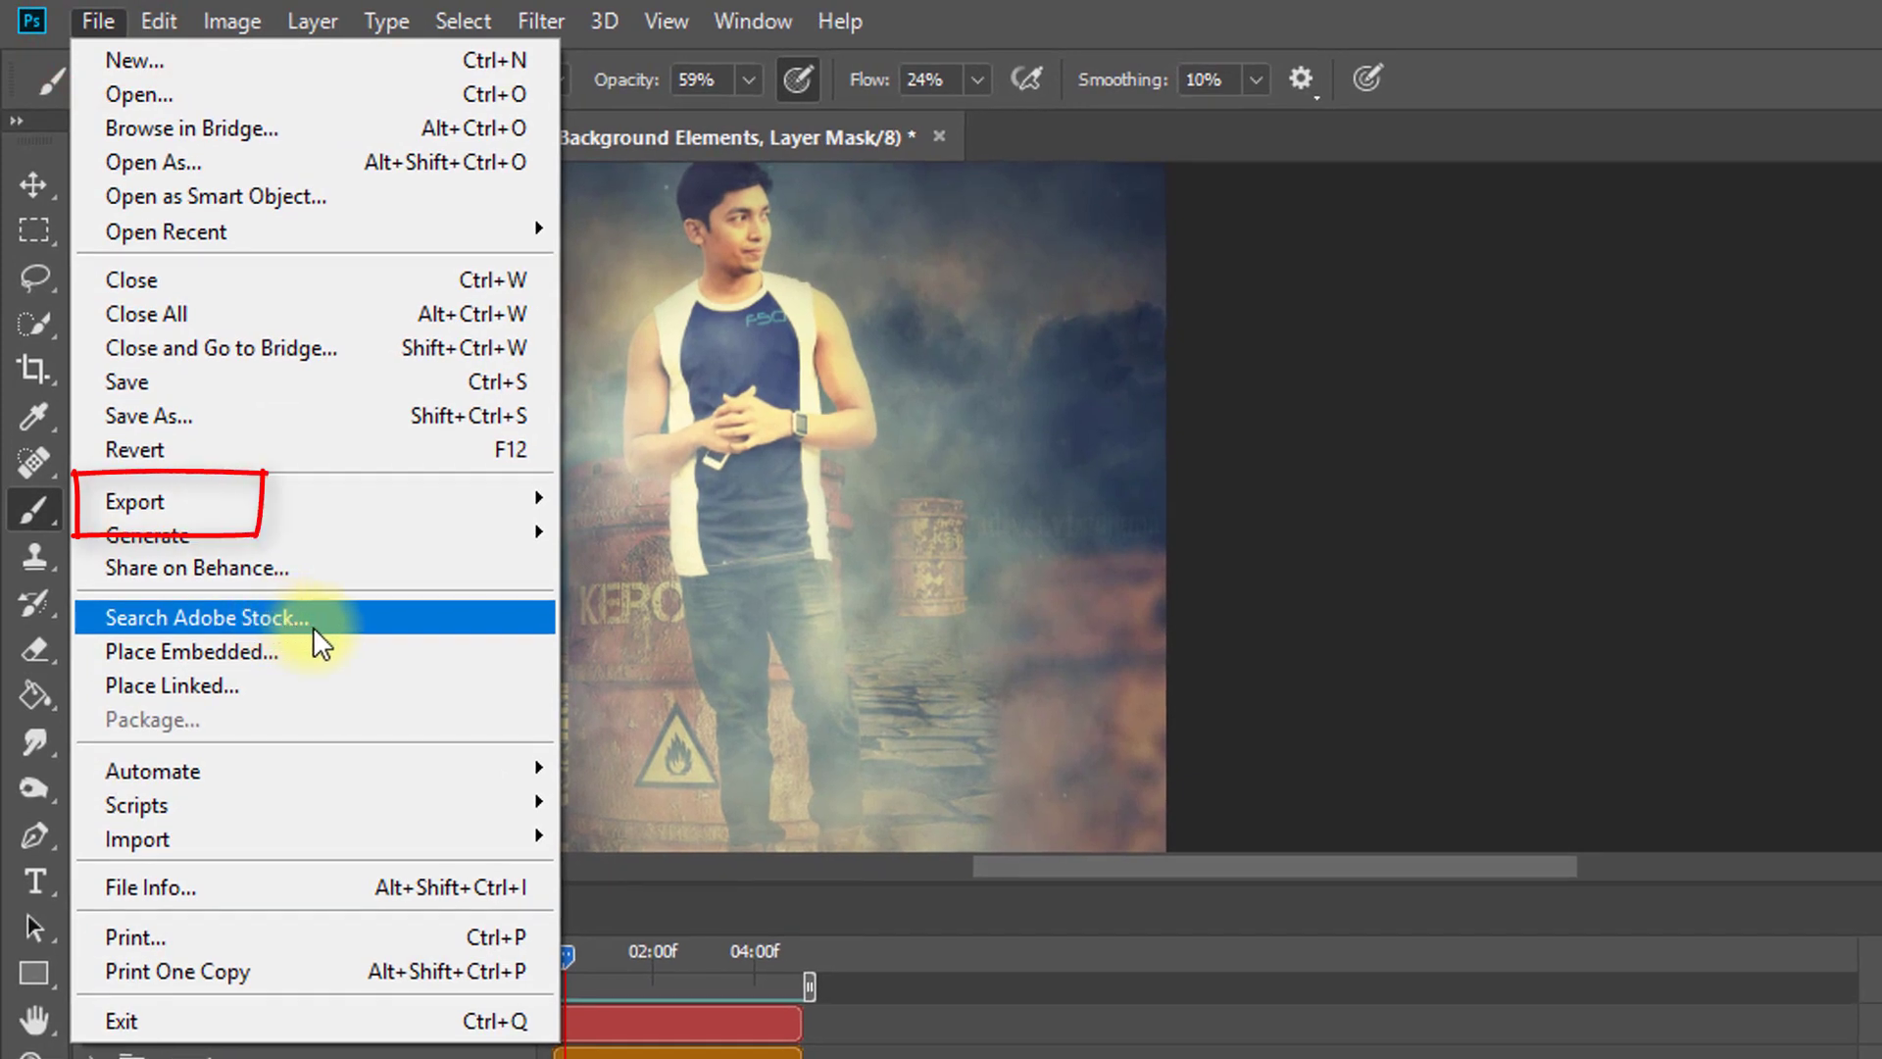
# - Open Render Video for an H.264 1080p MP4 and set the render folder to Desktop
pyautogui.click(352, 501)
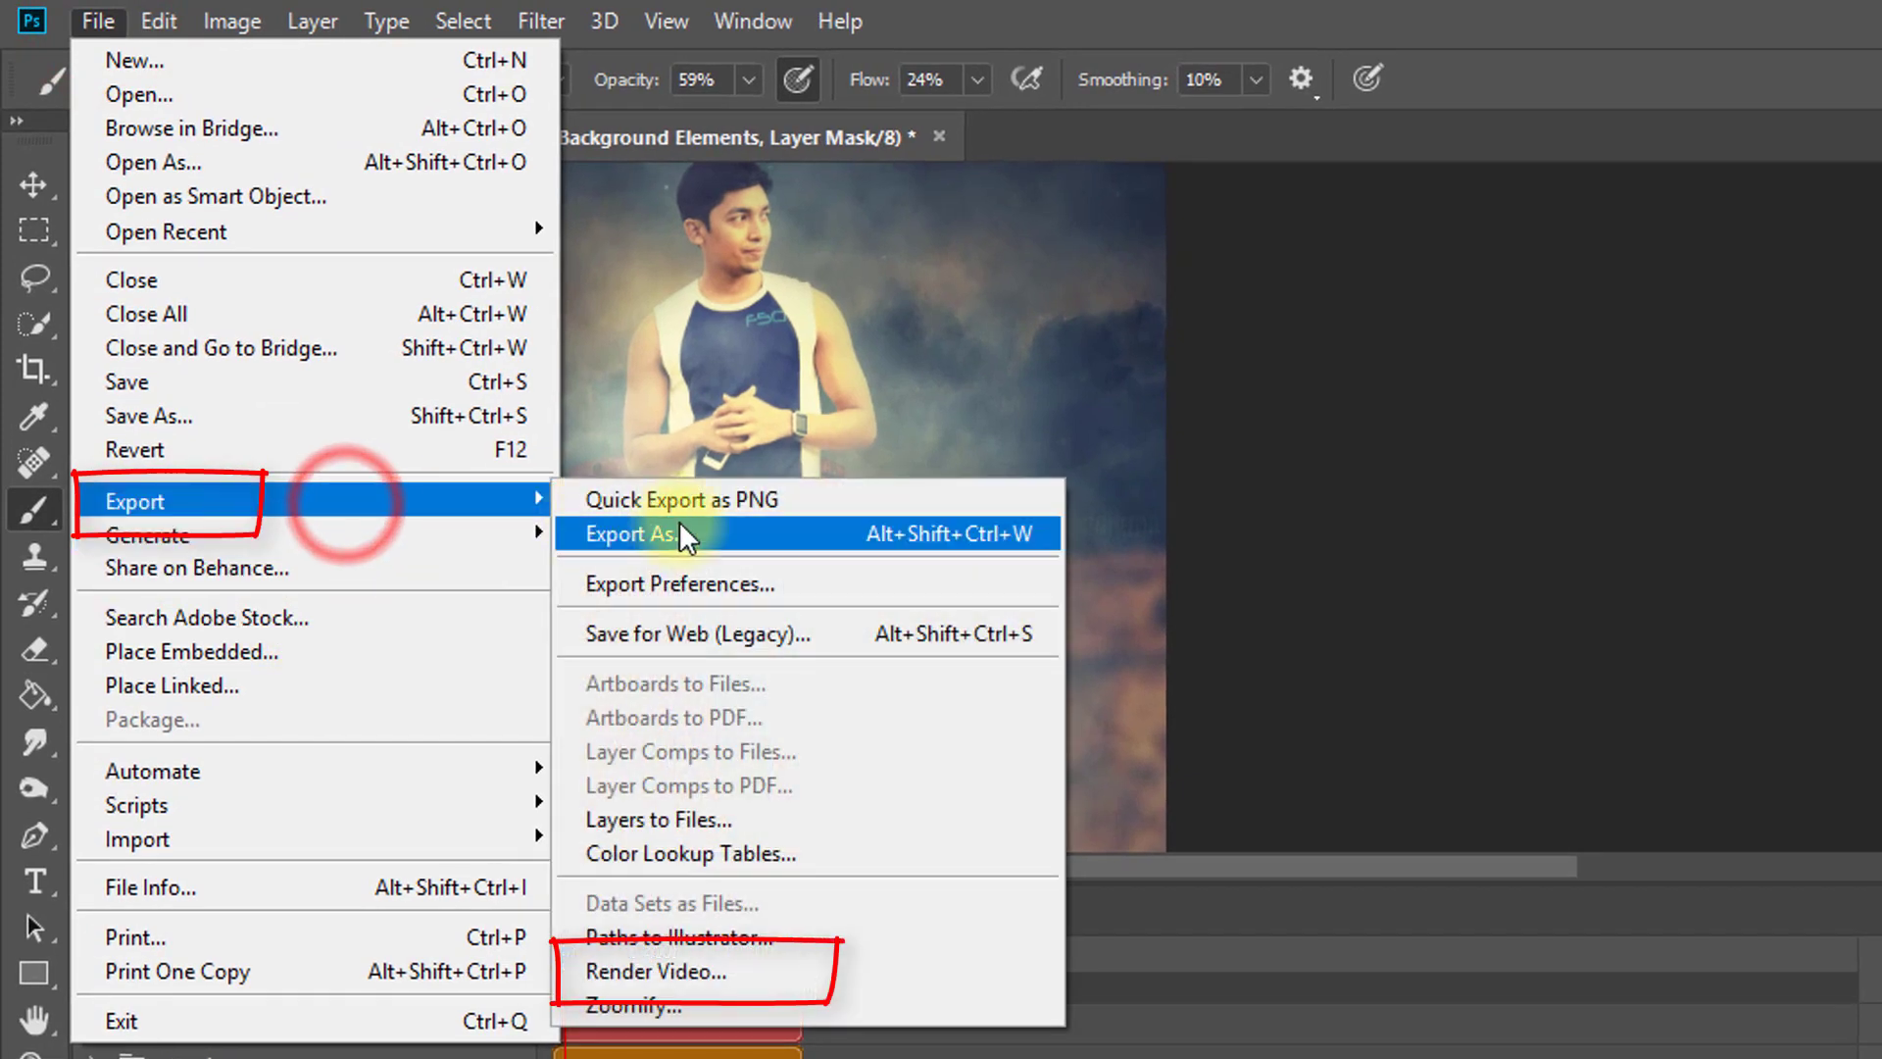
pyautogui.click(743, 973)
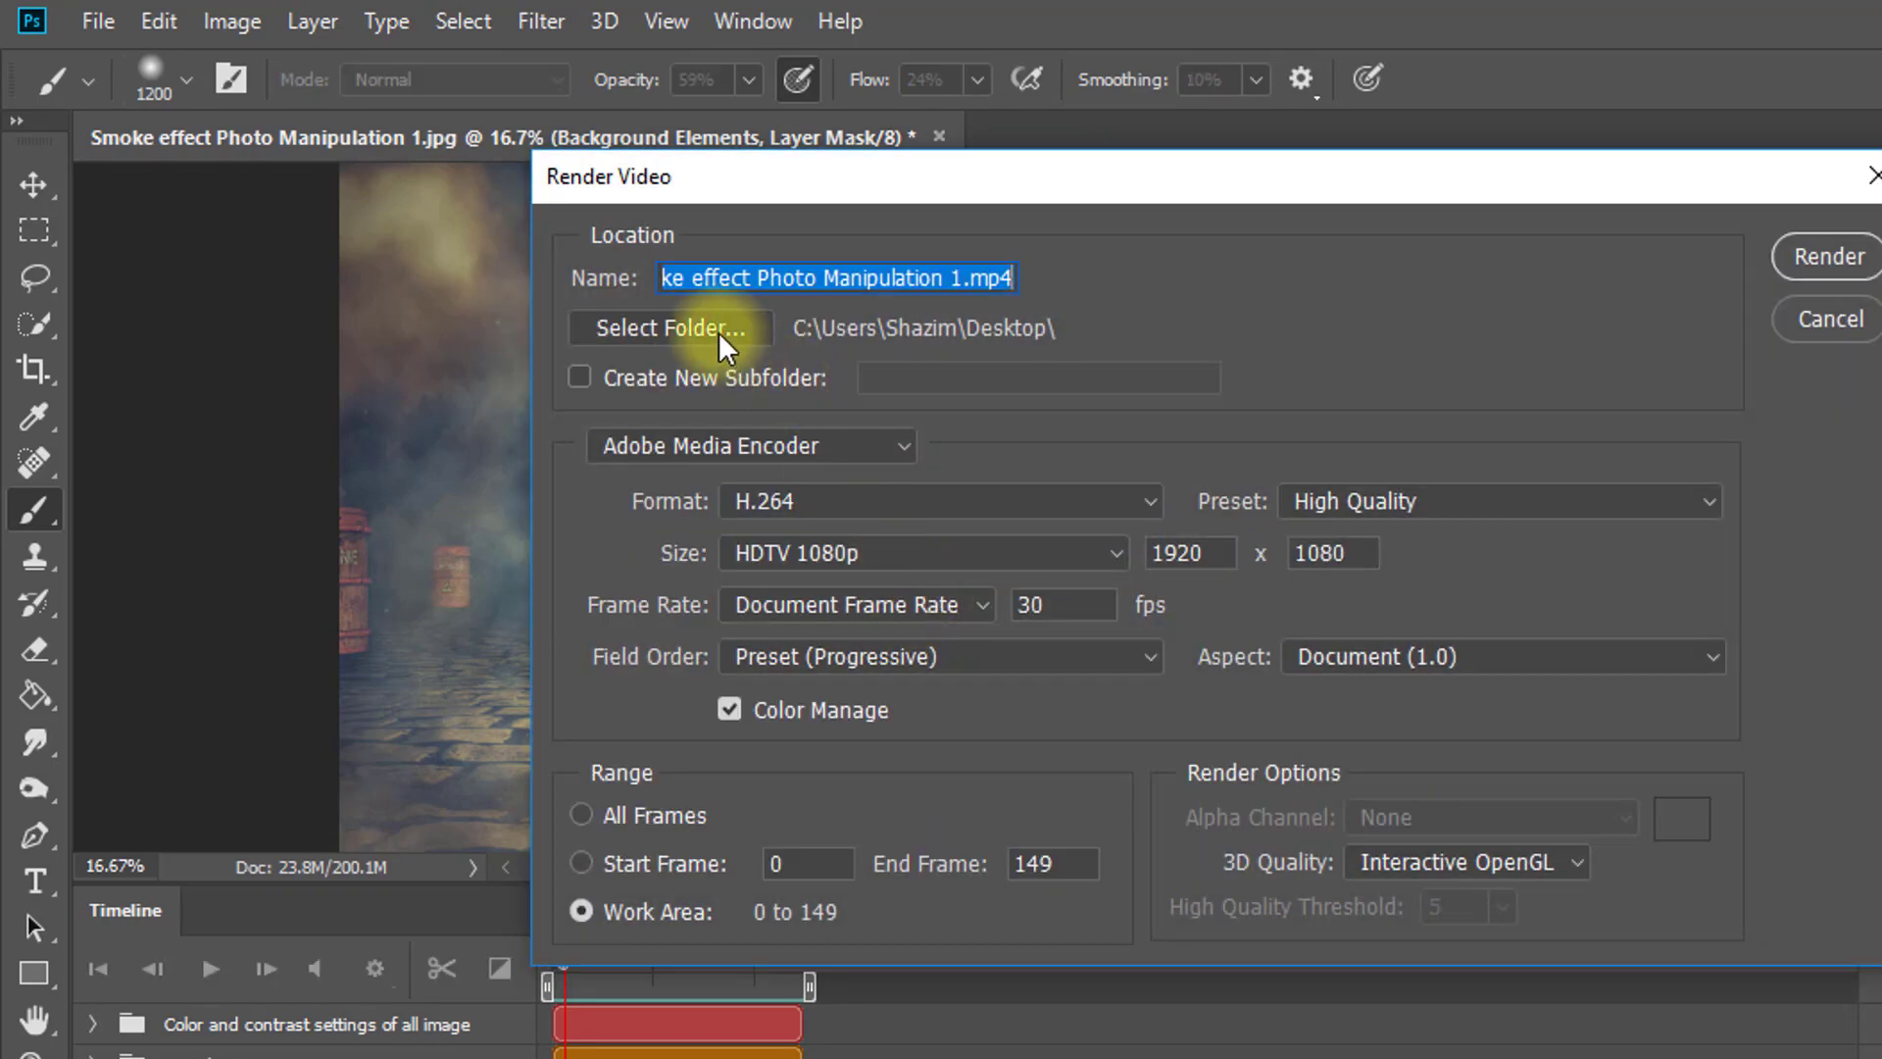
pyautogui.click(691, 323)
pyautogui.click(1030, 569)
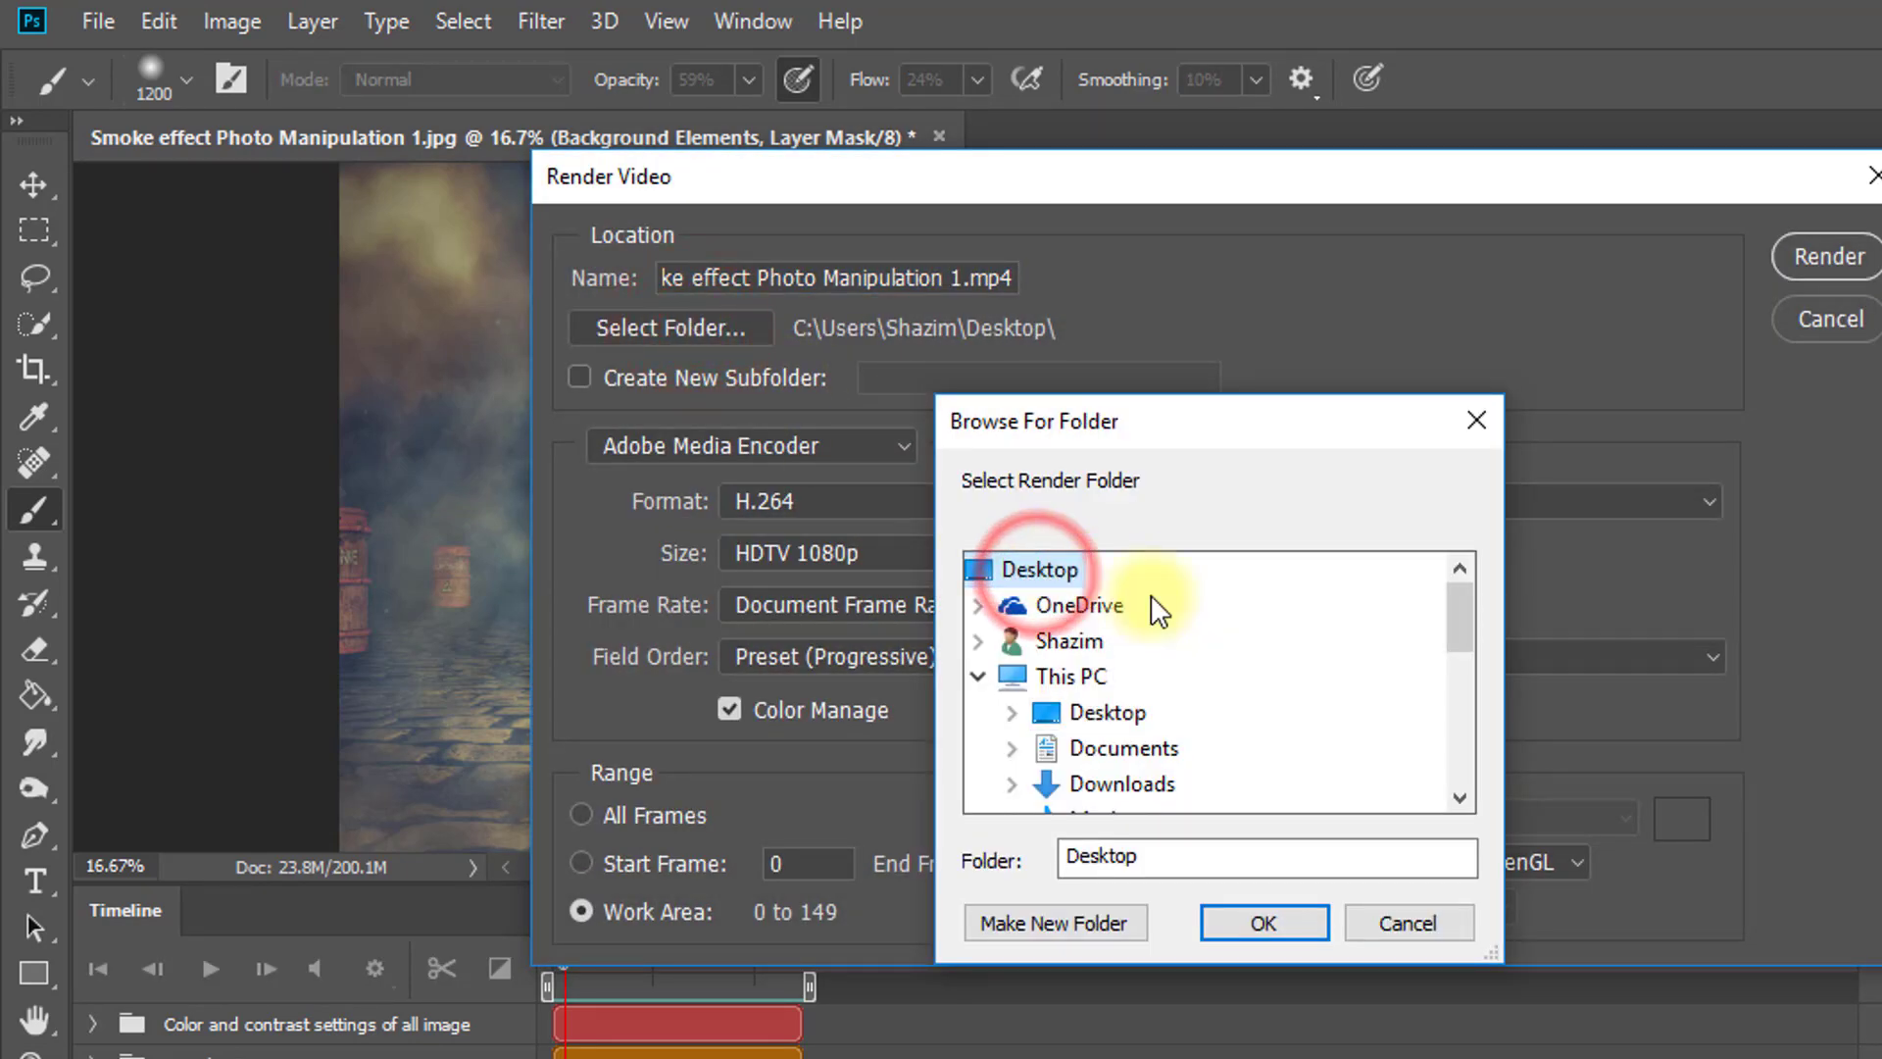
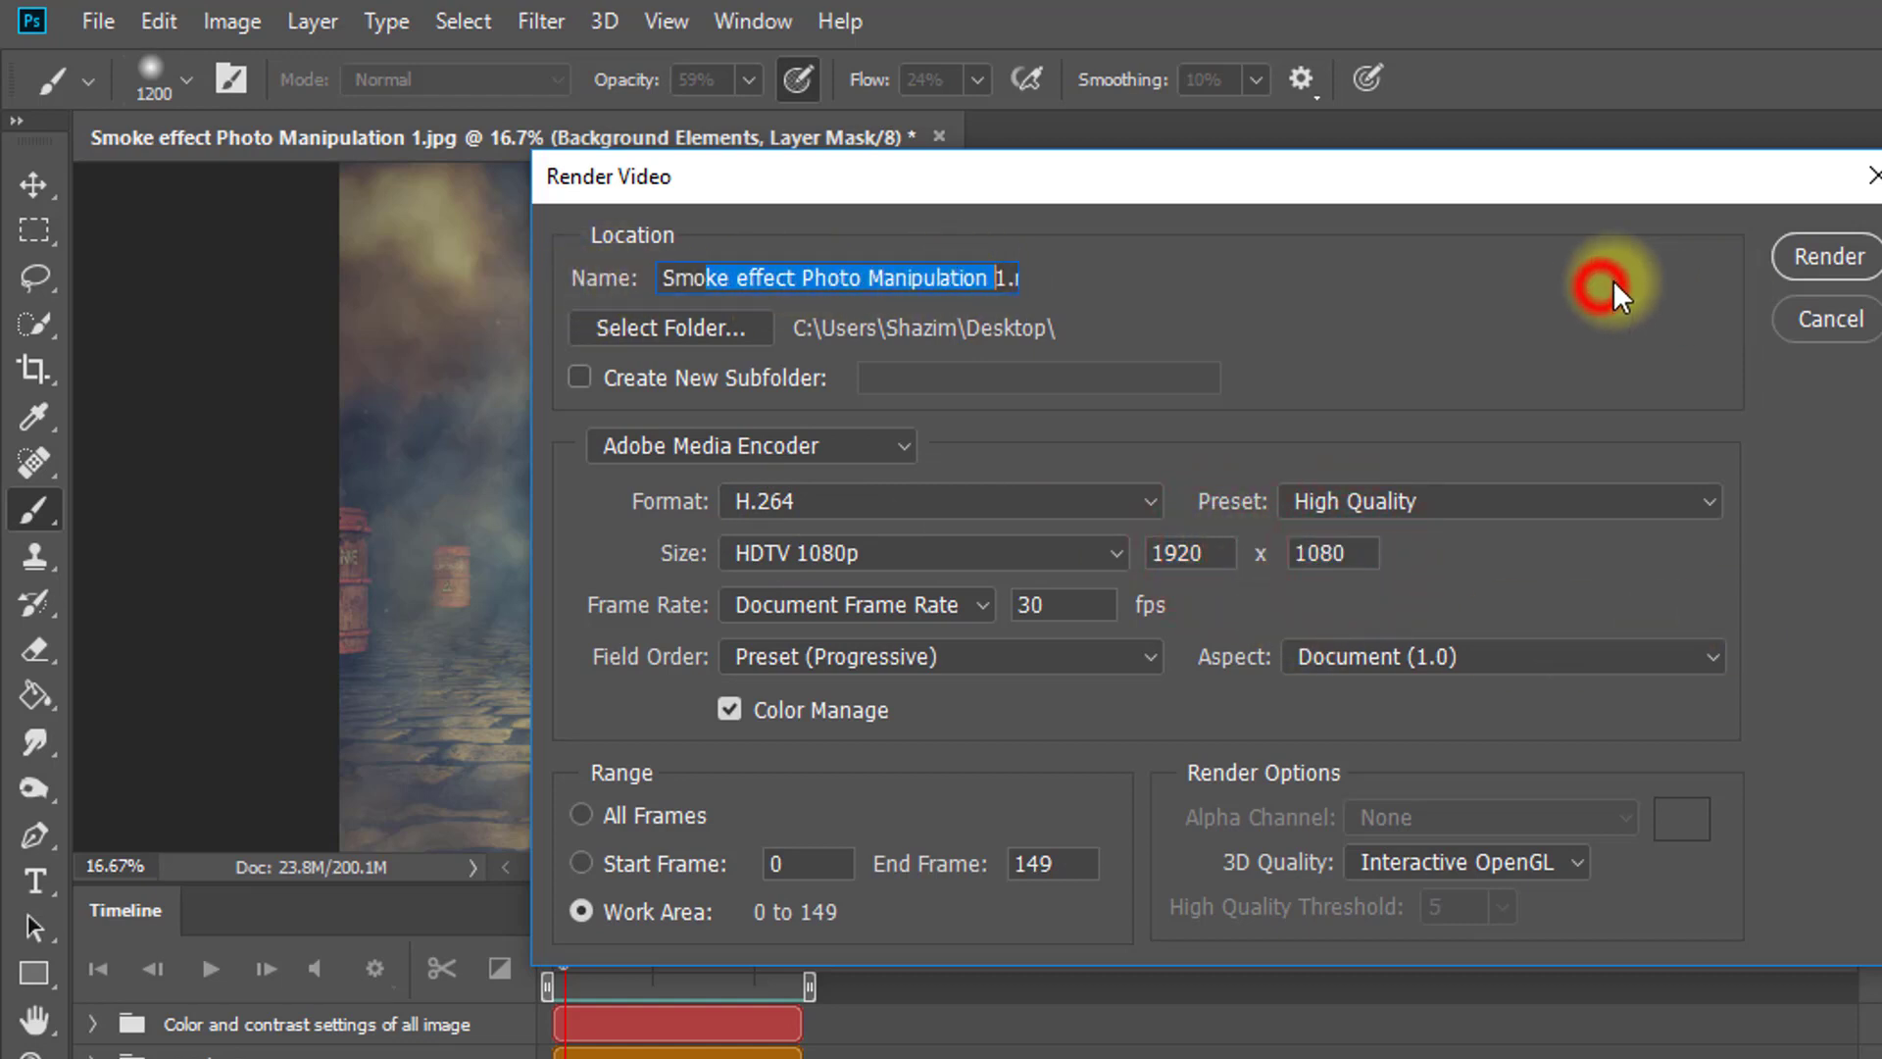
# - Render the smoke composite to an H.264 1080p desktop video, then minimize Photoshop
pyautogui.click(1811, 259)
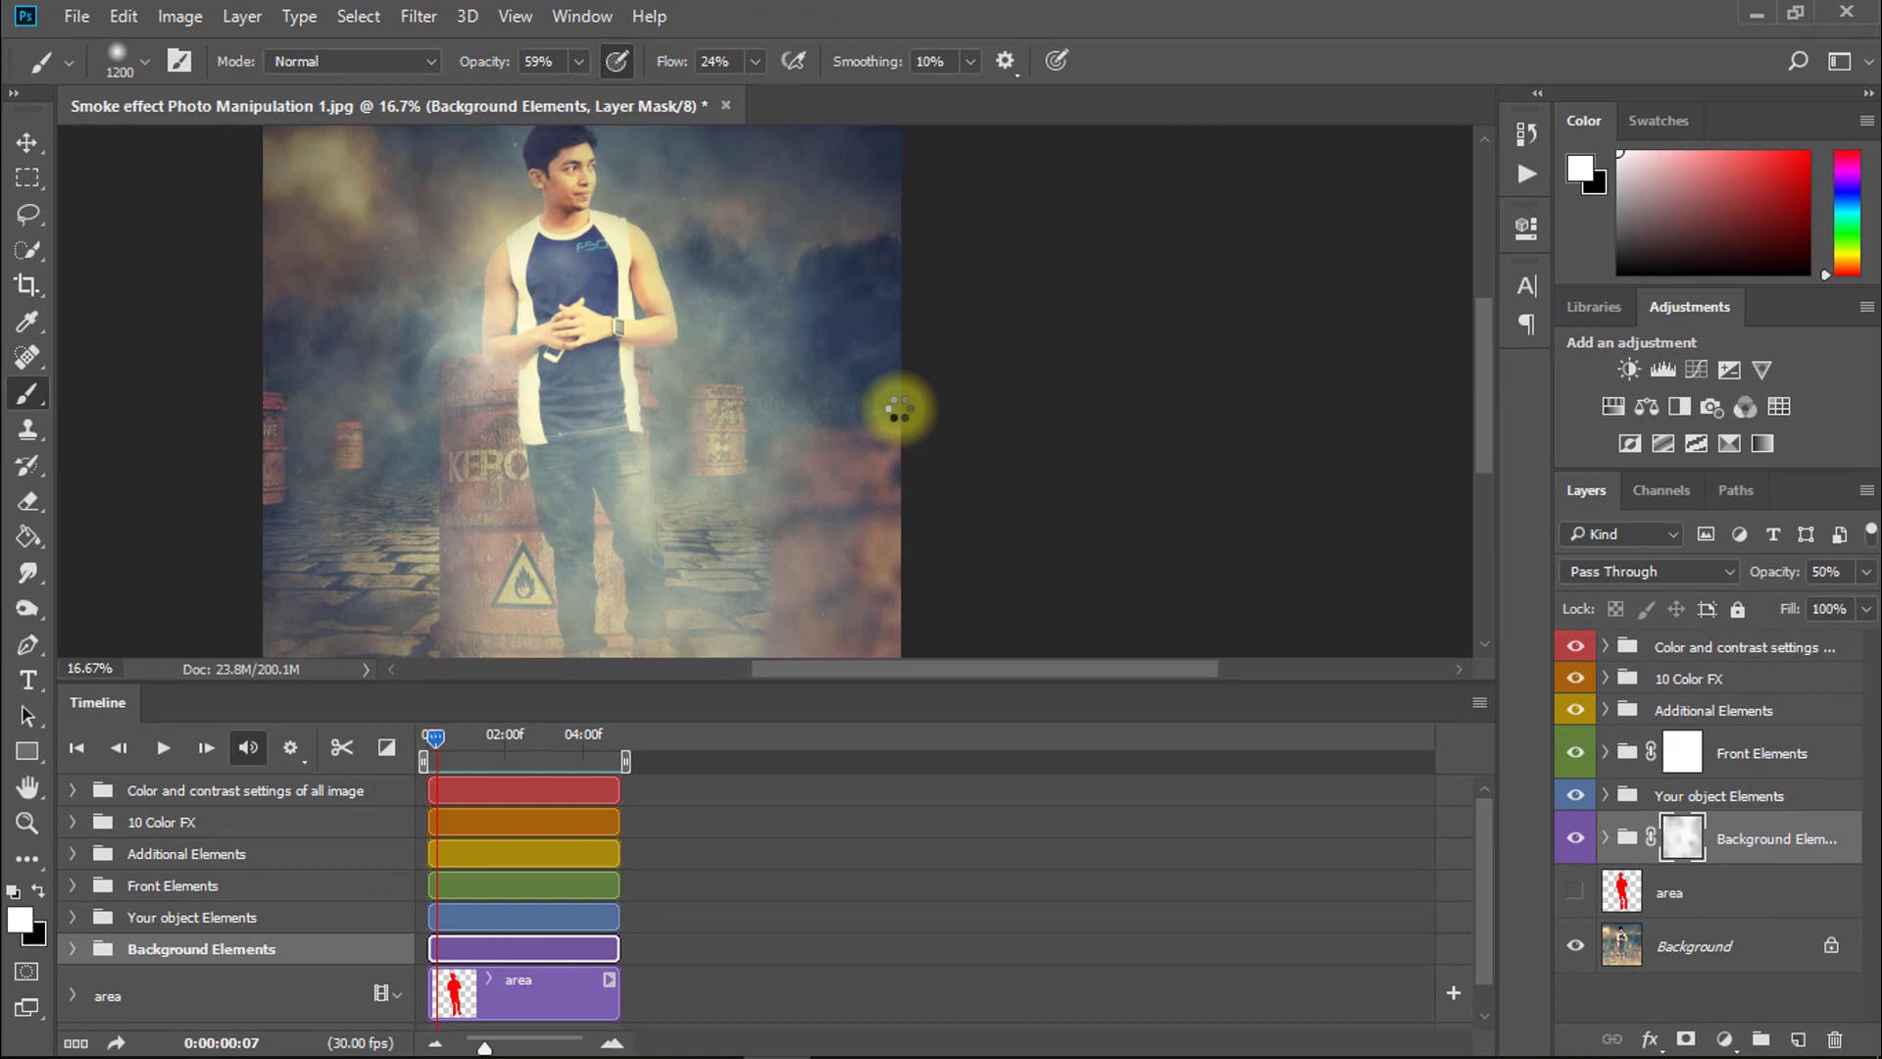
pyautogui.click(1755, 12)
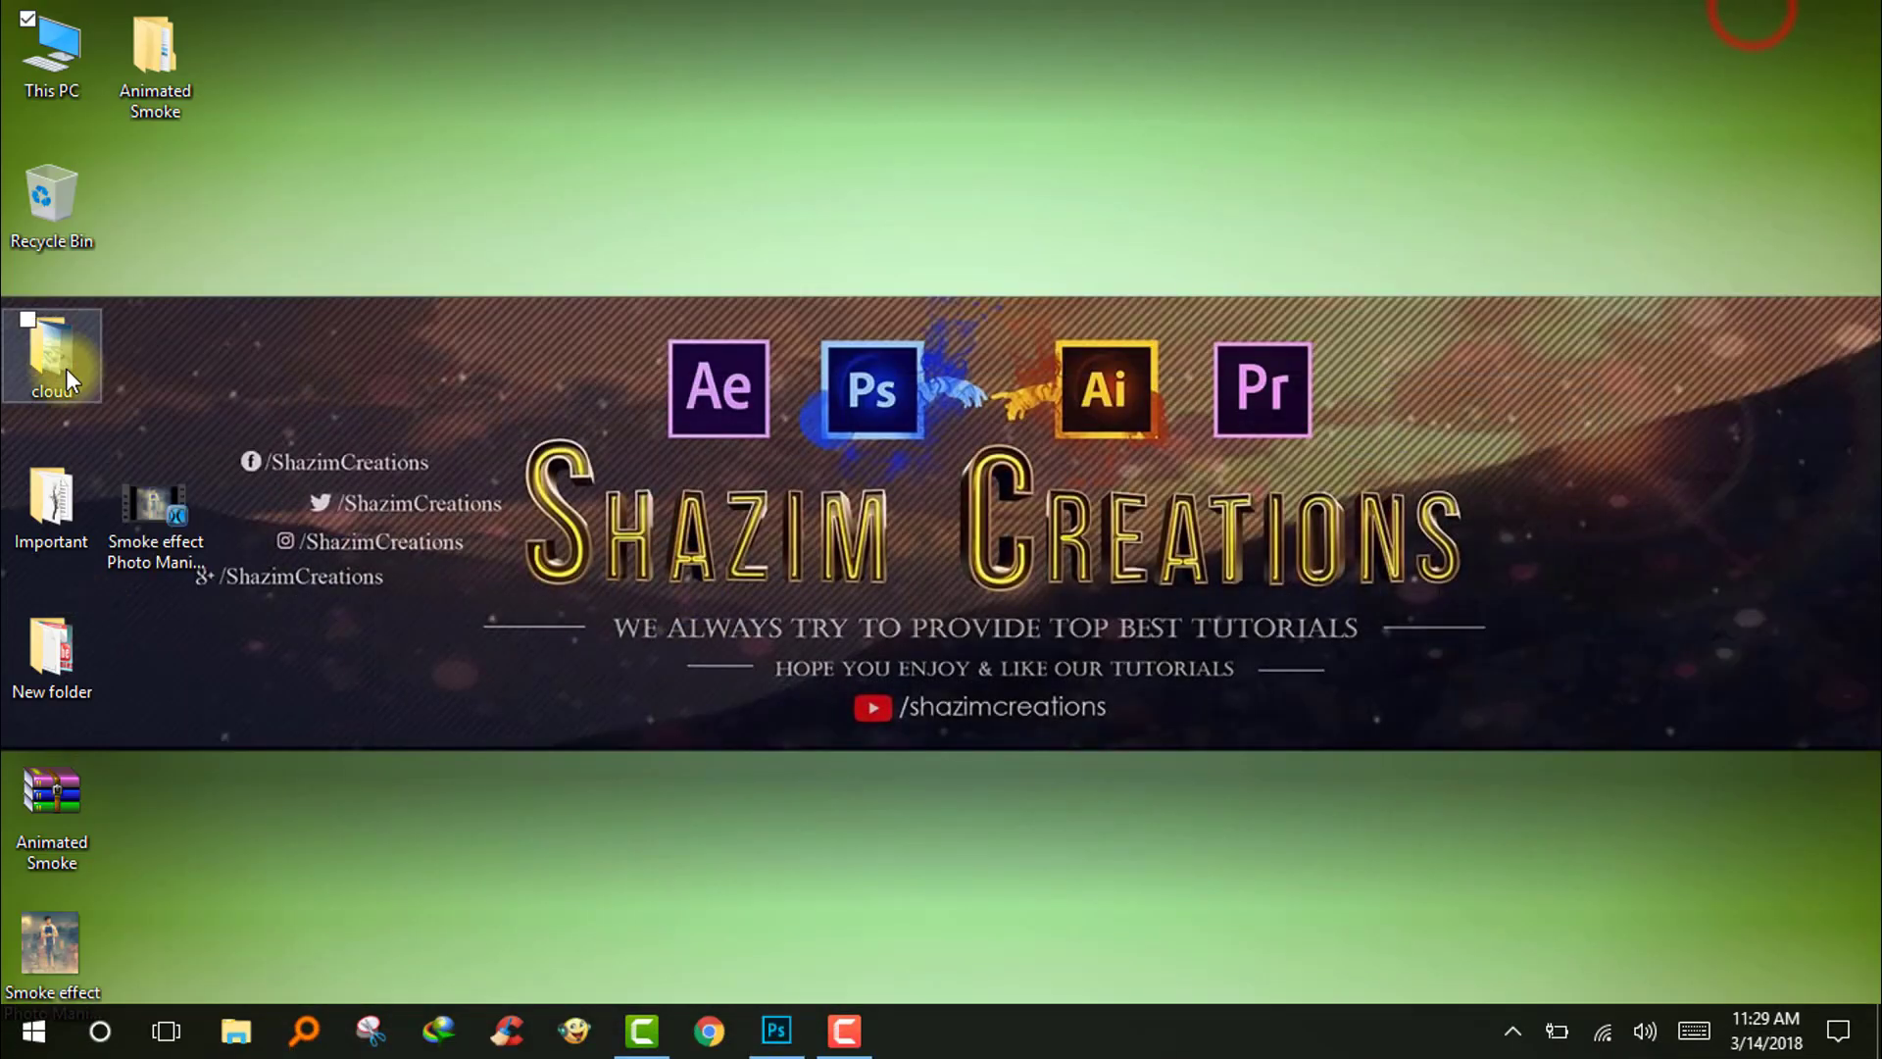